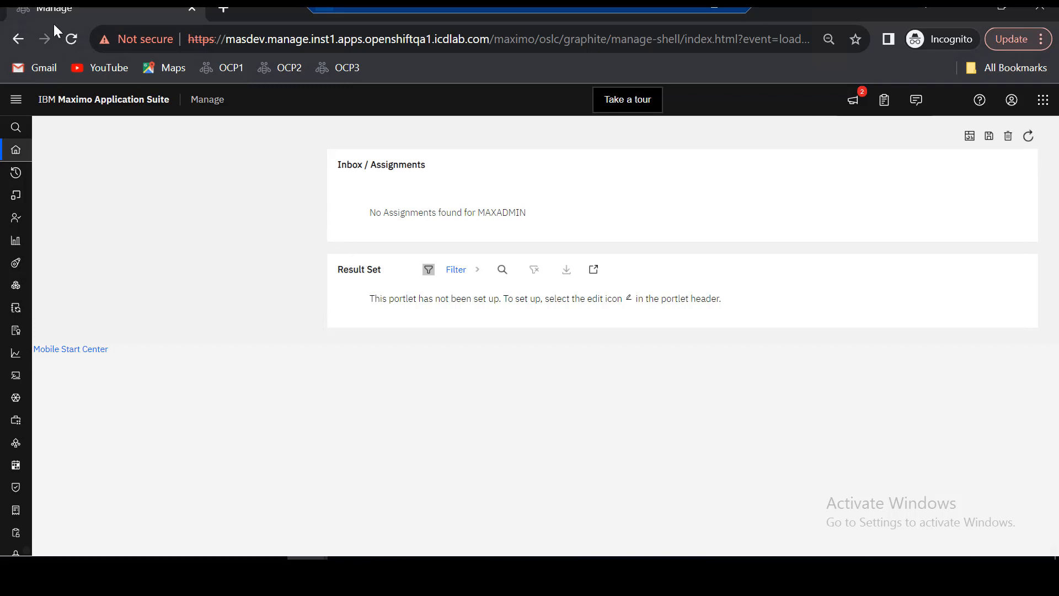
Search the navigation for 'end' and open Integration > End Points.
{"action": "left_click", "coordinate": [16, 130]}
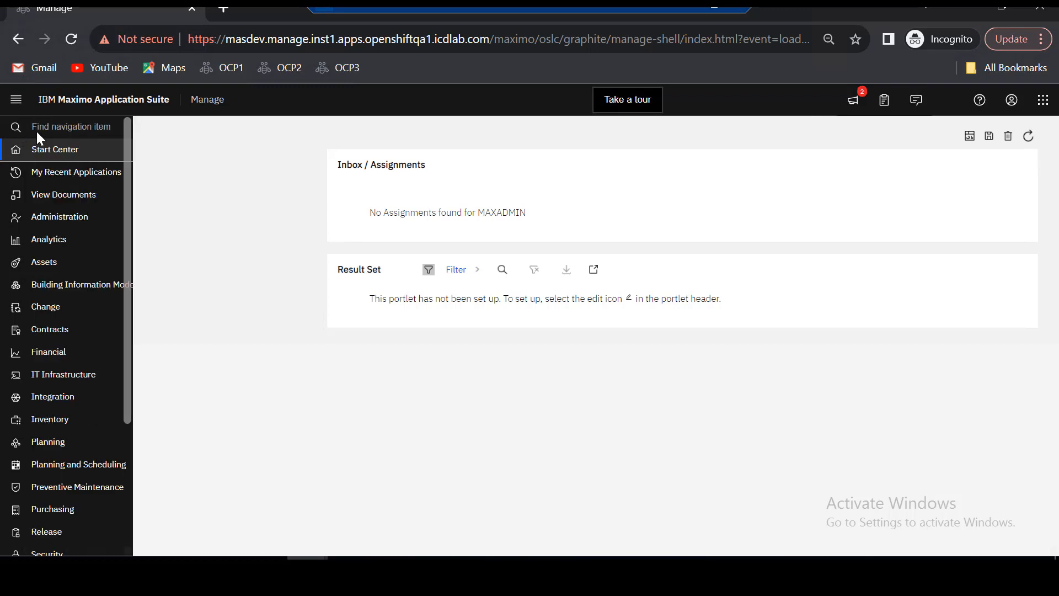
{"action": "type", "text": "endp"}
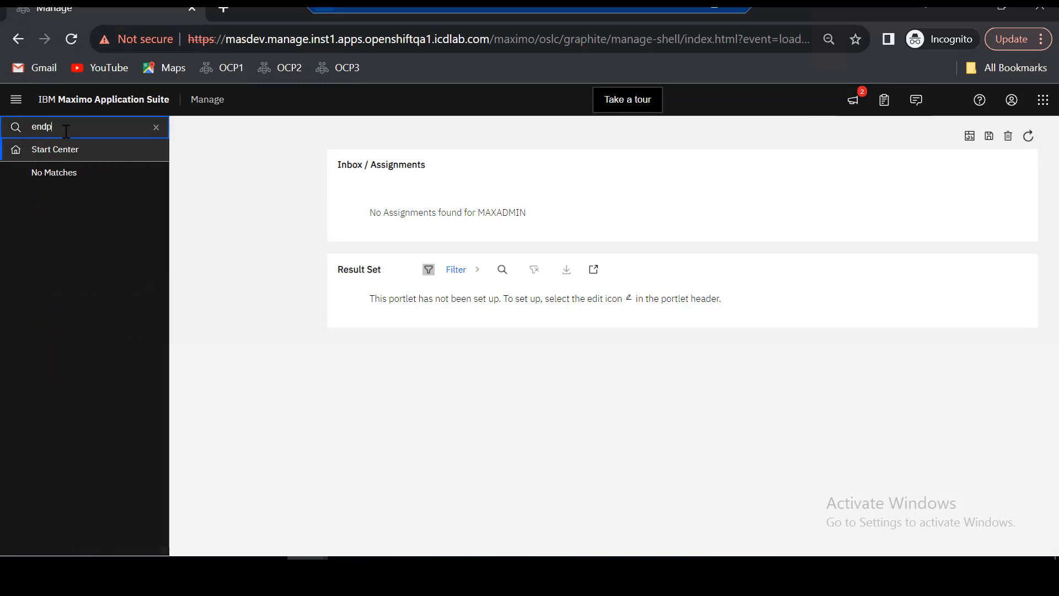
{"action": "key", "text": "BackSpace"}
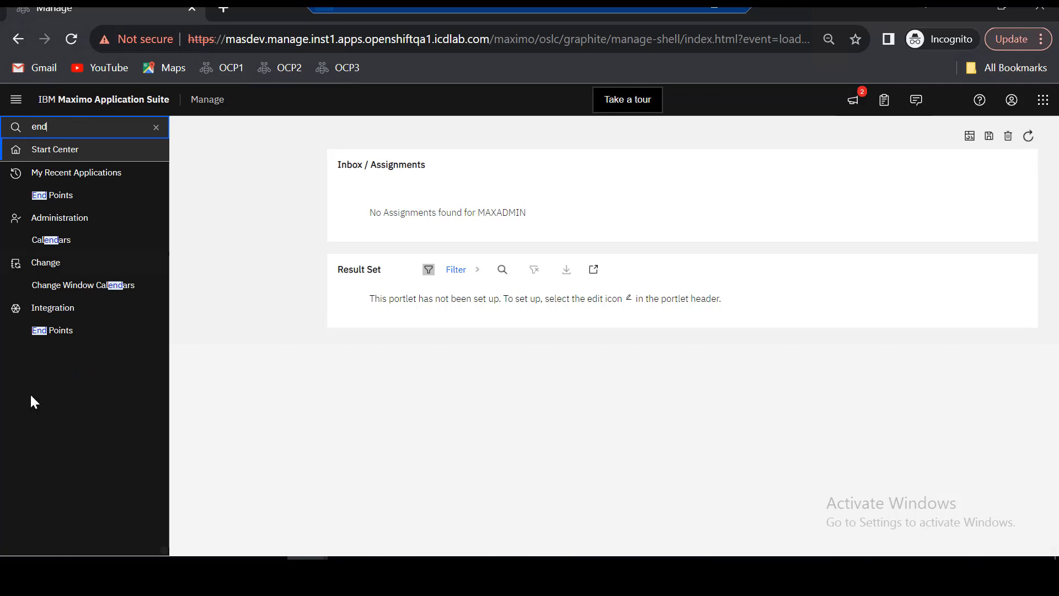
{"action": "left_click", "coordinate": [85, 335]}
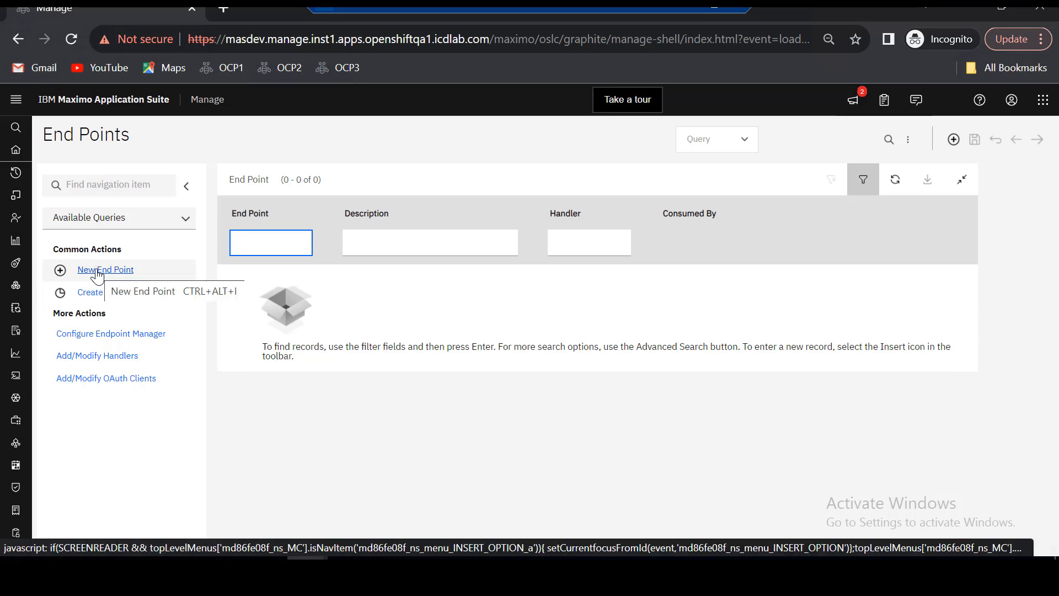
Filter end points by 'manage' and open MANAGEIQ_AUTH, pointing out its name and description.
{"action": "type", "text": "manage"}
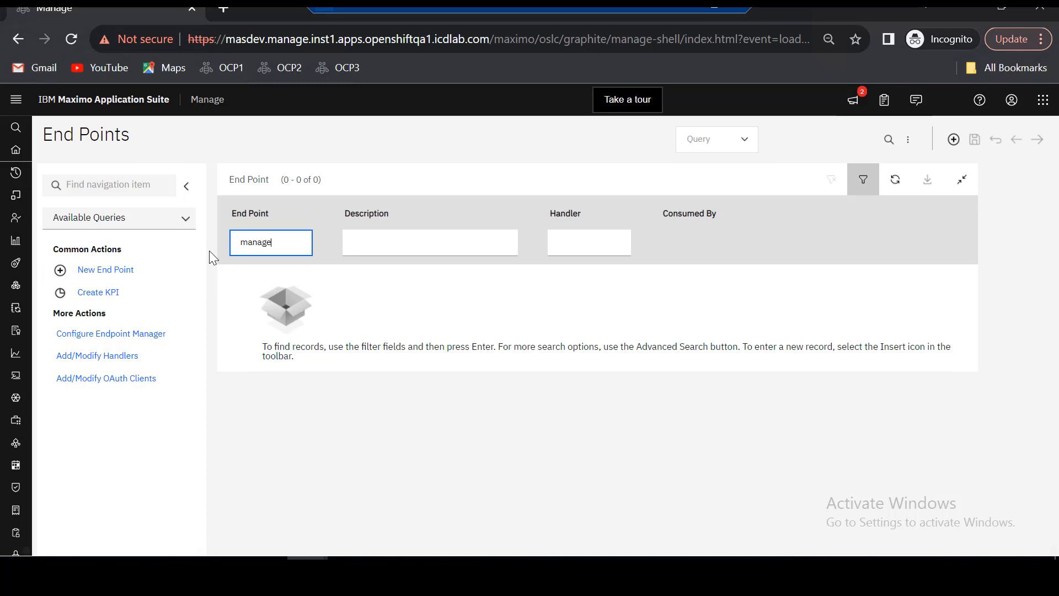
{"action": "key", "text": "Return"}
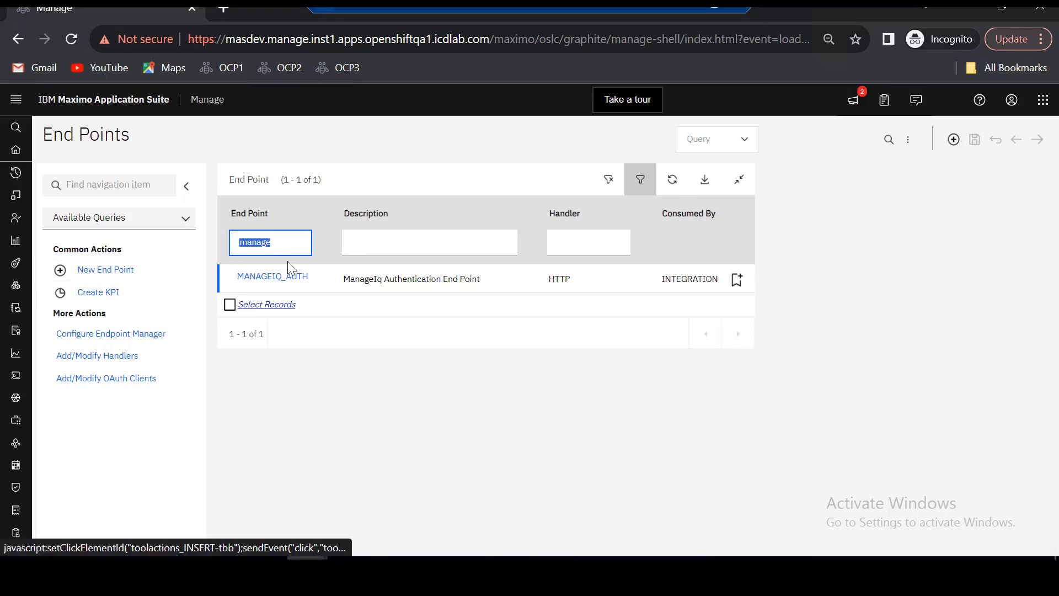
{"action": "left_click", "coordinate": [272, 276]}
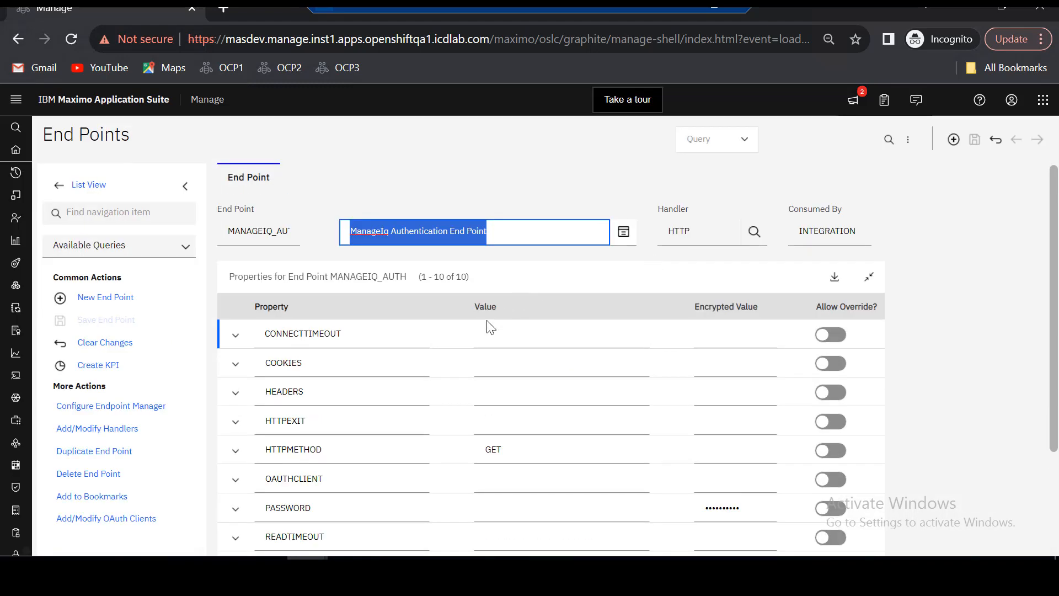
{"action": "left_click", "coordinate": [585, 212]}
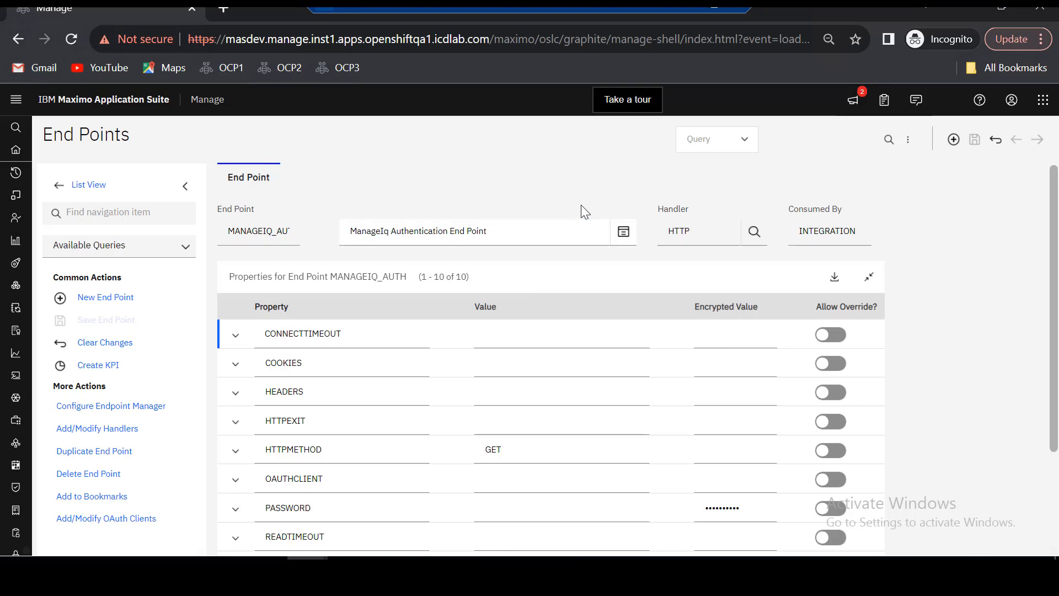
{"action": "left_click_drag", "start_coordinate": [226, 230], "coordinate": [276, 235]}
{"action": "left_click", "coordinate": [250, 238]}
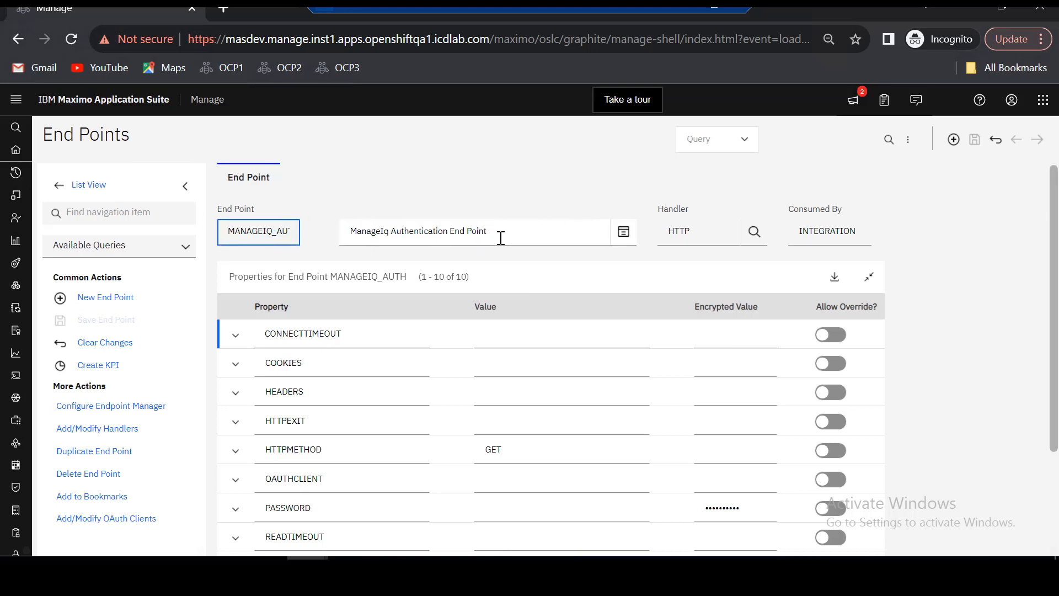
{"action": "left_click_drag", "start_coordinate": [350, 233], "coordinate": [381, 234]}
{"action": "left_click", "coordinate": [641, 248]}
Review MANAGEIQ_AUTH's HTTP properties, sign in to ManageIQ at its URL, and return to Maximo.
{"action": "scroll", "coordinate": [723, 286], "scroll_direction": "down", "scroll_amount": 2}
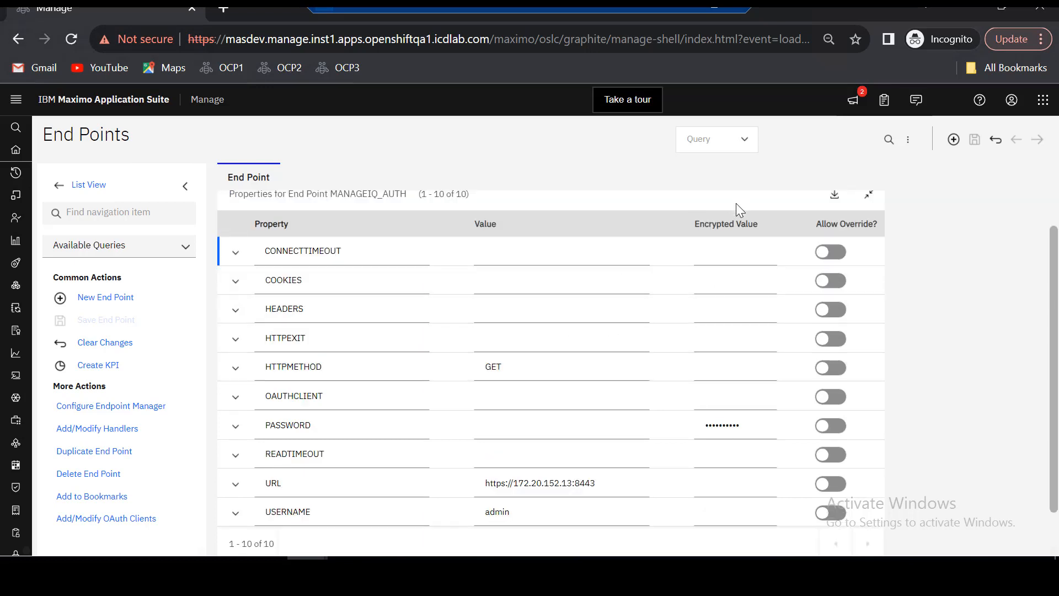
{"action": "scroll", "coordinate": [340, 325], "scroll_direction": "down", "scroll_amount": 2}
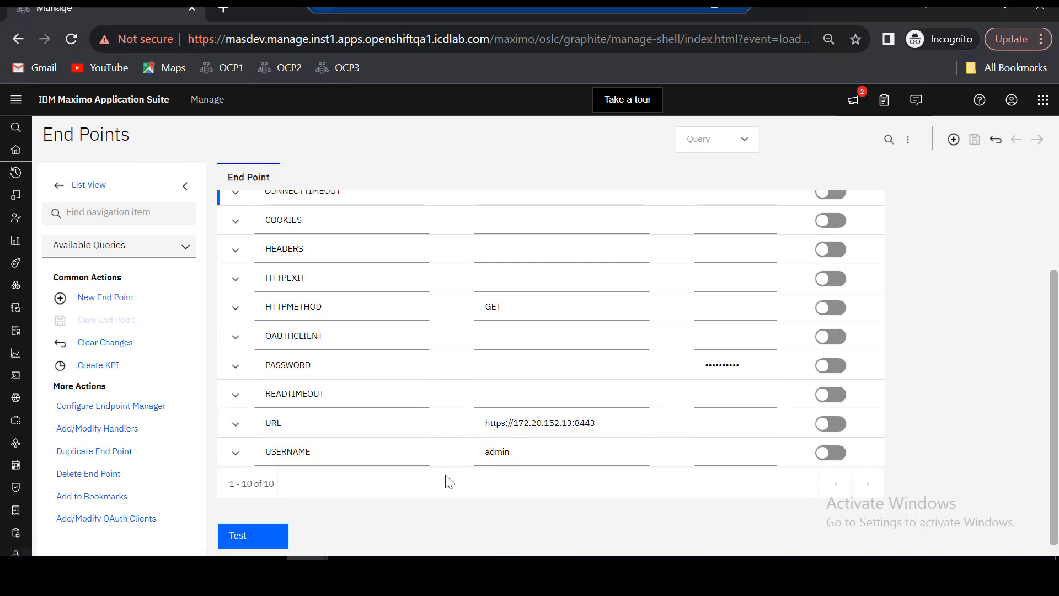
{"action": "scroll", "coordinate": [448, 489], "scroll_direction": "up", "scroll_amount": 3}
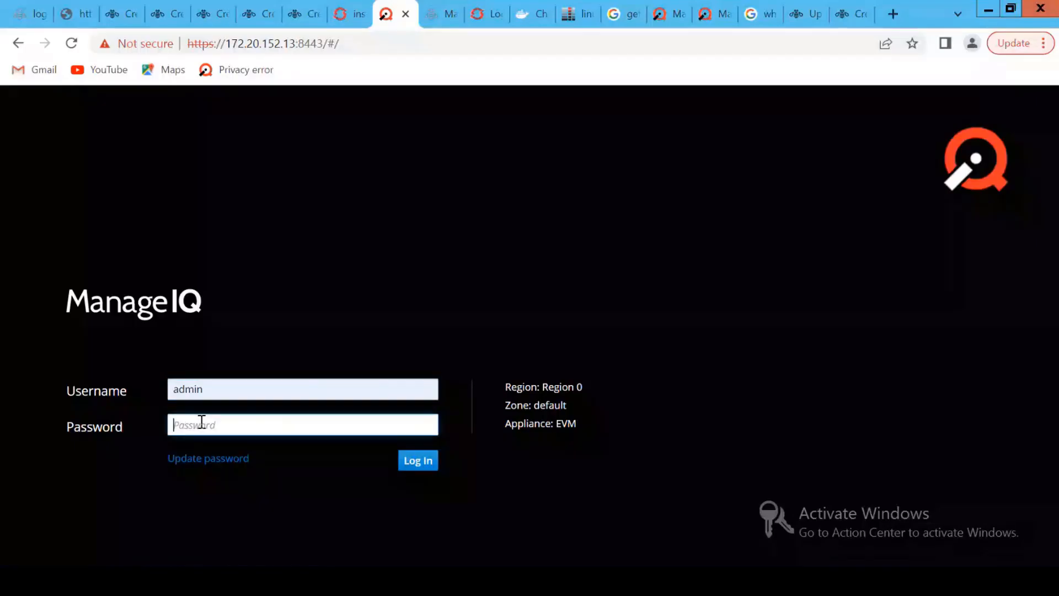
{"action": "type", "text": "sma"}
{"action": "key", "text": "Return"}
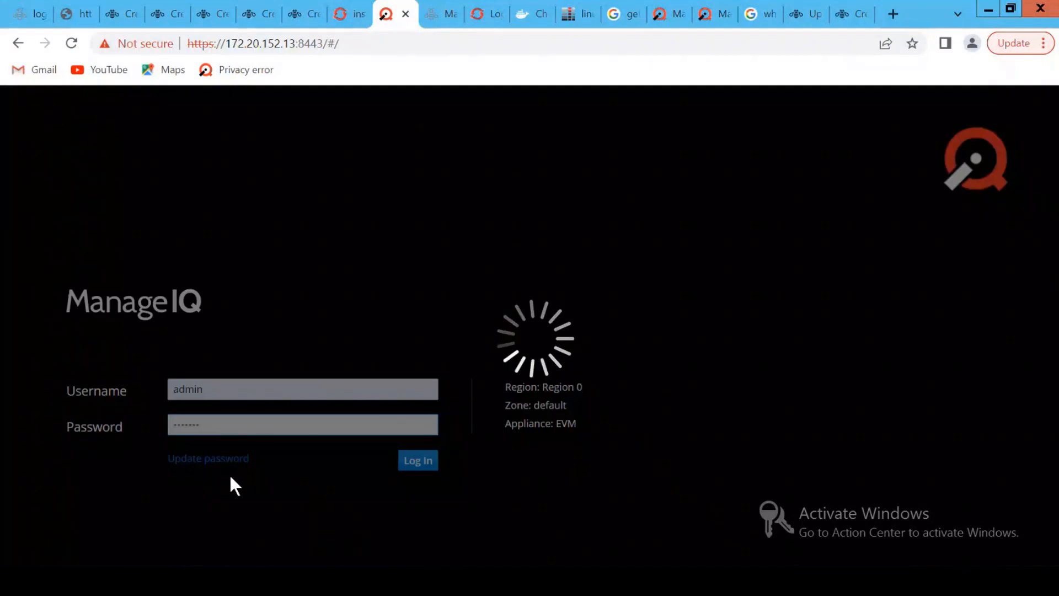
{"action": "mouse_move", "coordinate": [191, 582]}
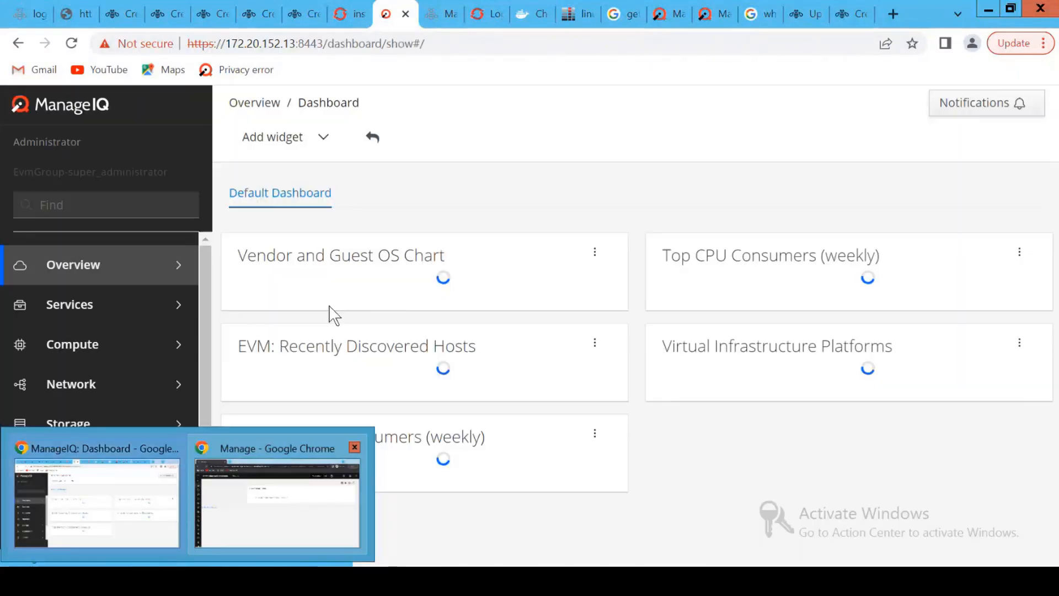
{"action": "left_click", "coordinate": [442, 14]}
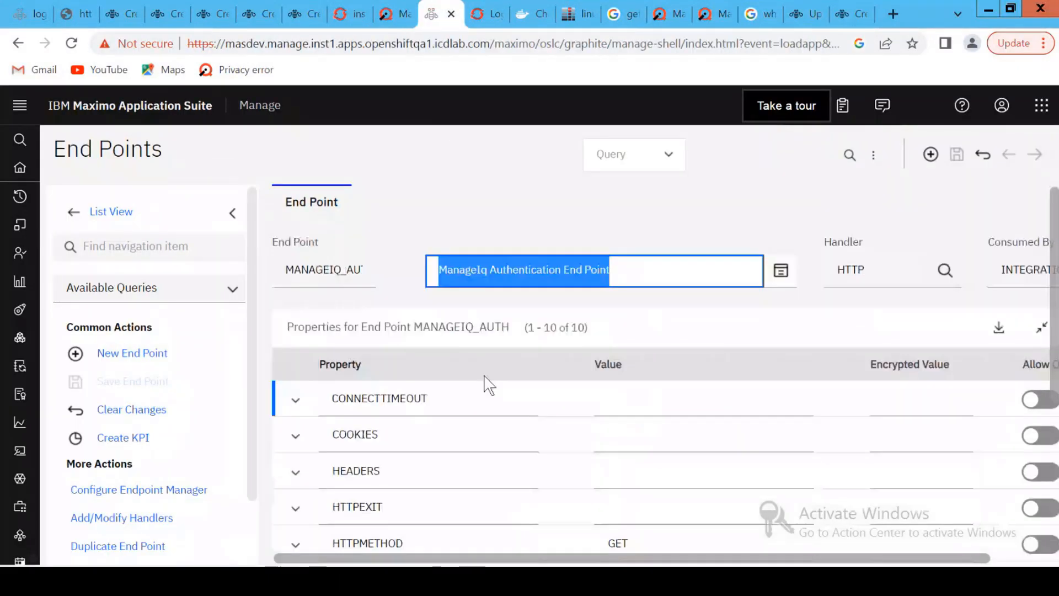
Open the Domains application and filter domains by 'aws'.
{"action": "scroll", "coordinate": [485, 383], "scroll_direction": "down", "scroll_amount": 5}
{"action": "mouse_move", "coordinate": [64, 172]}
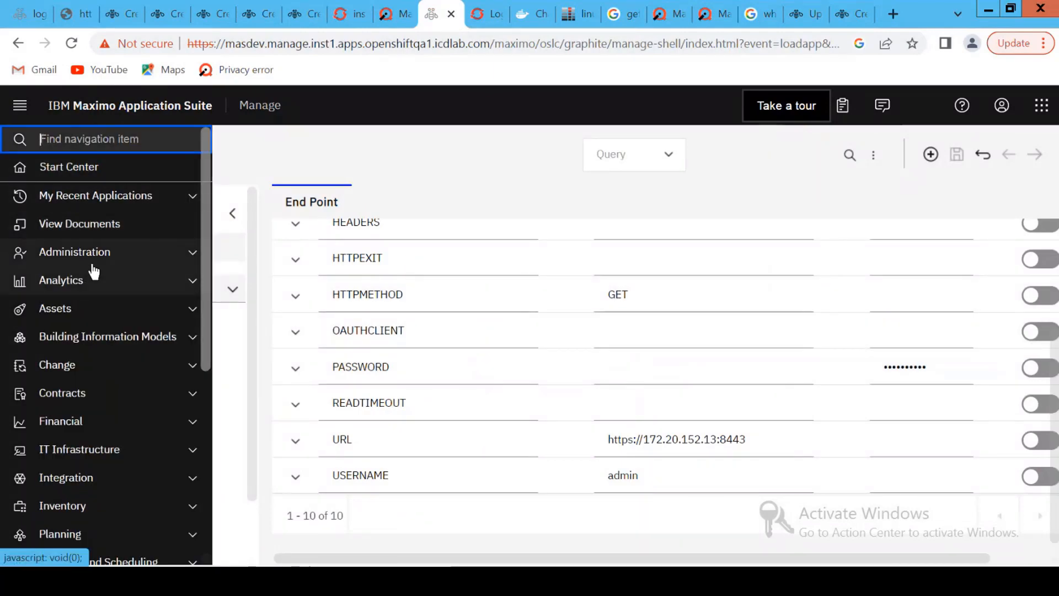
{"action": "type", "text": "dom"}
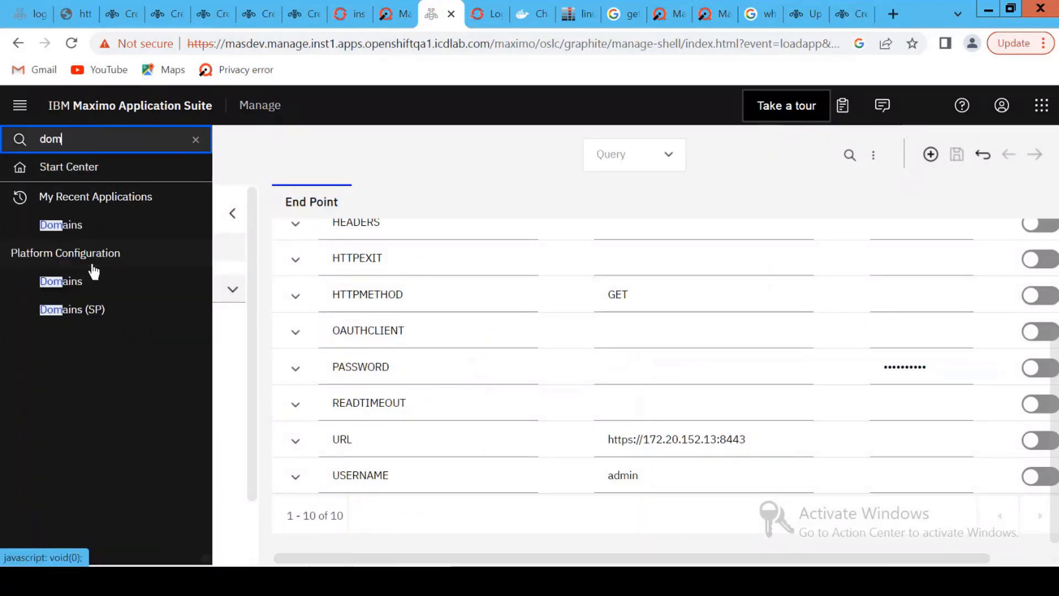
{"action": "left_click", "coordinate": [90, 218]}
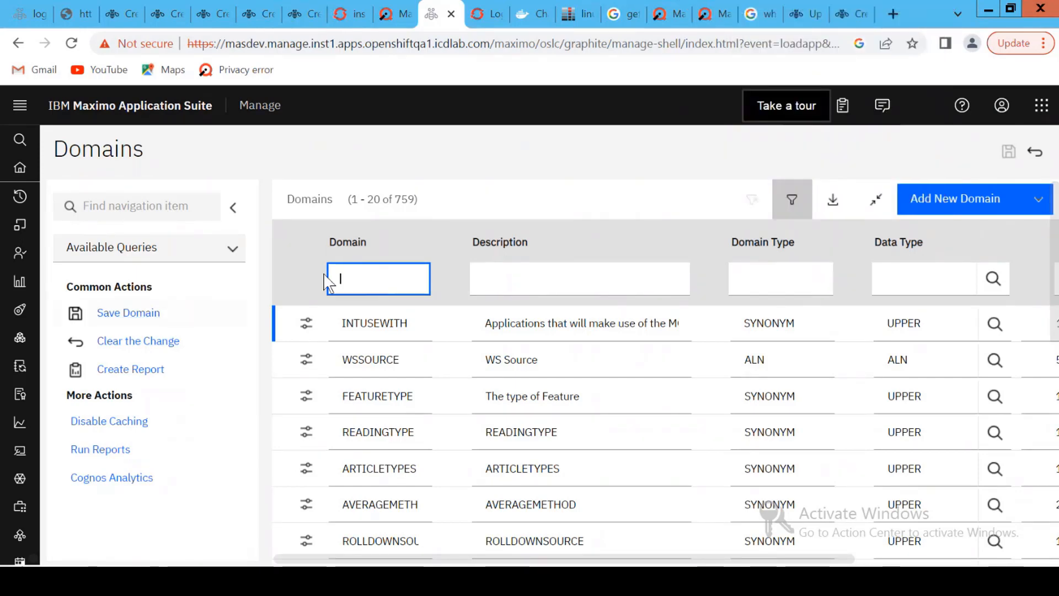
{"action": "left_click", "coordinate": [385, 281]}
{"action": "type", "text": "aws"}
{"action": "key", "text": "Return"}
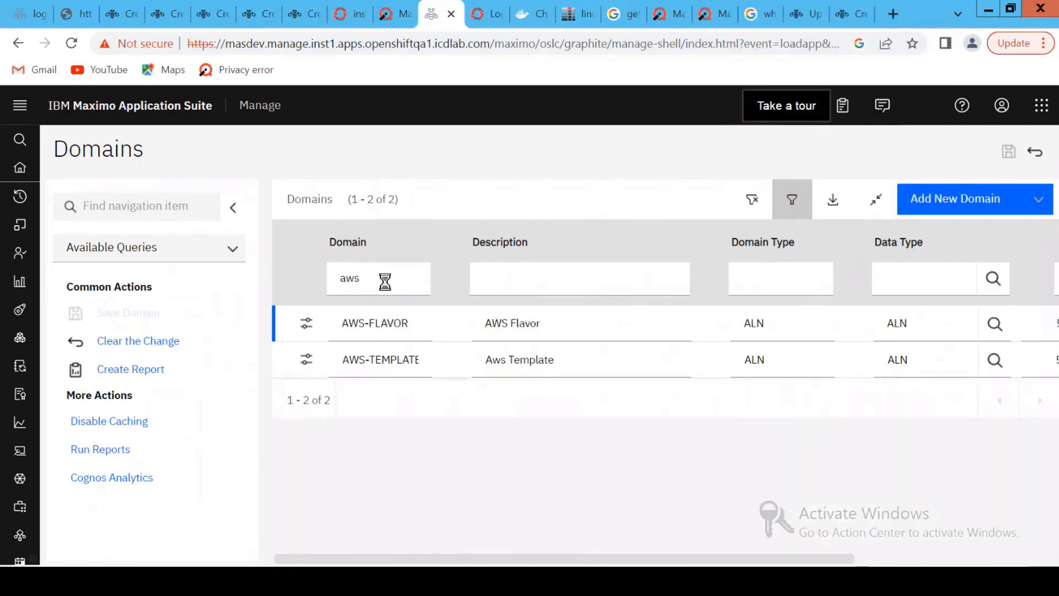
Review the values of the AWS-FLAVOR and AWS-TEMPLATE domains.
{"action": "left_click", "coordinate": [306, 323]}
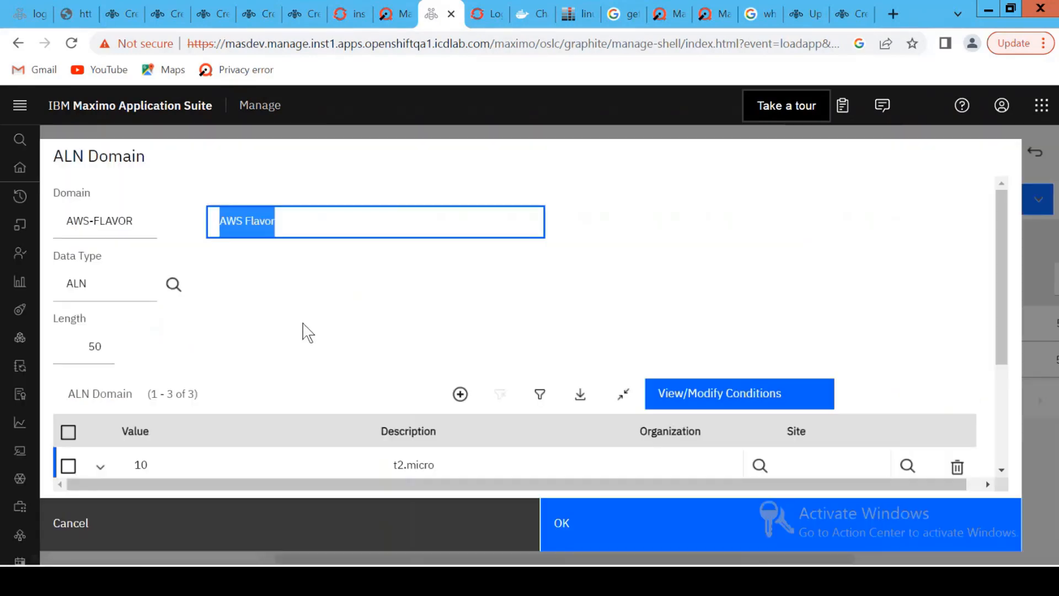
{"action": "scroll", "coordinate": [395, 310], "scroll_direction": "down", "scroll_amount": 3}
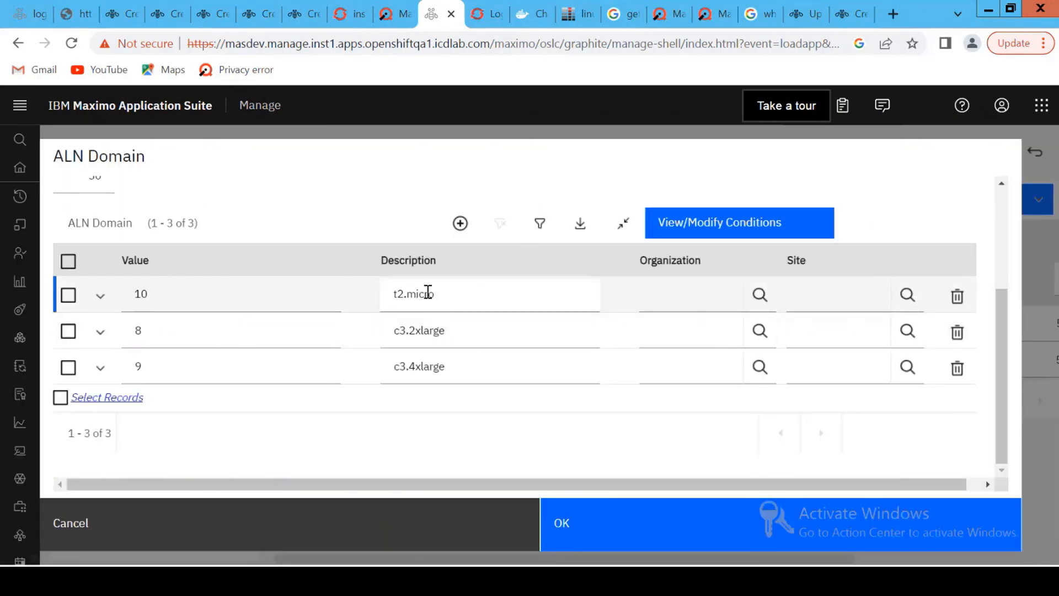
{"action": "scroll", "coordinate": [426, 307], "scroll_direction": "up", "scroll_amount": 2}
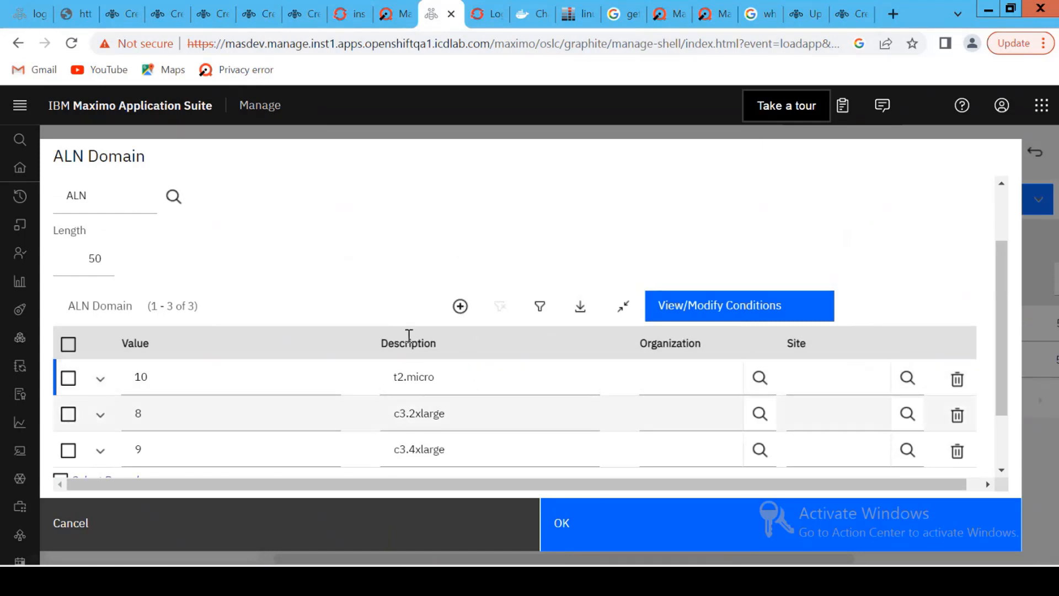
{"action": "scroll", "coordinate": [421, 362], "scroll_direction": "up", "scroll_amount": 2}
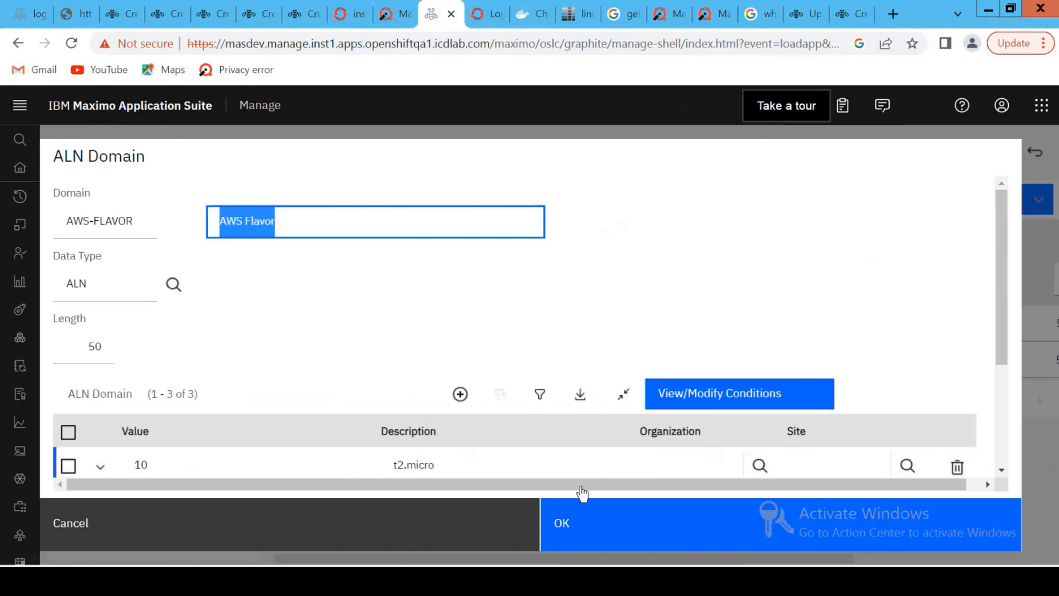
{"action": "scroll", "coordinate": [584, 383], "scroll_direction": "down", "scroll_amount": 4}
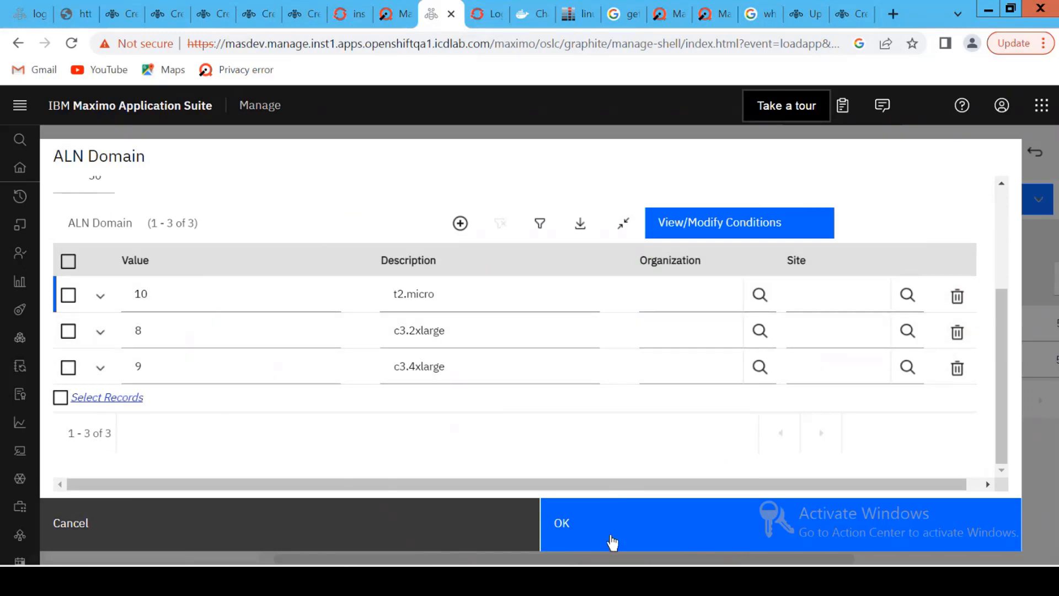
{"action": "left_click", "coordinate": [611, 540]}
{"action": "left_click", "coordinate": [307, 360]}
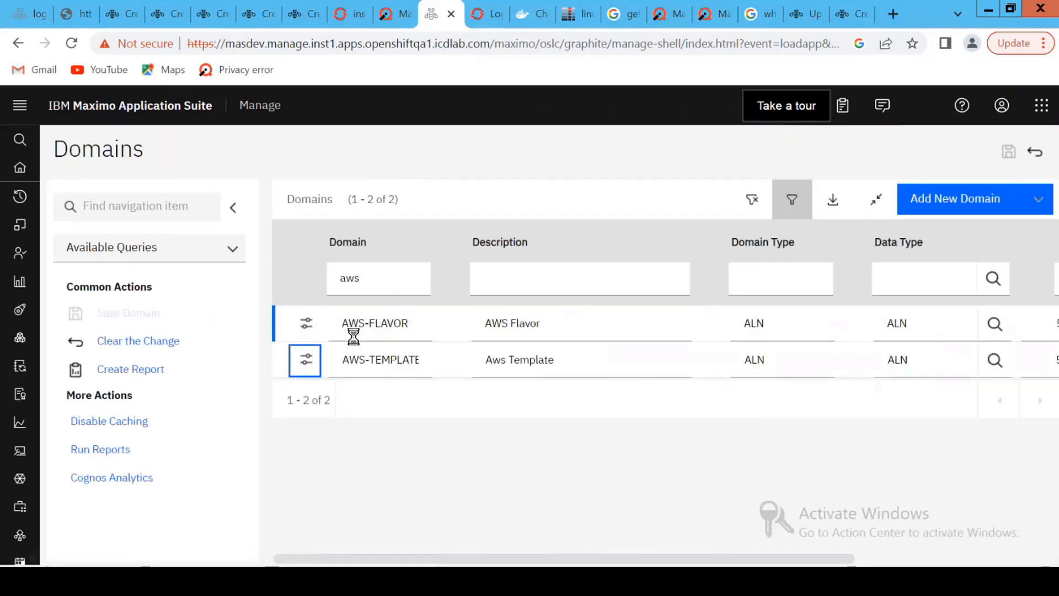
{"action": "scroll", "coordinate": [465, 295], "scroll_direction": "down", "scroll_amount": 2}
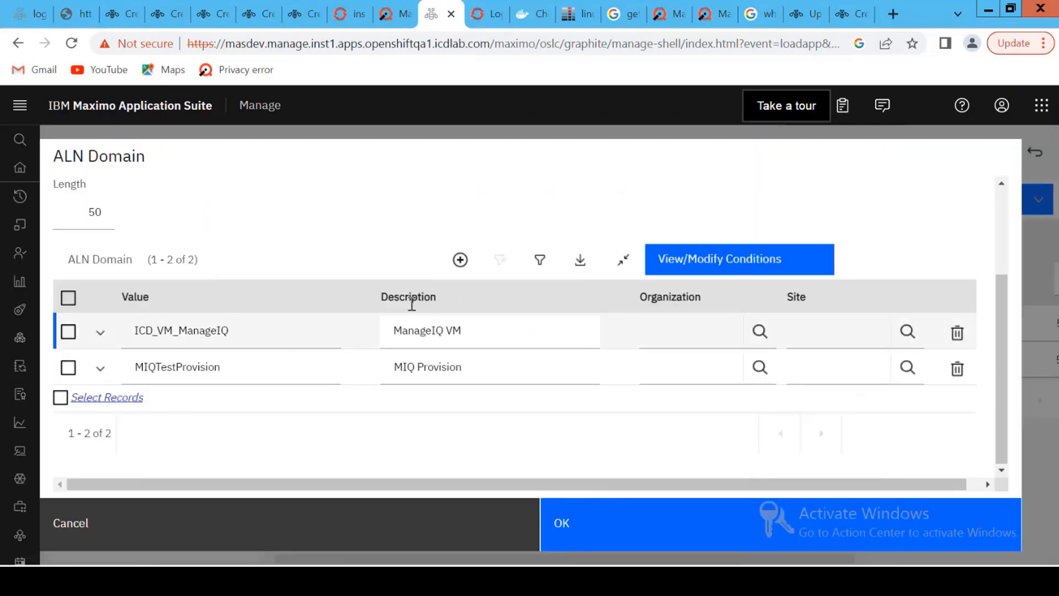
{"action": "left_click", "coordinate": [607, 510]}
{"action": "mouse_move", "coordinate": [17, 199]}
{"action": "left_click", "coordinate": [99, 198]}
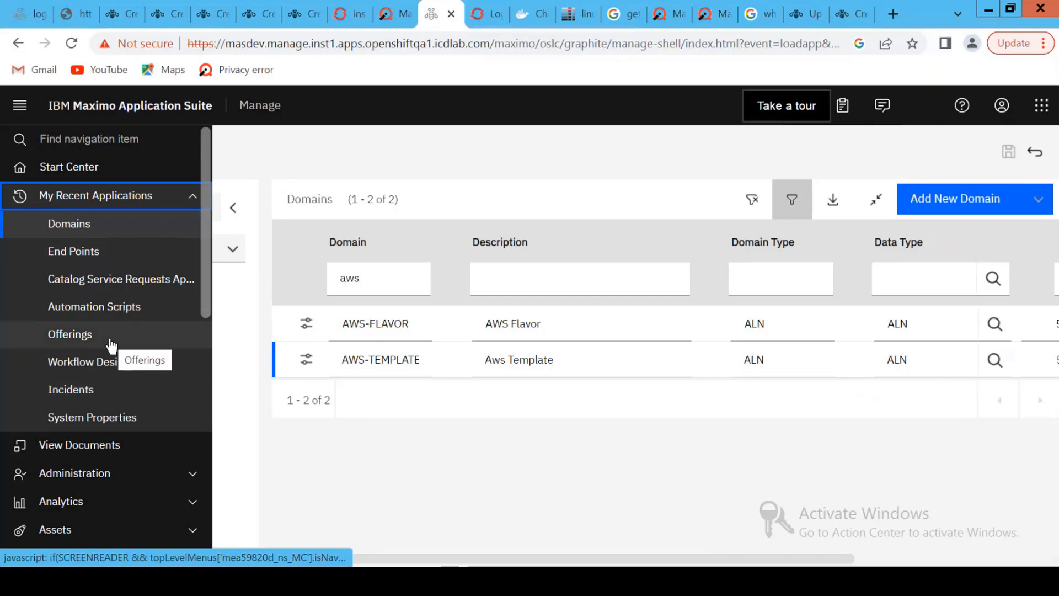
Open Cron Task Setup and filter cron tasks by 'manage'.
{"action": "left_click", "coordinate": [146, 141]}
{"action": "type", "text": "d"}
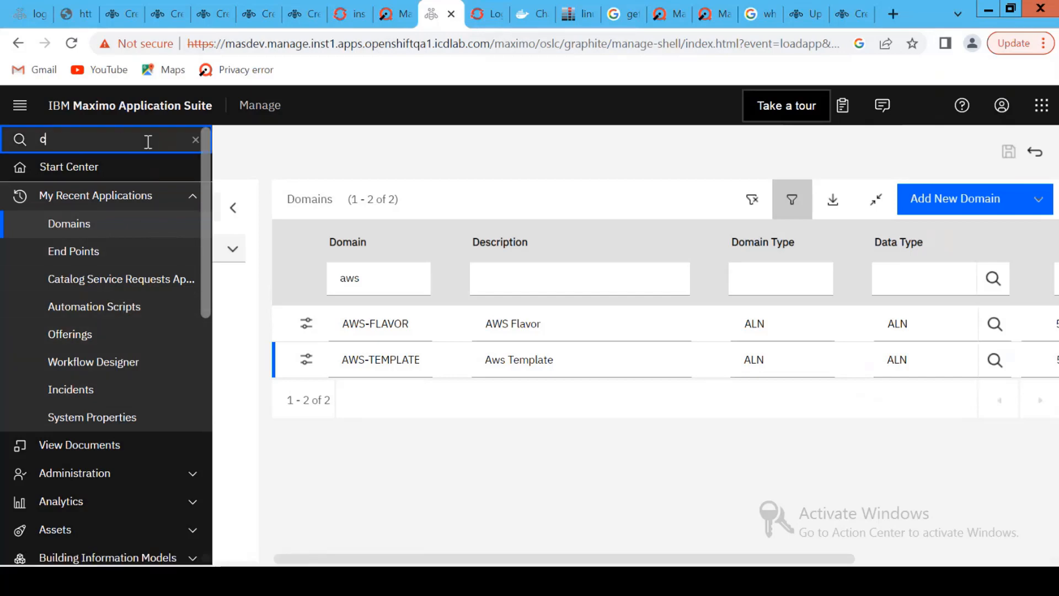
{"action": "type", "text": "ron"}
{"action": "left_click", "coordinate": [138, 232]}
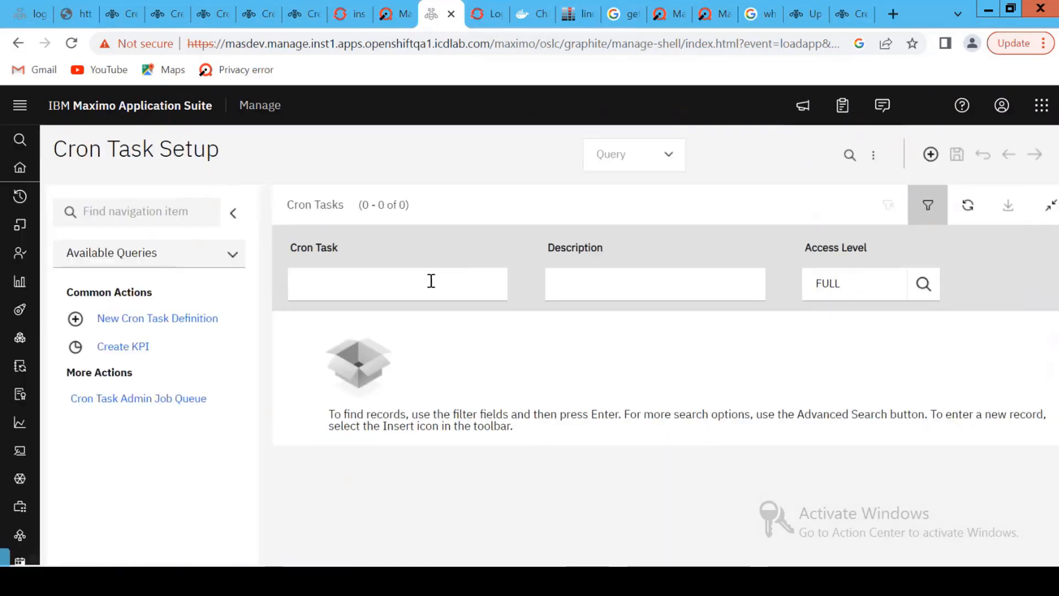
{"action": "left_click", "coordinate": [431, 281]}
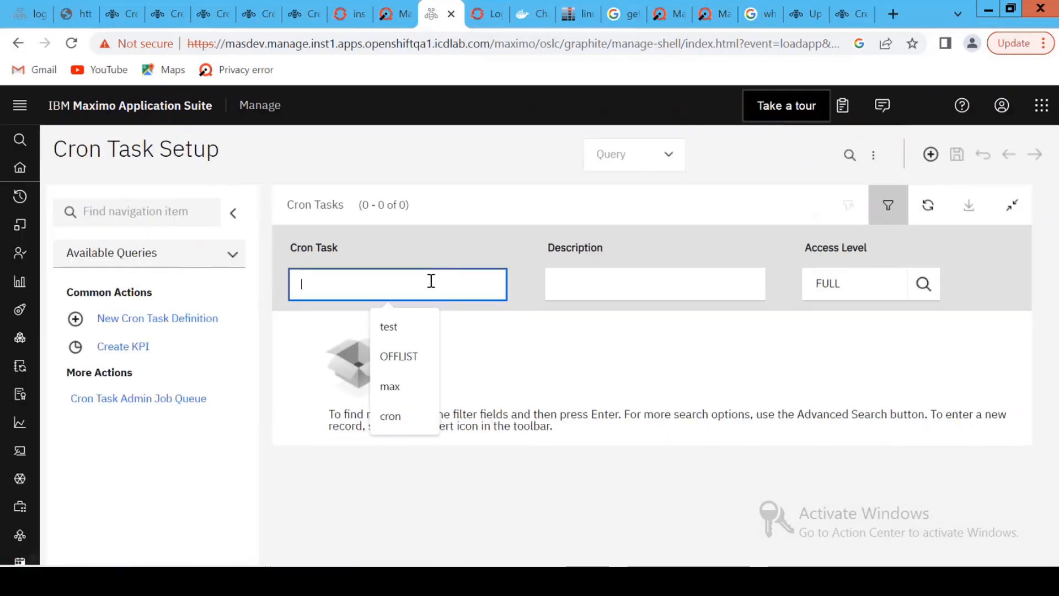
{"action": "type", "text": "mana"}
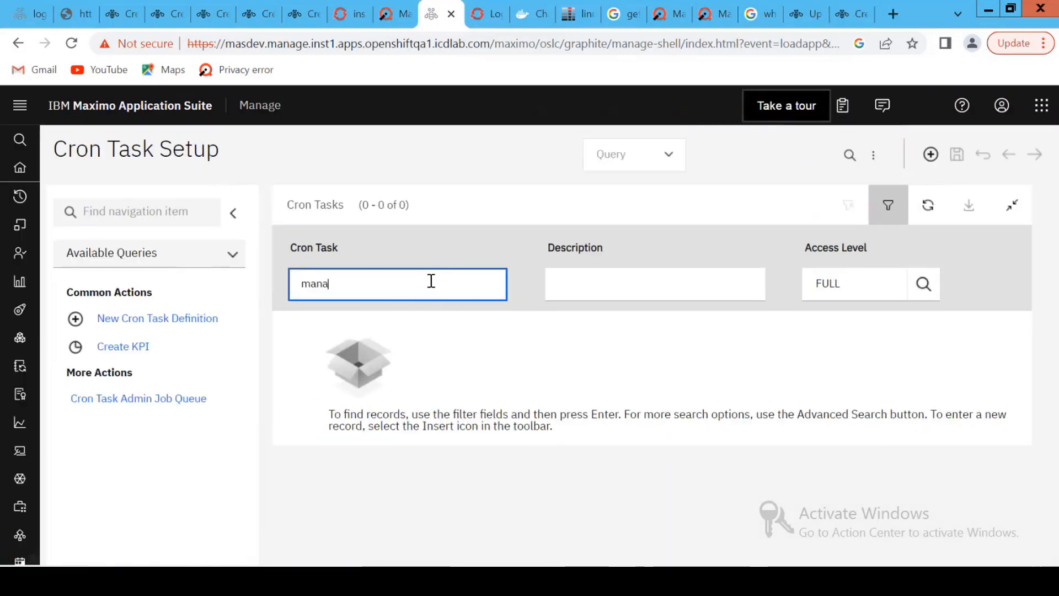
{"action": "key", "text": "BackSpace"}
{"action": "key", "text": "BackSpace"}
{"action": "key", "text": "BackSpace"}
{"action": "key", "text": "BackSpace"}
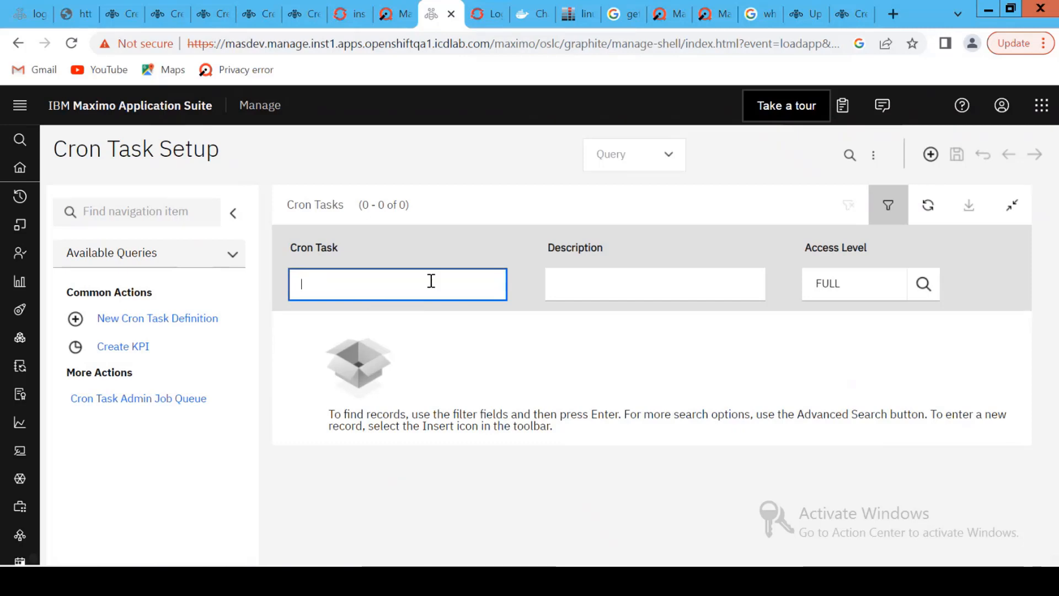
{"action": "type", "text": "cronsc"}
{"action": "key", "text": "Return"}
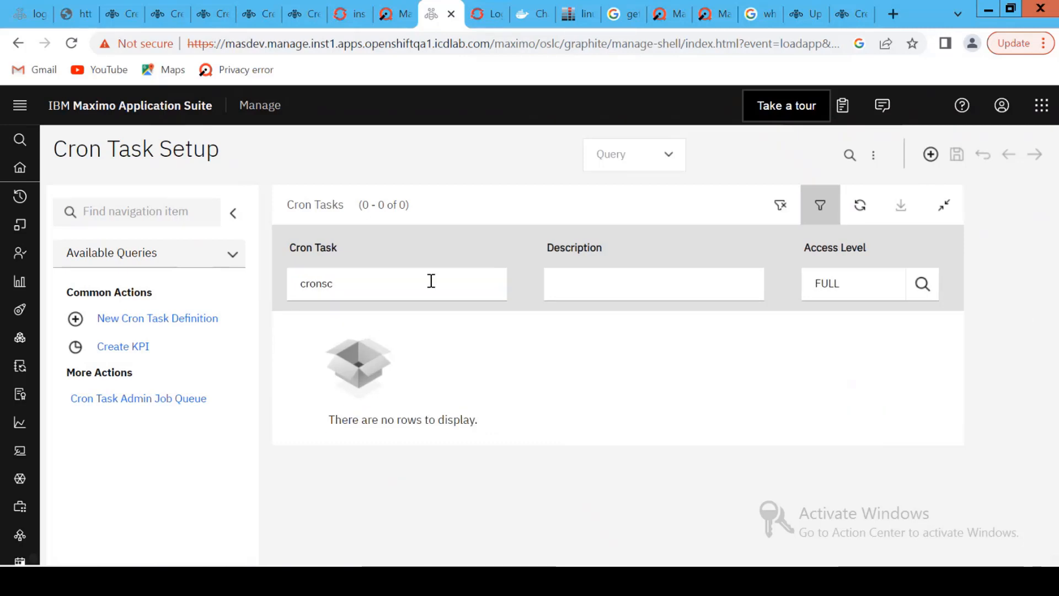
{"action": "key", "text": "ctrl+a"}
{"action": "key", "text": "BackSpace"}
{"action": "type", "text": "manage"}
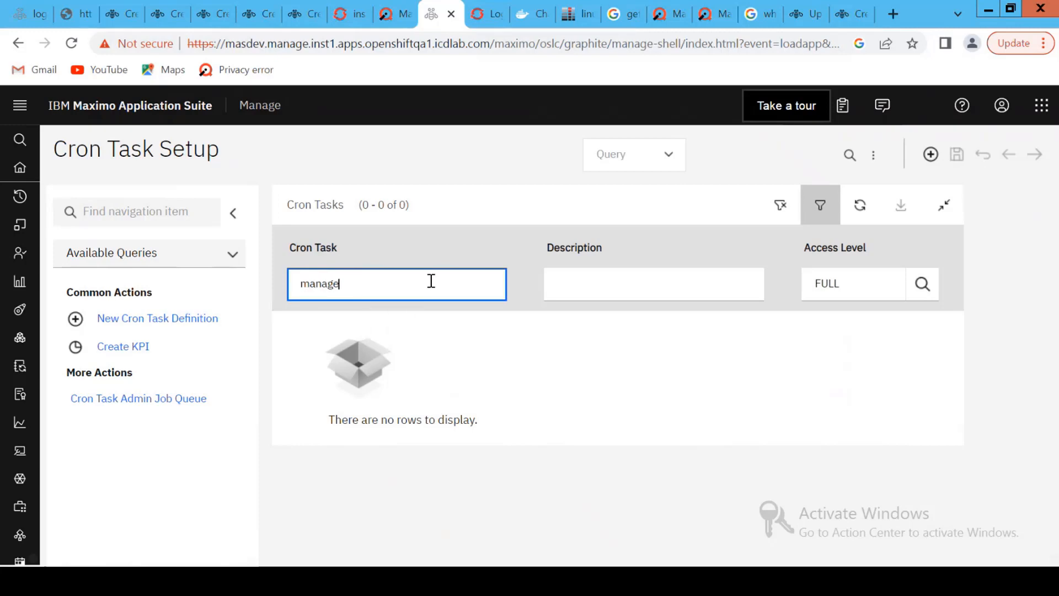
{"action": "key", "text": "Return"}
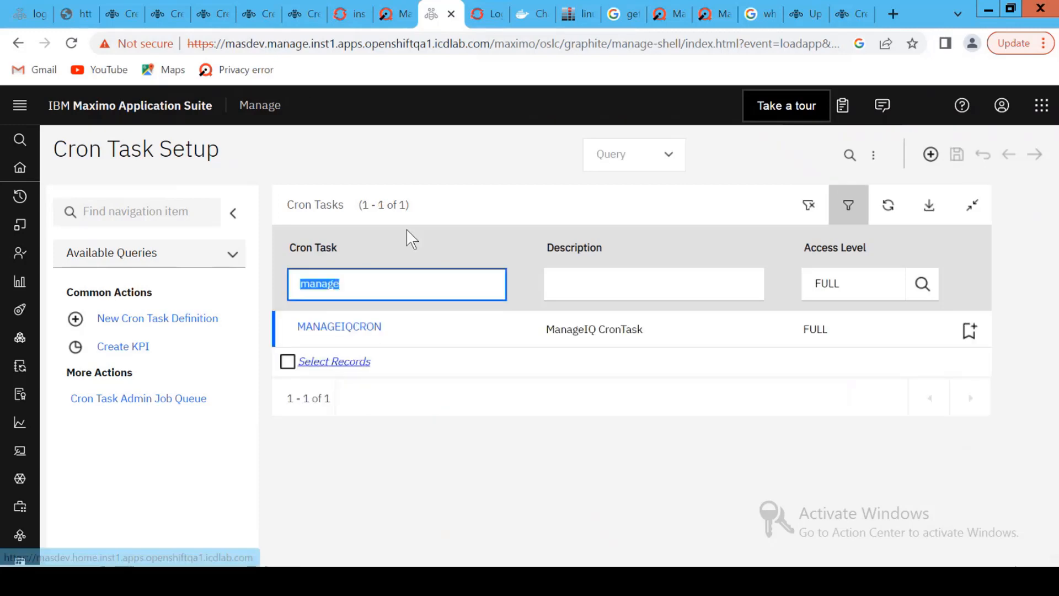
Open MANAGEIQCRON and review its 10-minute instance schedule.
{"action": "left_click", "coordinate": [342, 338]}
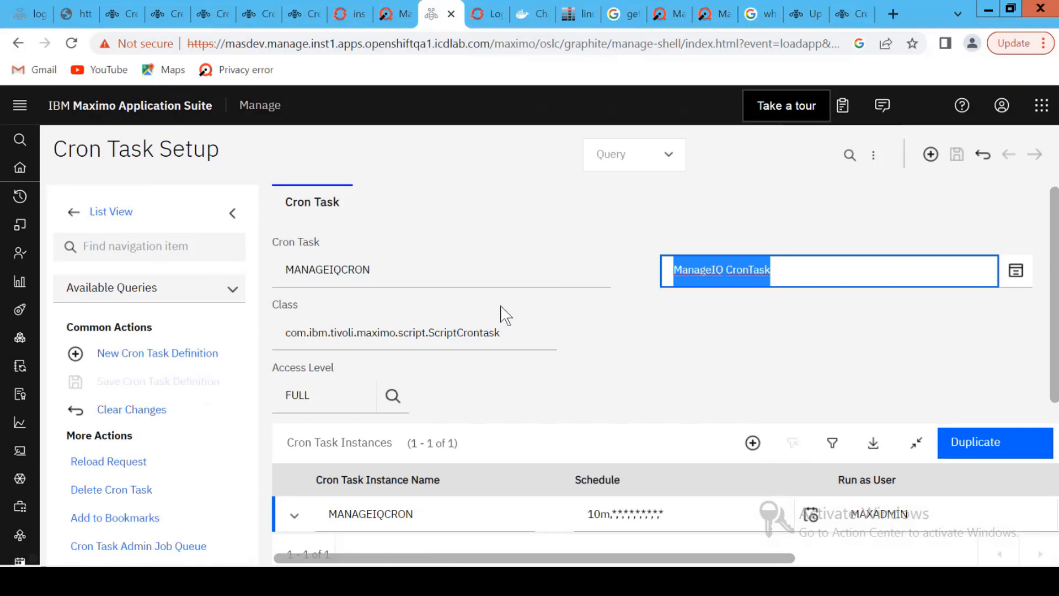
{"action": "scroll", "coordinate": [529, 304], "scroll_direction": "down", "scroll_amount": 3}
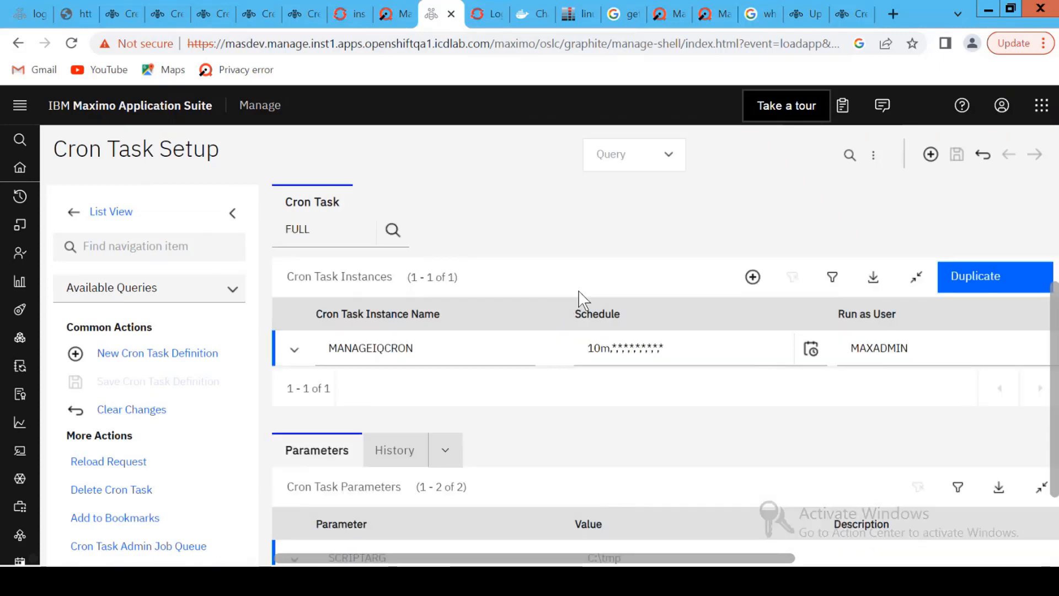
{"action": "scroll", "coordinate": [577, 246], "scroll_direction": "up", "scroll_amount": 3}
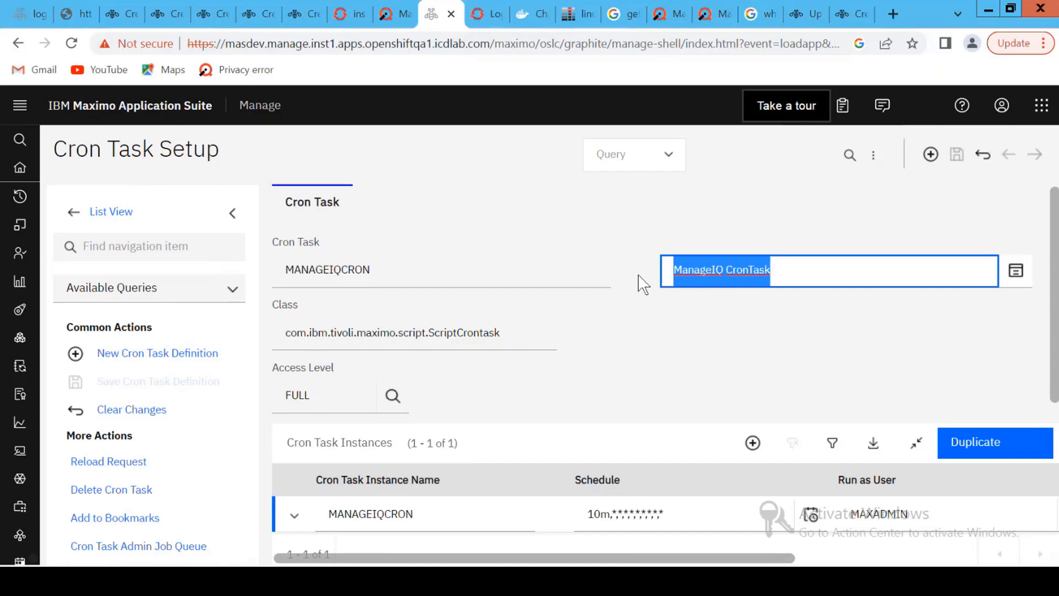
{"action": "scroll", "coordinate": [662, 331], "scroll_direction": "down", "scroll_amount": 3}
{"action": "scroll", "coordinate": [593, 398], "scroll_direction": "down", "scroll_amount": 3}
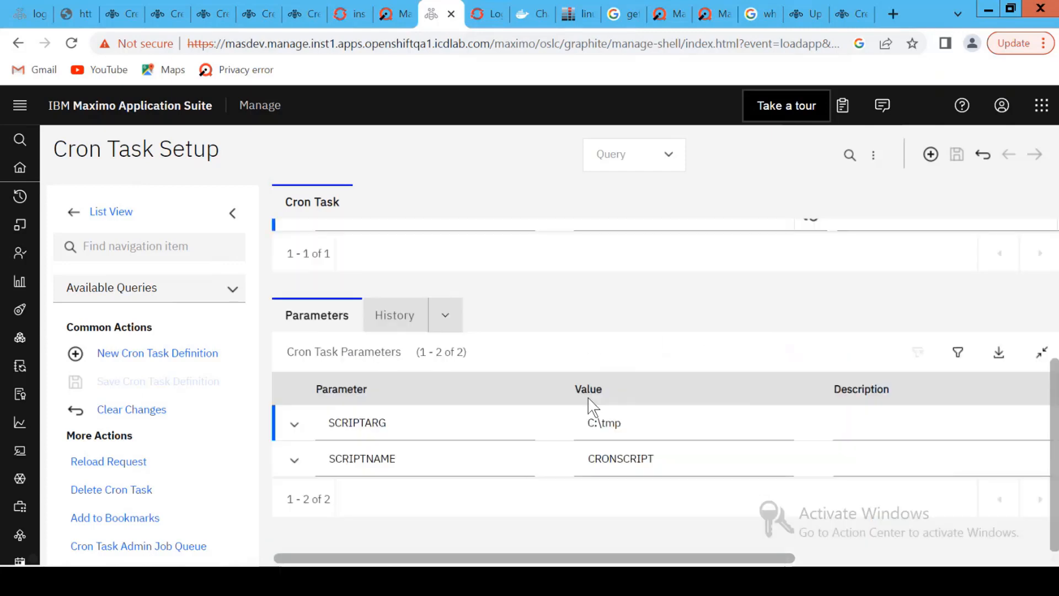
{"action": "scroll", "coordinate": [643, 397], "scroll_direction": "up", "scroll_amount": 5}
{"action": "scroll", "coordinate": [662, 358], "scroll_direction": "down", "scroll_amount": 2}
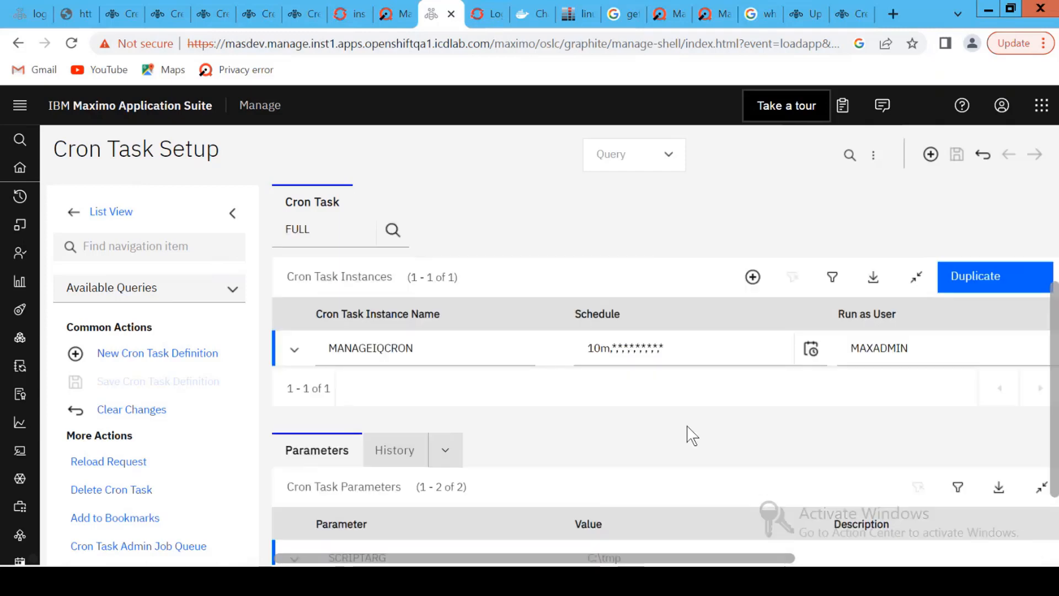
{"action": "left_click", "coordinate": [820, 356]}
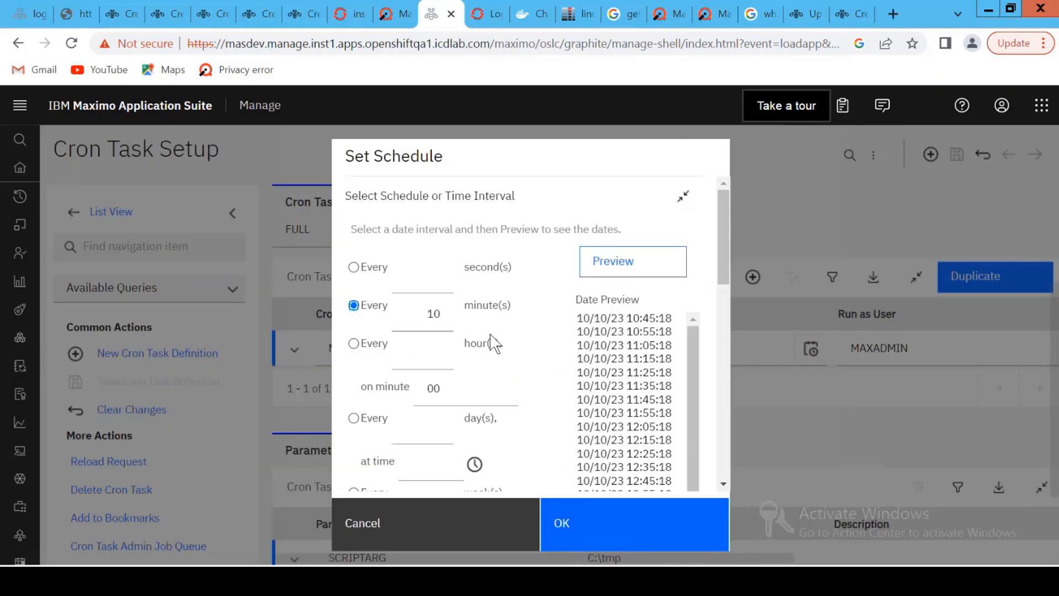
{"action": "left_click", "coordinate": [622, 529]}
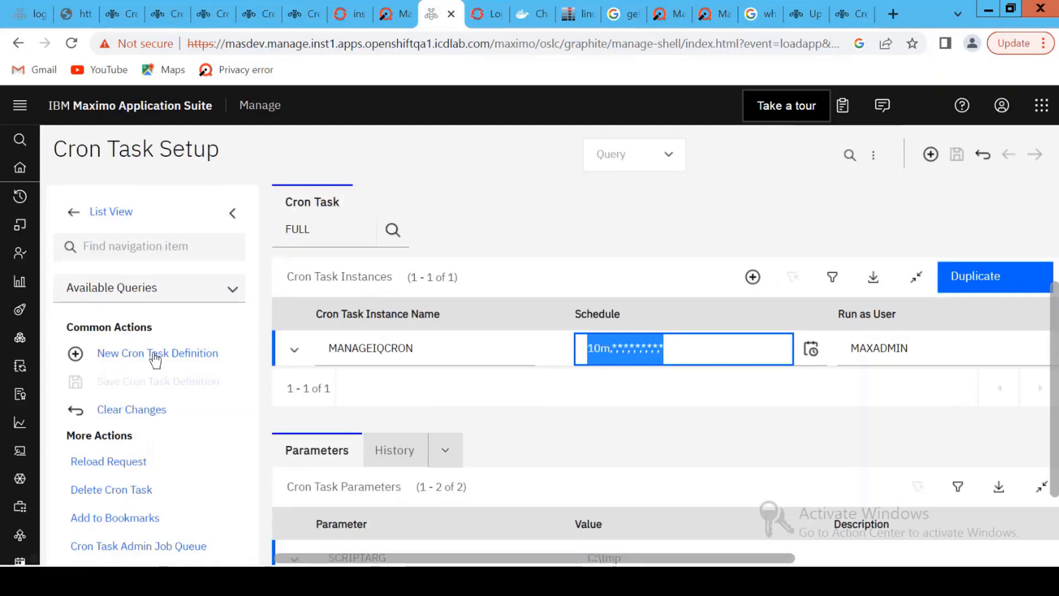
Check MANAGEIQCRON's script class and CRONSCRIPT parameter, then return to the list.
{"action": "scroll", "coordinate": [489, 373], "scroll_direction": "down", "scroll_amount": 3}
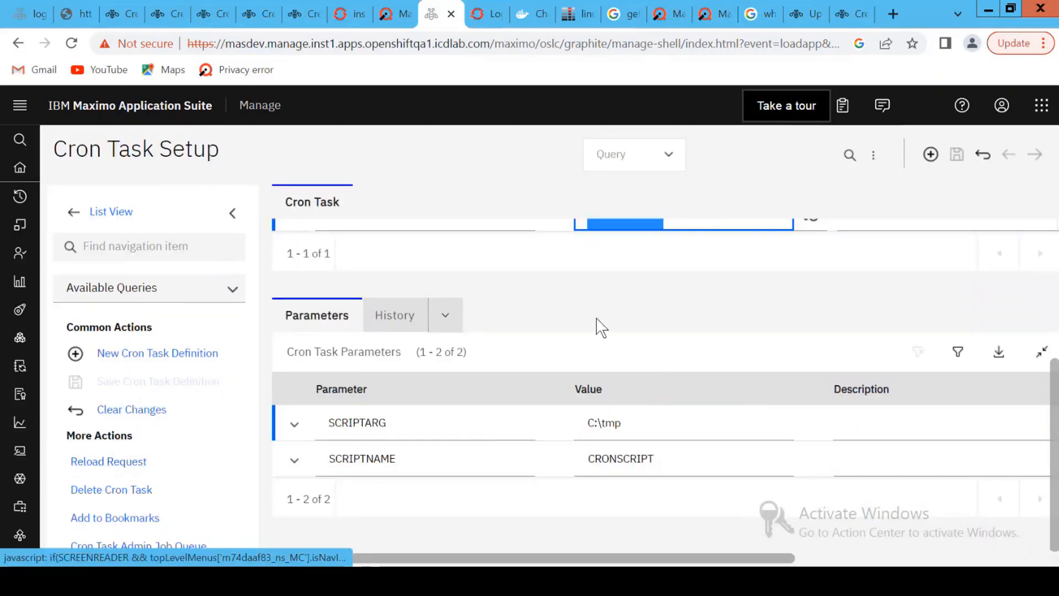
{"action": "scroll", "coordinate": [597, 319], "scroll_direction": "up", "scroll_amount": 4}
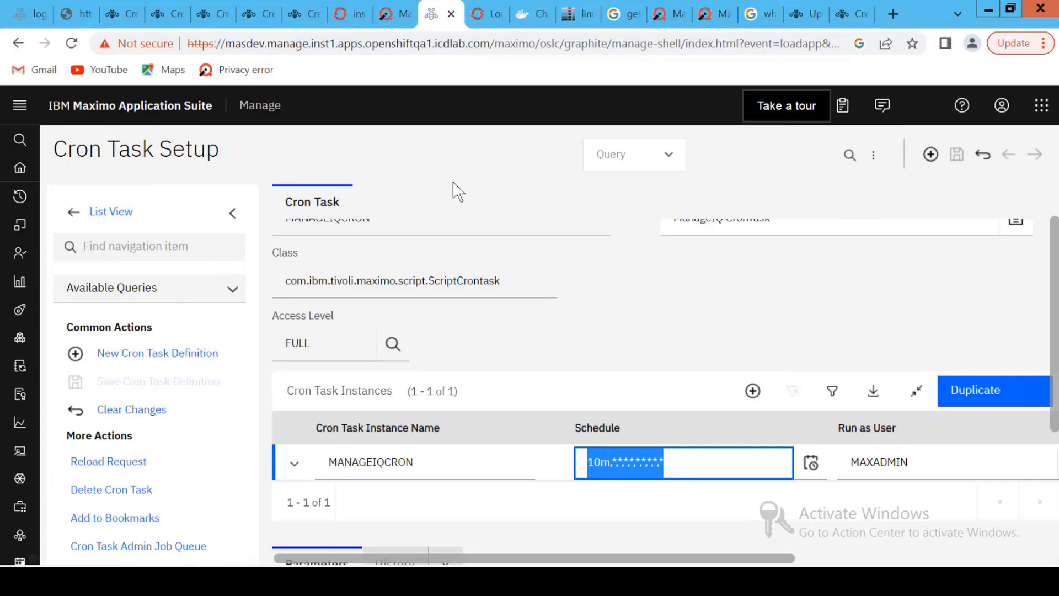
{"action": "triple_click", "coordinate": [502, 285]}
{"action": "left_click", "coordinate": [503, 290]}
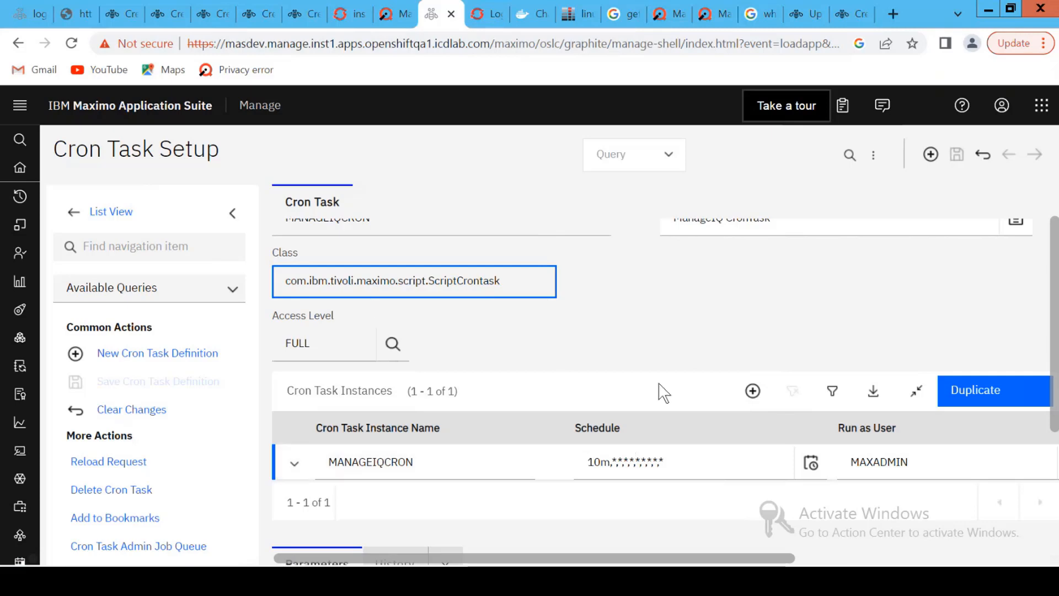
{"action": "scroll", "coordinate": [552, 375], "scroll_direction": "down", "scroll_amount": 4}
{"action": "scroll", "coordinate": [517, 403], "scroll_direction": "up", "scroll_amount": 5}
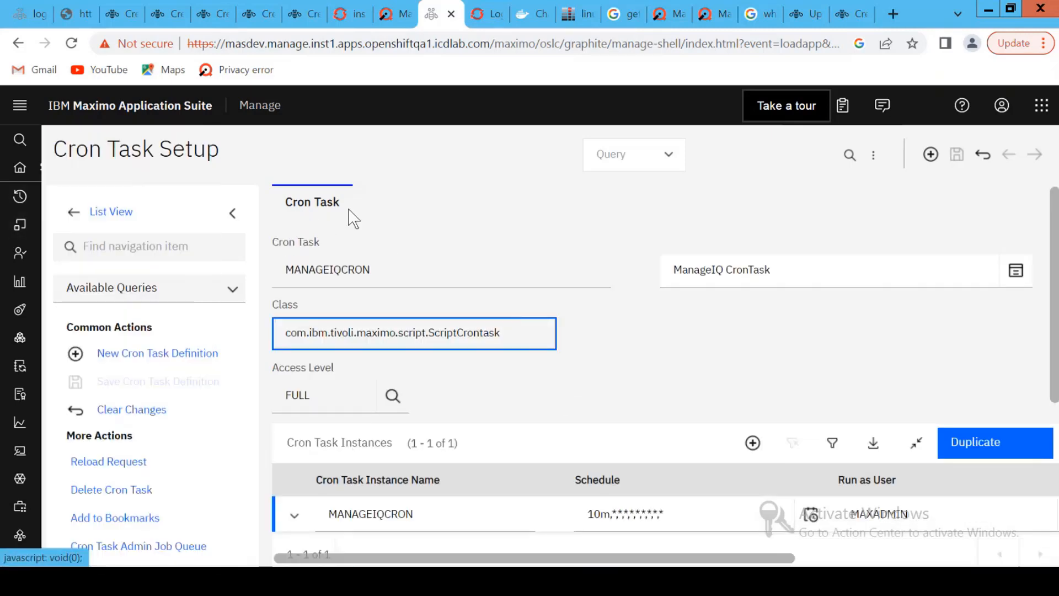
{"action": "left_click", "coordinate": [75, 212]}
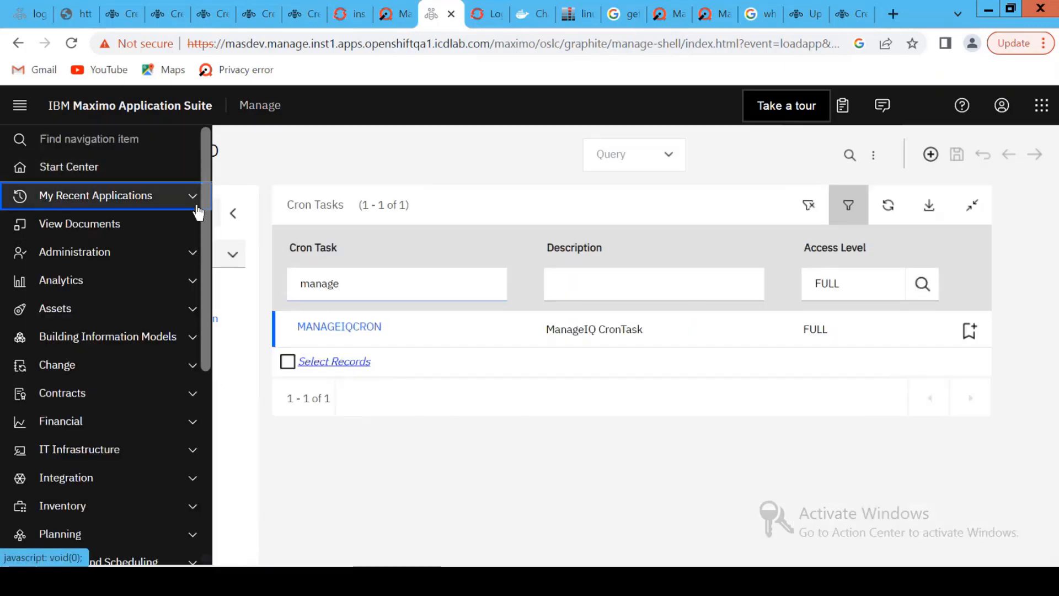
Open Offerings and filter Description by 'manage', then narrow it to 'provi'.
{"action": "left_click", "coordinate": [165, 196]}
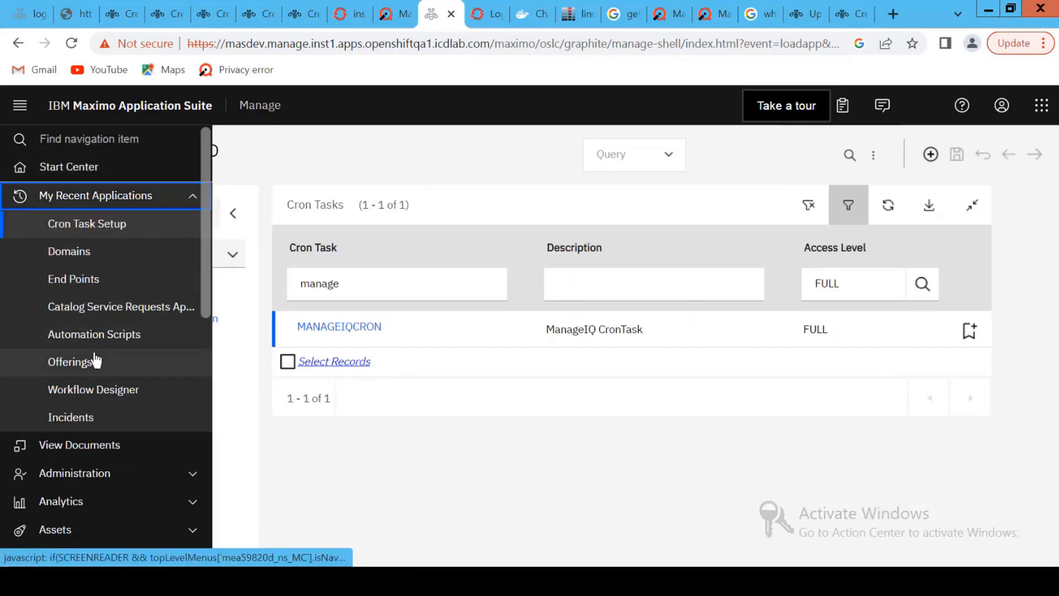
{"action": "left_click", "coordinate": [123, 360]}
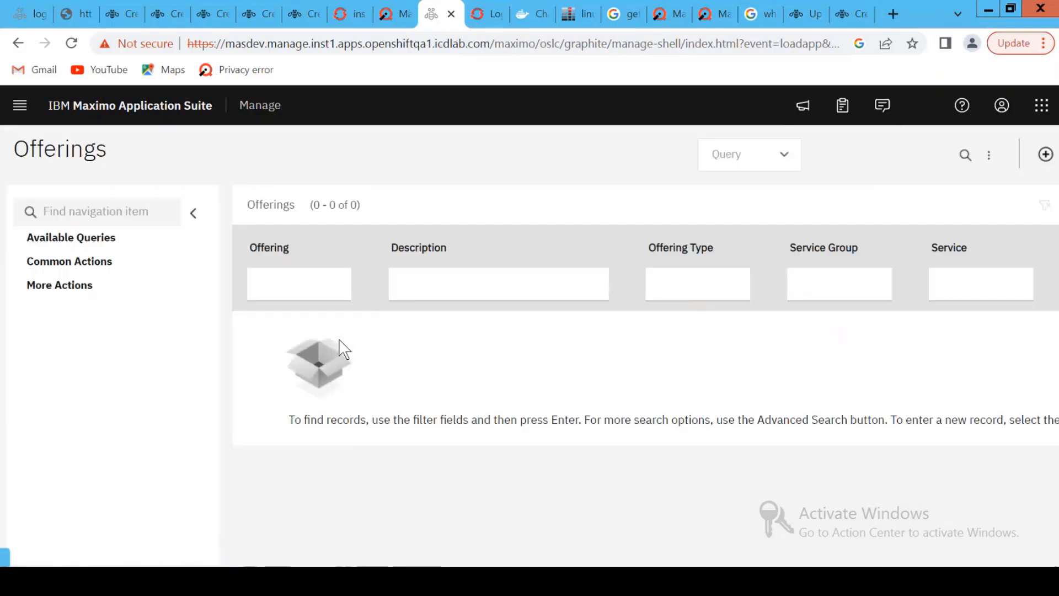
{"action": "left_click", "coordinate": [356, 286]}
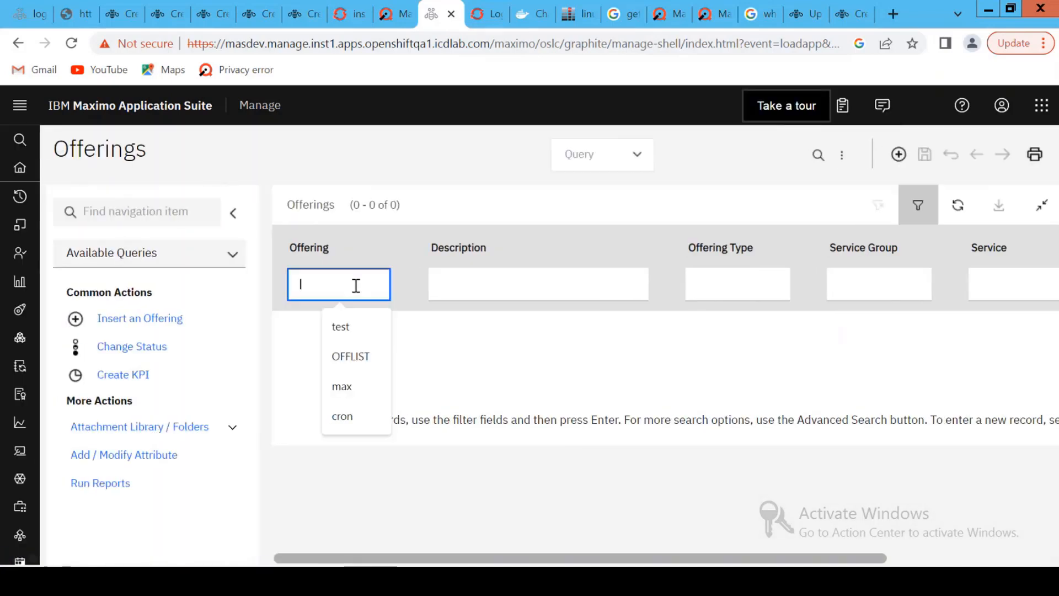
{"action": "left_click", "coordinate": [489, 280]}
{"action": "type", "text": "manage"}
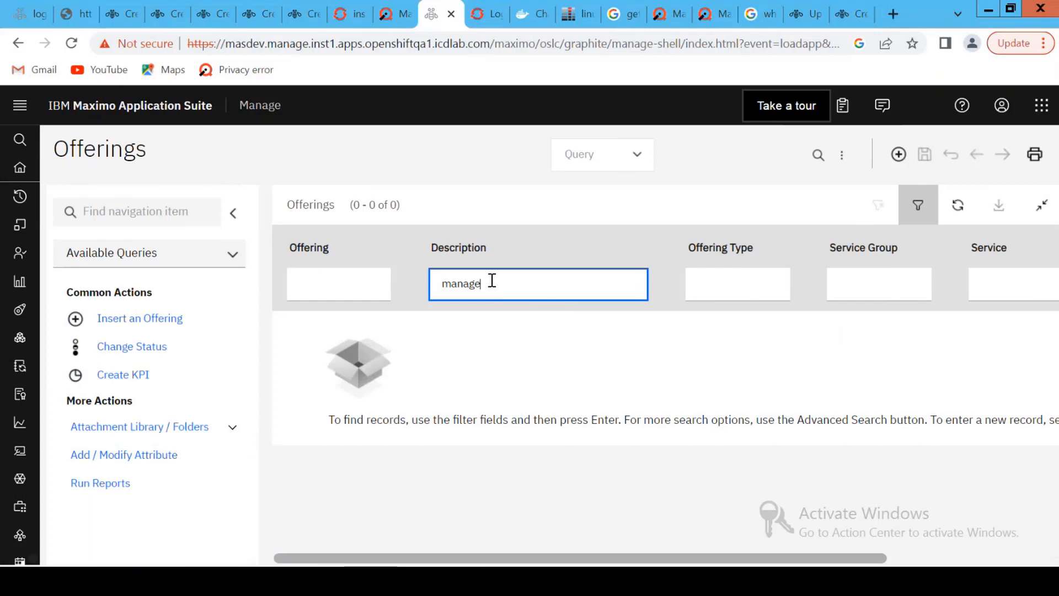
{"action": "key", "text": "Return"}
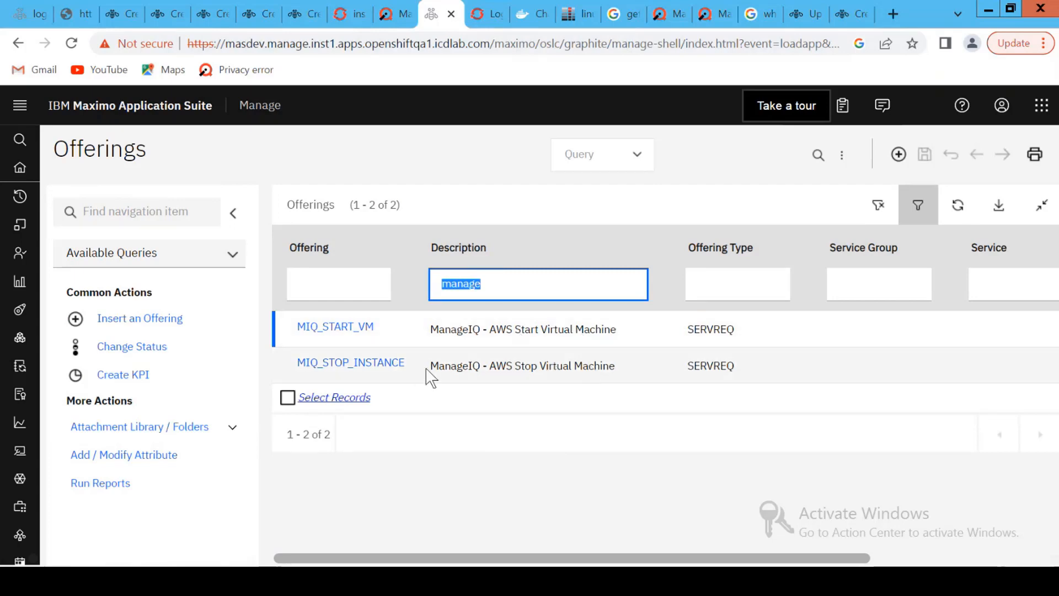
{"action": "left_click", "coordinate": [526, 282]}
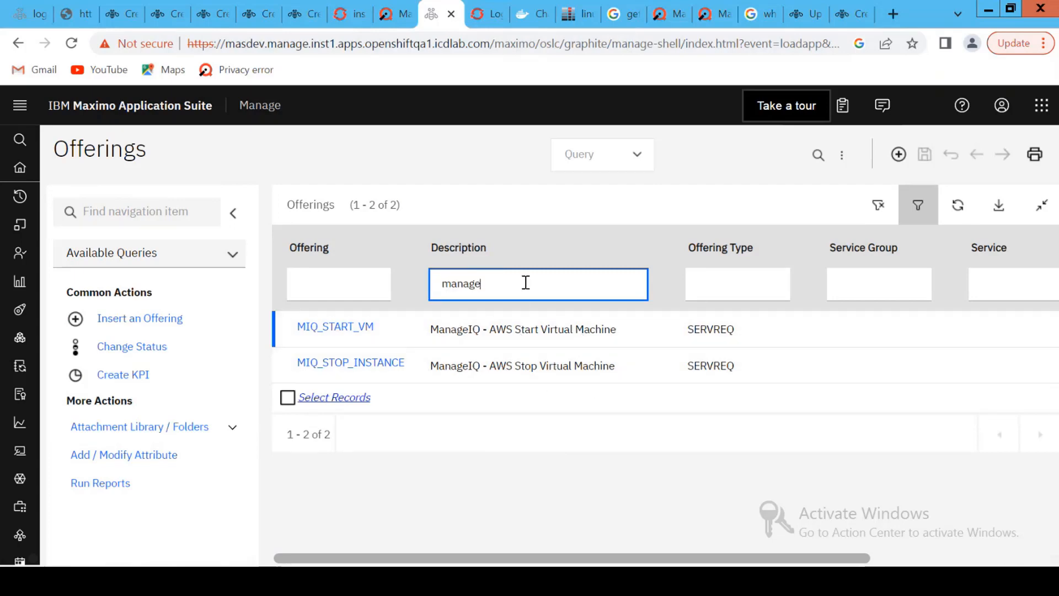
{"action": "double_click", "coordinate": [525, 282]}
{"action": "type", "text": "p"}
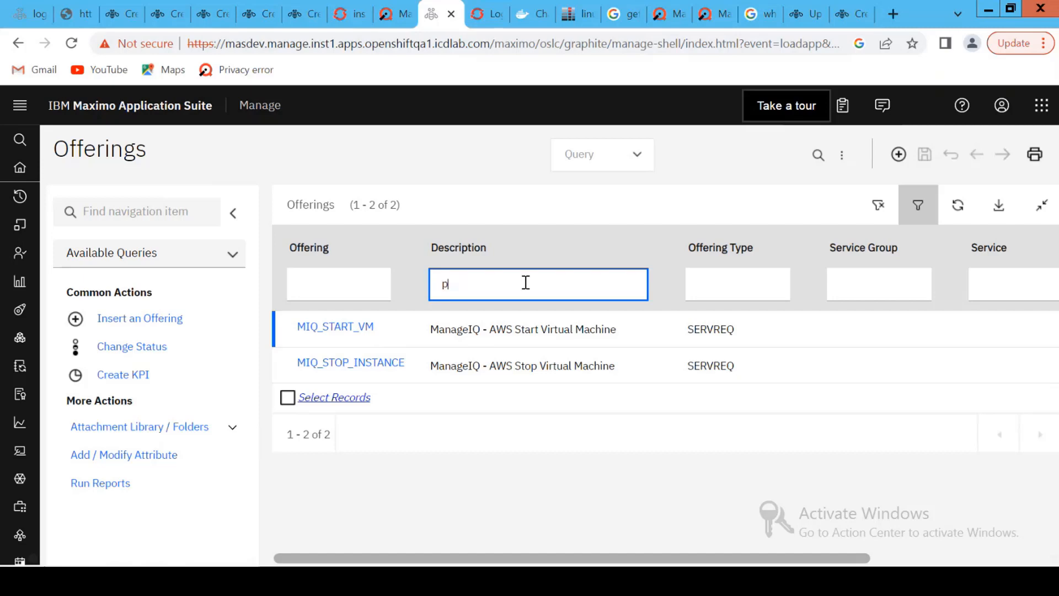
{"action": "type", "text": "rovi"}
{"action": "key", "text": "Return"}
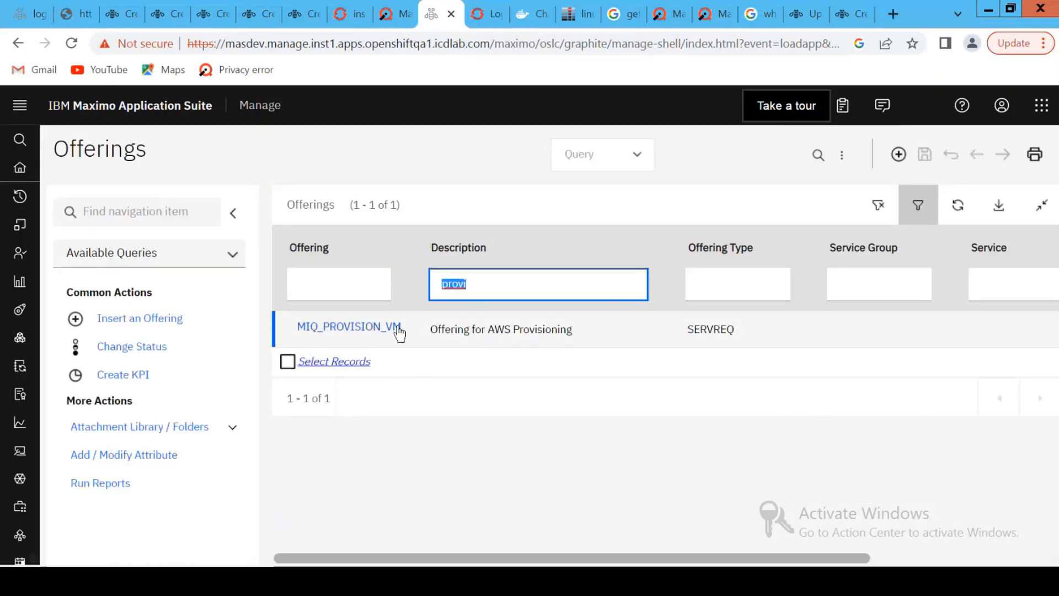
Open the MIQ_PROVISION_VM offering and scroll through its details.
{"action": "left_click", "coordinate": [369, 334]}
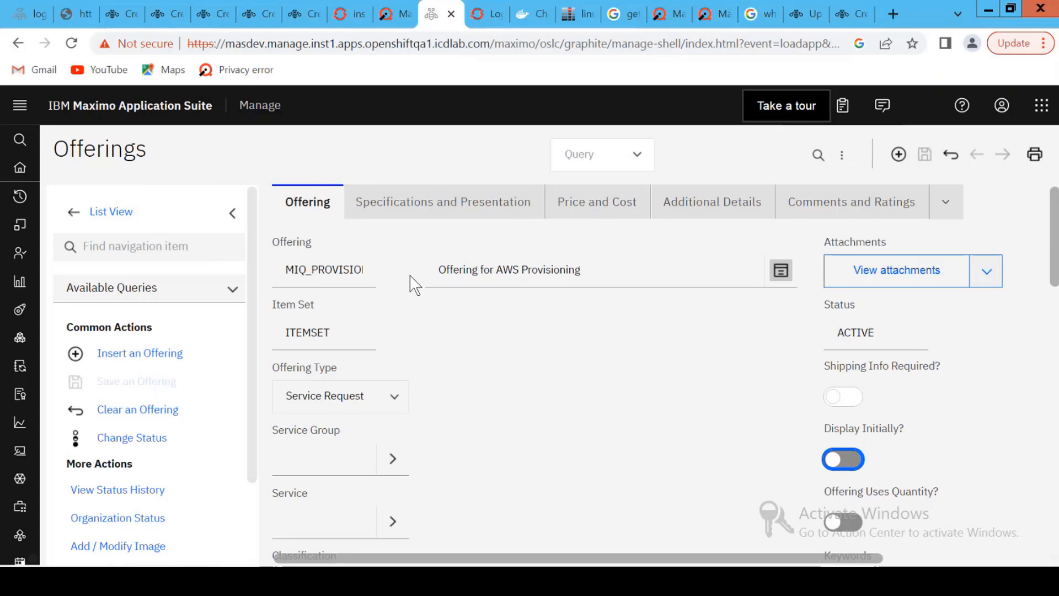
{"action": "scroll", "coordinate": [366, 276], "scroll_direction": "down", "scroll_amount": 2}
{"action": "scroll", "coordinate": [419, 296], "scroll_direction": "down", "scroll_amount": 2}
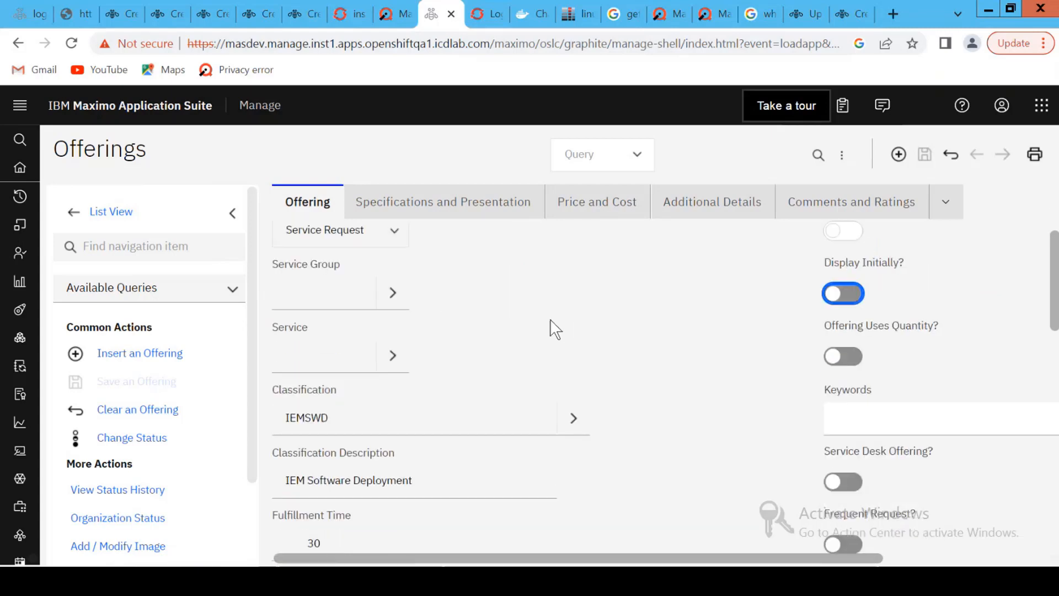
{"action": "scroll", "coordinate": [430, 331], "scroll_direction": "up", "scroll_amount": 3}
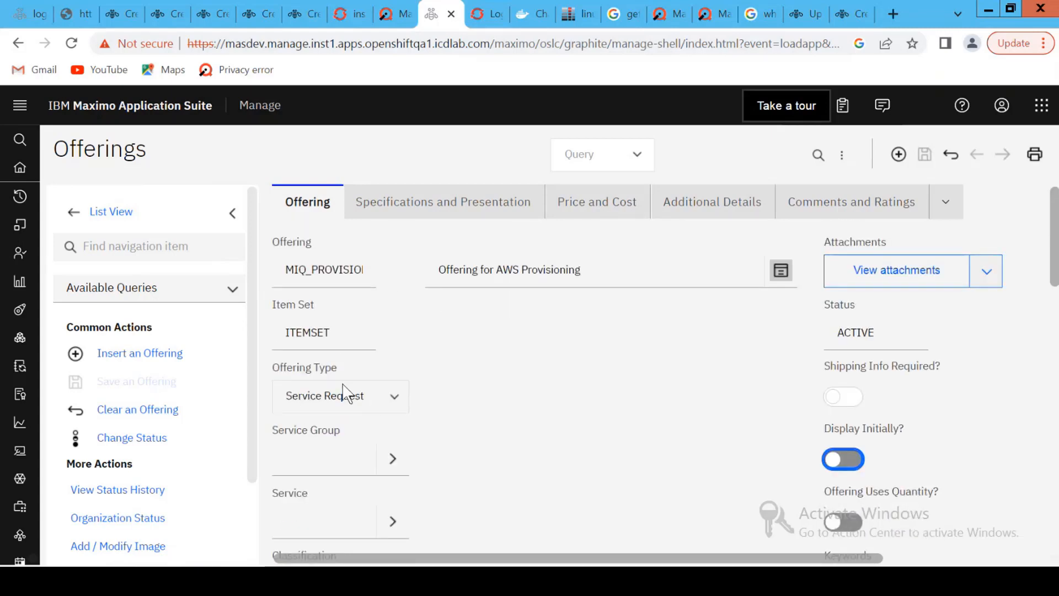
{"action": "scroll", "coordinate": [480, 397], "scroll_direction": "down", "scroll_amount": 3}
{"action": "scroll", "coordinate": [442, 300], "scroll_direction": "up", "scroll_amount": 3}
{"action": "scroll", "coordinate": [621, 319], "scroll_direction": "down", "scroll_amount": 4}
{"action": "scroll", "coordinate": [558, 319], "scroll_direction": "down", "scroll_amount": 2}
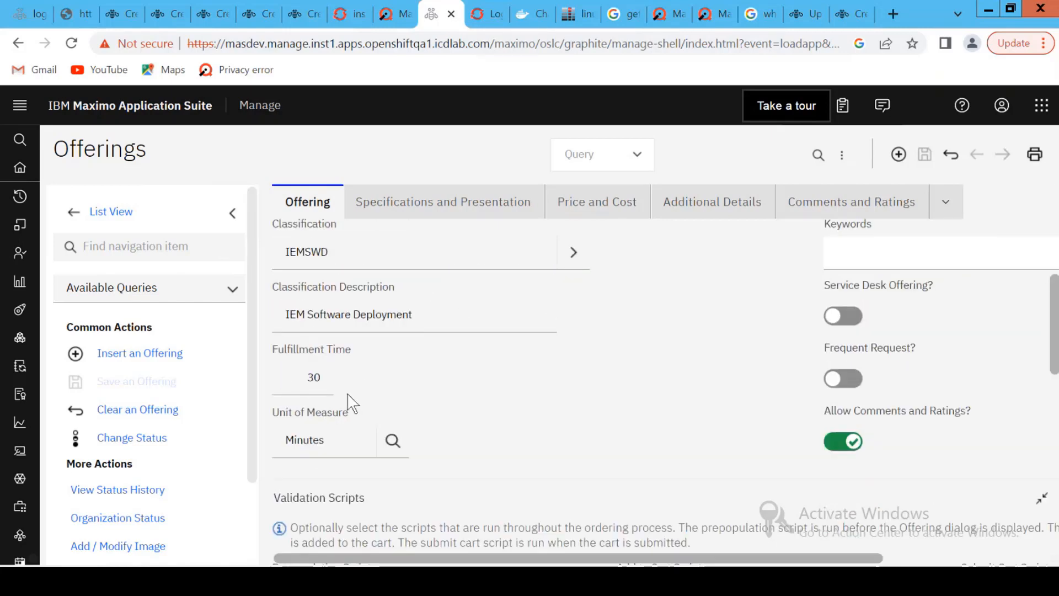
{"action": "scroll", "coordinate": [712, 345], "scroll_direction": "down", "scroll_amount": 8}
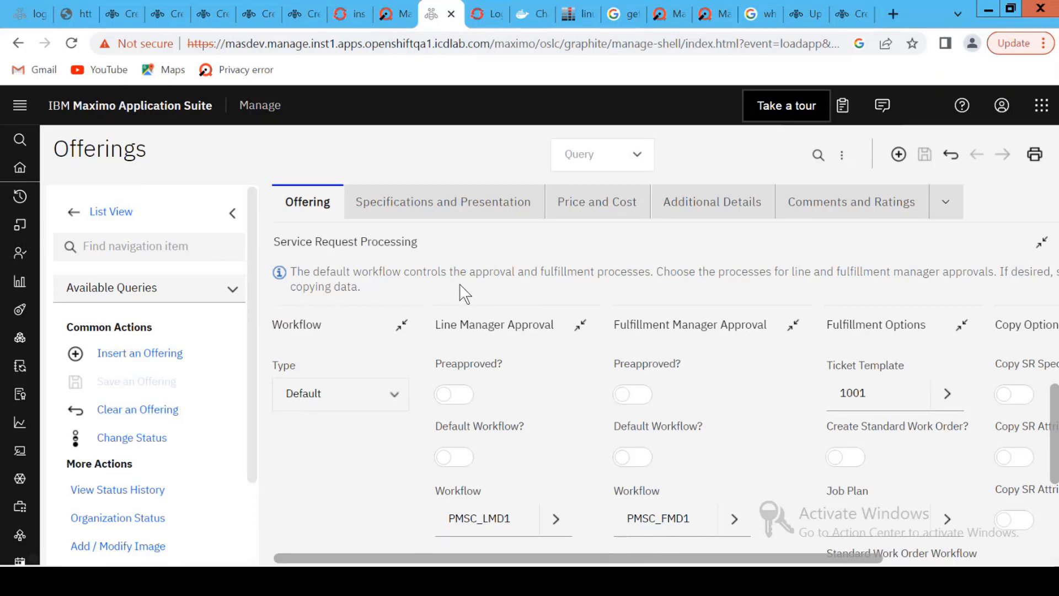
{"action": "scroll", "coordinate": [465, 293], "scroll_direction": "down", "scroll_amount": 2}
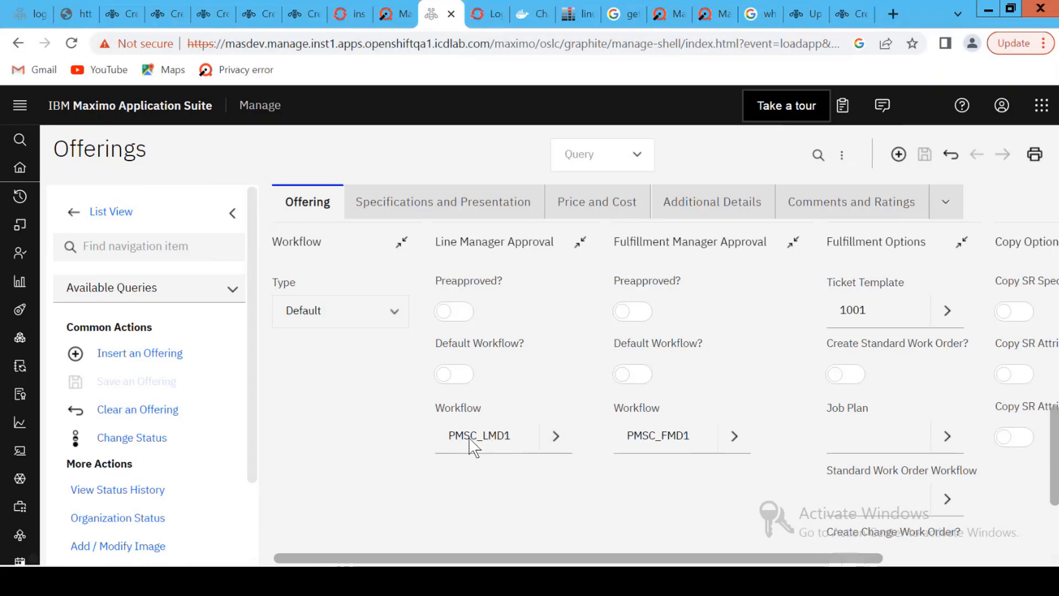
Open the Line Manager workflow PMSC_LMD1 in the Workflow Designer.
{"action": "left_click", "coordinate": [555, 436]}
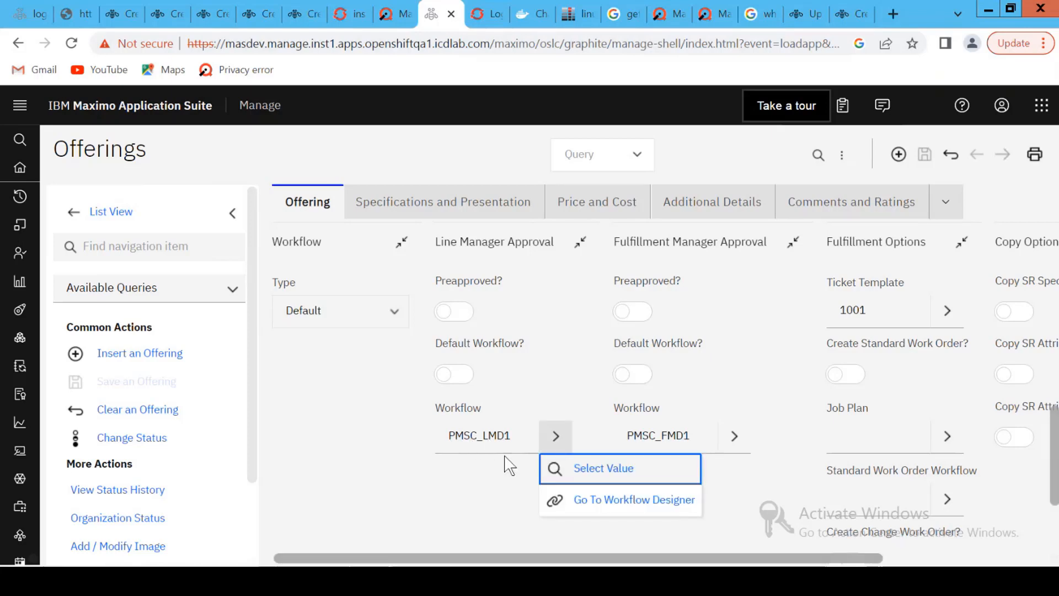
{"action": "left_click", "coordinate": [609, 469]}
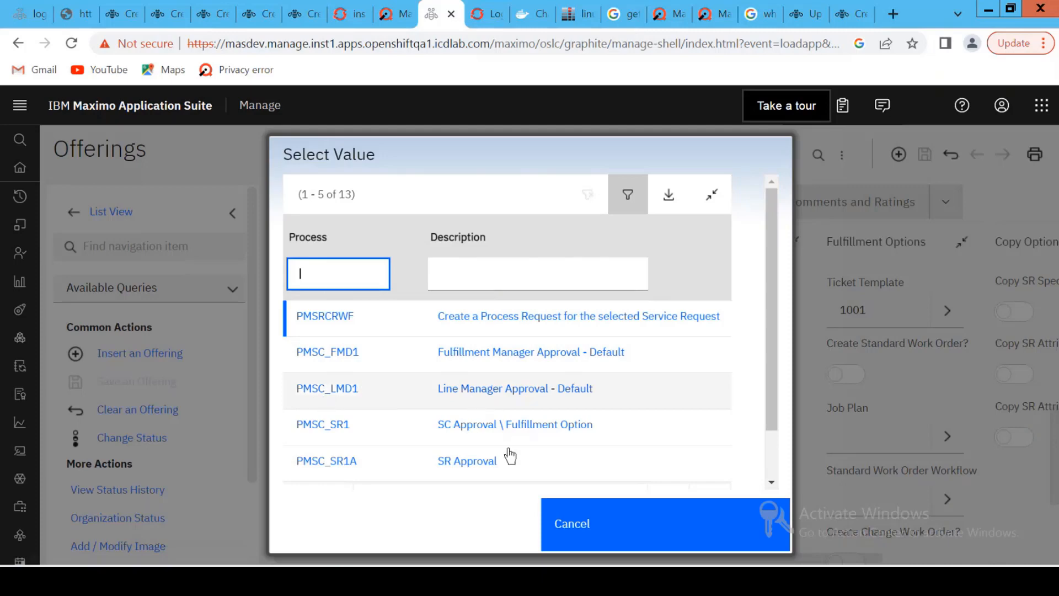
{"action": "left_click", "coordinate": [588, 535]}
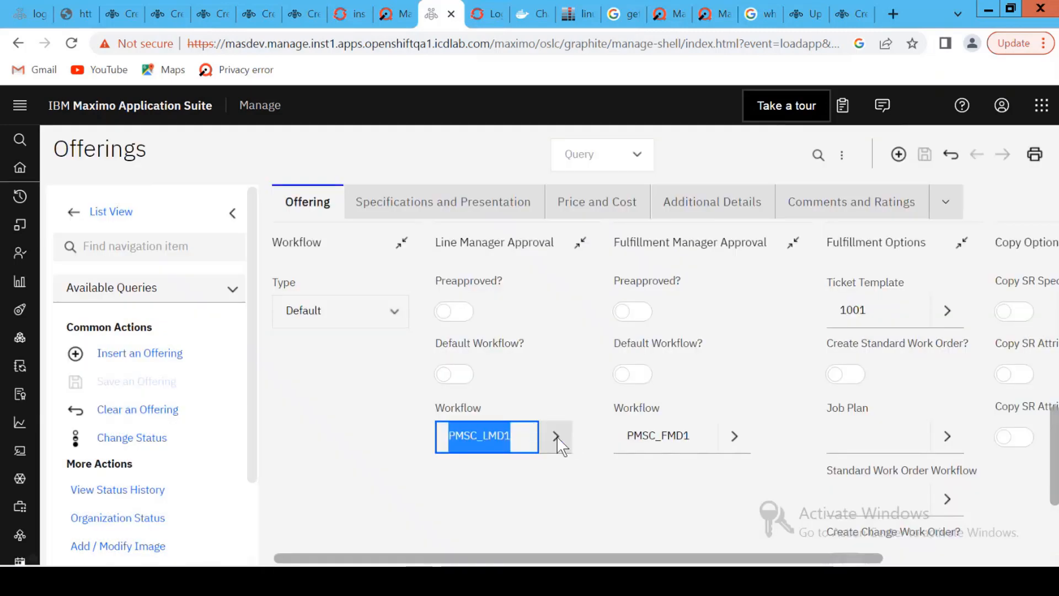
{"action": "left_click", "coordinate": [557, 436]}
{"action": "left_click", "coordinate": [634, 492]}
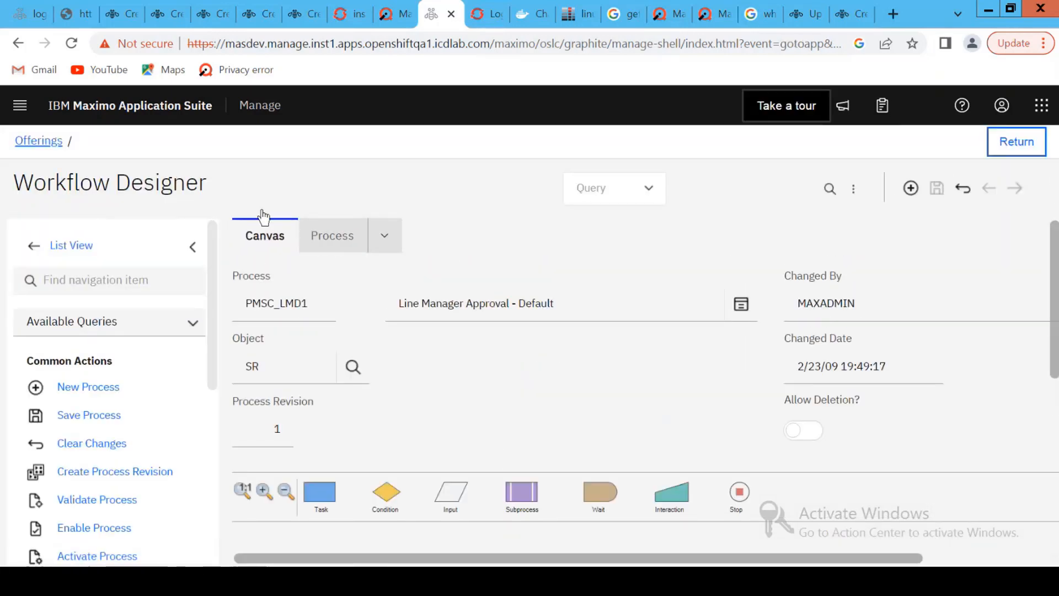
{"action": "left_click", "coordinate": [333, 235]}
{"action": "scroll", "coordinate": [554, 324], "scroll_direction": "down", "scroll_amount": 4}
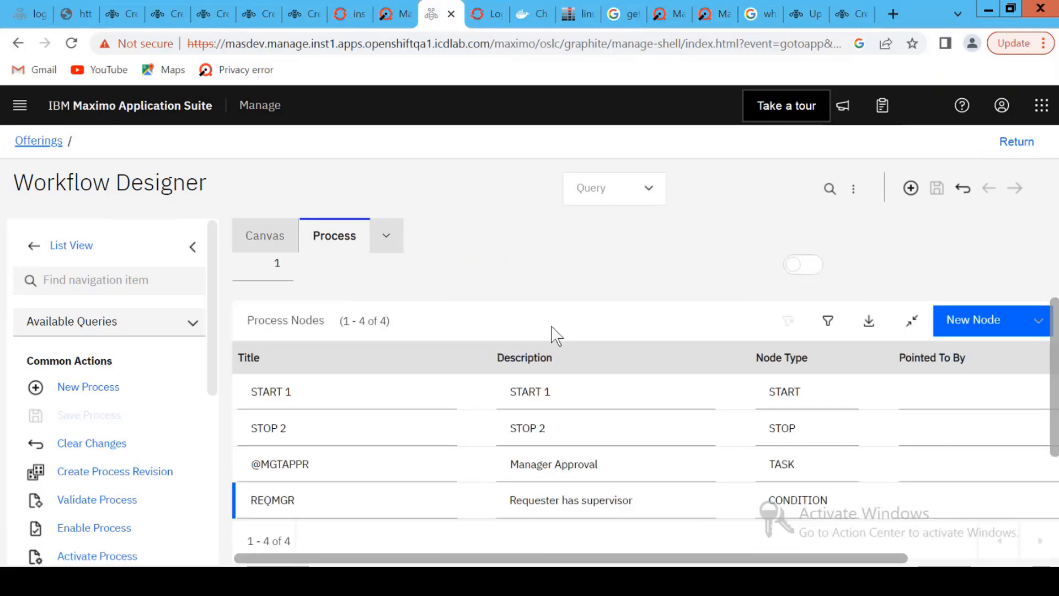
{"action": "left_click", "coordinate": [298, 308]}
{"action": "left_click", "coordinate": [311, 346]}
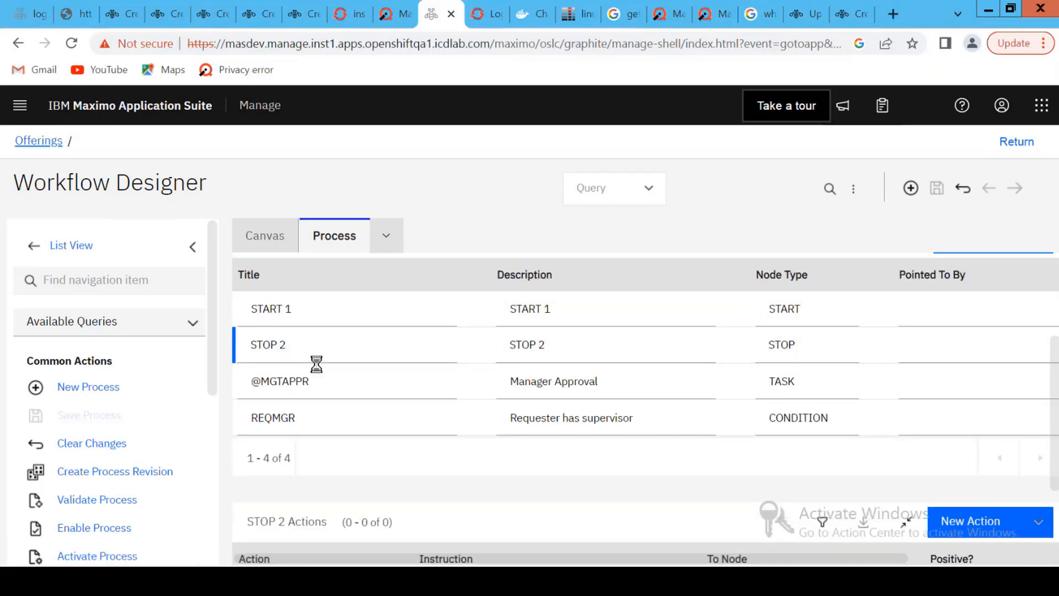
{"action": "left_click", "coordinate": [347, 382]}
{"action": "left_click", "coordinate": [348, 417]}
{"action": "left_click", "coordinate": [331, 300]}
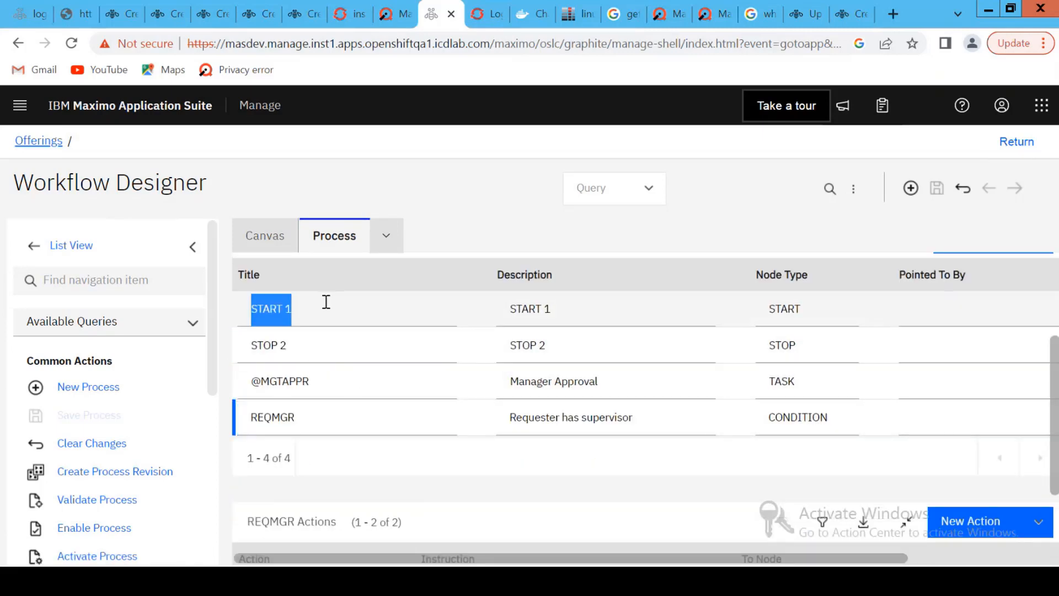
{"action": "left_click", "coordinate": [353, 363]}
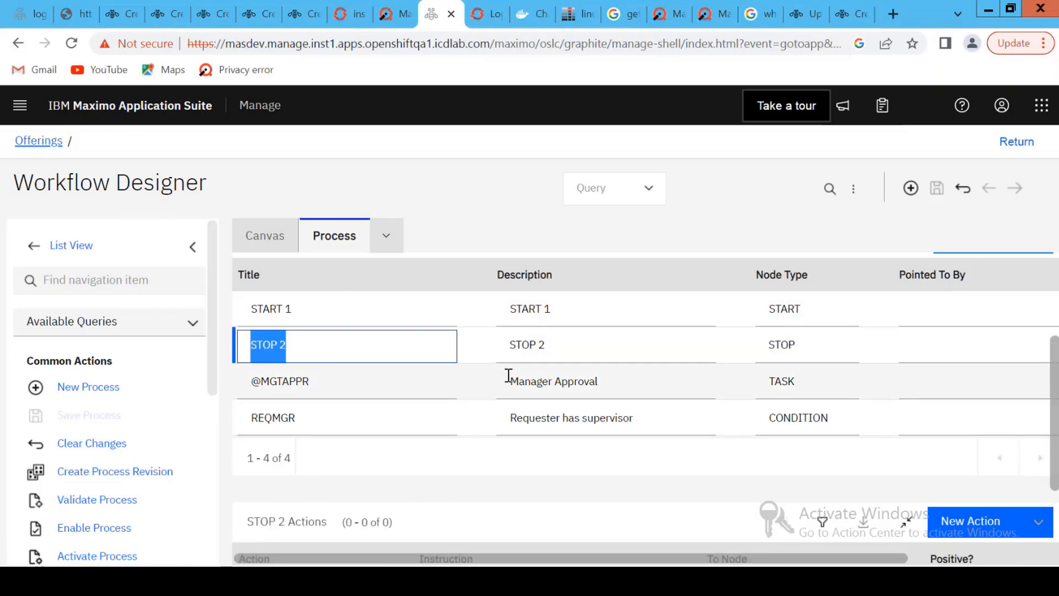
Recheck the actions of the START 1 and STOP 2 nodes.
{"action": "scroll", "coordinate": [307, 352], "scroll_direction": "down", "scroll_amount": 1}
{"action": "scroll", "coordinate": [316, 337], "scroll_direction": "up", "scroll_amount": 2}
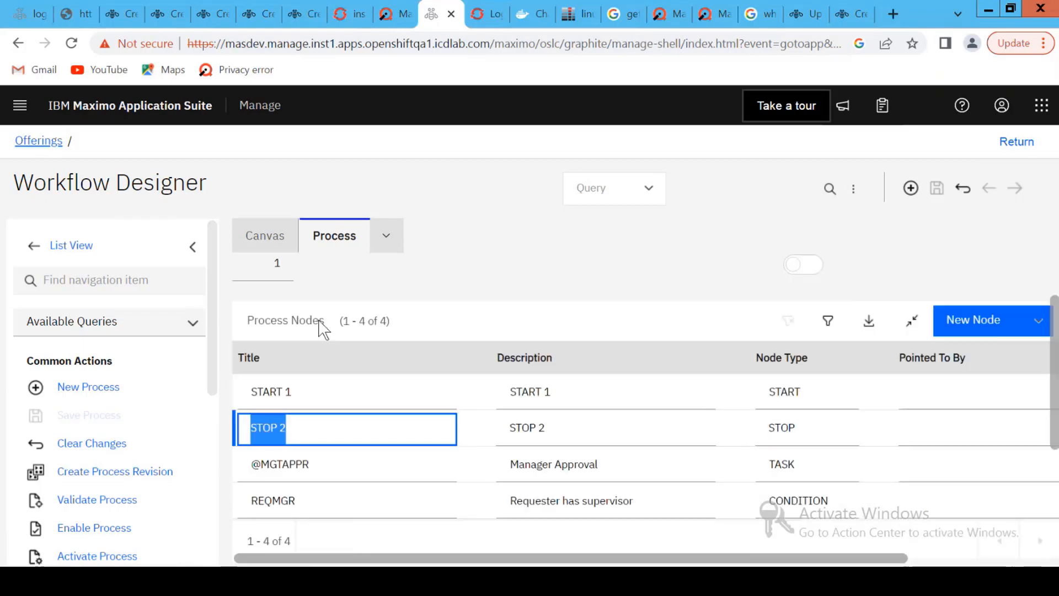
{"action": "left_click", "coordinate": [298, 392]}
{"action": "scroll", "coordinate": [364, 351], "scroll_direction": "down", "scroll_amount": 1}
{"action": "scroll", "coordinate": [364, 364], "scroll_direction": "down", "scroll_amount": 2}
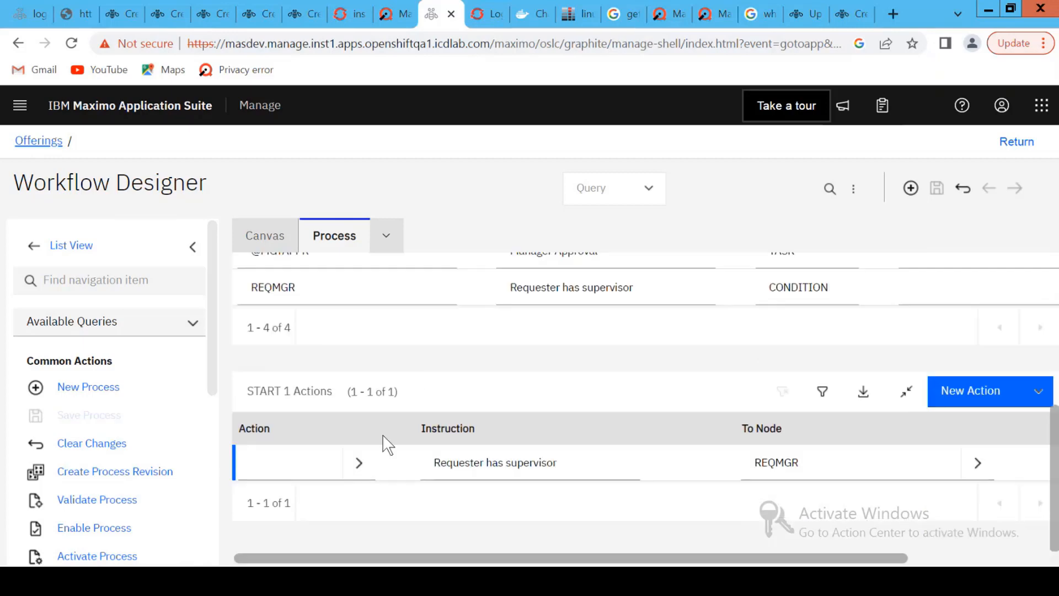
{"action": "scroll", "coordinate": [331, 331], "scroll_direction": "up", "scroll_amount": 2}
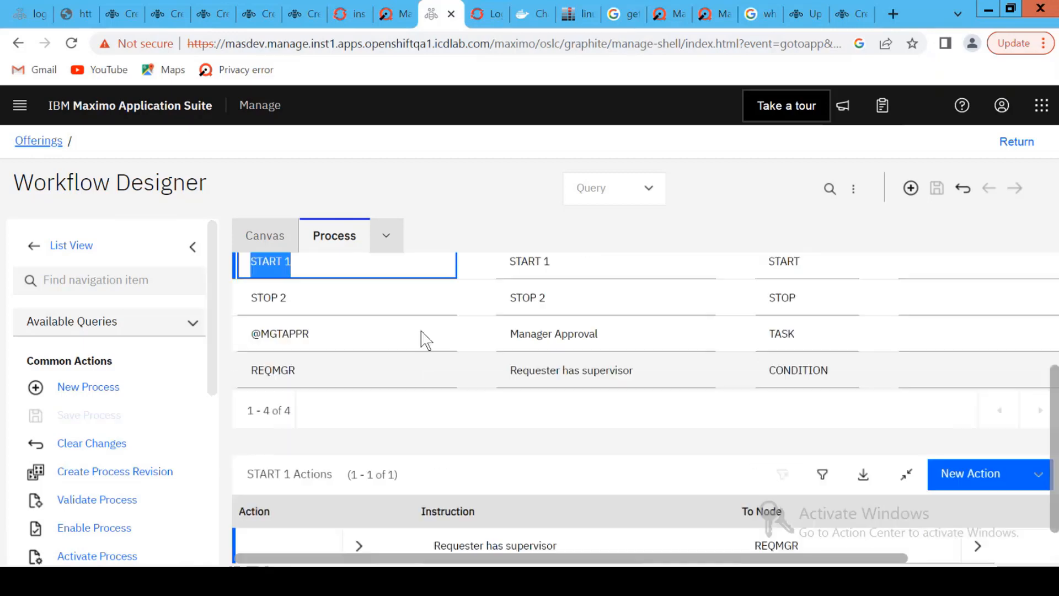
{"action": "left_click", "coordinate": [298, 382]}
{"action": "scroll", "coordinate": [337, 443], "scroll_direction": "down", "scroll_amount": 3}
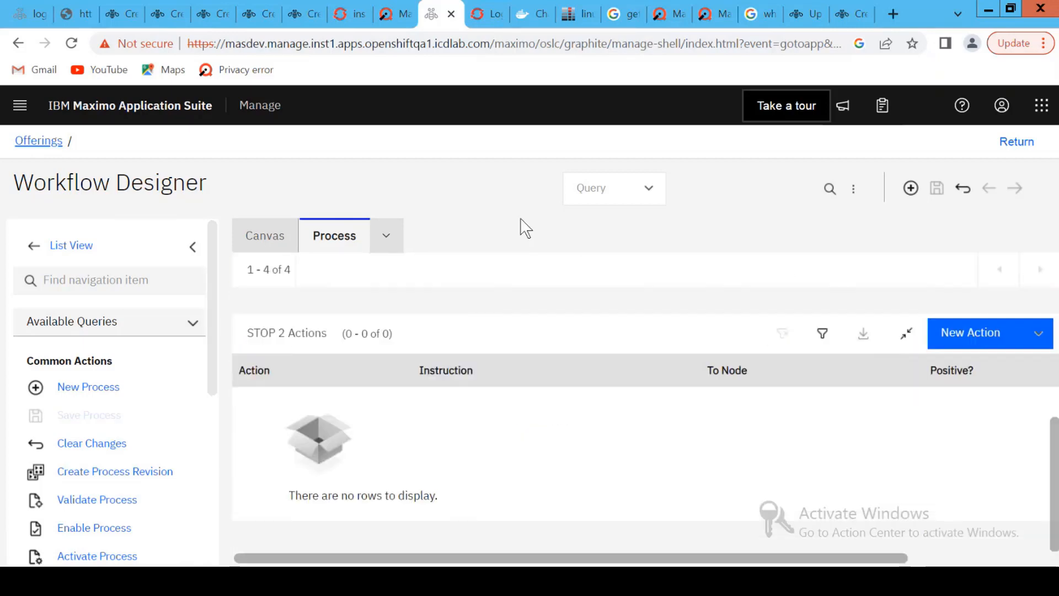
Return to the MIQ_PROVISION_VM offering and browse workflow values, keeping PMSC_LMD1 unchanged.
{"action": "left_click", "coordinate": [32, 145]}
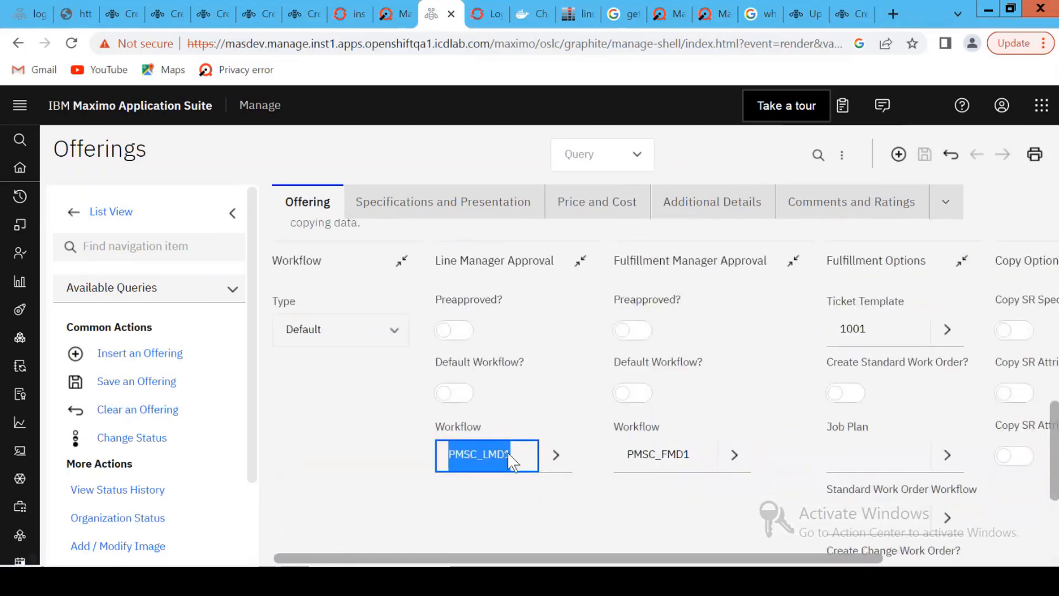
{"action": "left_click", "coordinate": [732, 455]}
{"action": "left_click", "coordinate": [739, 484]}
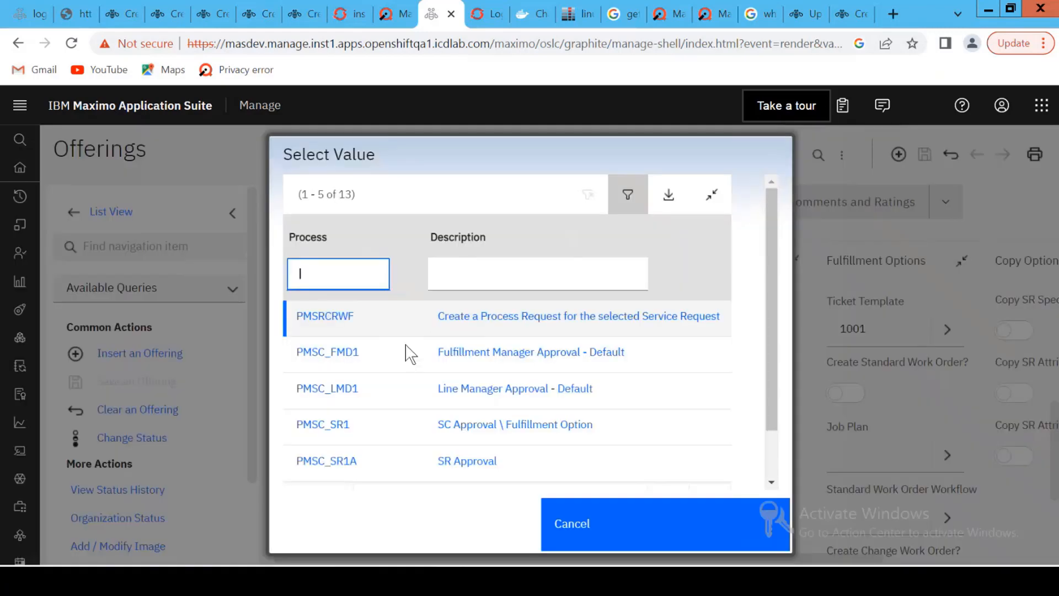
{"action": "left_click", "coordinate": [615, 525]}
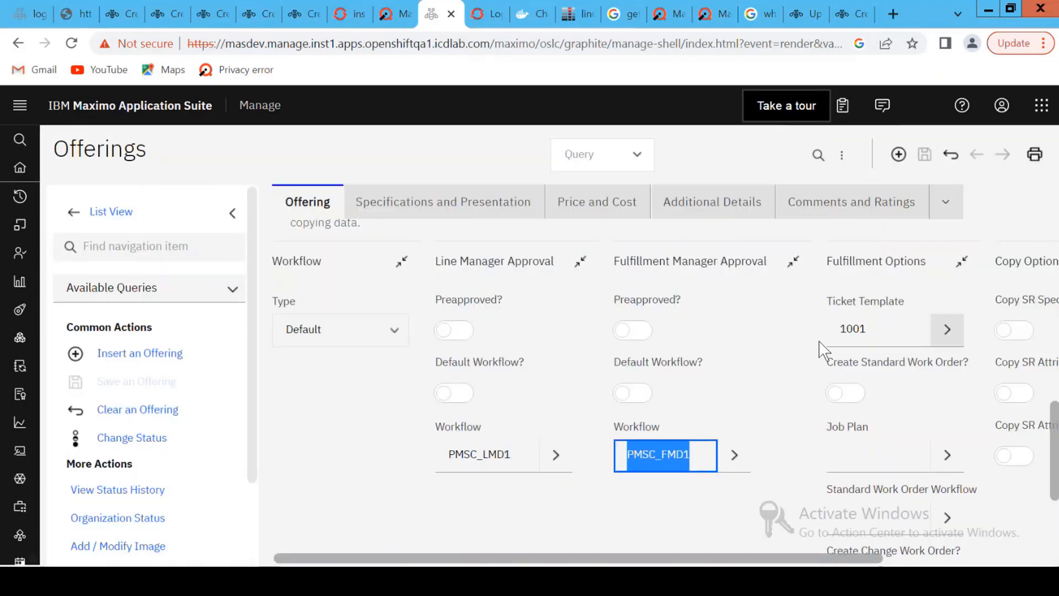
{"action": "left_click", "coordinate": [947, 329]}
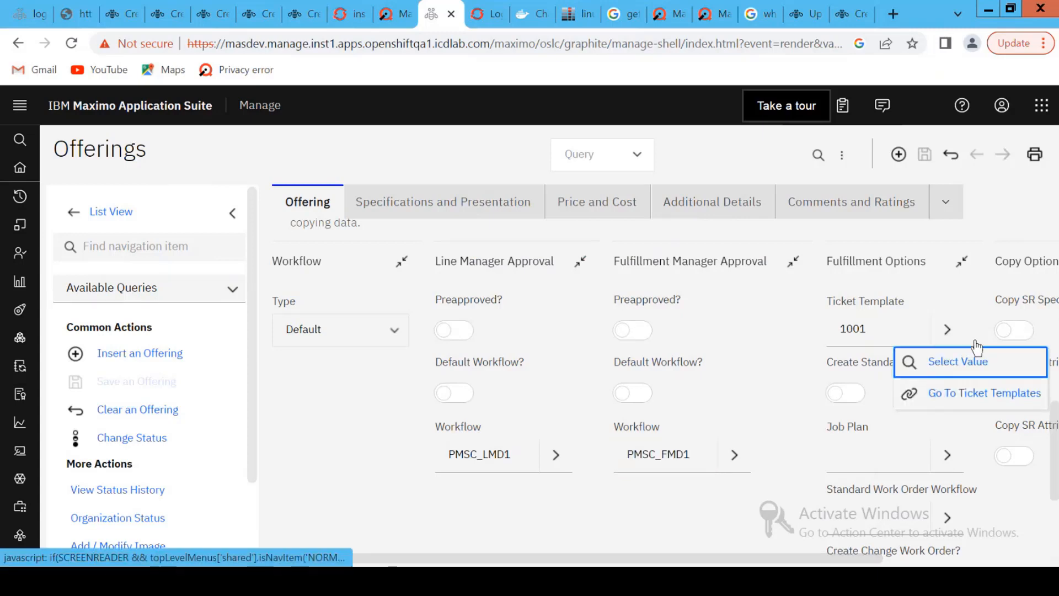
Go to ticket template 1001 and highlight its description 'ManageIQ - AWS Offering Provision VM'.
{"action": "left_click", "coordinate": [959, 393]}
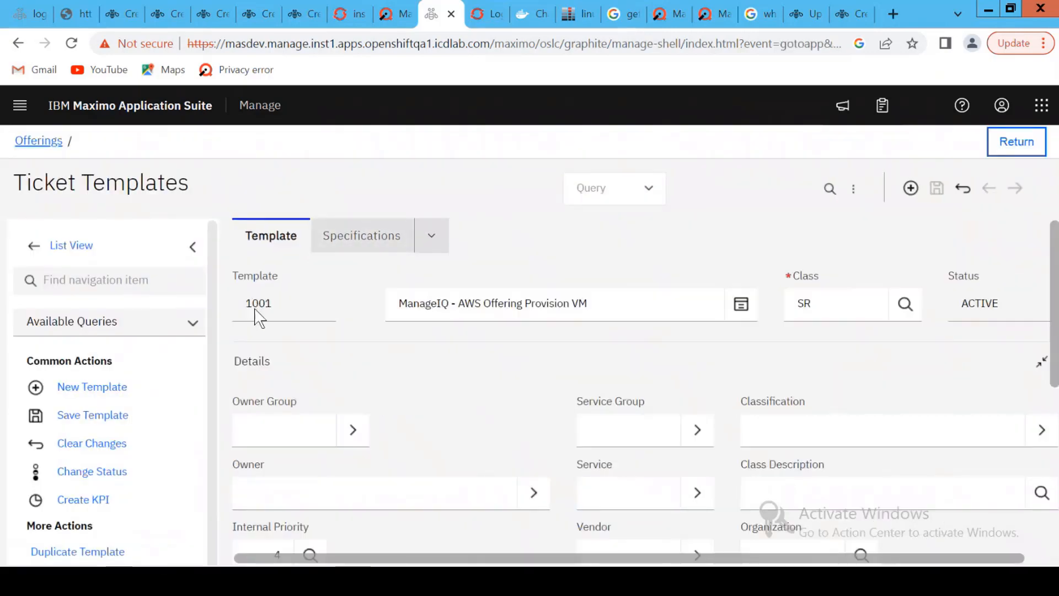
{"action": "left_click_drag", "start_coordinate": [395, 303], "coordinate": [462, 307]}
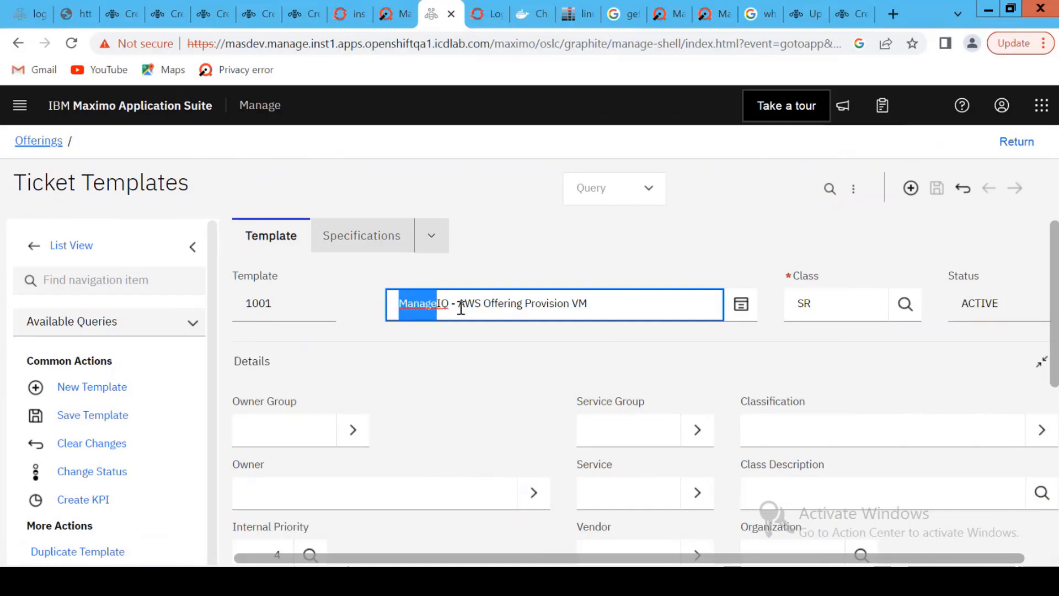
{"action": "left_click", "coordinate": [611, 310]}
{"action": "left_click_drag", "start_coordinate": [625, 307], "coordinate": [395, 304]}
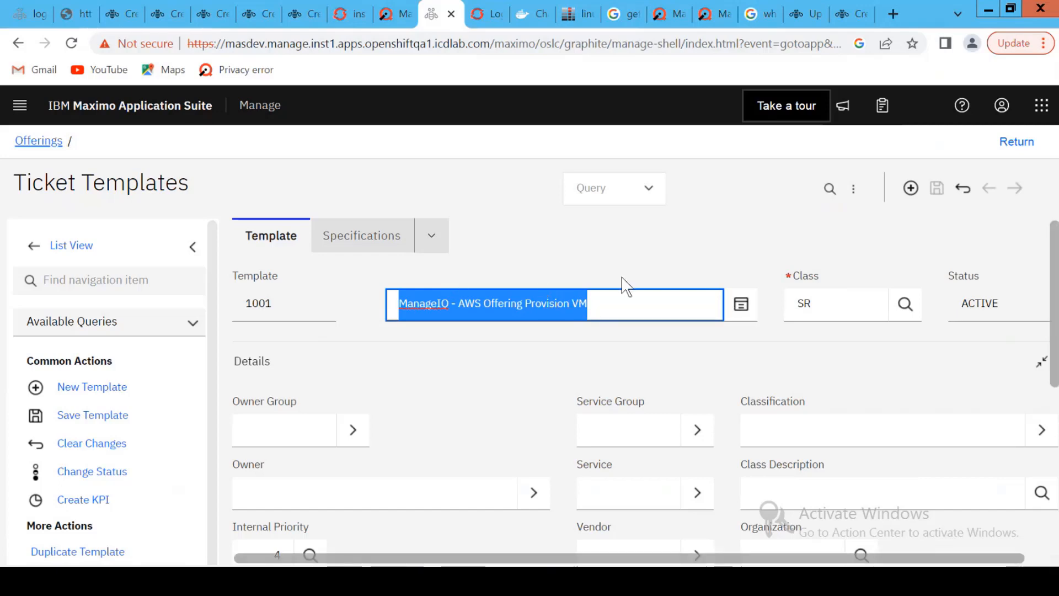
{"action": "mouse_move", "coordinate": [278, 541]}
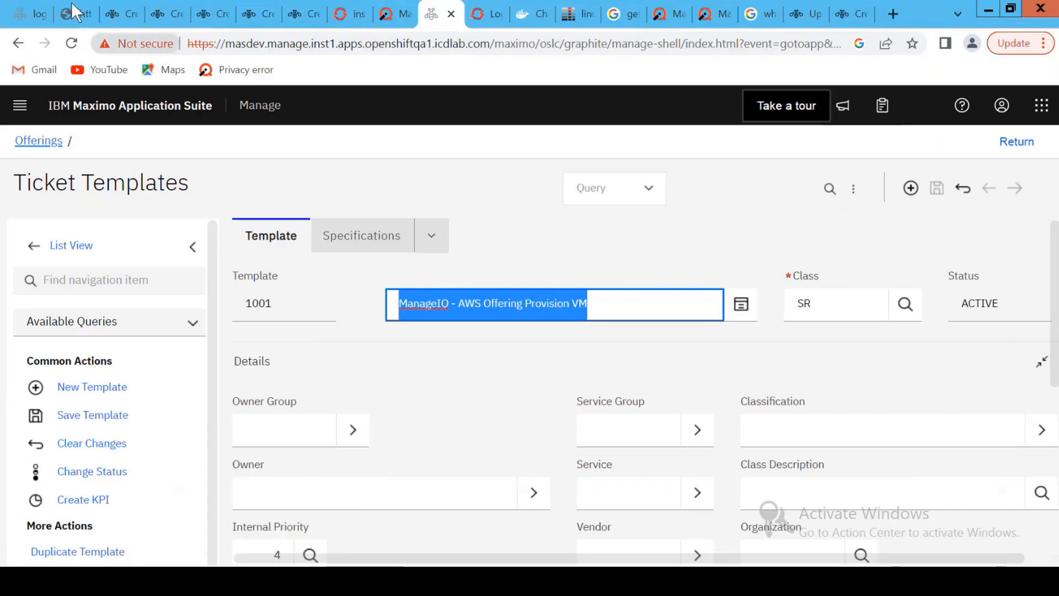
{"action": "left_click", "coordinate": [78, 17]}
{"action": "left_click", "coordinate": [102, 13]}
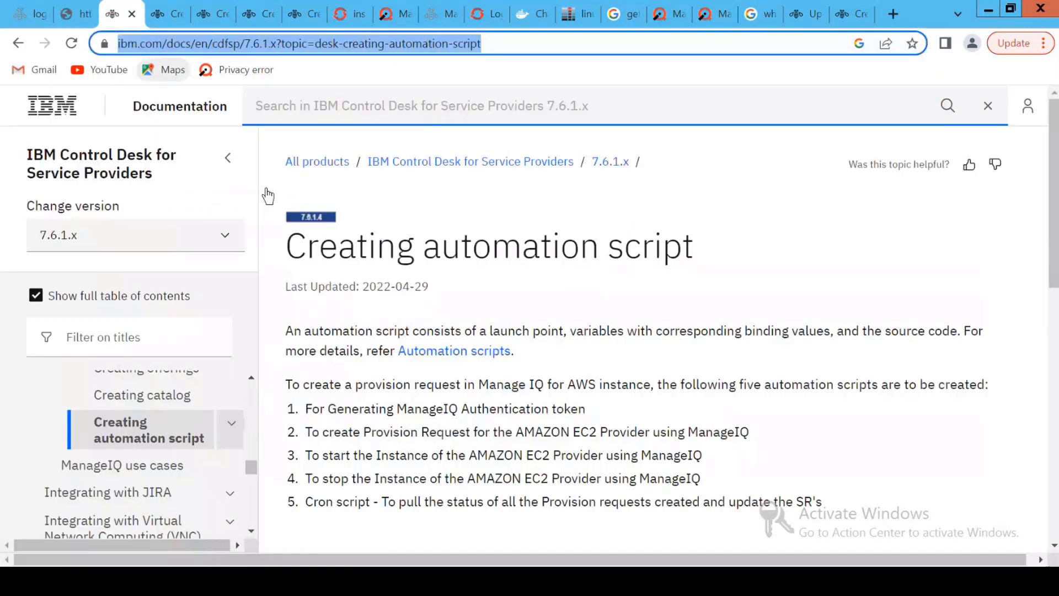
{"action": "scroll", "coordinate": [551, 297], "scroll_direction": "down", "scroll_amount": 3}
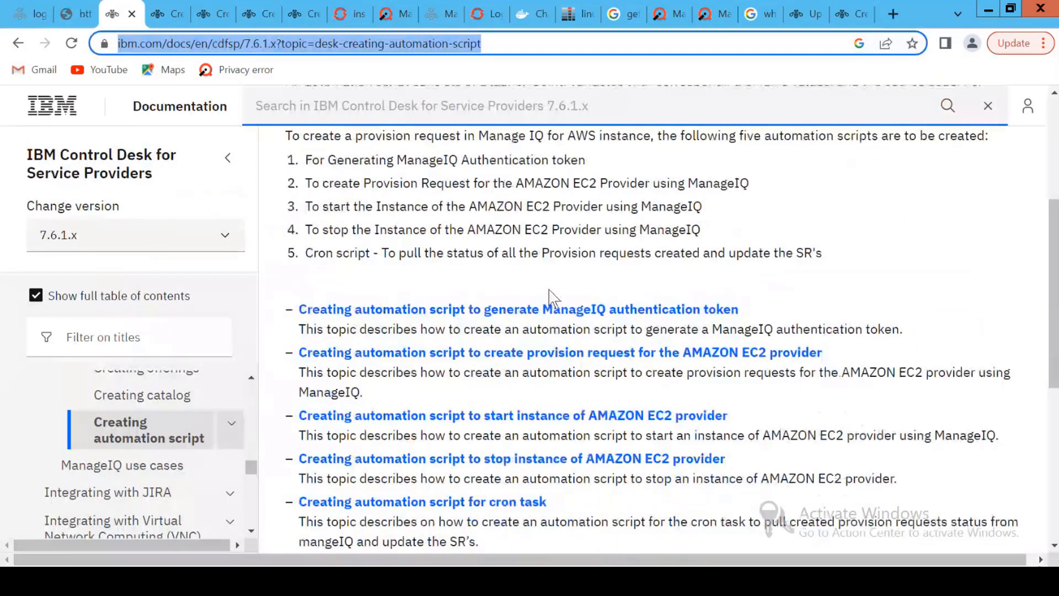
{"action": "scroll", "coordinate": [551, 315], "scroll_direction": "up", "scroll_amount": 2}
{"action": "scroll", "coordinate": [585, 315], "scroll_direction": "down", "scroll_amount": 2}
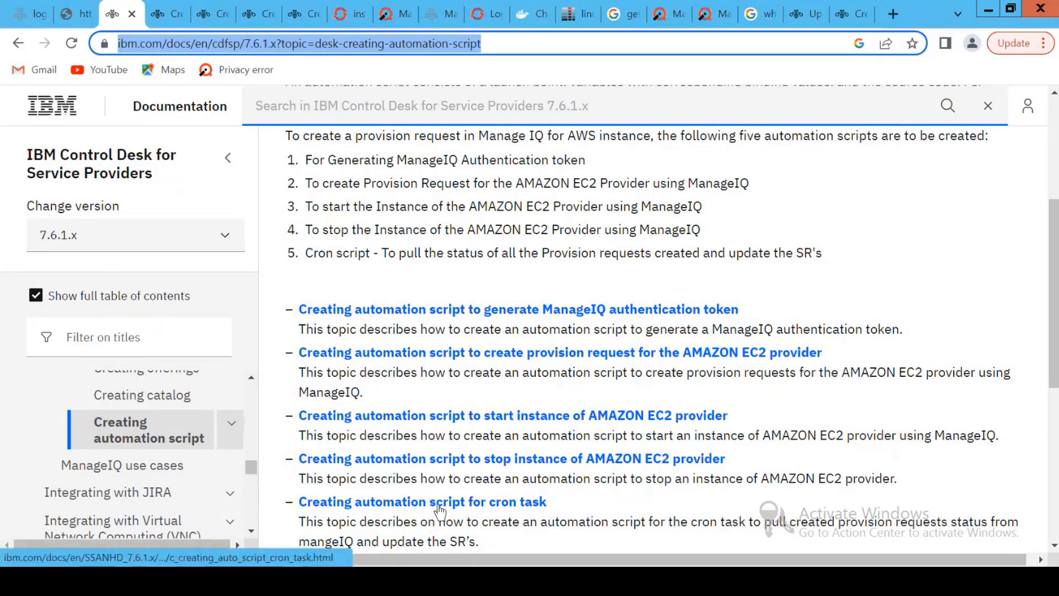
{"action": "left_click", "coordinate": [166, 16]}
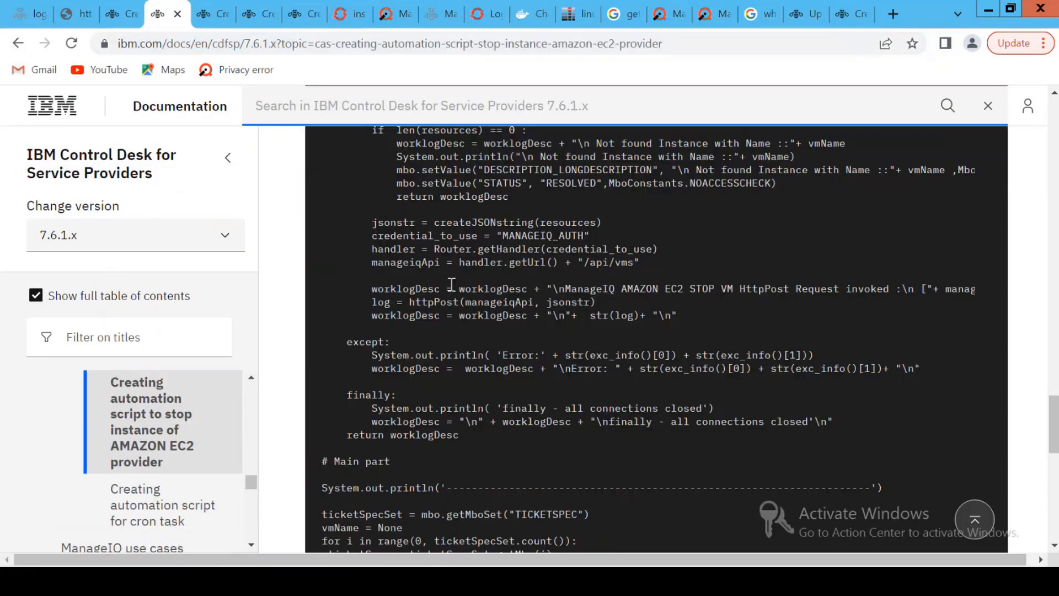
{"action": "left_click", "coordinate": [212, 17]}
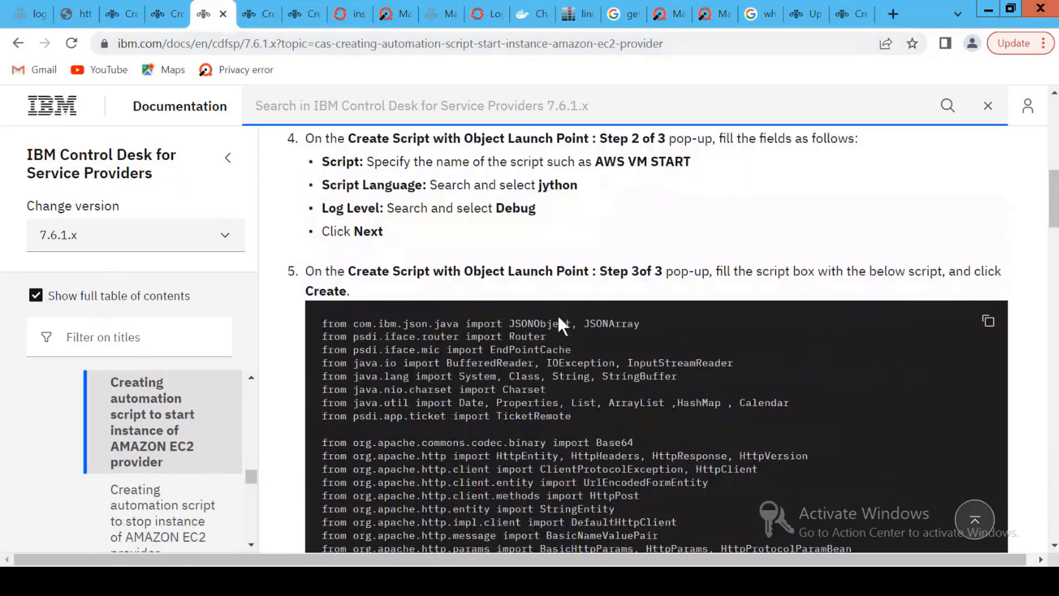
{"action": "scroll", "coordinate": [558, 316], "scroll_direction": "down", "scroll_amount": 10}
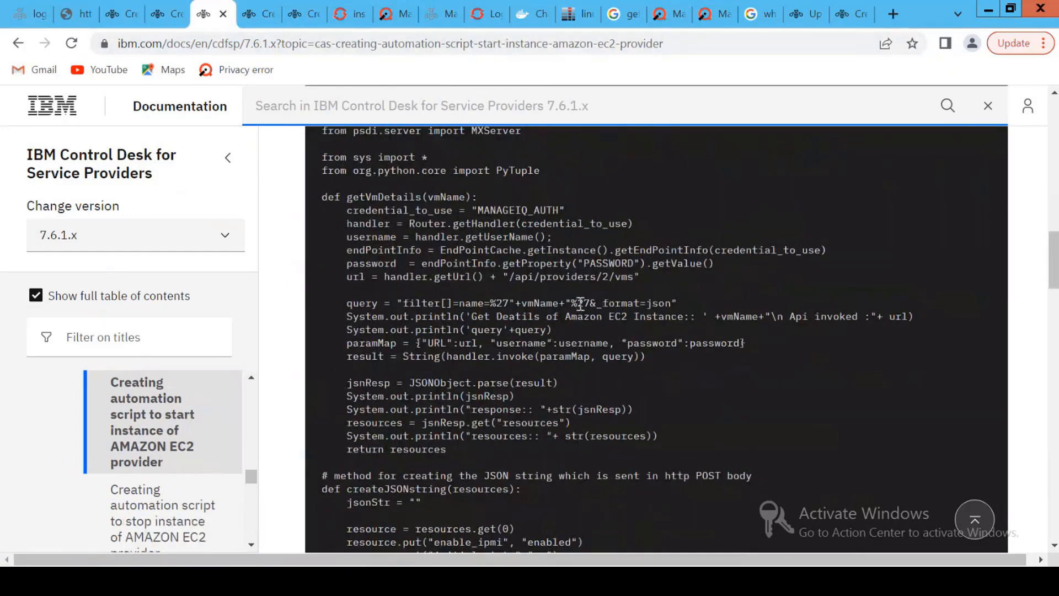
{"action": "scroll", "coordinate": [580, 304], "scroll_direction": "down", "scroll_amount": 7}
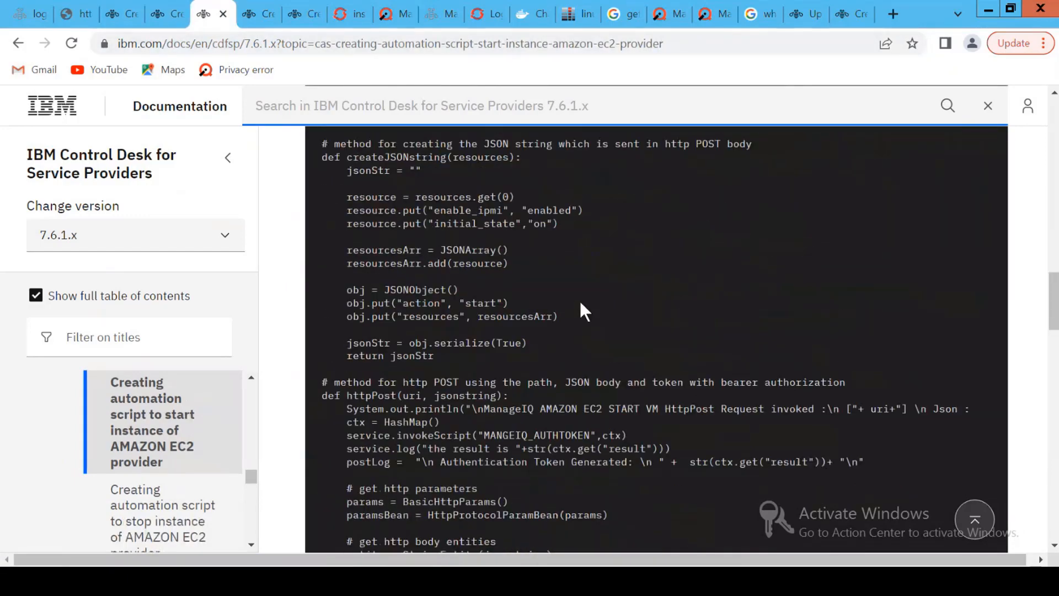
{"action": "scroll", "coordinate": [626, 349], "scroll_direction": "down", "scroll_amount": 1}
{"action": "mouse_move", "coordinate": [417, 580]}
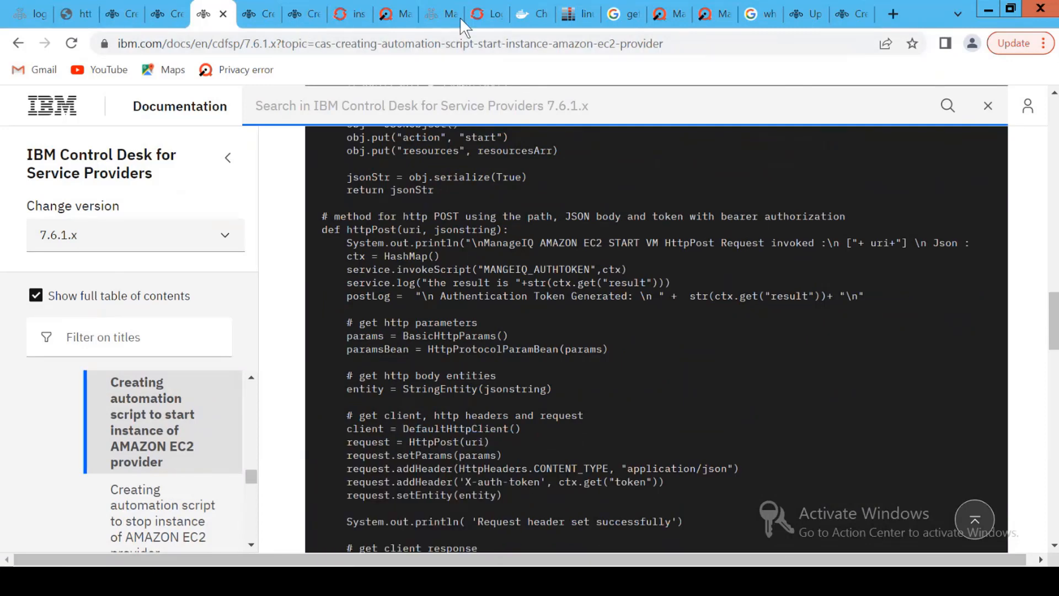
{"action": "left_click", "coordinate": [441, 14]}
Highlight template 1001's description, check its empty Activities table, then return to the offering.
{"action": "left_click", "coordinate": [462, 303]}
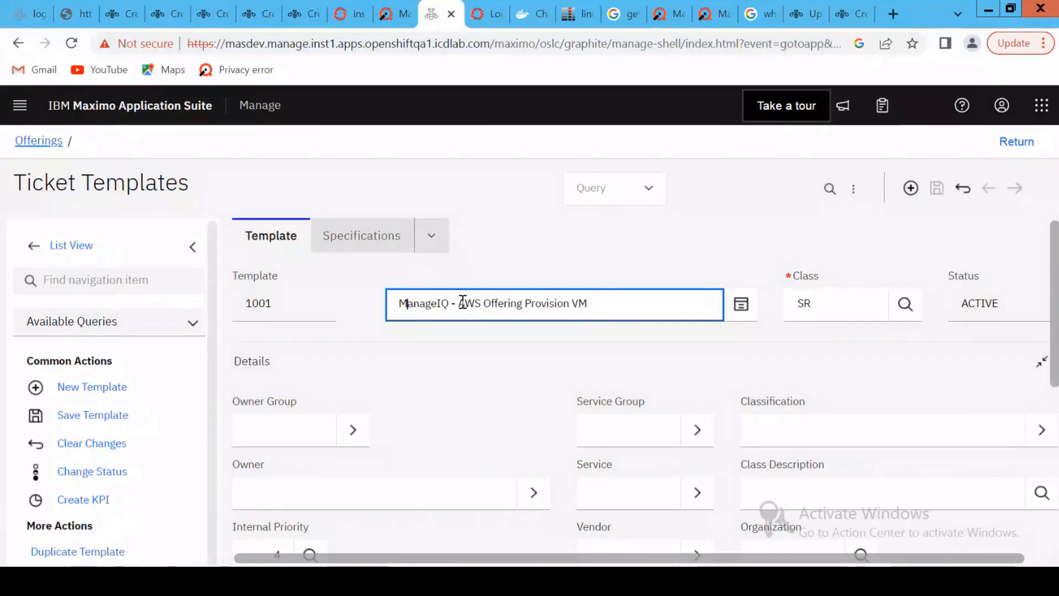
{"action": "left_click_drag", "start_coordinate": [588, 304], "coordinate": [393, 305]}
{"action": "left_click", "coordinate": [606, 303]}
{"action": "scroll", "coordinate": [652, 425], "scroll_direction": "down", "scroll_amount": 4}
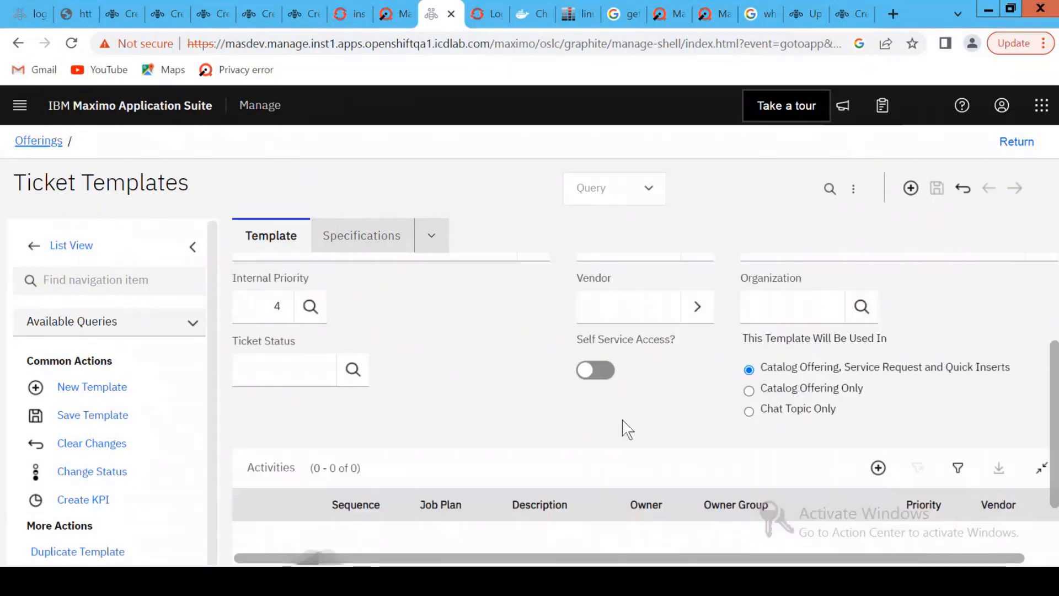
{"action": "scroll", "coordinate": [618, 387], "scroll_direction": "up", "scroll_amount": 4}
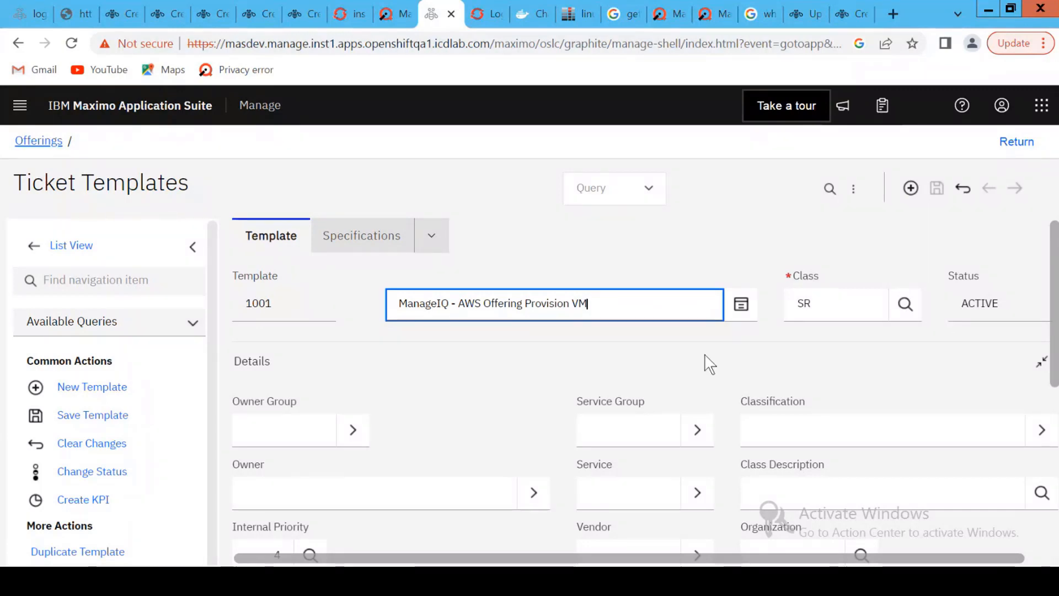
{"action": "scroll", "coordinate": [491, 340], "scroll_direction": "down", "scroll_amount": 2}
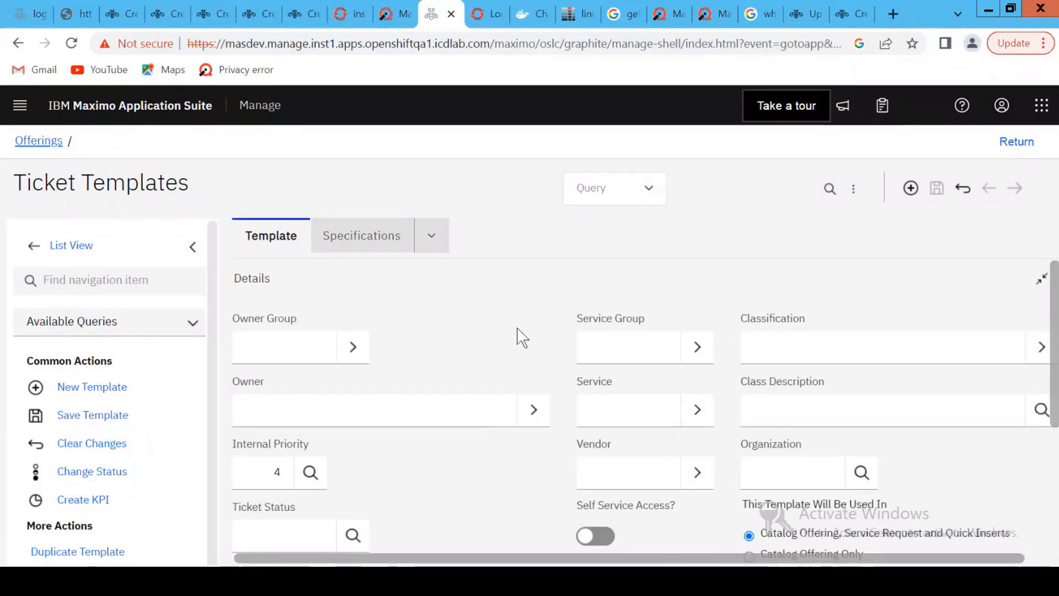
{"action": "scroll", "coordinate": [519, 337], "scroll_direction": "down", "scroll_amount": 4}
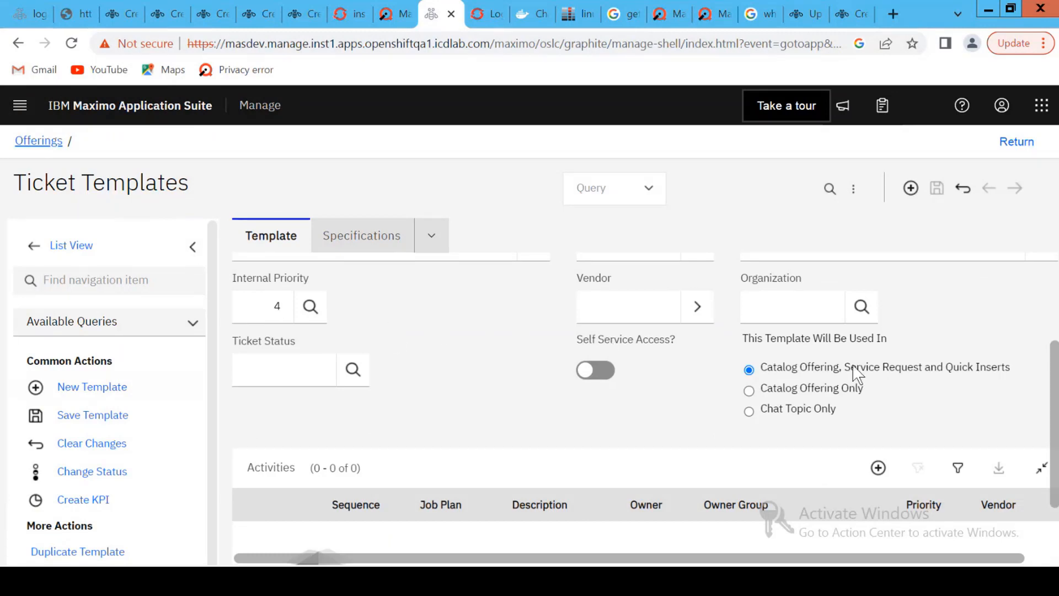
{"action": "scroll", "coordinate": [680, 429], "scroll_direction": "down", "scroll_amount": 2}
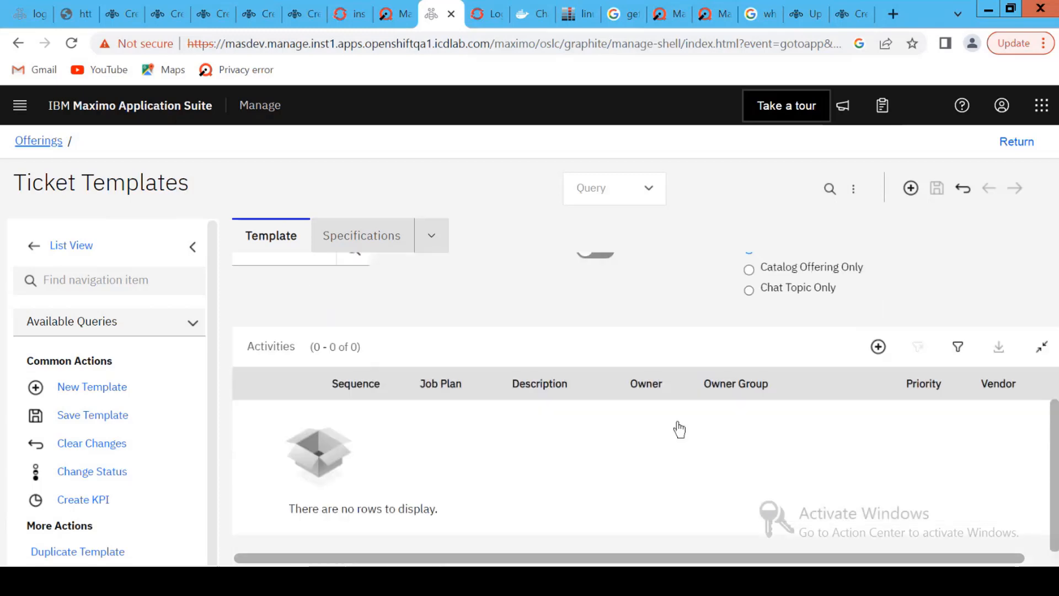
{"action": "scroll", "coordinate": [679, 429], "scroll_direction": "up", "scroll_amount": 3}
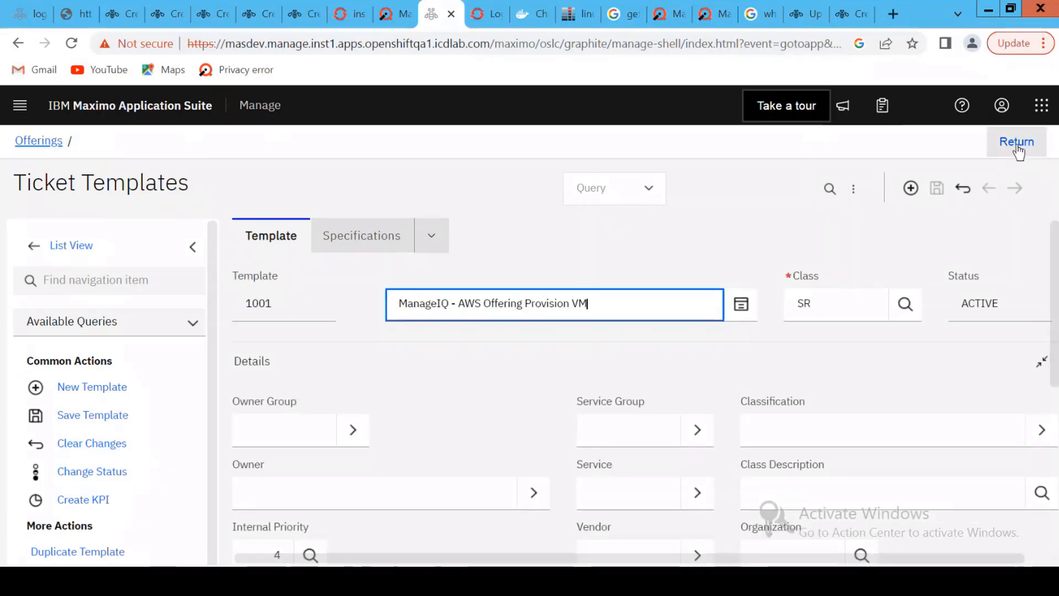
{"action": "left_click", "coordinate": [1017, 143]}
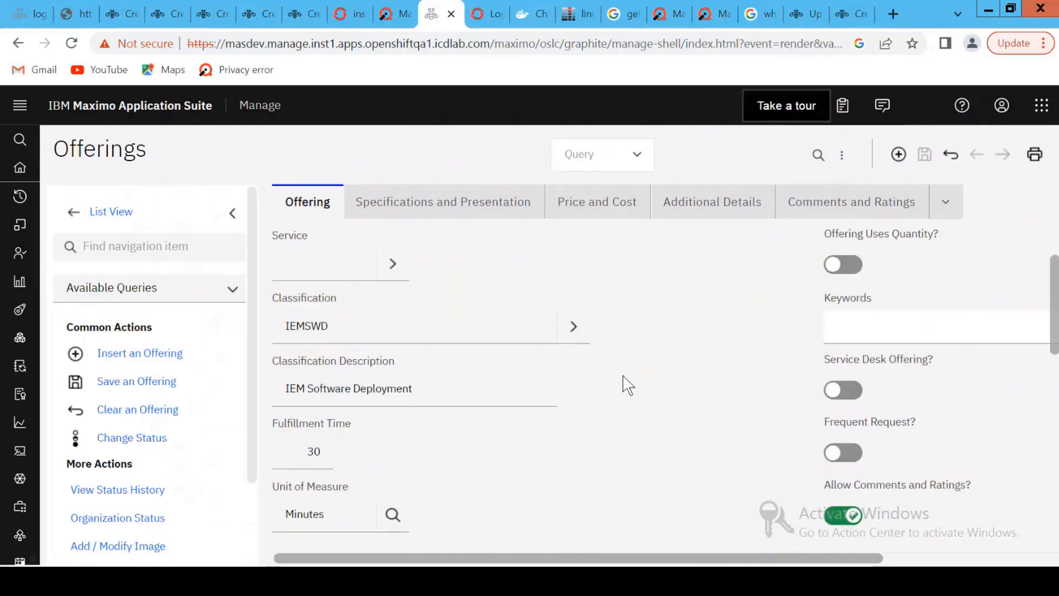
Scroll through the AWS Provisioning offering, then view its Specifications and Presentation details (classification IEMSWD).
{"action": "scroll", "coordinate": [635, 387], "scroll_direction": "down", "scroll_amount": 5}
{"action": "scroll", "coordinate": [496, 441], "scroll_direction": "down", "scroll_amount": 1}
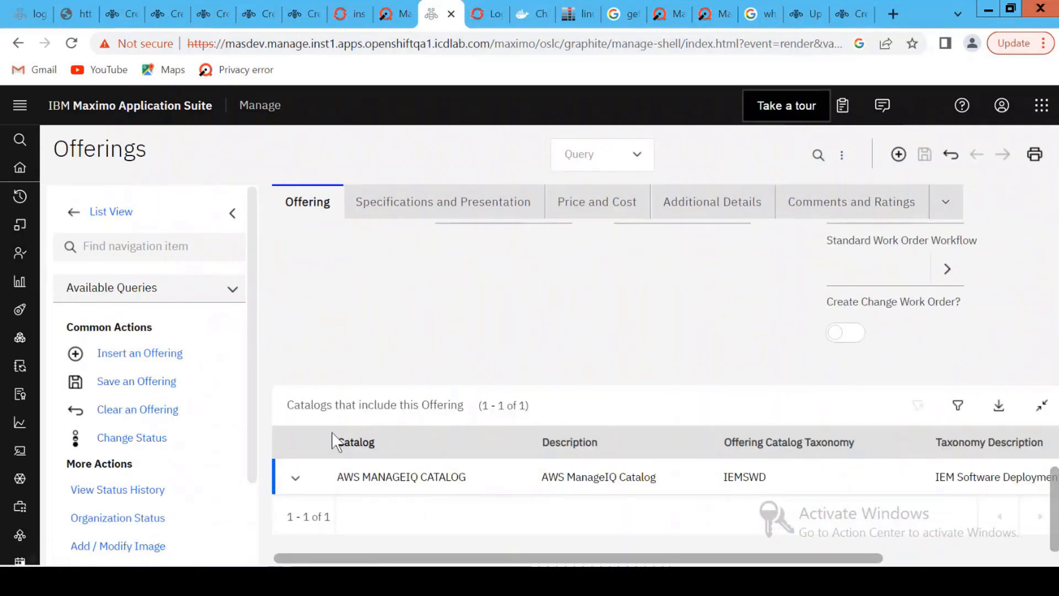
{"action": "scroll", "coordinate": [473, 347], "scroll_direction": "up", "scroll_amount": 5}
{"action": "scroll", "coordinate": [485, 328], "scroll_direction": "up", "scroll_amount": 5}
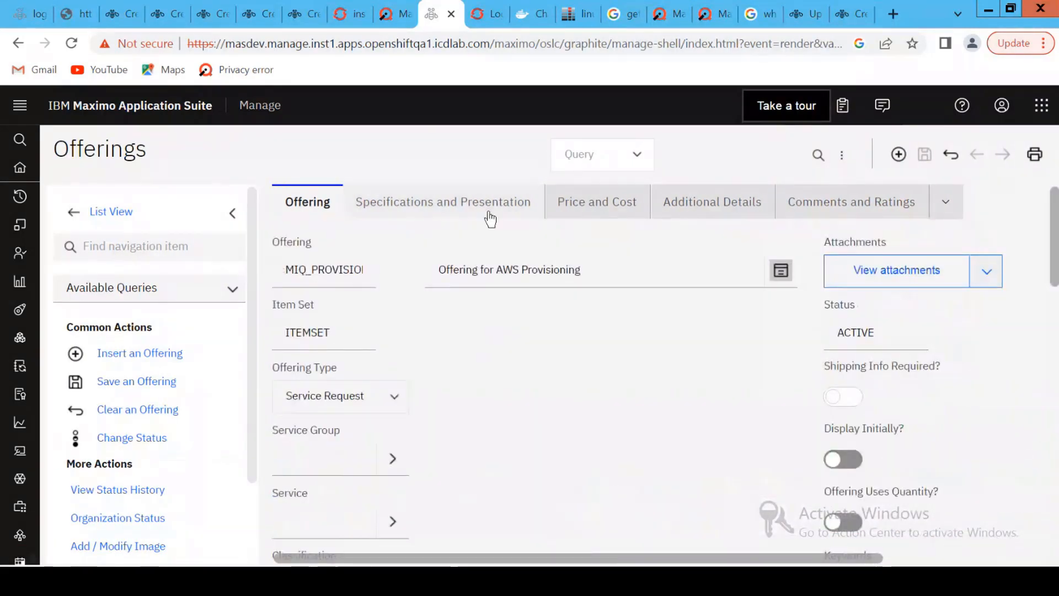
{"action": "left_click_drag", "start_coordinate": [755, 556], "coordinate": [835, 545]}
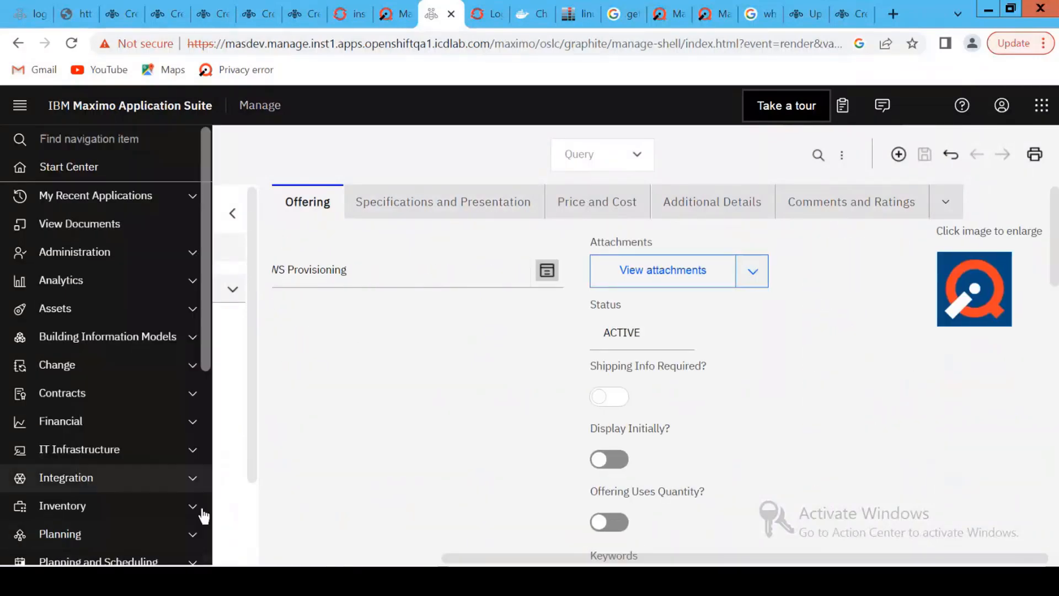
{"action": "scroll", "coordinate": [197, 509], "scroll_direction": "down", "scroll_amount": 2}
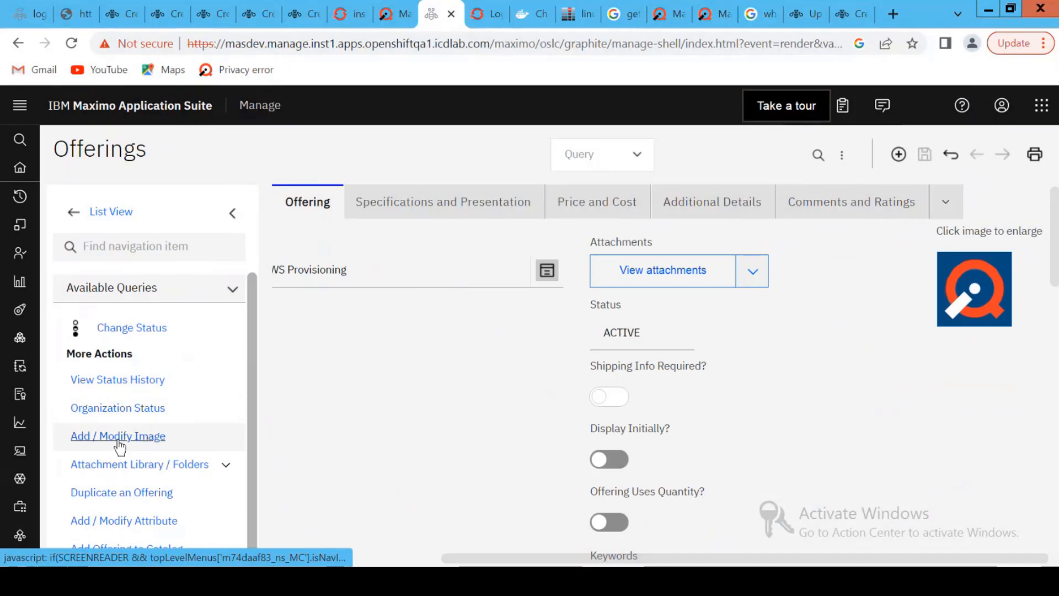
{"action": "left_click", "coordinate": [497, 194]}
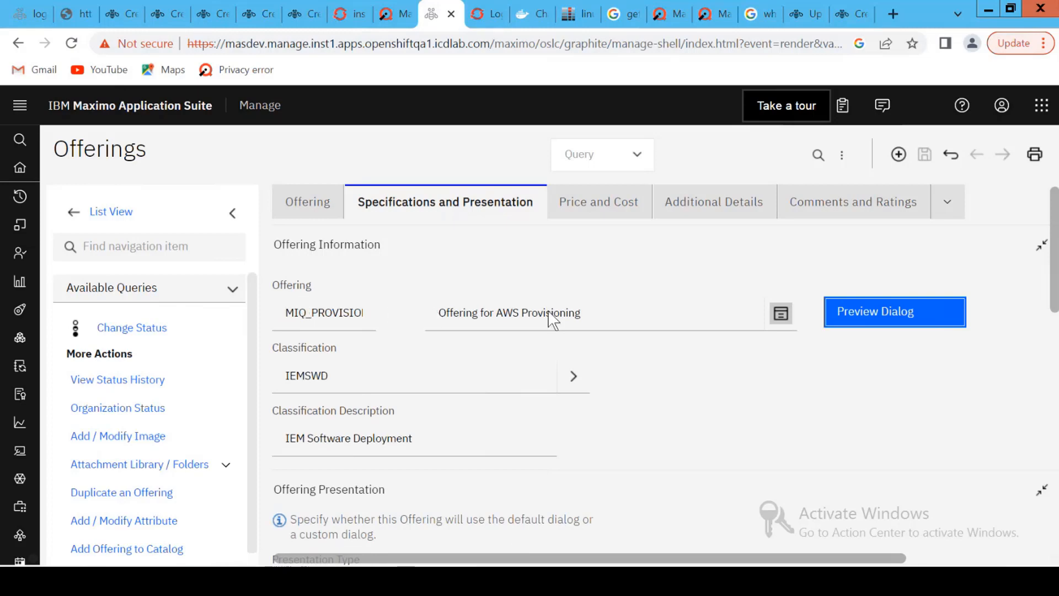
Read the offering's full long description and close it with OK.
{"action": "left_click", "coordinate": [606, 324]}
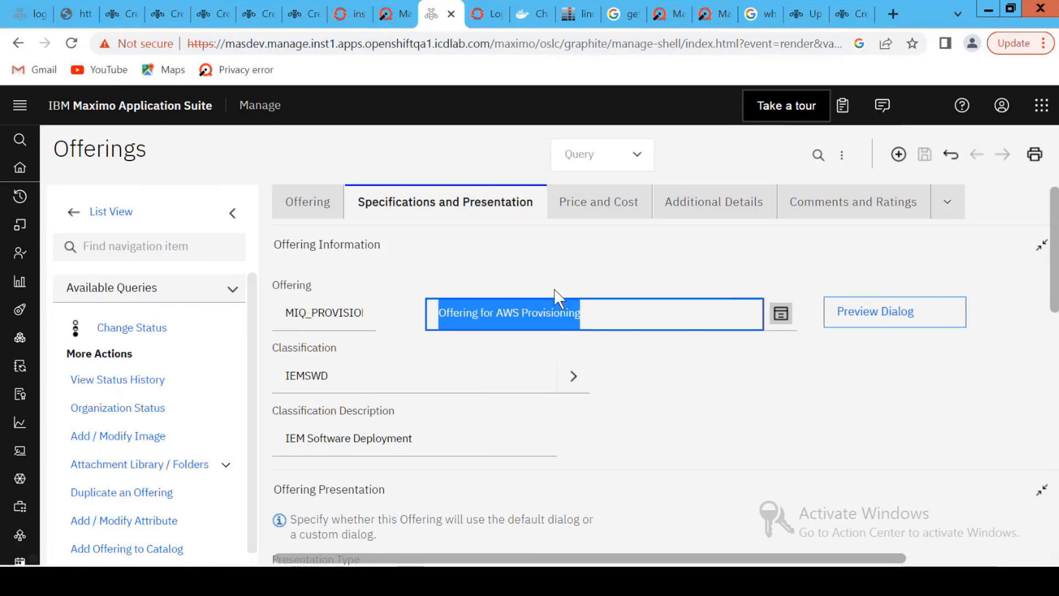
{"action": "left_click", "coordinate": [782, 313]}
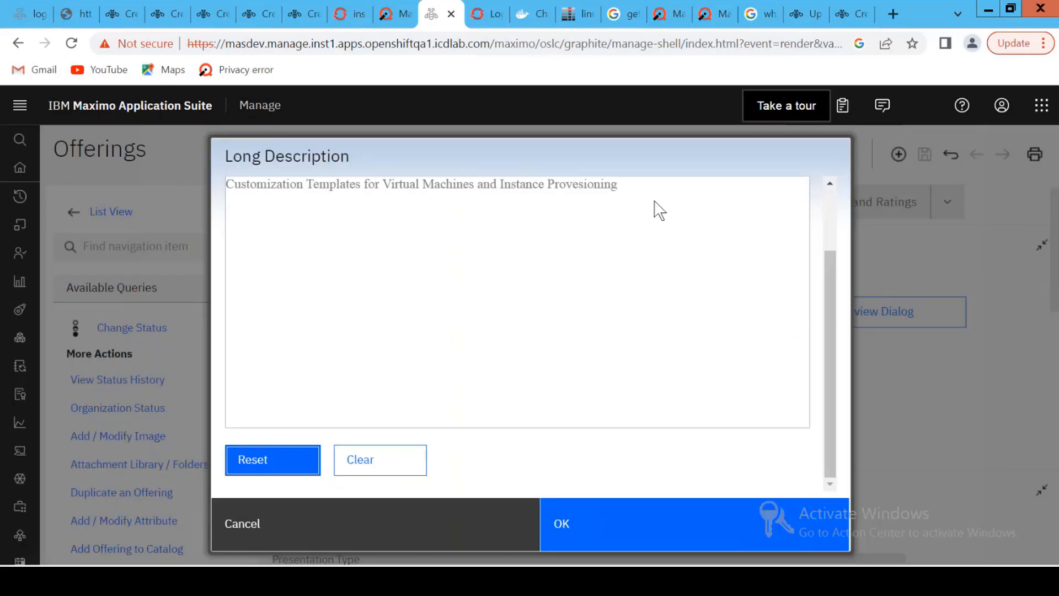
{"action": "left_click_drag", "start_coordinate": [687, 200], "coordinate": [367, 181]}
{"action": "left_click", "coordinate": [543, 285]}
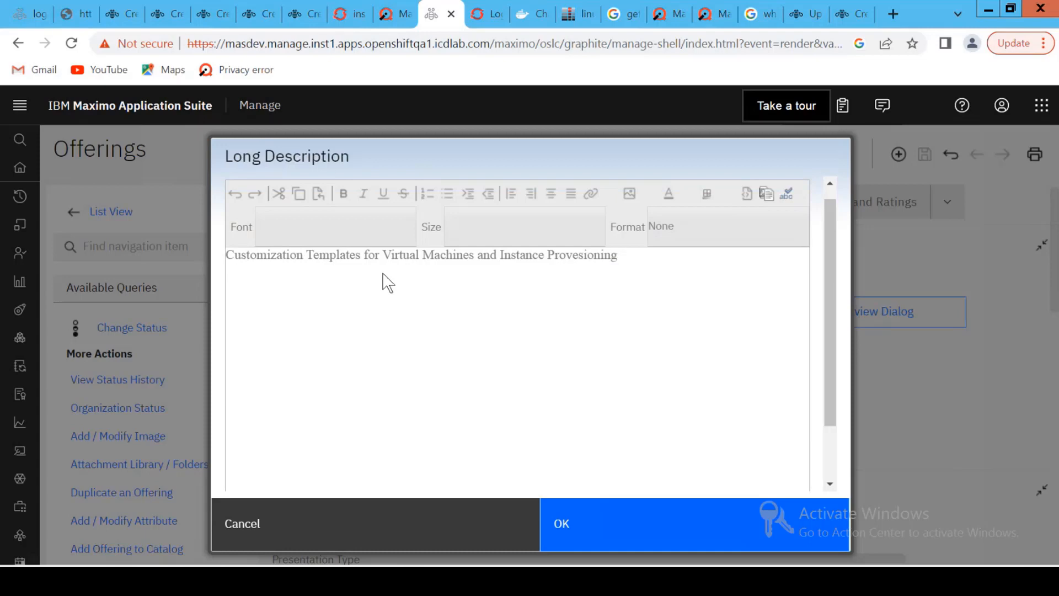
{"action": "left_click", "coordinate": [644, 524]}
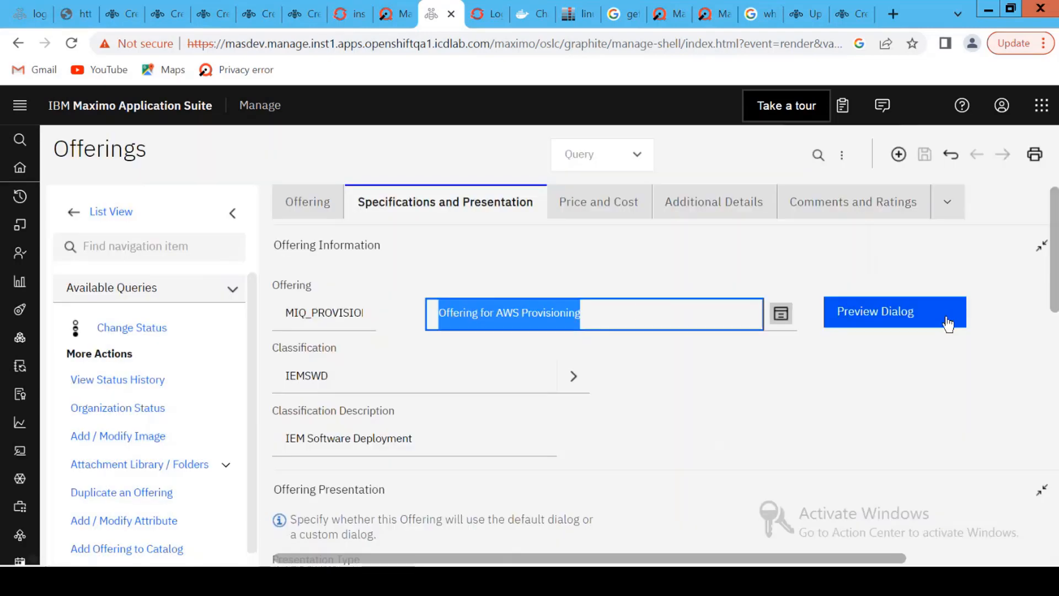
Try previewing the request dialog, dismiss the action-not-allowed errors, and scroll down to Specifications.
{"action": "left_click", "coordinate": [874, 310]}
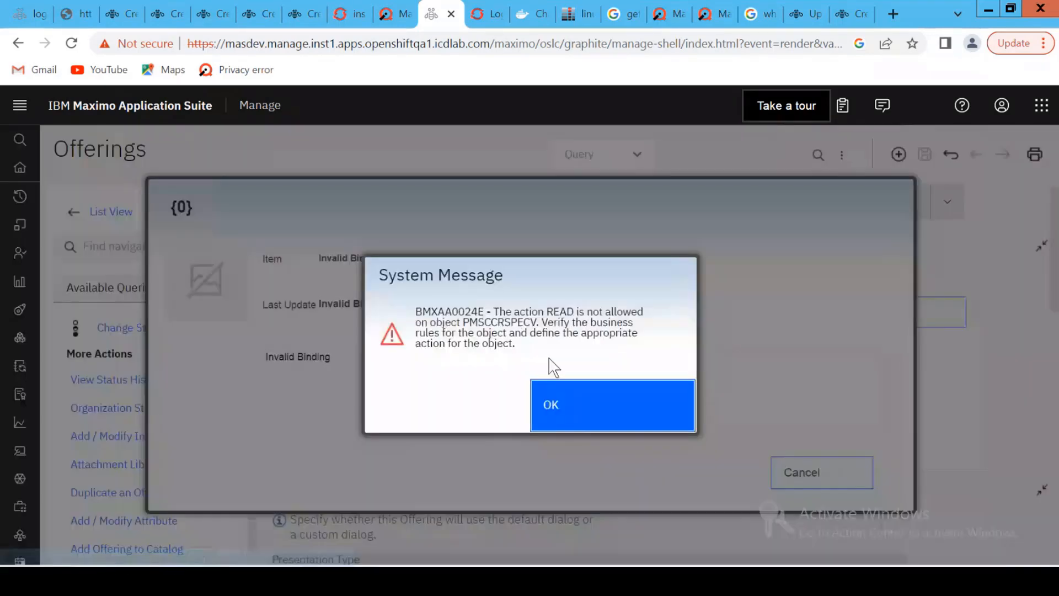
{"action": "left_click", "coordinate": [584, 396]}
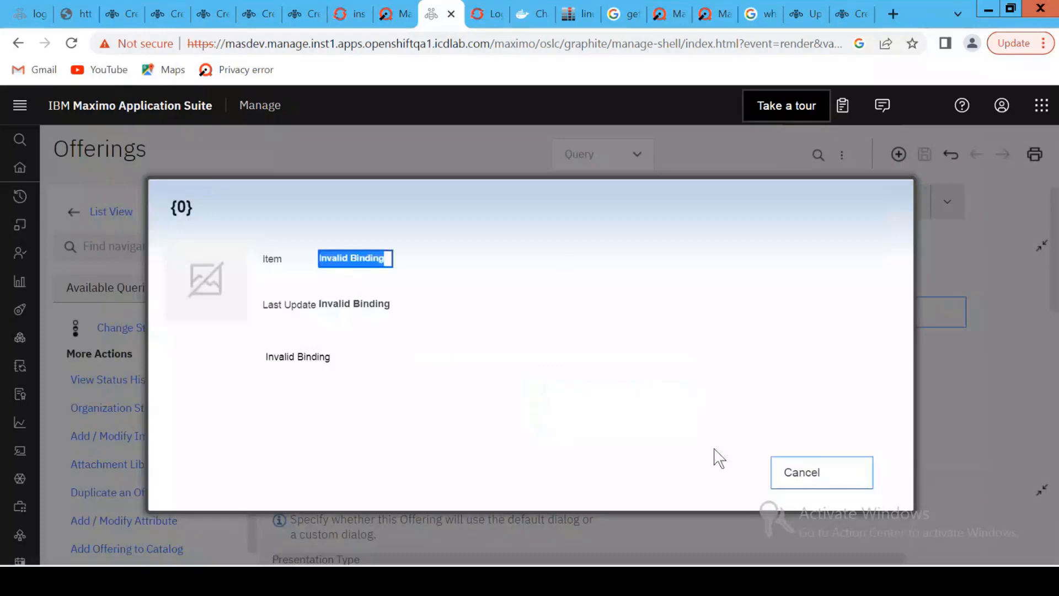
{"action": "left_click", "coordinate": [811, 473]}
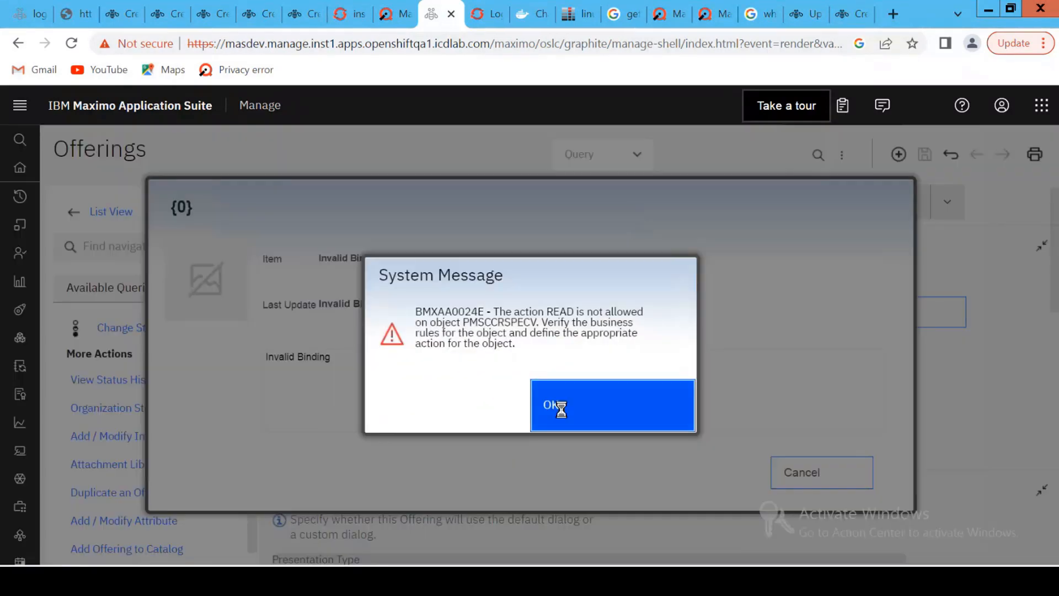
{"action": "left_click", "coordinate": [560, 409]}
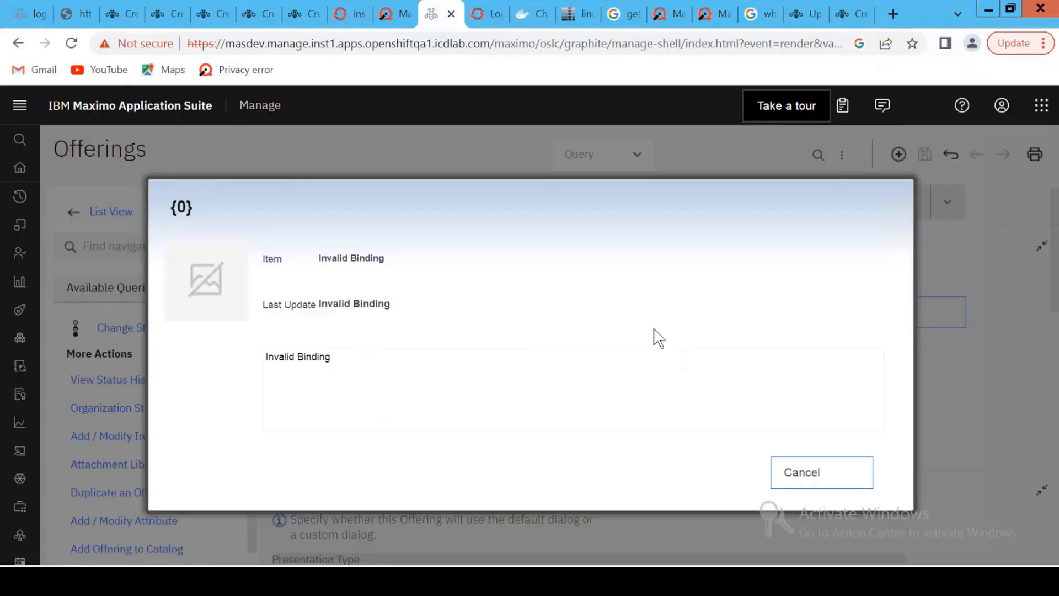
{"action": "left_click", "coordinate": [801, 472]}
{"action": "scroll", "coordinate": [690, 386], "scroll_direction": "down", "scroll_amount": 5}
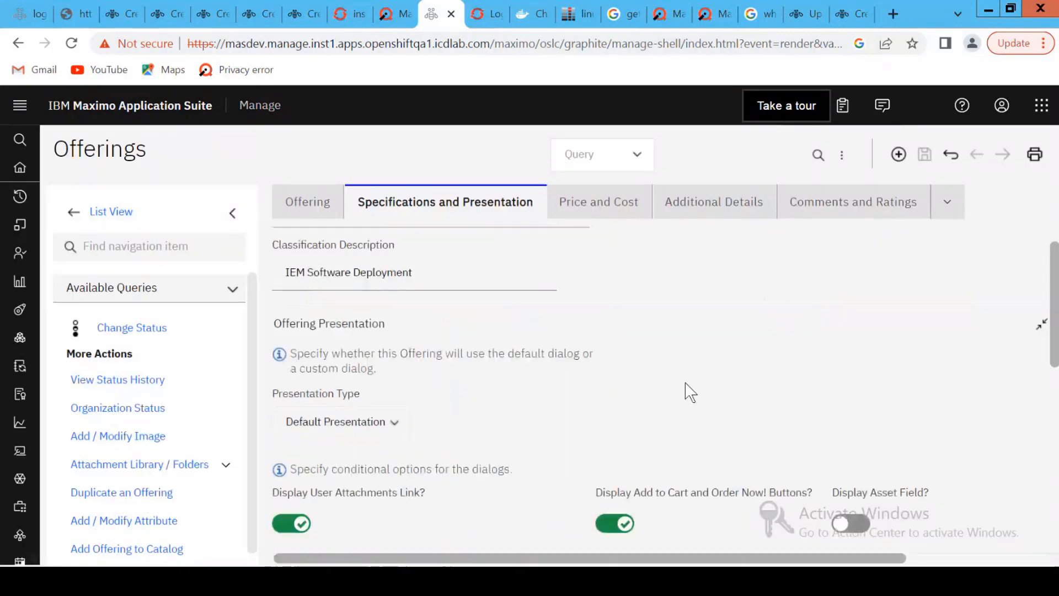
{"action": "scroll", "coordinate": [588, 385], "scroll_direction": "down", "scroll_amount": 3}
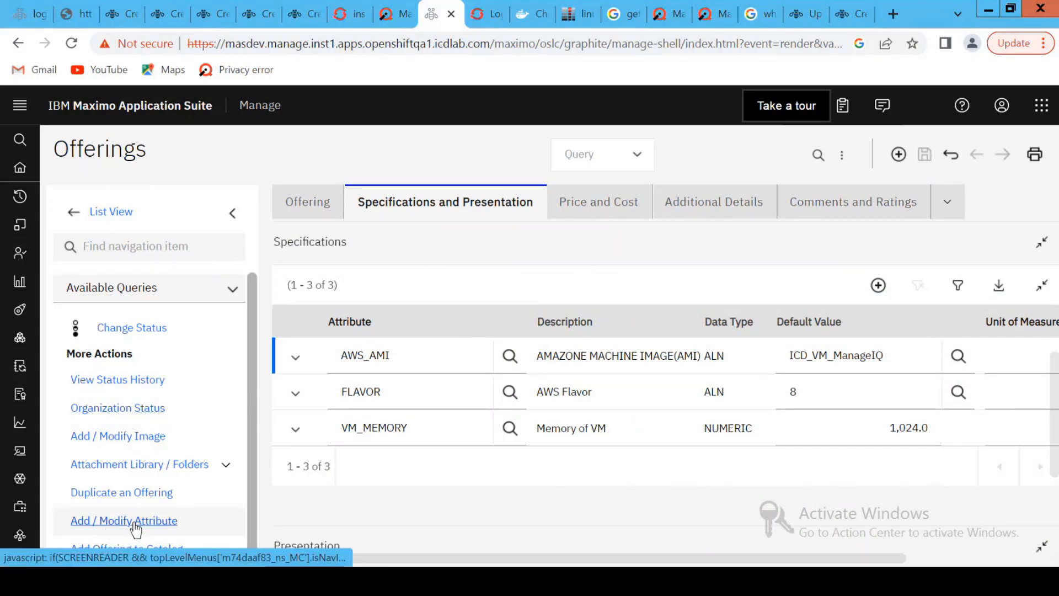
{"action": "left_click", "coordinate": [183, 526]}
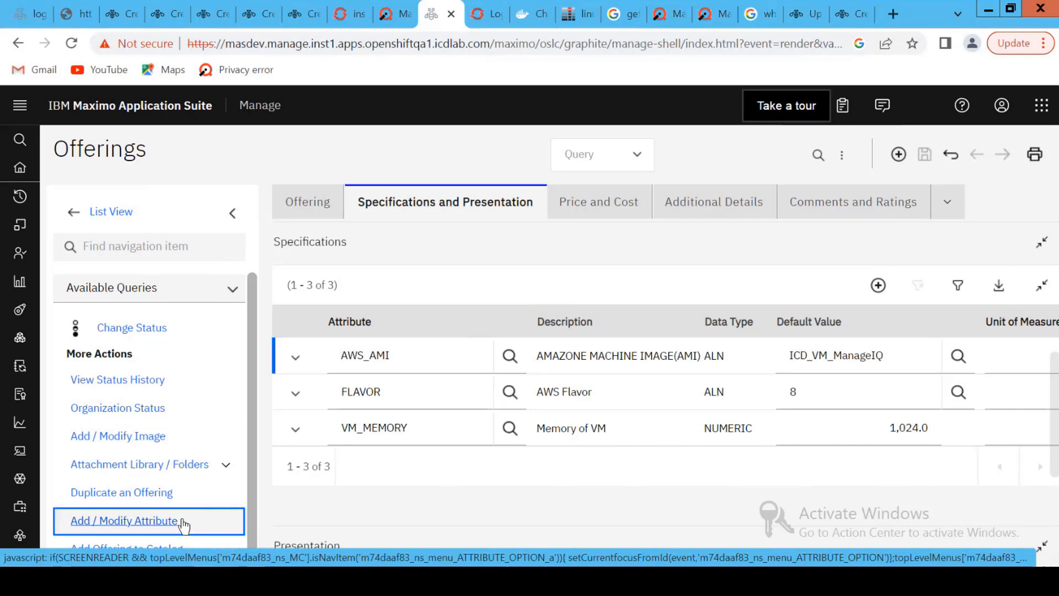
{"action": "scroll", "coordinate": [336, 369], "scroll_direction": "down", "scroll_amount": 3}
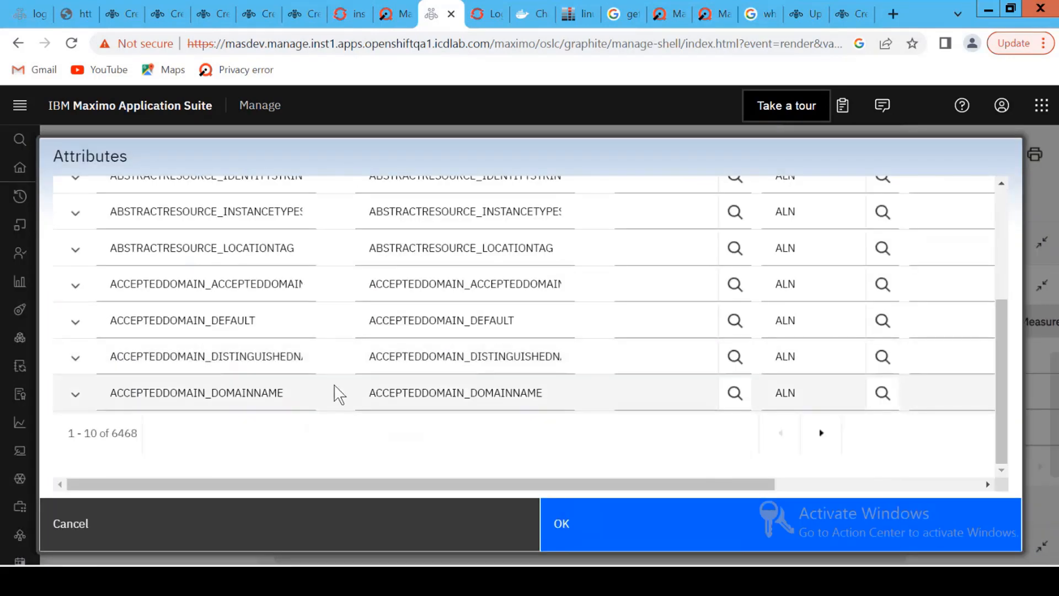
{"action": "scroll", "coordinate": [342, 380], "scroll_direction": "up", "scroll_amount": 3}
{"action": "left_click", "coordinate": [739, 198]}
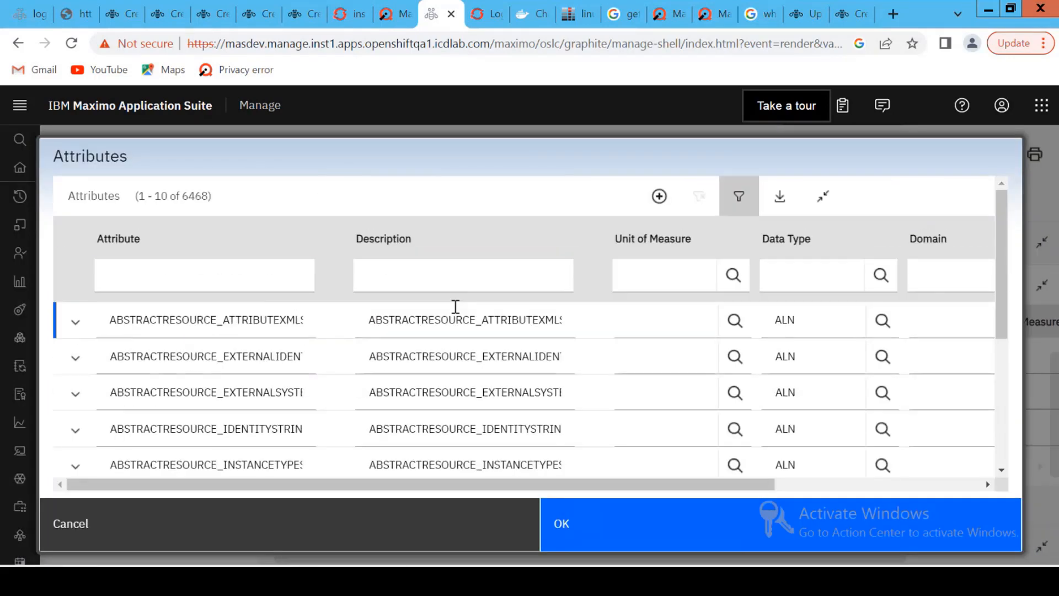
{"action": "left_click", "coordinate": [234, 272]}
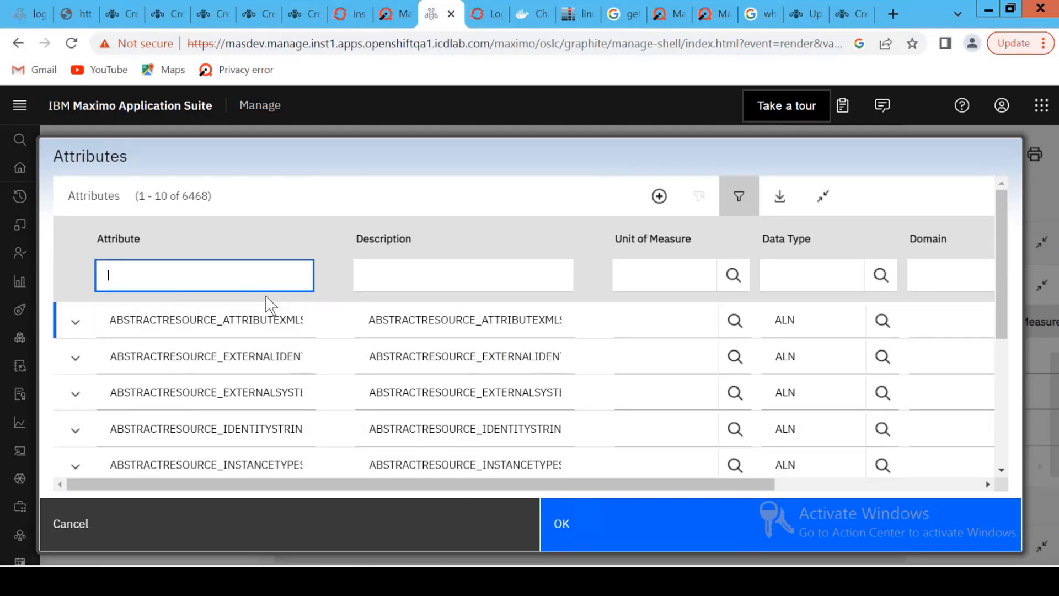
{"action": "type", "text": "aws"}
{"action": "key", "text": "Return"}
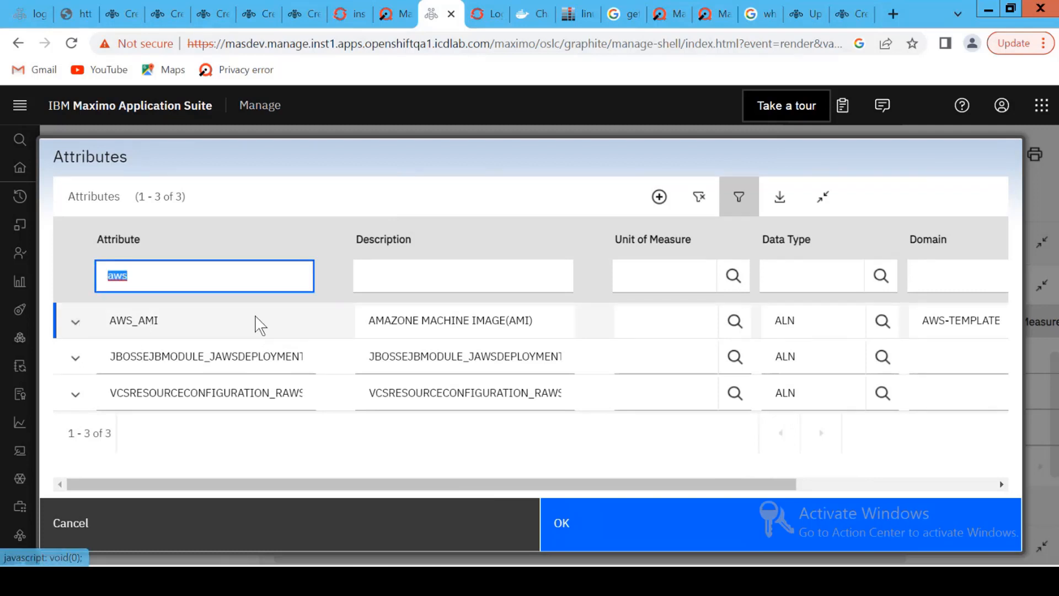
{"action": "left_click_drag", "start_coordinate": [362, 320], "coordinate": [563, 320]}
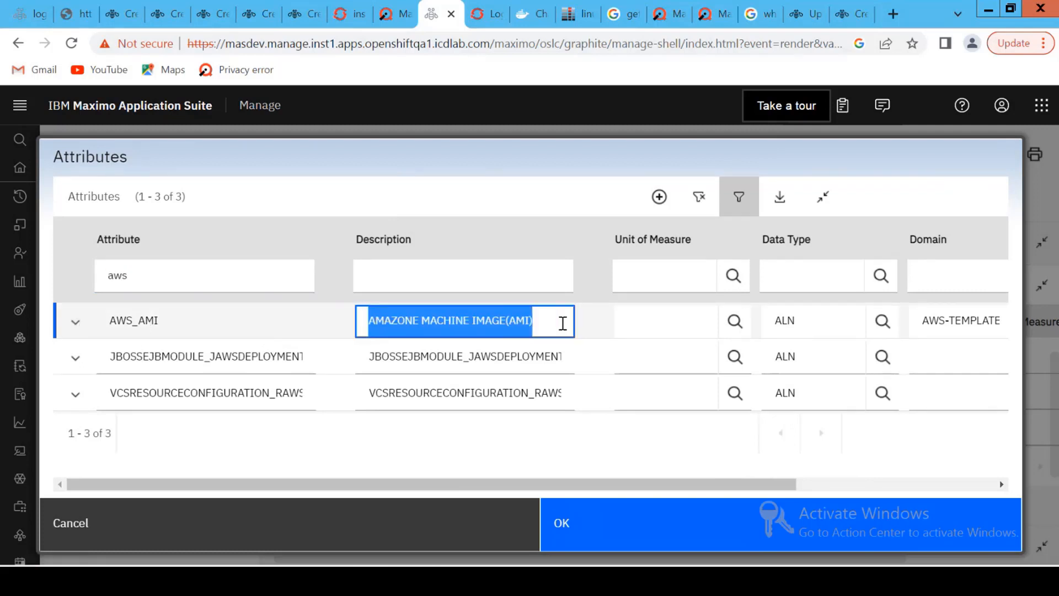
{"action": "left_click", "coordinate": [66, 324]}
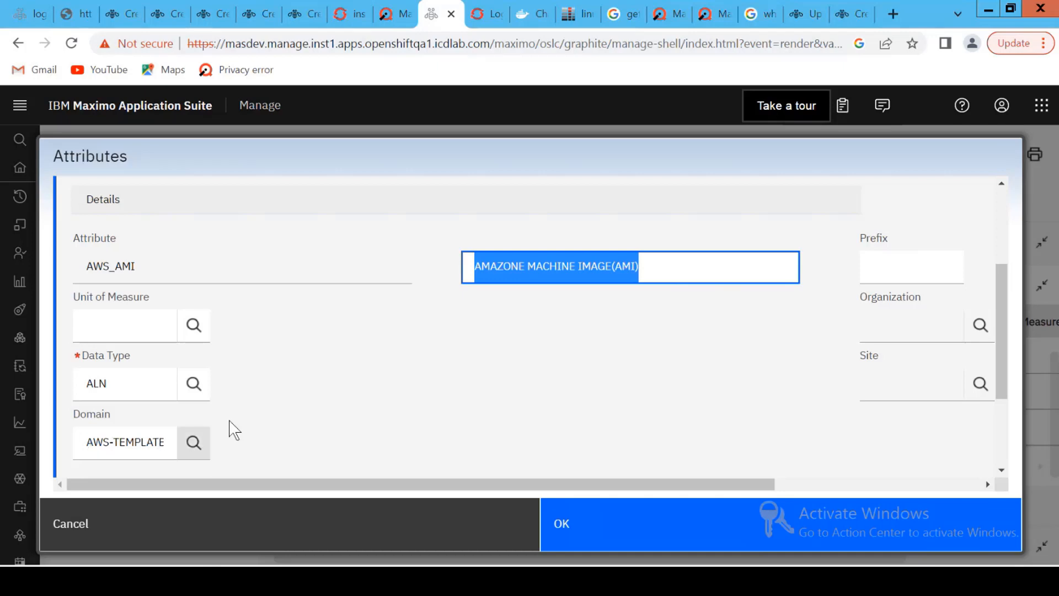
{"action": "scroll", "coordinate": [263, 331], "scroll_direction": "up", "scroll_amount": 3}
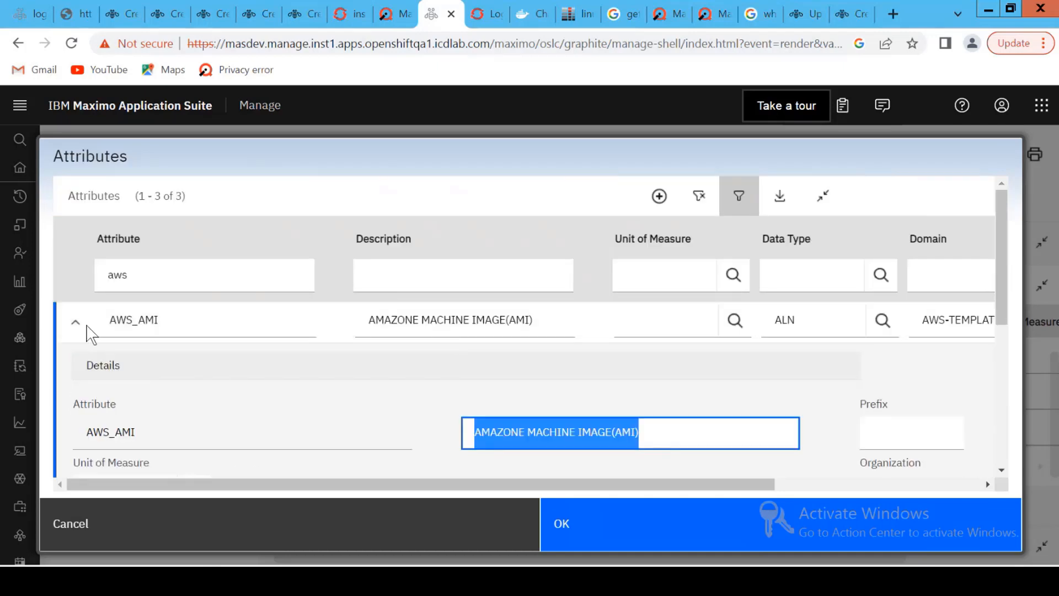
{"action": "left_click", "coordinate": [75, 321]}
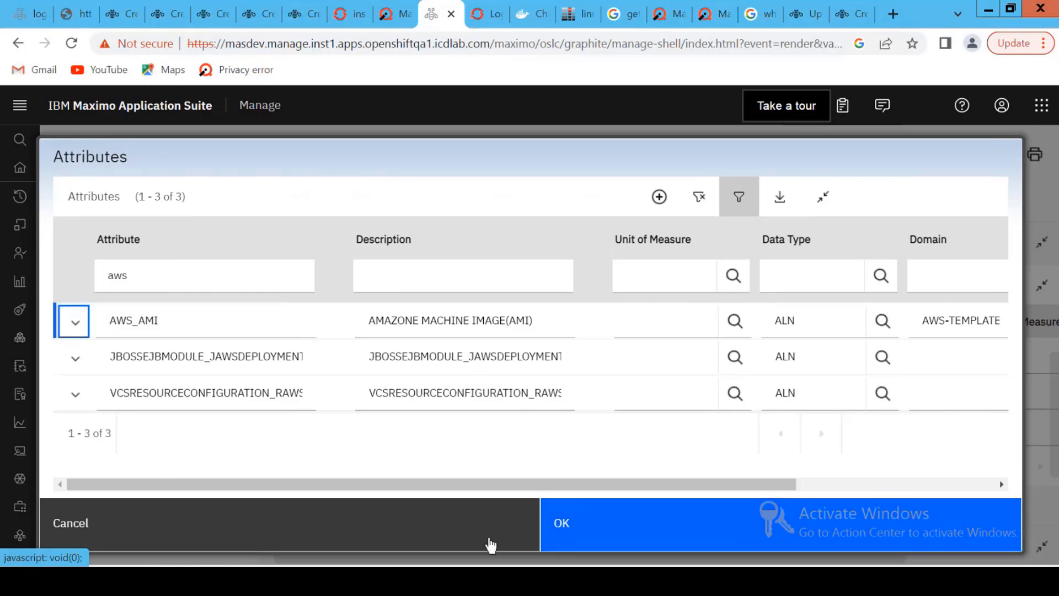
{"action": "left_click", "coordinate": [492, 544]}
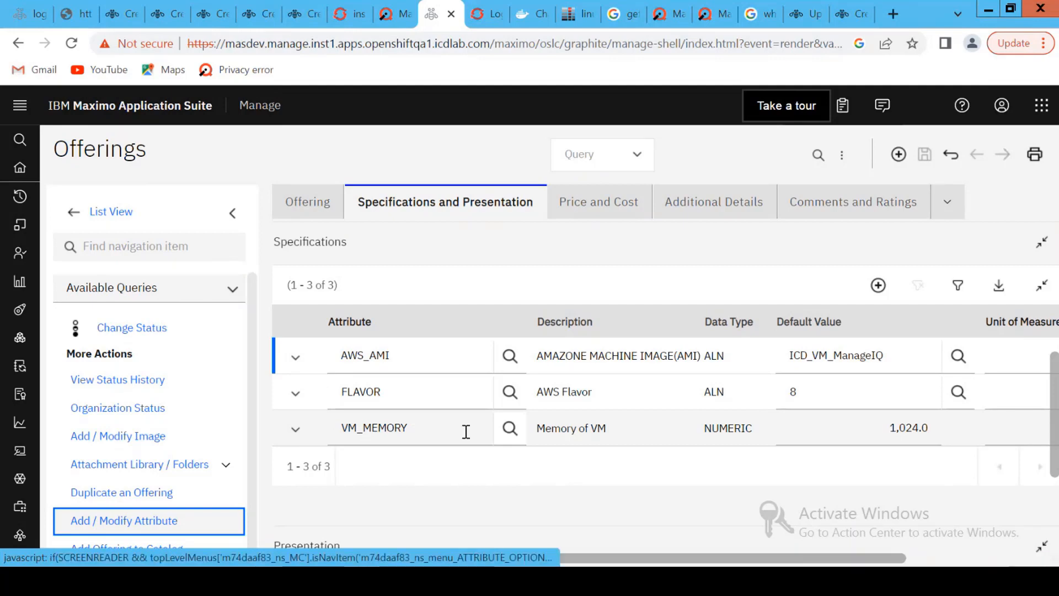
Check the VM_MEMORY default of 1,024.0, then return to the Offering tab (Service Request, ACTIVE).
{"action": "left_click", "coordinate": [877, 427]}
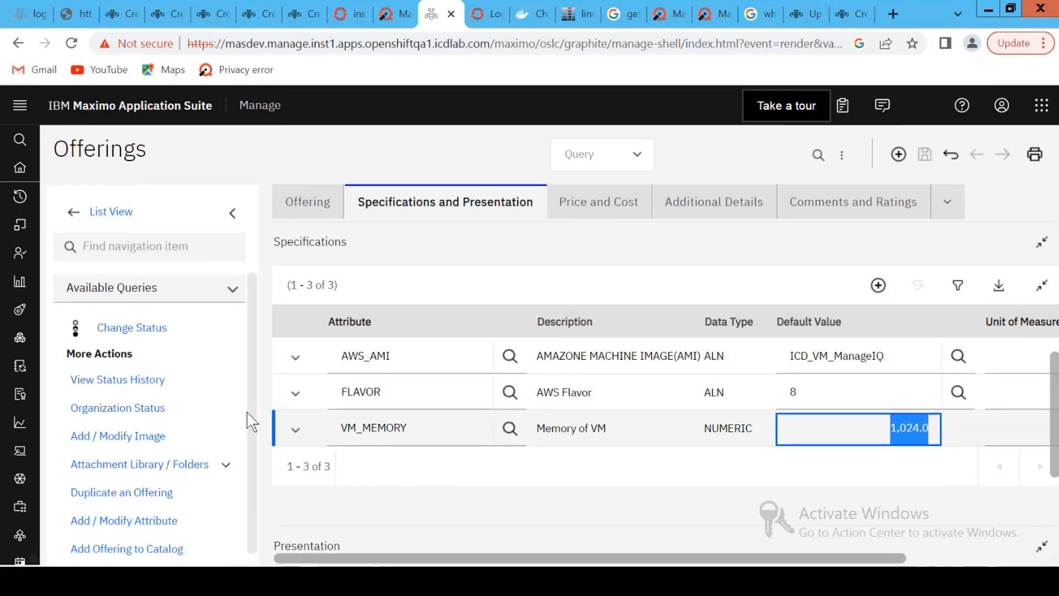
{"action": "scroll", "coordinate": [387, 387], "scroll_direction": "up", "scroll_amount": 2}
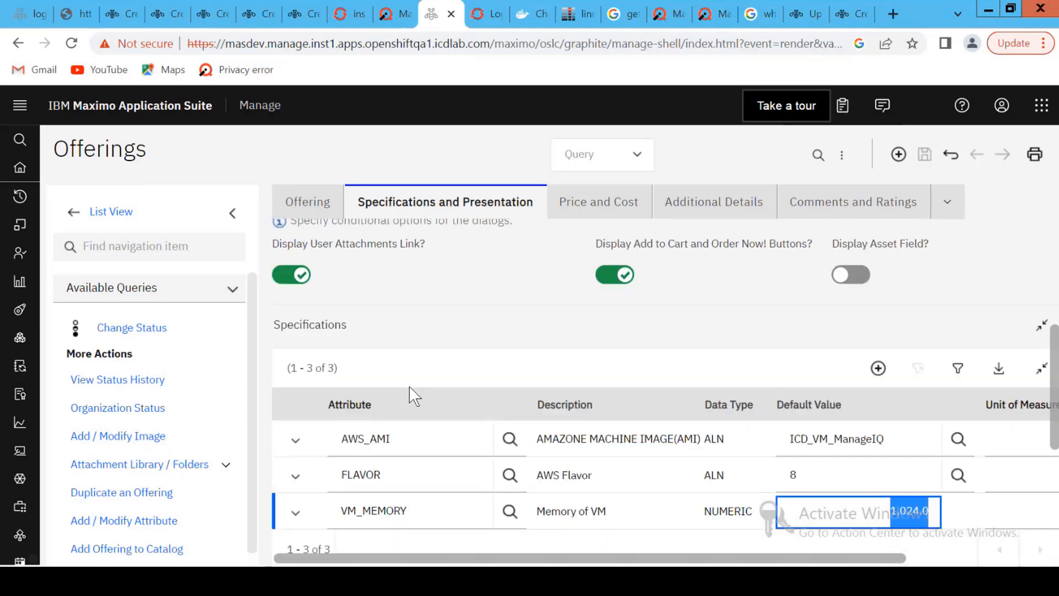
{"action": "scroll", "coordinate": [415, 396], "scroll_direction": "down", "scroll_amount": 6}
{"action": "scroll", "coordinate": [479, 418], "scroll_direction": "up", "scroll_amount": 1}
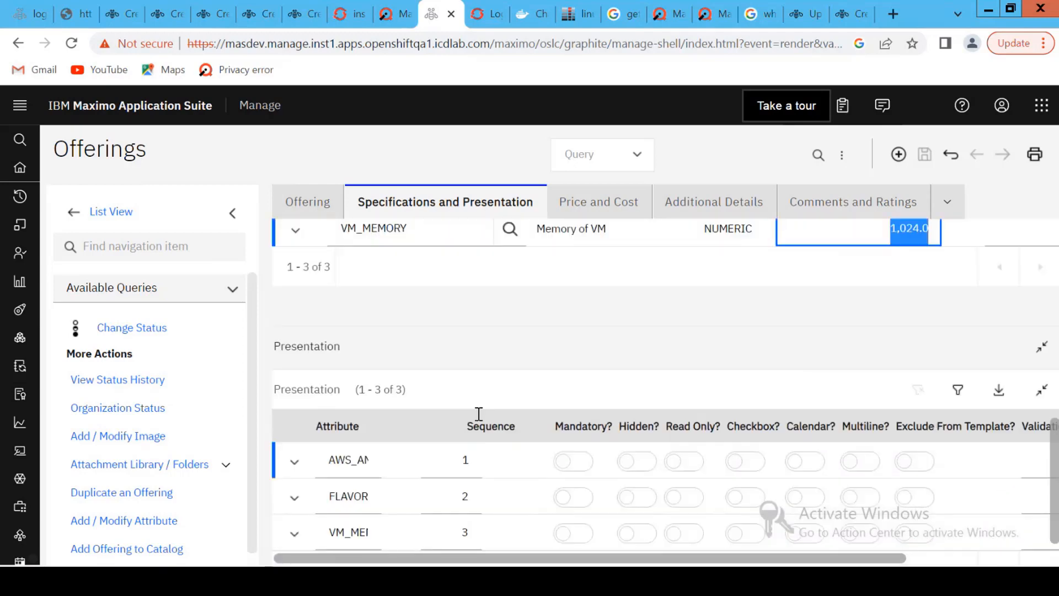
{"action": "scroll", "coordinate": [478, 413], "scroll_direction": "down", "scroll_amount": 1}
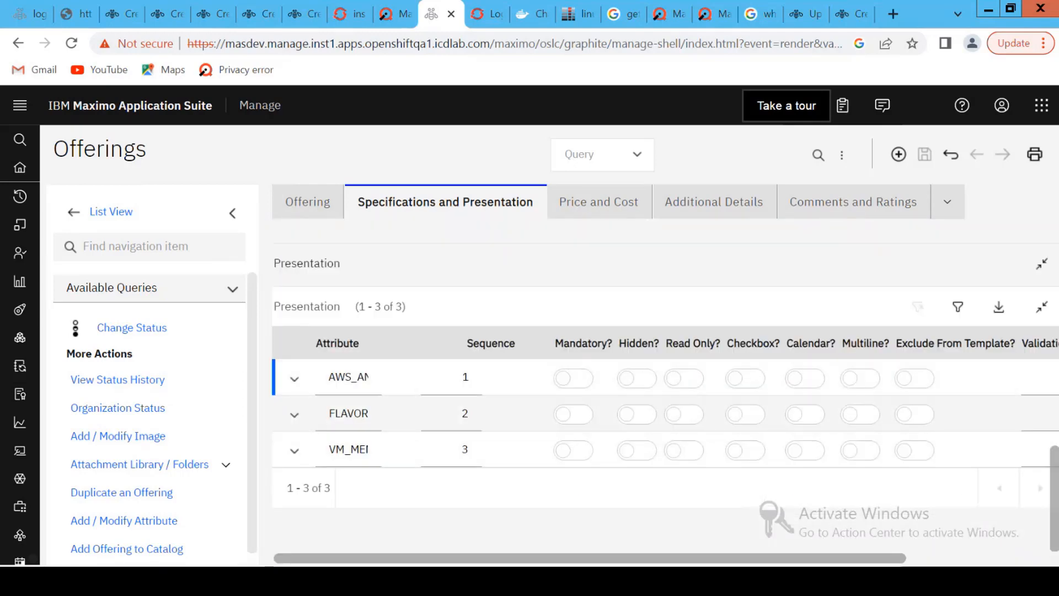
{"action": "scroll", "coordinate": [618, 469], "scroll_direction": "up", "scroll_amount": 8}
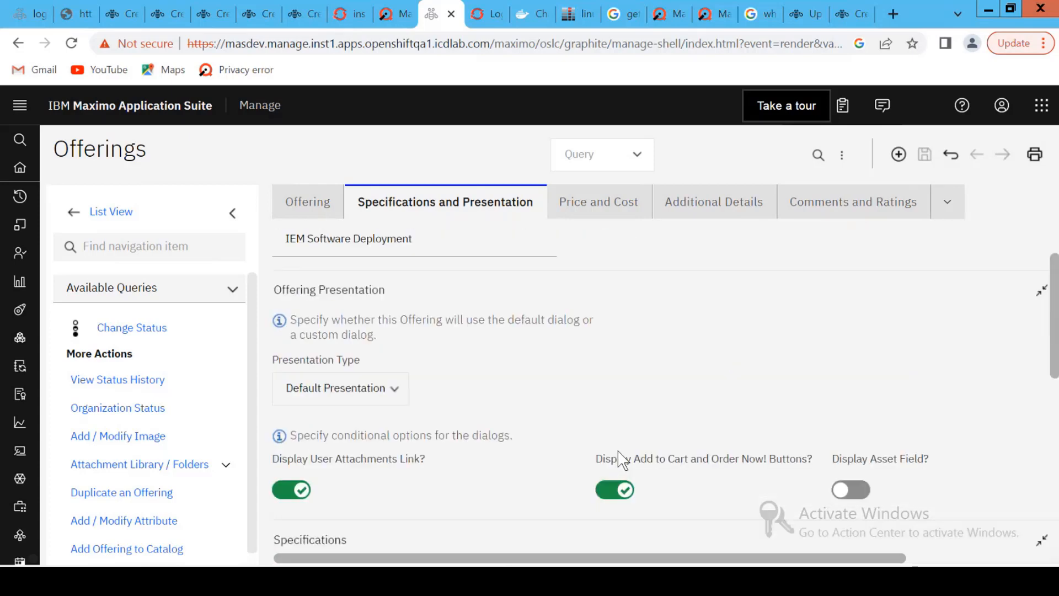
{"action": "scroll", "coordinate": [616, 449], "scroll_direction": "up", "scroll_amount": 3}
{"action": "left_click", "coordinate": [348, 214]}
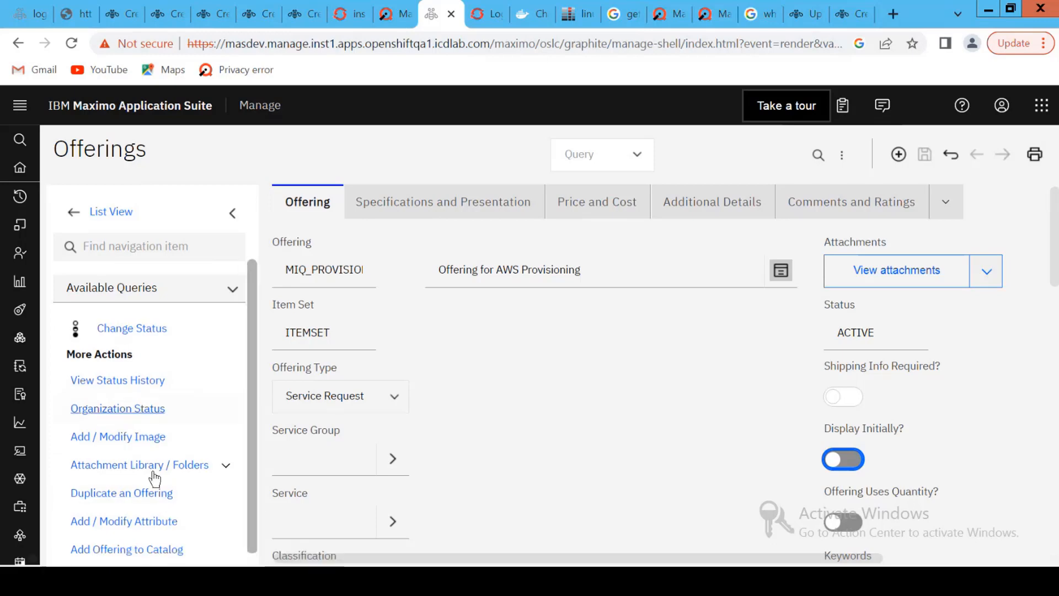
Try adding the offering to a catalog, confirm it's already in all catalogs, and clear the Description filter.
{"action": "left_click", "coordinate": [152, 549]}
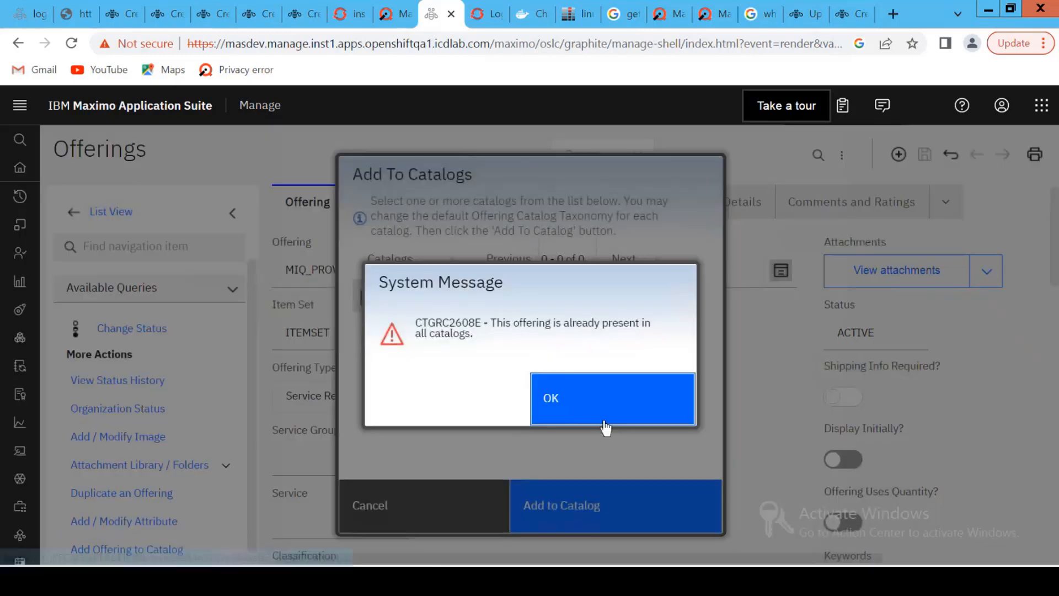
{"action": "left_click", "coordinate": [609, 421]}
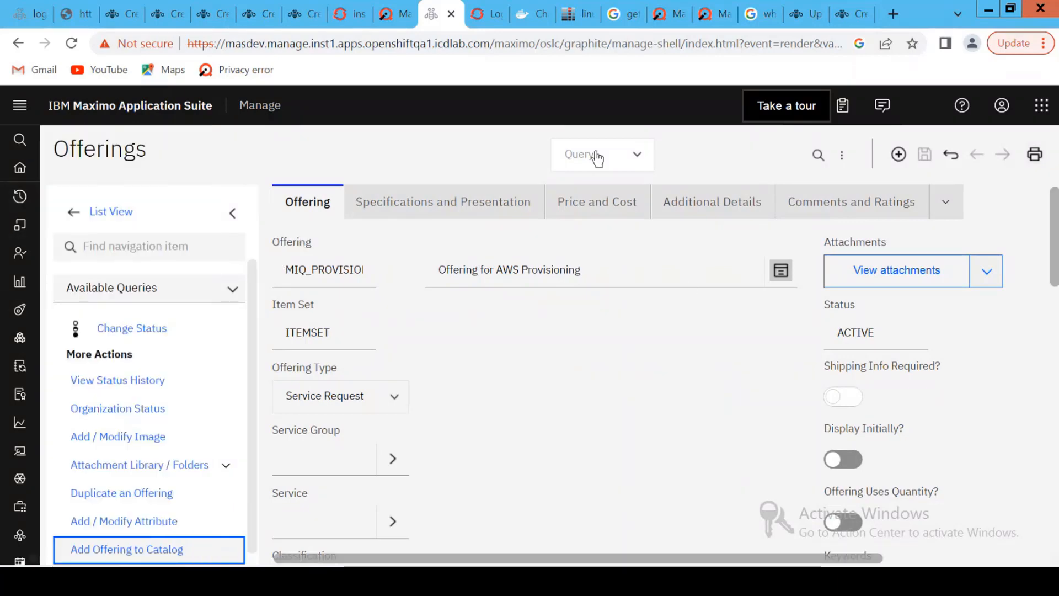
{"action": "left_click", "coordinate": [74, 212]}
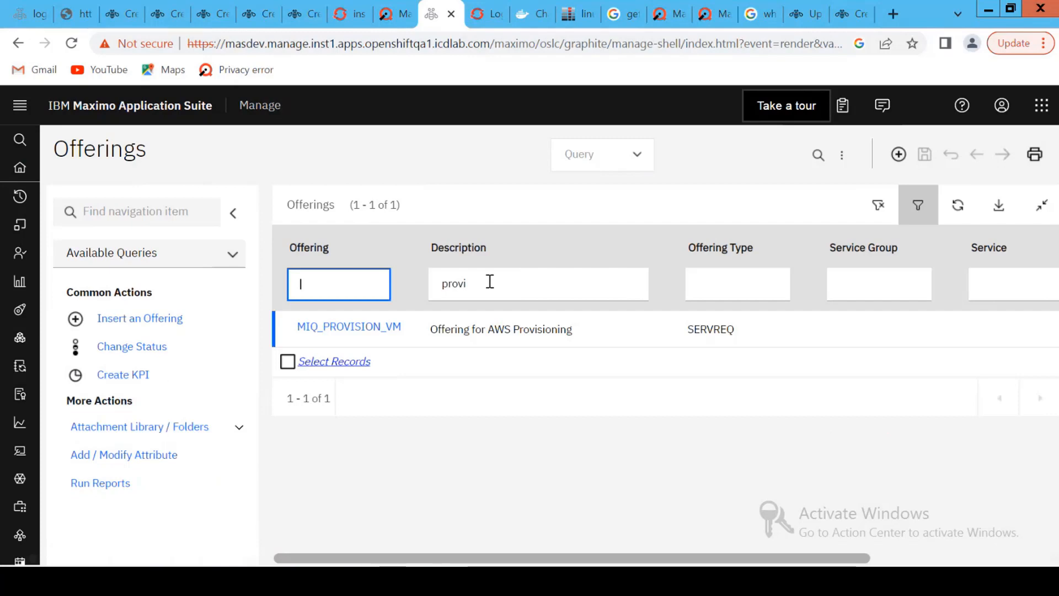
{"action": "double_click", "coordinate": [490, 282]}
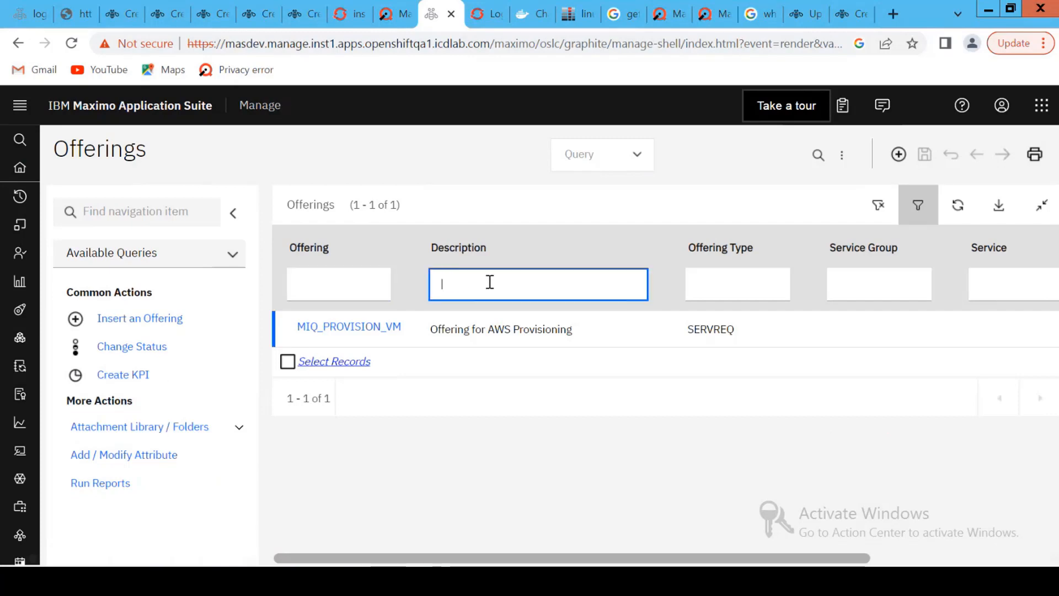
Find and open the Catalogs application by searching 'catalo'.
{"action": "mouse_move", "coordinate": [25, 194]}
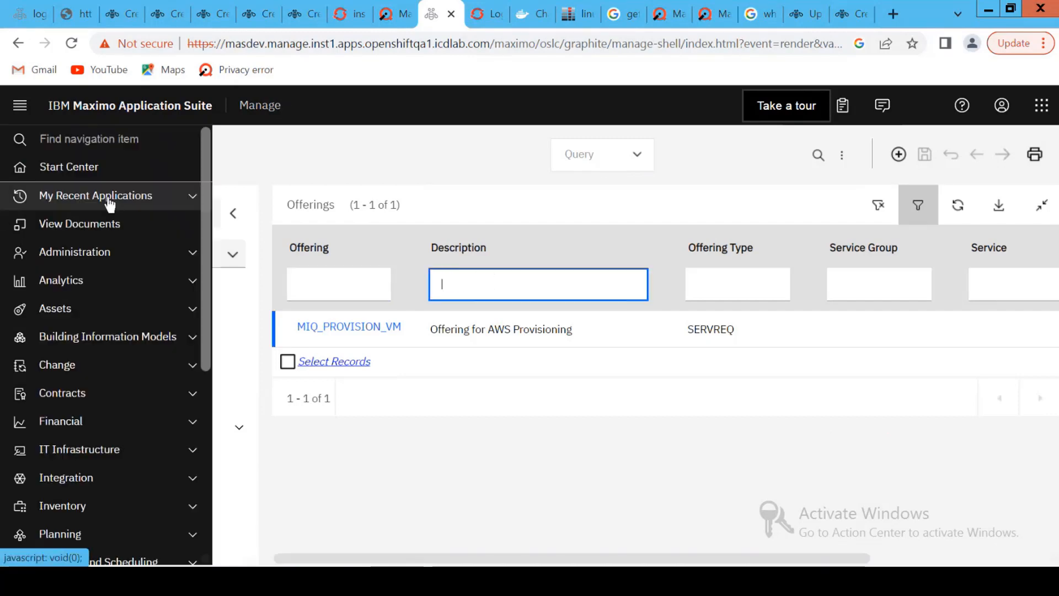
{"action": "left_click", "coordinate": [127, 139]}
{"action": "type", "text": "cat"}
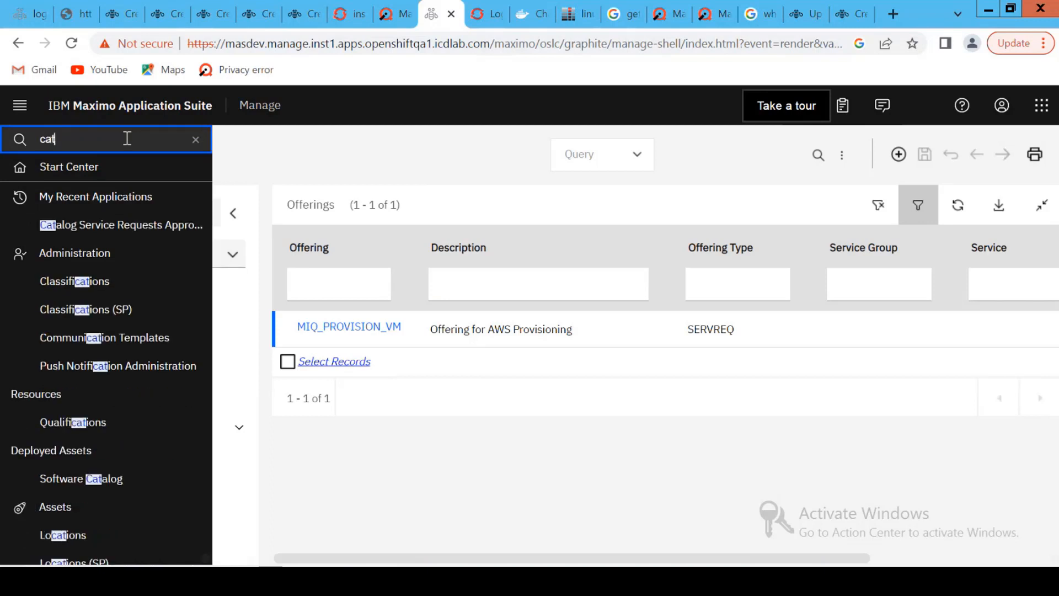
{"action": "type", "text": "alo"}
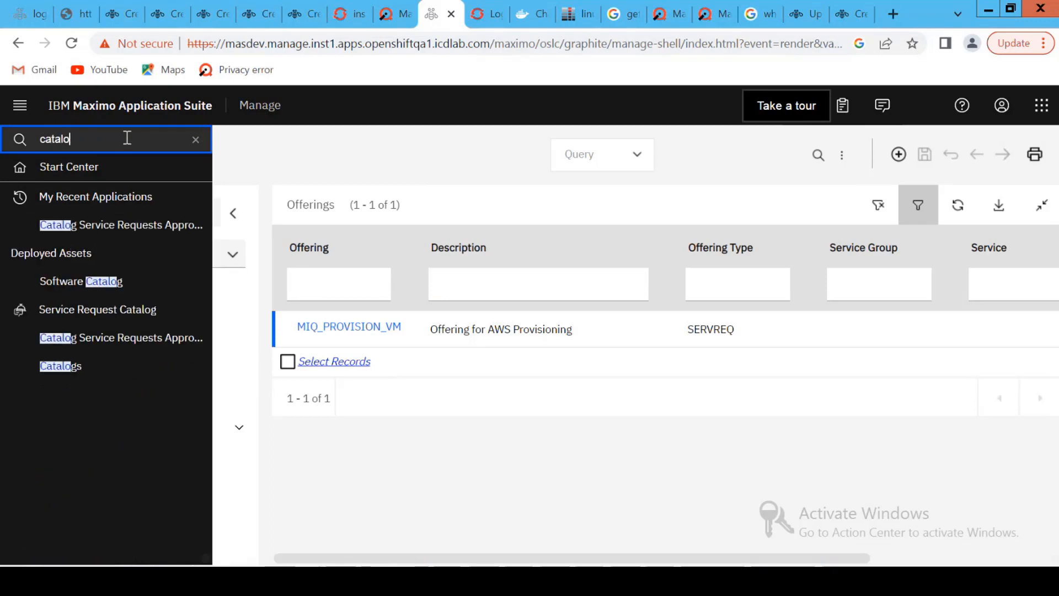
{"action": "left_click", "coordinate": [65, 371]}
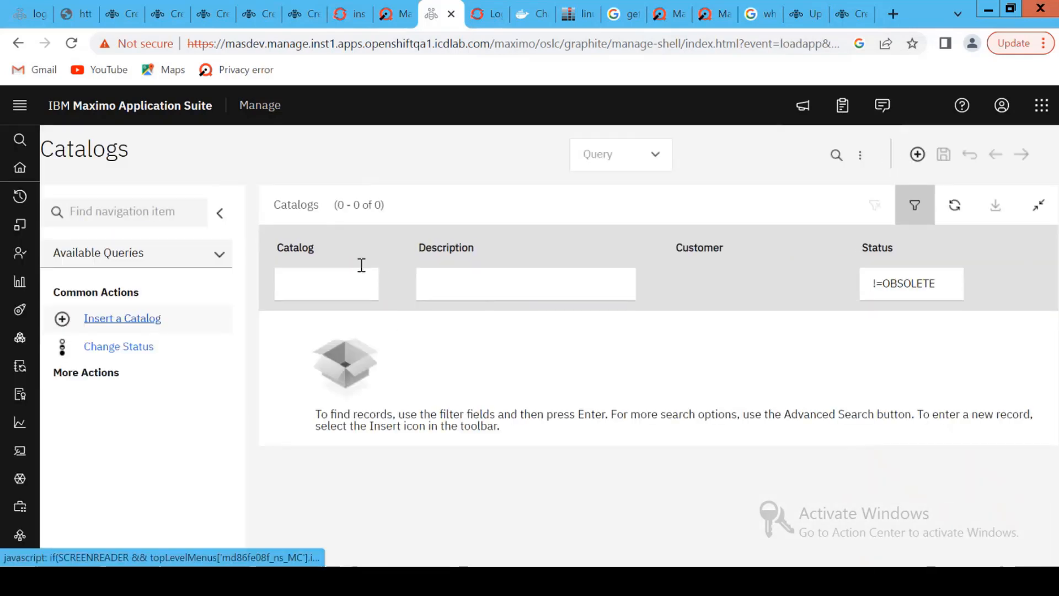
Filter catalogs by 'mana', open AWS MANAGEIQ CATALOG, and view its three active offerings.
{"action": "left_click", "coordinate": [355, 284]}
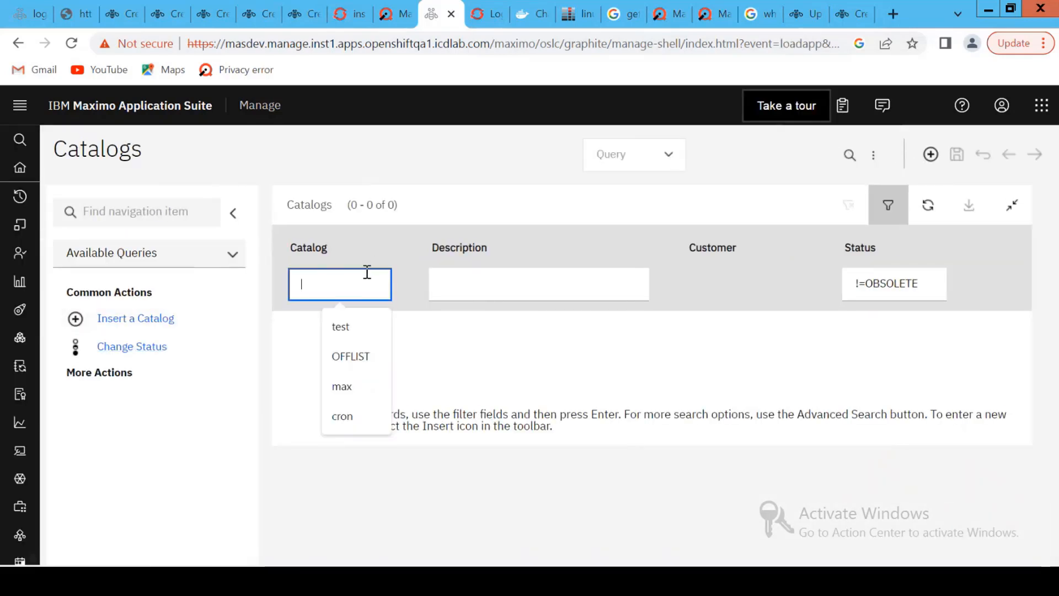
{"action": "type", "text": "mana"}
{"action": "key", "text": "Return"}
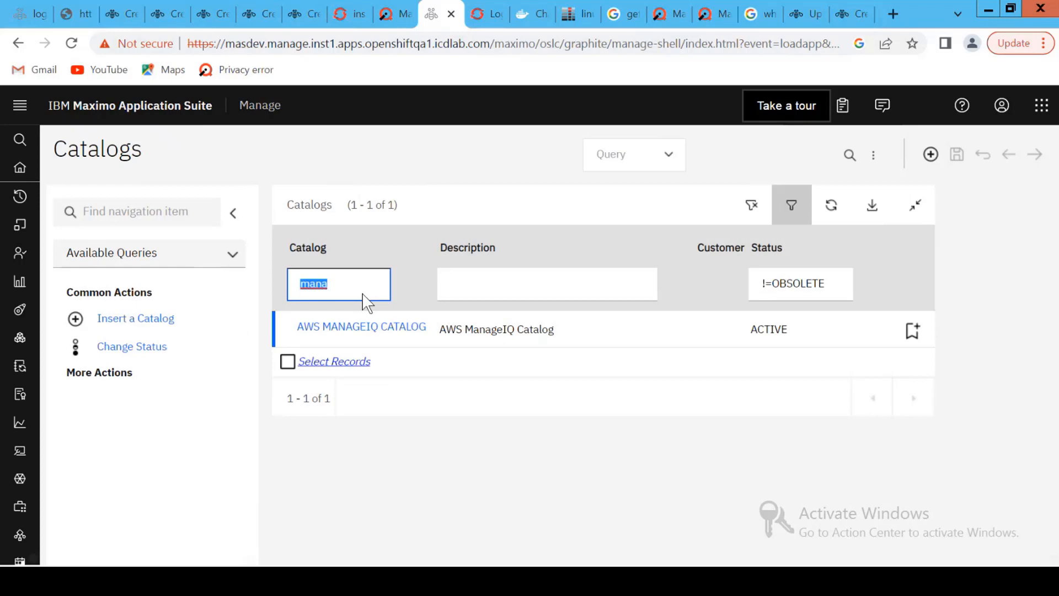
{"action": "left_click", "coordinate": [364, 328]}
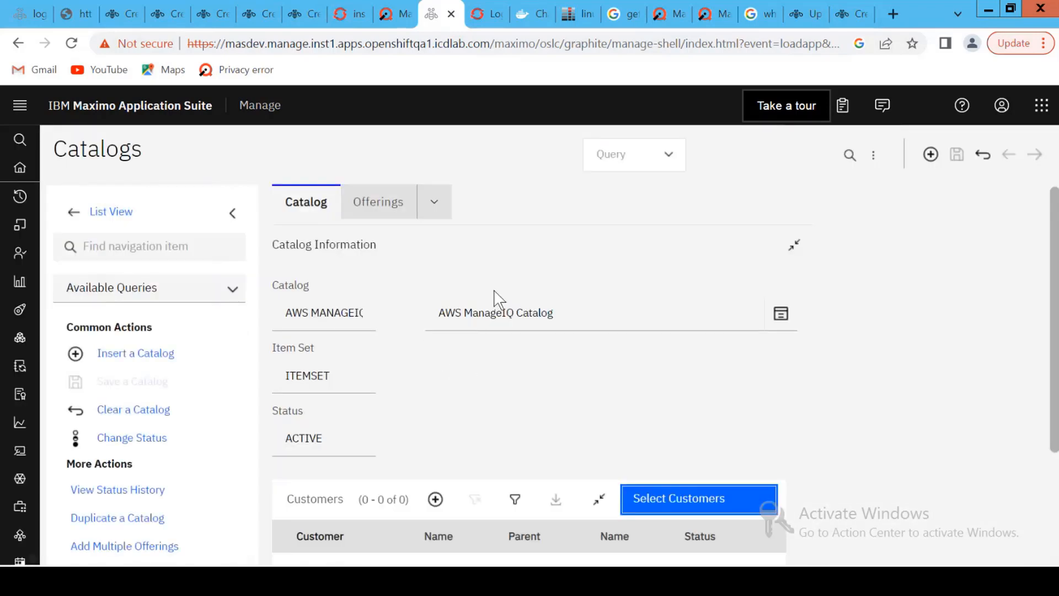
{"action": "scroll", "coordinate": [499, 300], "scroll_direction": "down", "scroll_amount": 3}
{"action": "scroll", "coordinate": [464, 411], "scroll_direction": "up", "scroll_amount": 3}
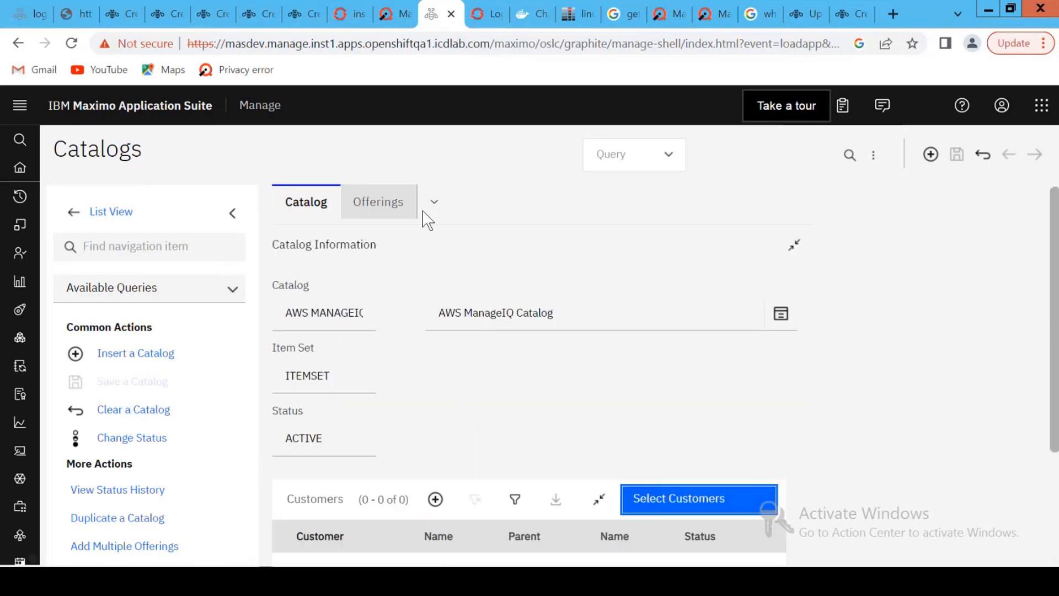
{"action": "left_click", "coordinate": [379, 202]}
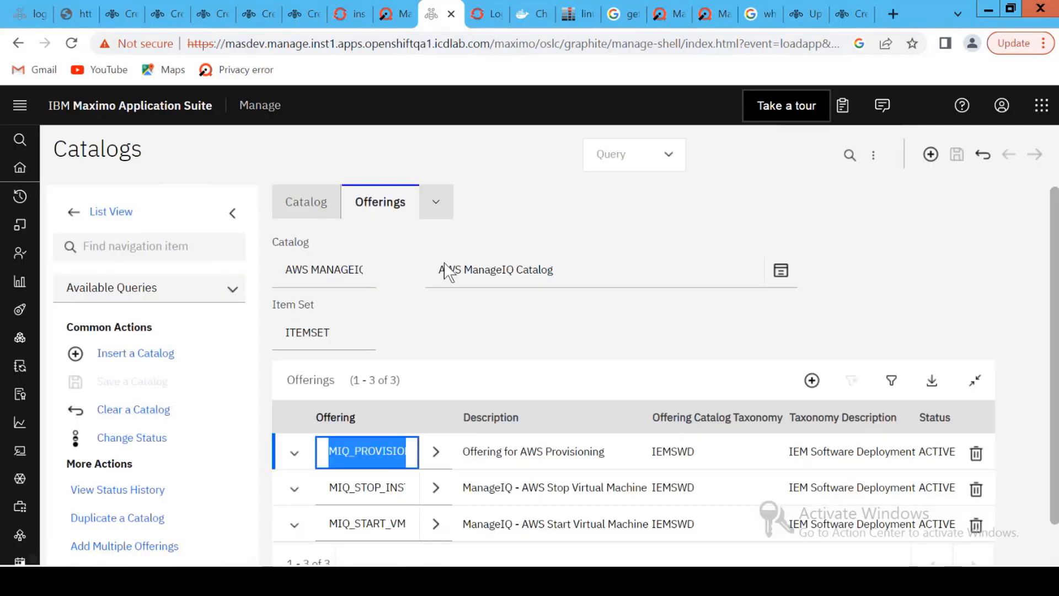
{"action": "scroll", "coordinate": [539, 246], "scroll_direction": "down", "scroll_amount": 1}
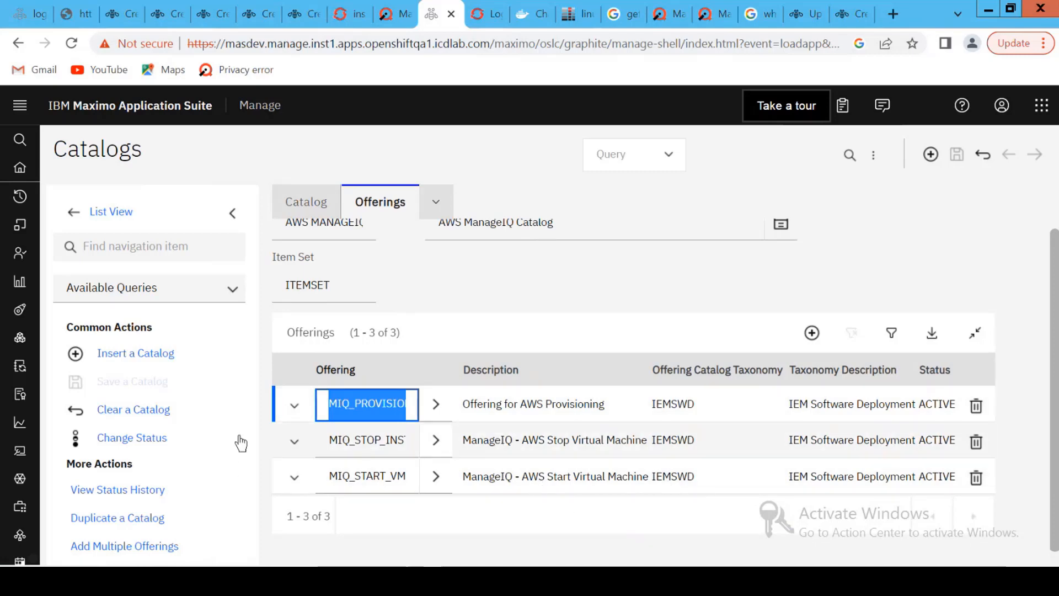
Go back to the Offerings application from the recently used applications.
{"action": "mouse_move", "coordinate": [3, 198]}
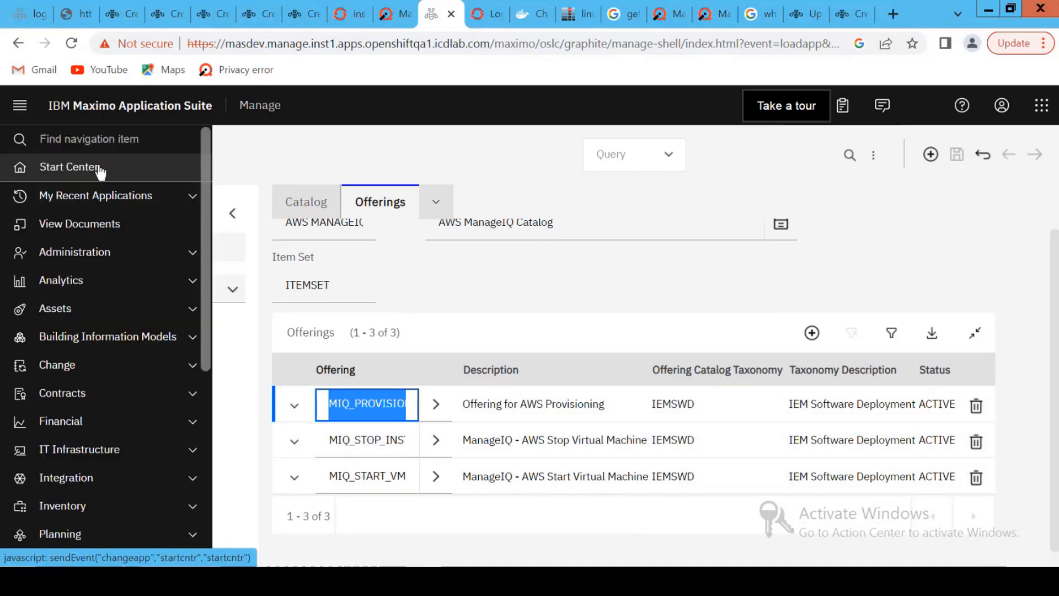
{"action": "left_click", "coordinate": [99, 205]}
{"action": "left_click", "coordinate": [88, 249]}
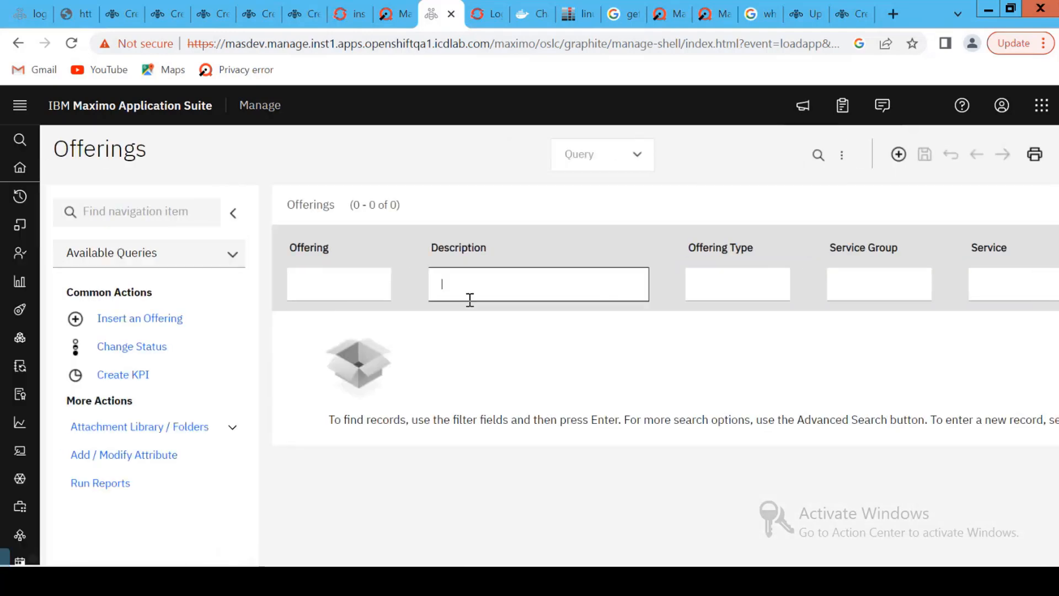
Filter offerings by description 'mana' and open the MIQ_START_VM offering.
{"action": "left_click", "coordinate": [317, 291]}
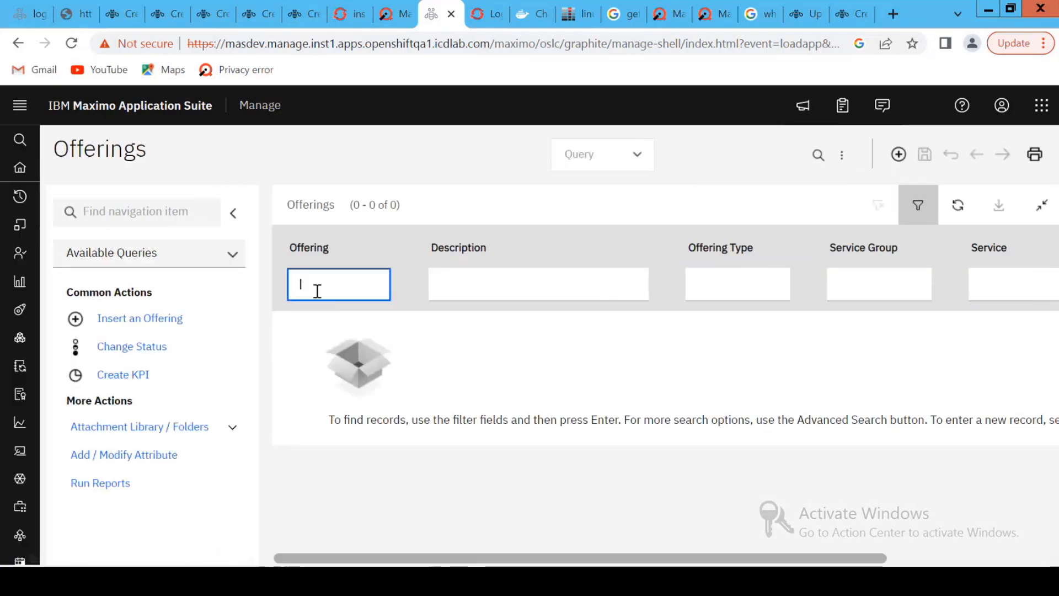
{"action": "left_click", "coordinate": [347, 282]}
{"action": "type", "text": "aws"}
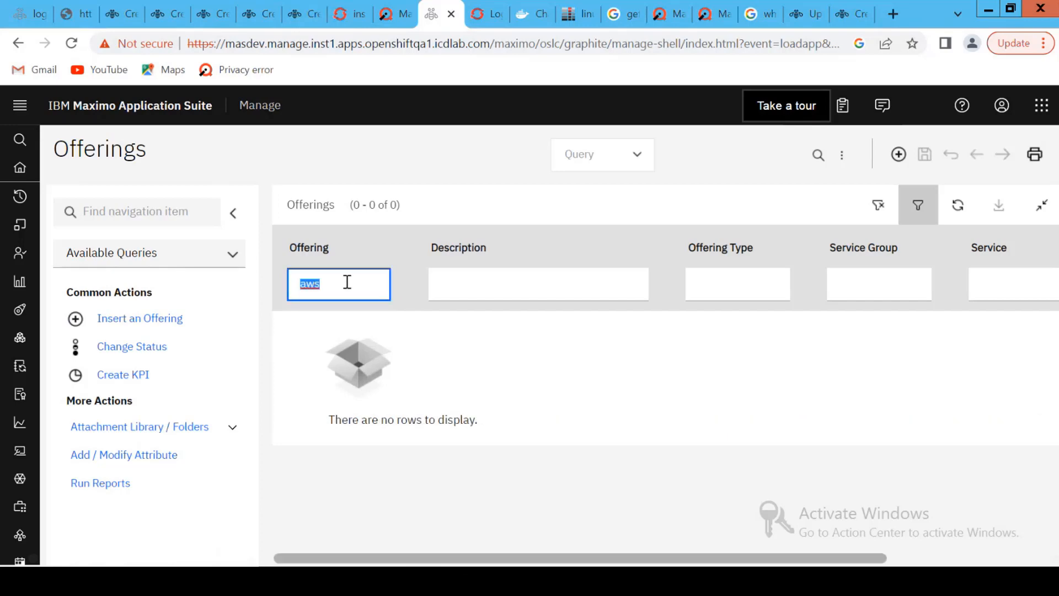
{"action": "type", "text": "m,a"}
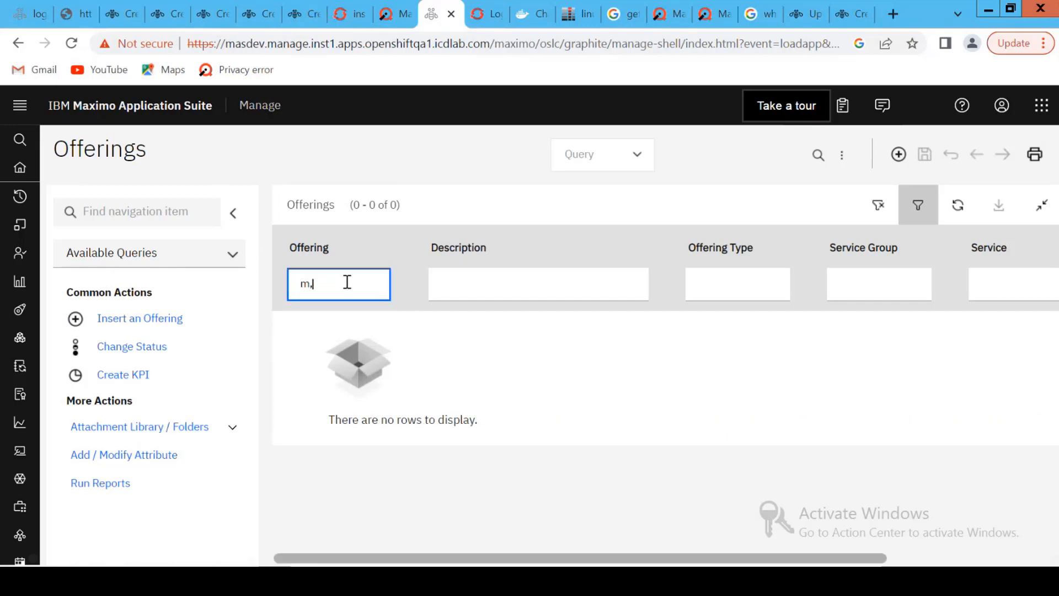
{"action": "key", "text": "BackSpace"}
{"action": "key", "text": "BackSpace"}
{"action": "left_click", "coordinate": [484, 270]}
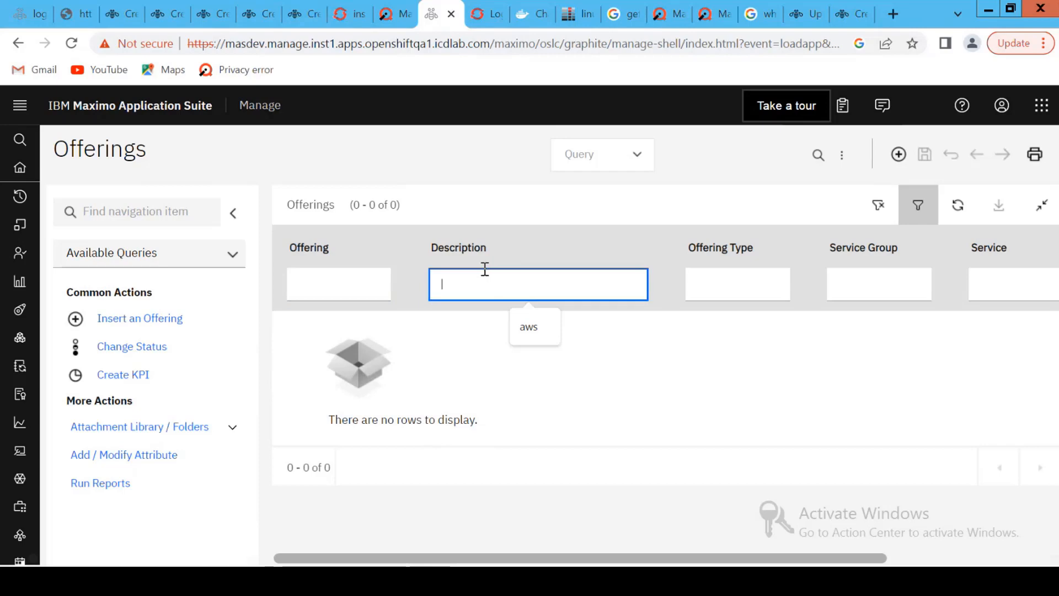
{"action": "type", "text": "mana"}
{"action": "key", "text": "Return"}
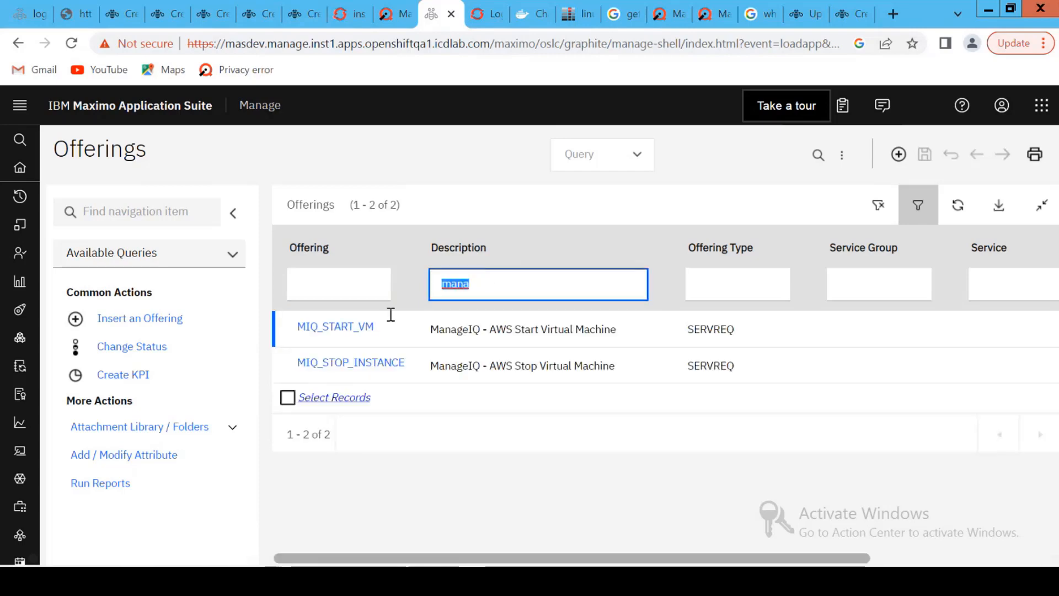
{"action": "left_click", "coordinate": [322, 328]}
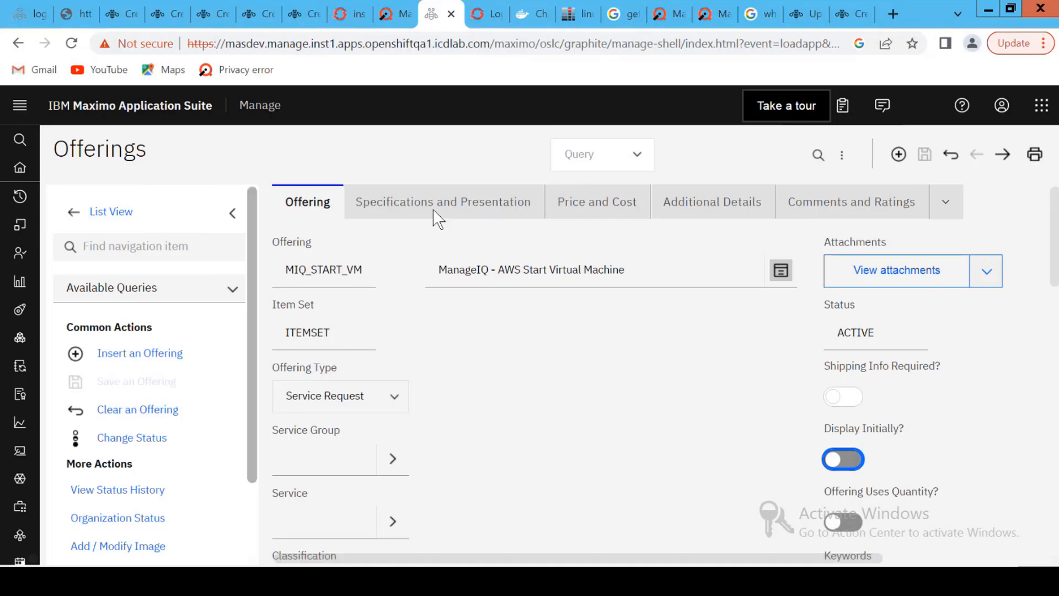
Review workflow settings PMSC_LMD1 and PMSC_FMD1 and bring up options for ticket template 1003.
{"action": "scroll", "coordinate": [334, 275], "scroll_direction": "down", "scroll_amount": 1}
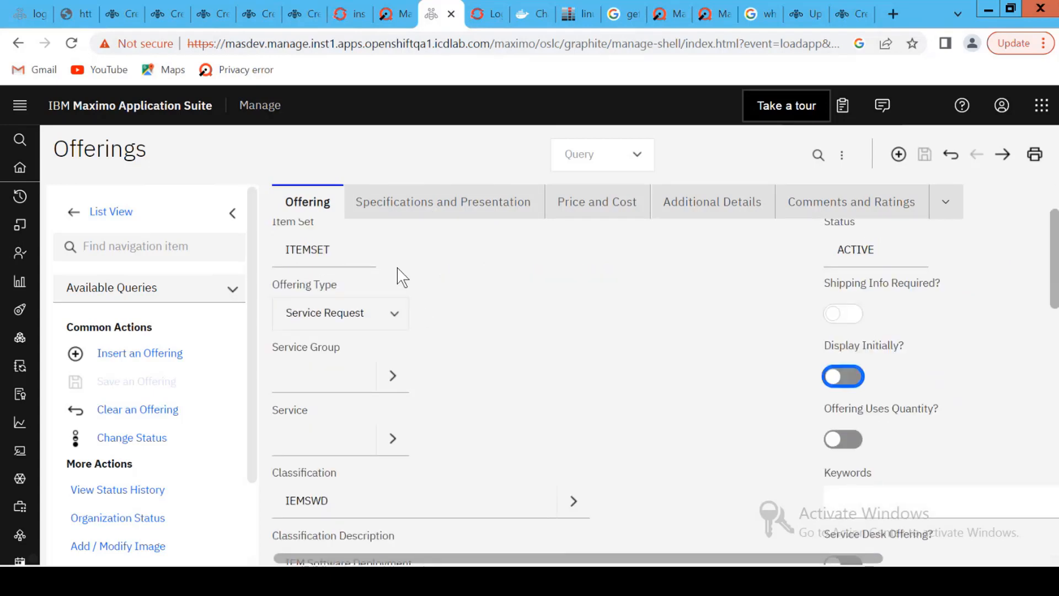
{"action": "scroll", "coordinate": [398, 267], "scroll_direction": "up", "scroll_amount": 1}
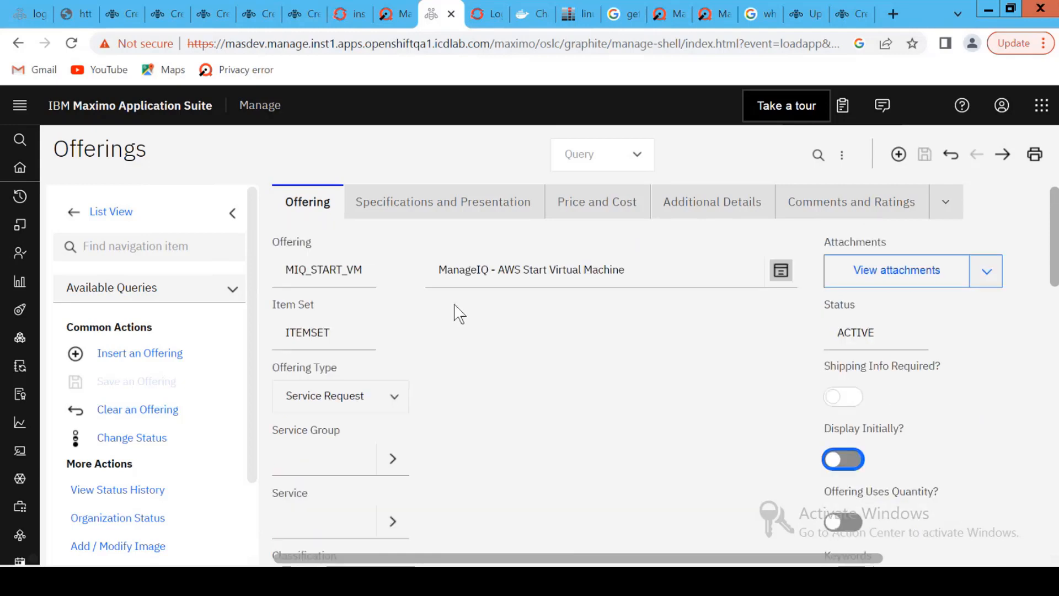
{"action": "scroll", "coordinate": [539, 355], "scroll_direction": "down", "scroll_amount": 2}
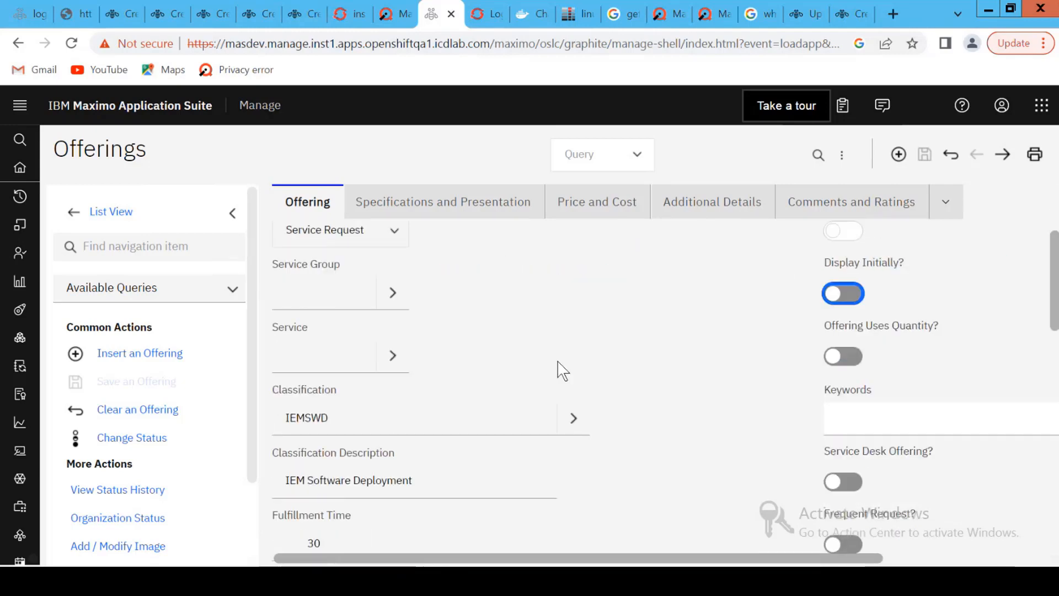
{"action": "scroll", "coordinate": [558, 362], "scroll_direction": "down", "scroll_amount": 5}
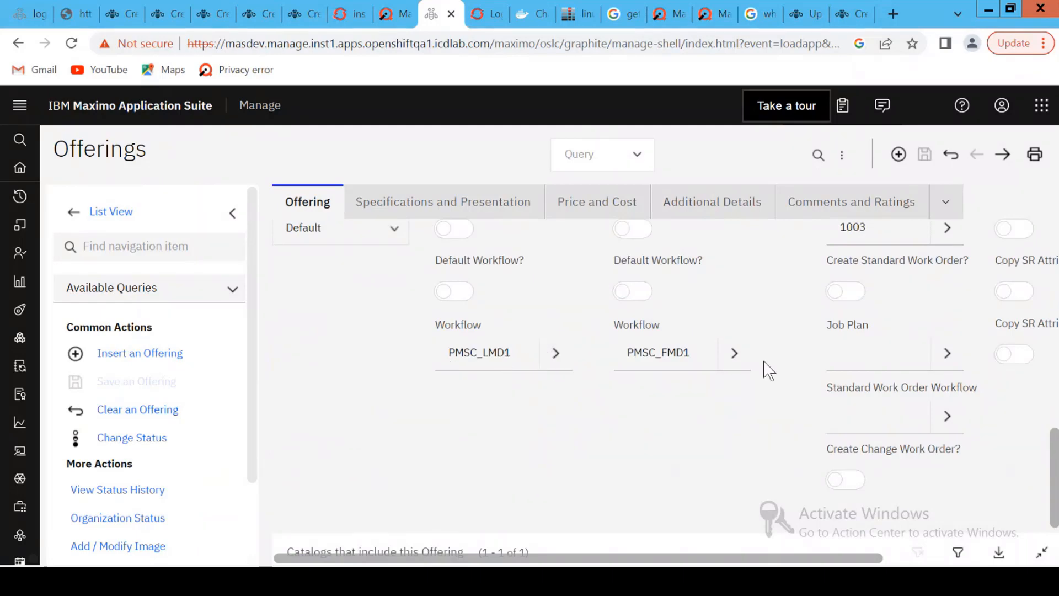
{"action": "left_click", "coordinate": [946, 228]}
Go to ticket template 1003 and inspect its description 'ManageIQ - AWS Start Virtual Machine'.
{"action": "left_click", "coordinate": [959, 293]}
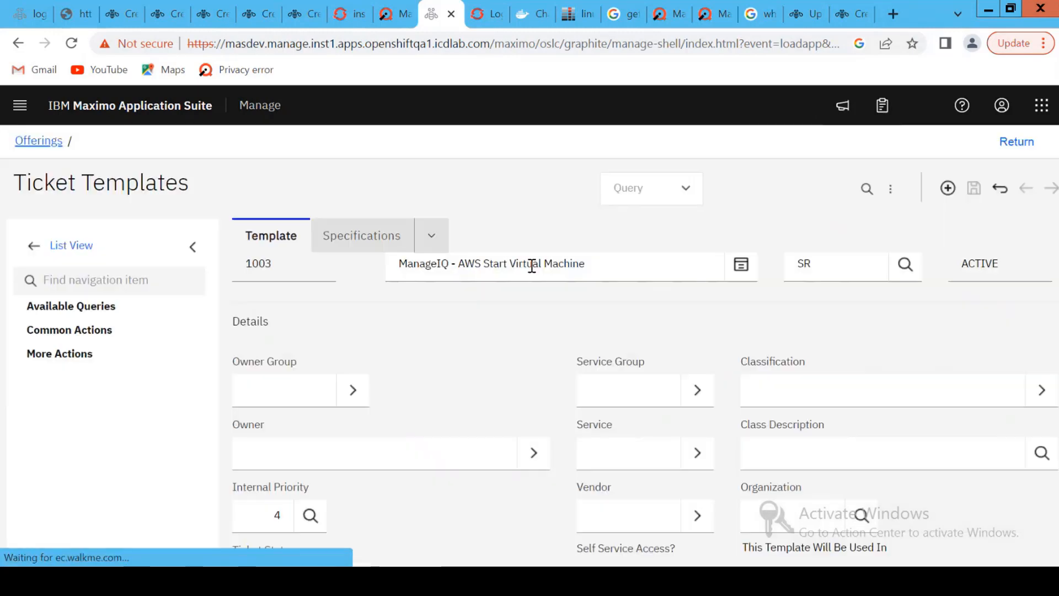
{"action": "left_click_drag", "start_coordinate": [597, 307], "coordinate": [457, 313]}
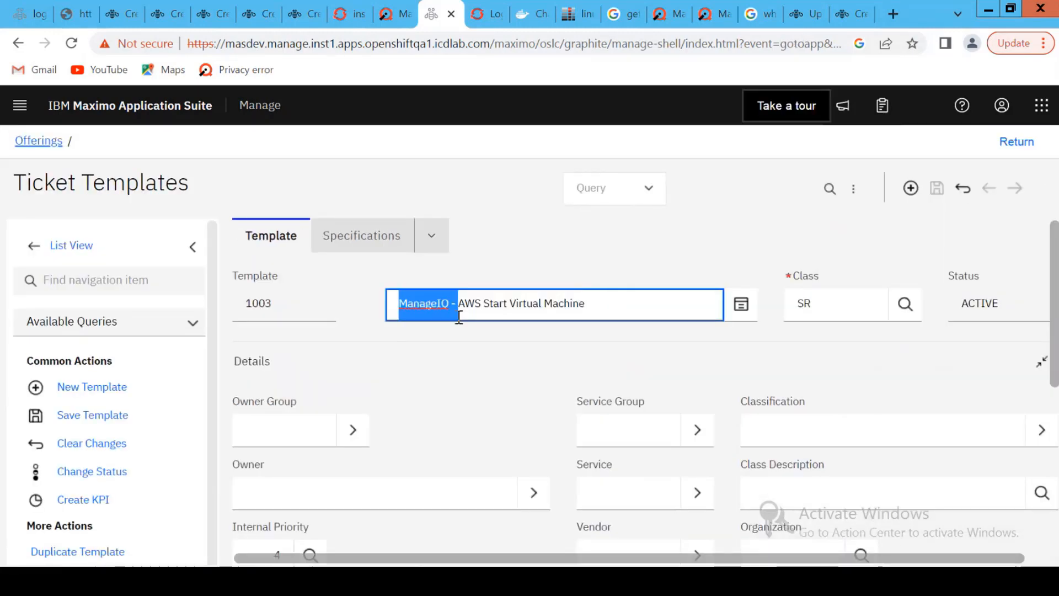
{"action": "left_click", "coordinate": [590, 308]}
{"action": "left_click_drag", "start_coordinate": [624, 301], "coordinate": [396, 302]}
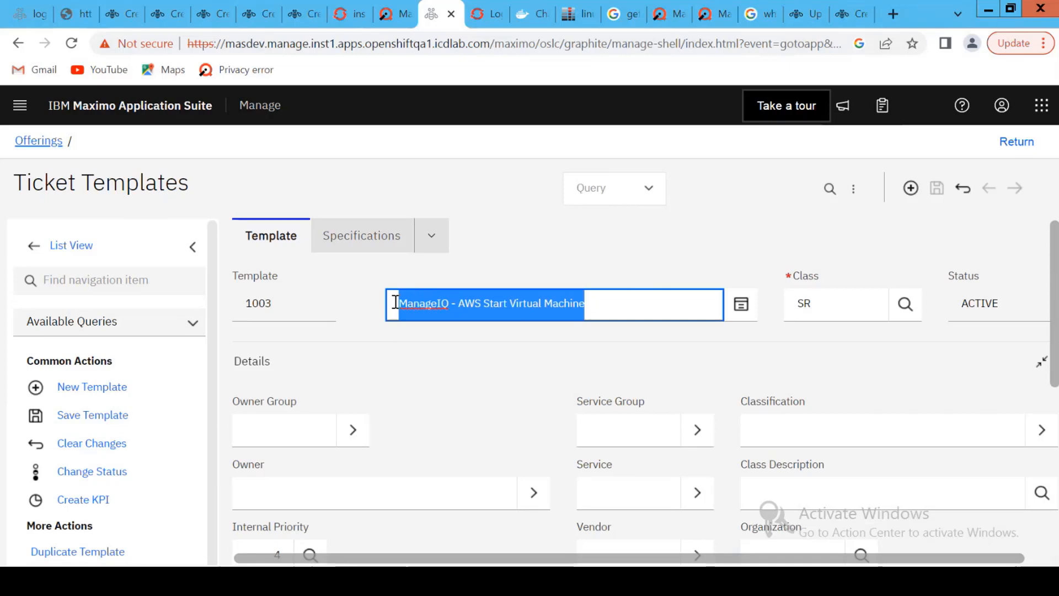
{"action": "left_click", "coordinate": [608, 349]}
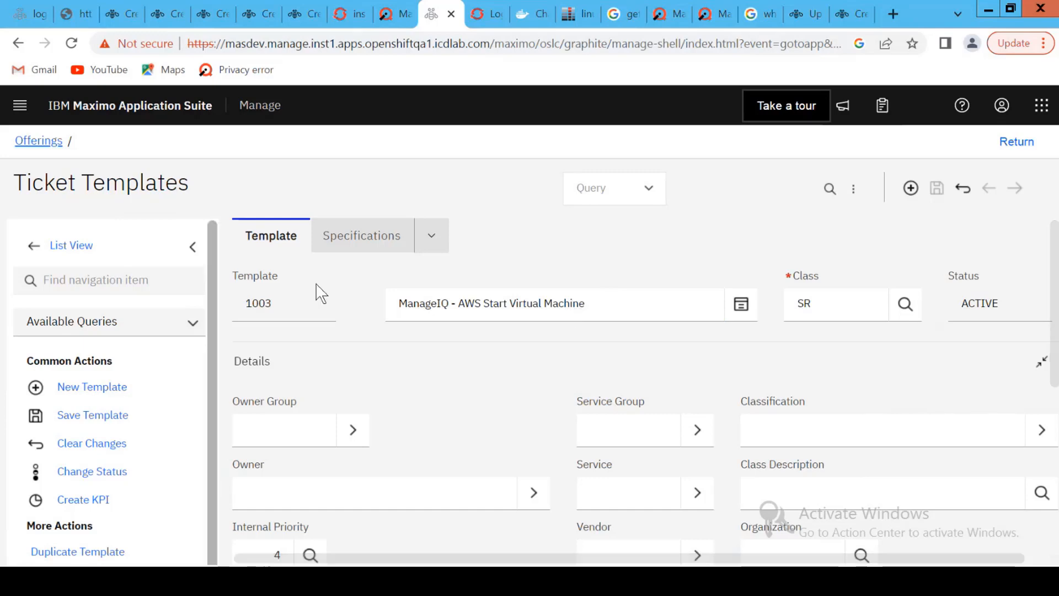
{"action": "left_click_drag", "start_coordinate": [597, 304], "coordinate": [395, 373]}
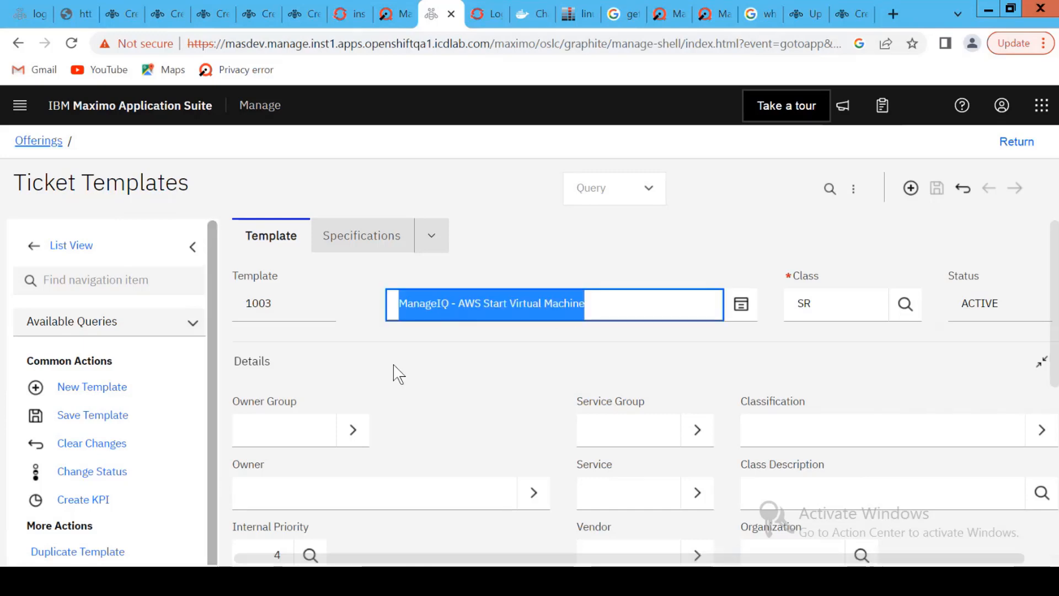
{"action": "scroll", "coordinate": [577, 389], "scroll_direction": "down", "scroll_amount": 3}
{"action": "scroll", "coordinate": [491, 364], "scroll_direction": "up", "scroll_amount": 3}
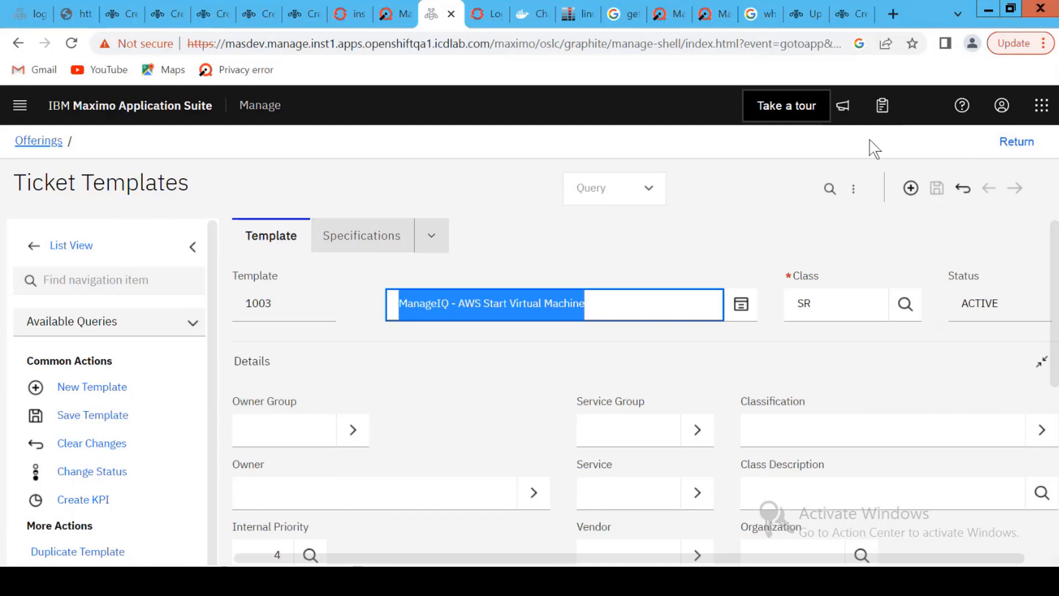
Return to MIQ_START_VM, read its long description, and check attribute VM_NAME defaulting to ICD_VM_ManageIQ.
{"action": "left_click", "coordinate": [1010, 148]}
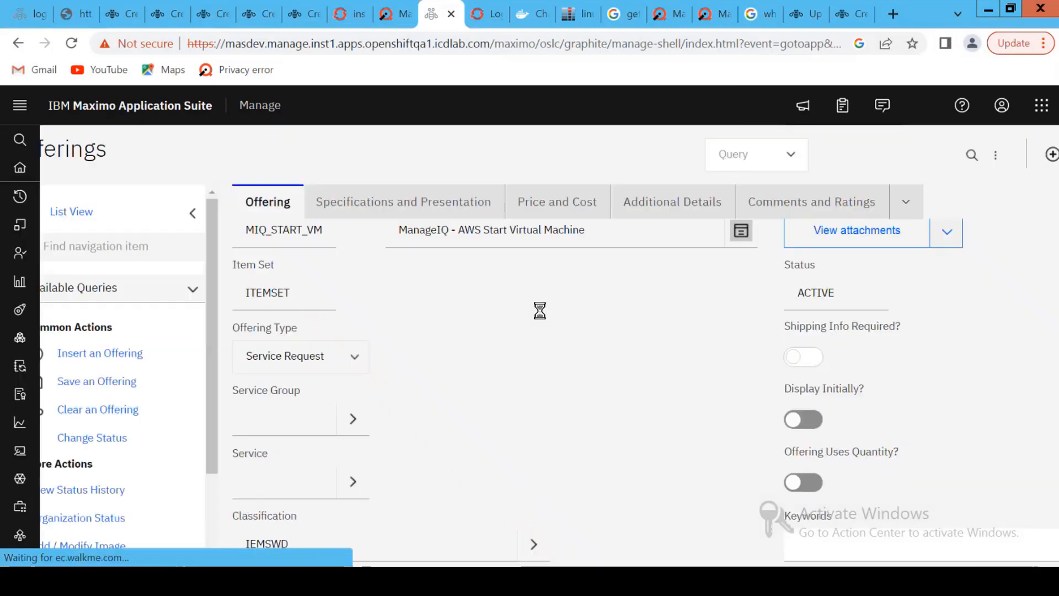
{"action": "scroll", "coordinate": [501, 346], "scroll_direction": "up", "scroll_amount": 8}
{"action": "scroll", "coordinate": [138, 441], "scroll_direction": "down", "scroll_amount": 2}
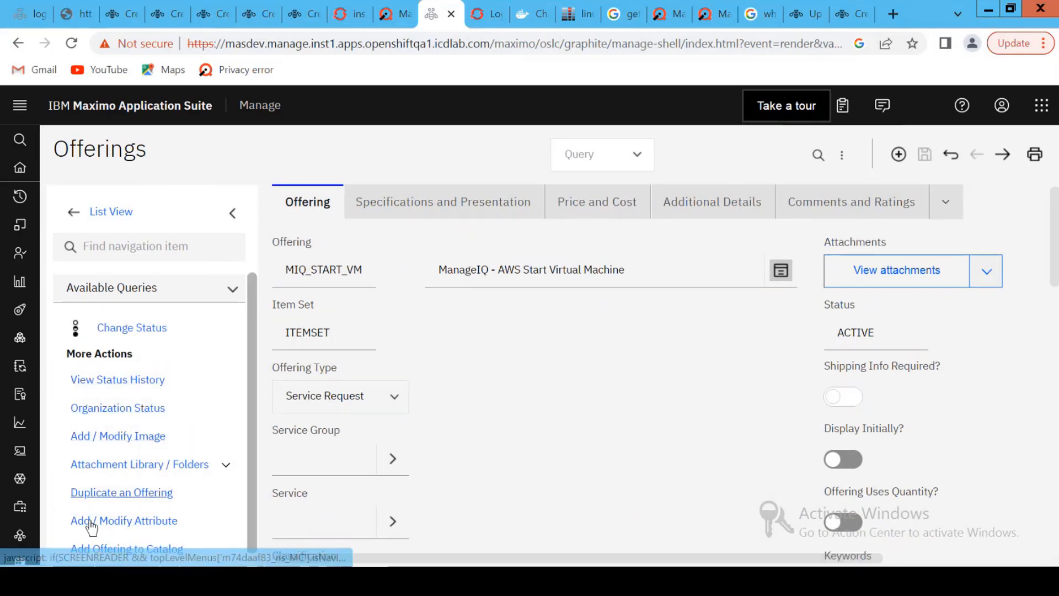
{"action": "left_click", "coordinate": [457, 196]}
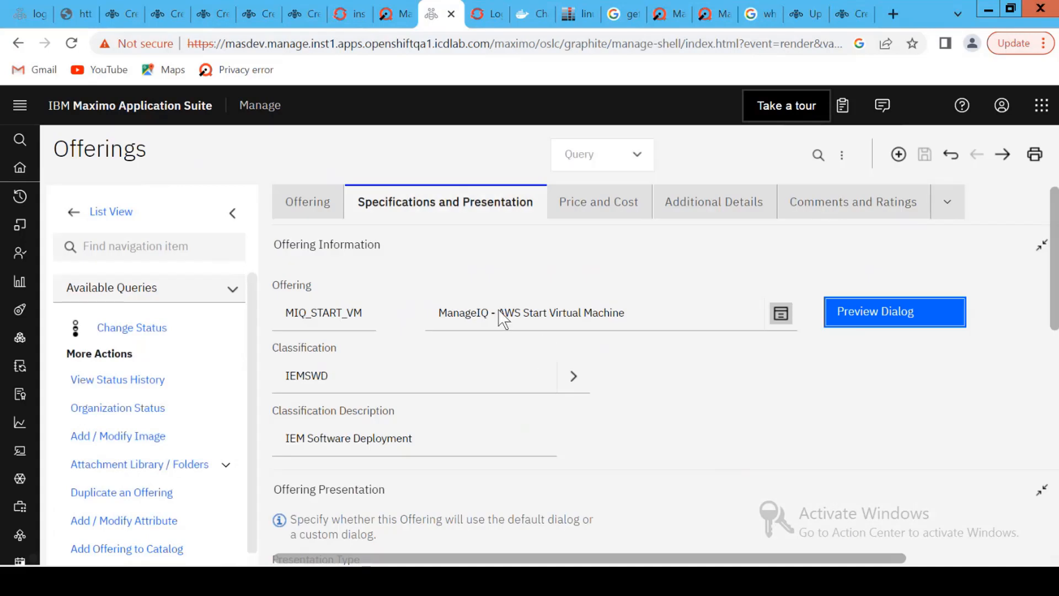
{"action": "left_click", "coordinate": [781, 313]}
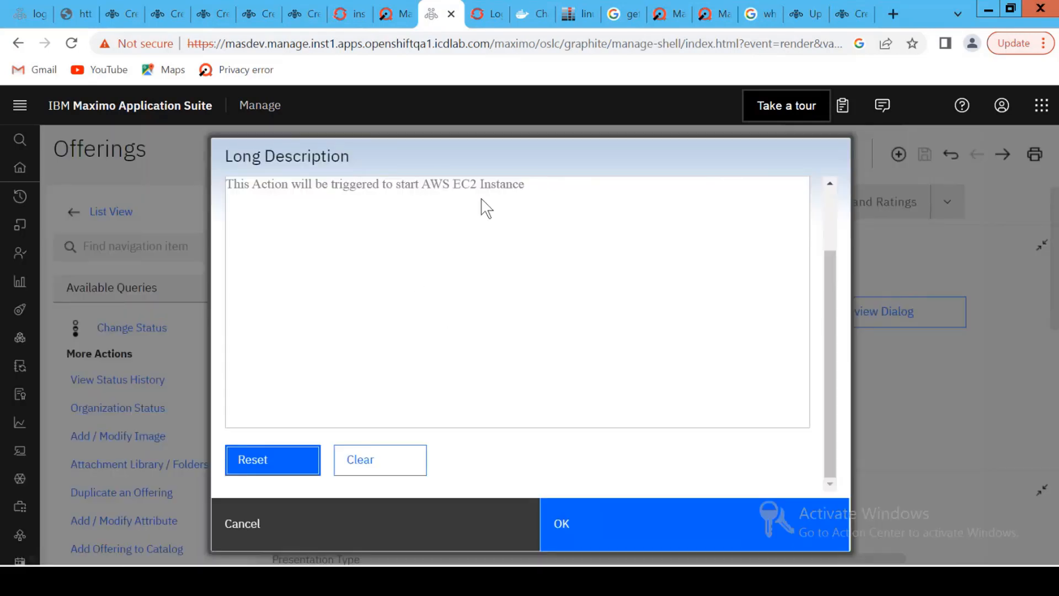
{"action": "left_click", "coordinate": [636, 503]}
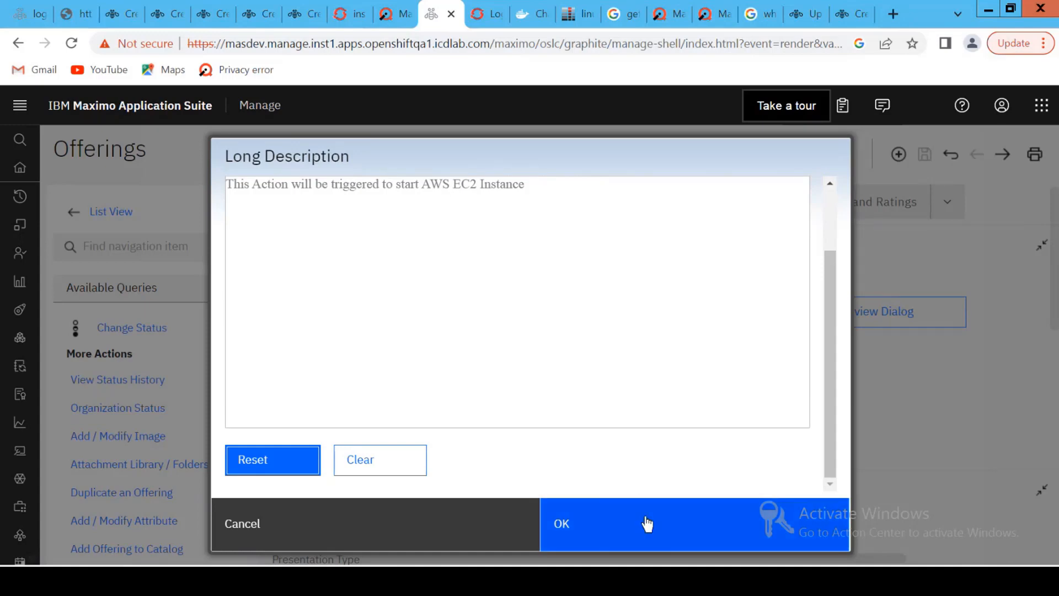
{"action": "scroll", "coordinate": [554, 402], "scroll_direction": "down", "scroll_amount": 2}
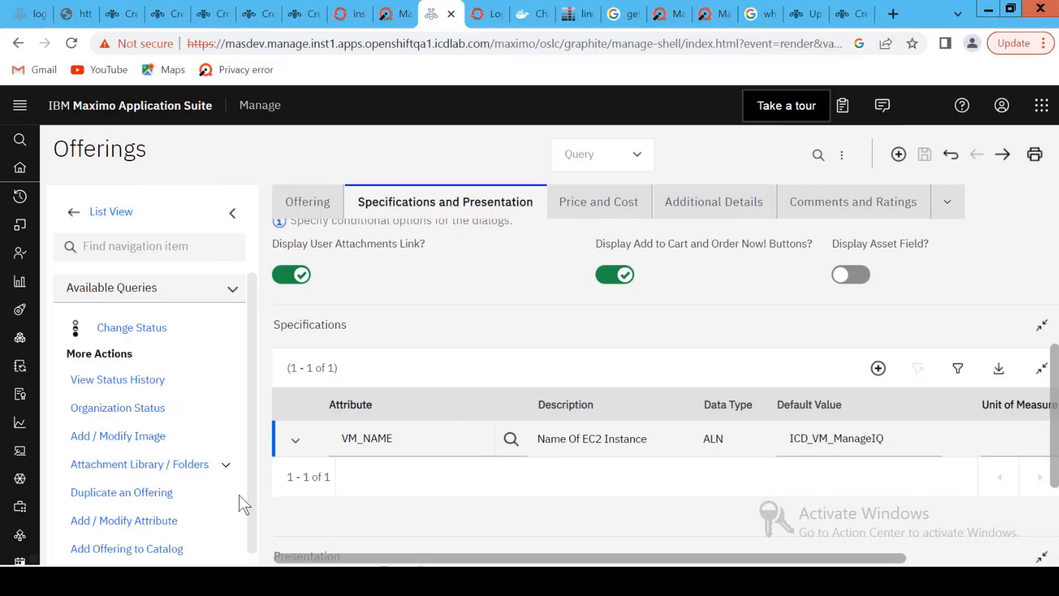
{"action": "left_click", "coordinate": [136, 530]}
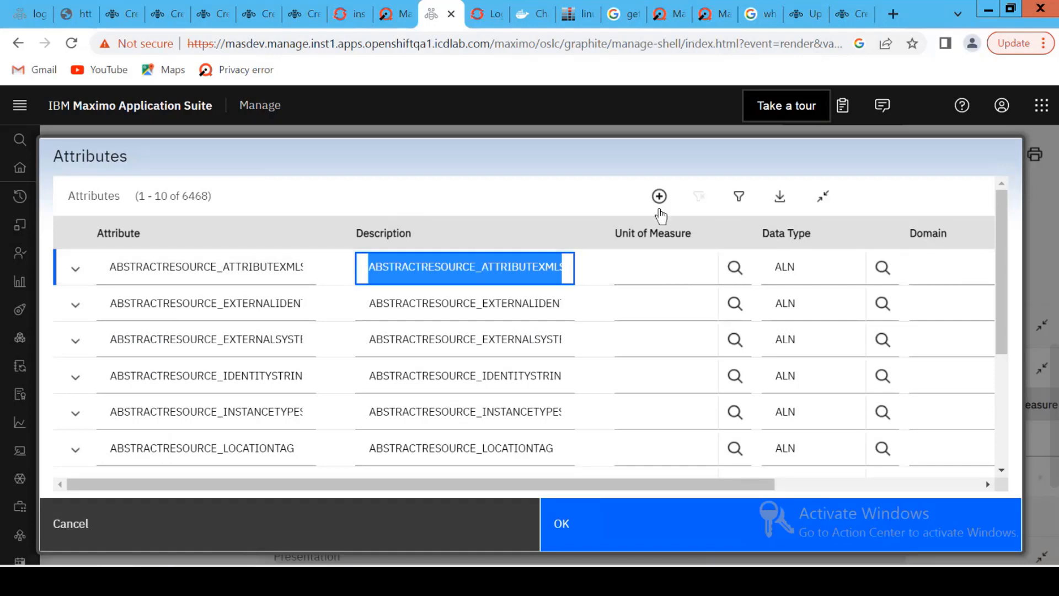
{"action": "left_click", "coordinate": [659, 196]}
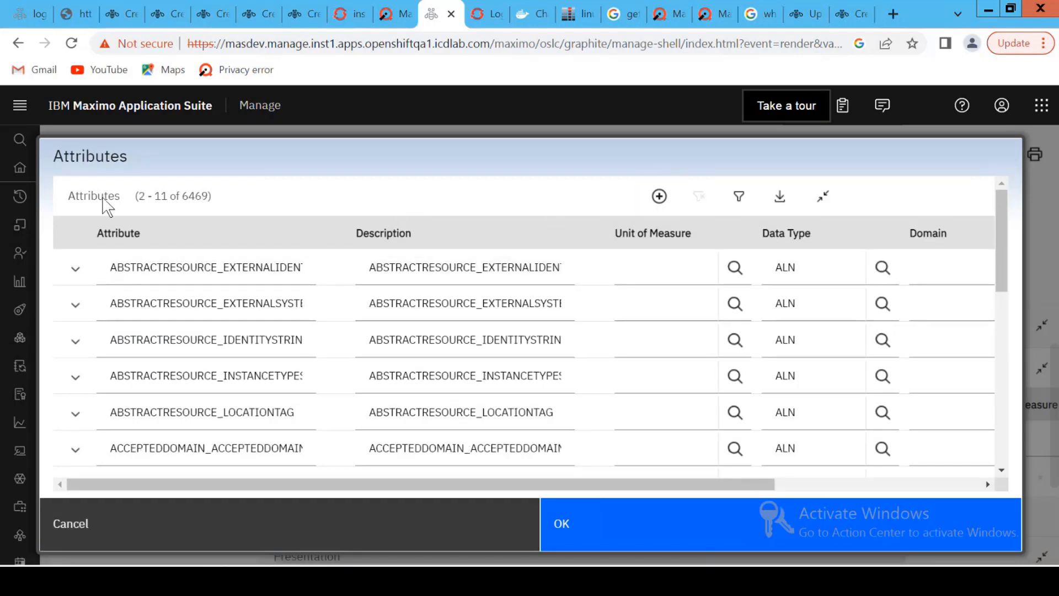
{"action": "left_click", "coordinate": [739, 196]}
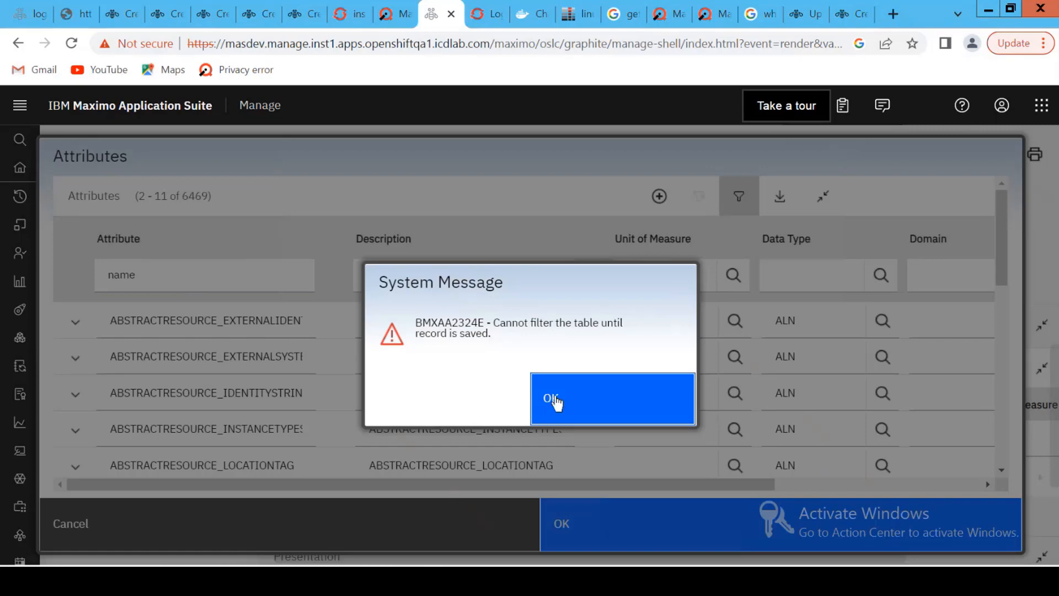
{"action": "left_click", "coordinate": [561, 402]}
{"action": "scroll", "coordinate": [634, 458], "scroll_direction": "down", "scroll_amount": 10}
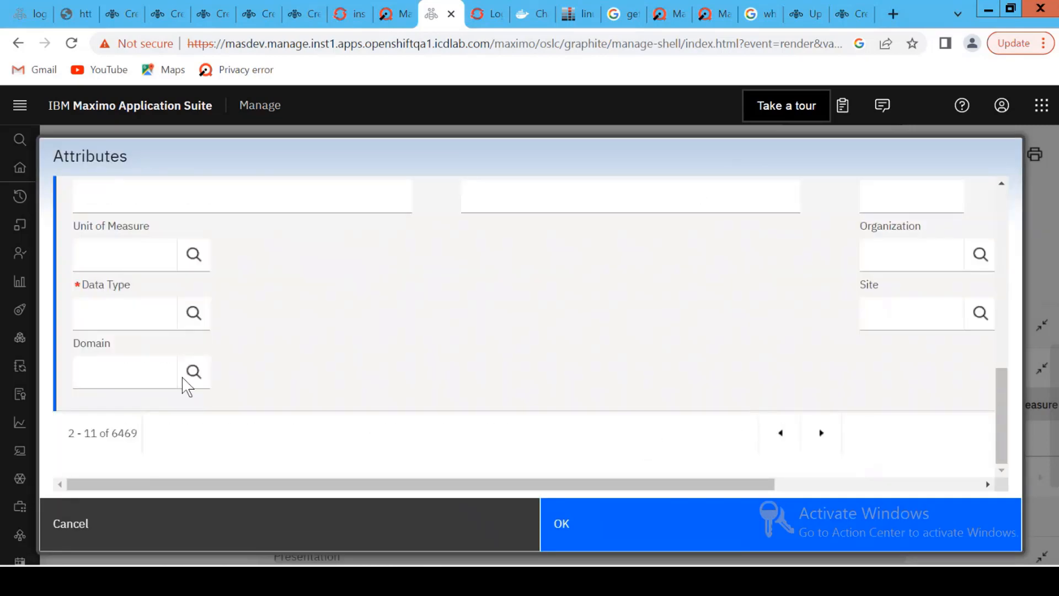
{"action": "scroll", "coordinate": [570, 379], "scroll_direction": "up", "scroll_amount": 5}
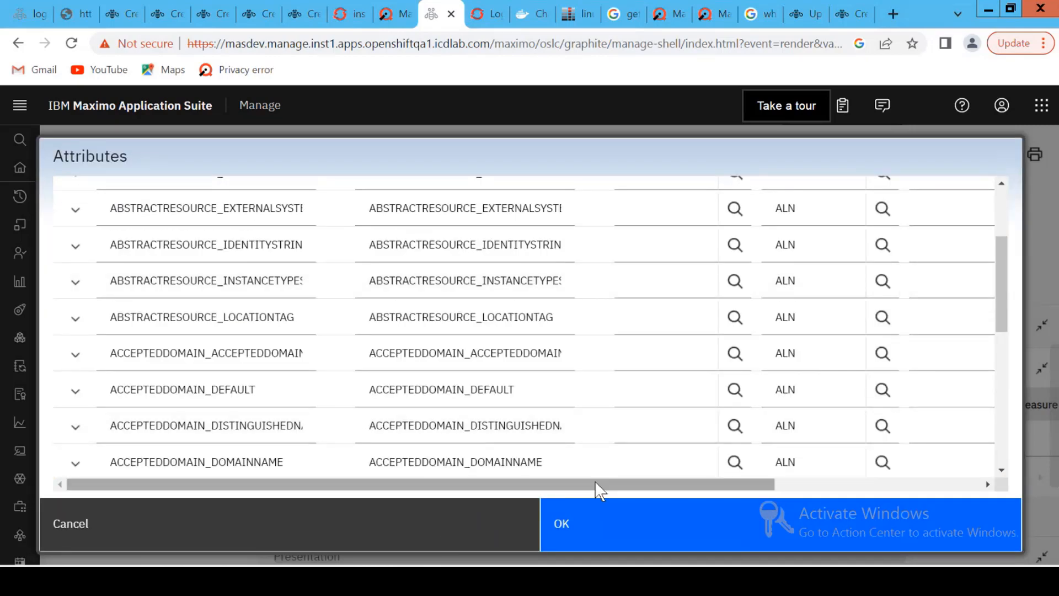
{"action": "left_click_drag", "start_coordinate": [627, 490], "coordinate": [834, 489]}
{"action": "scroll", "coordinate": [468, 388], "scroll_direction": "down", "scroll_amount": 5}
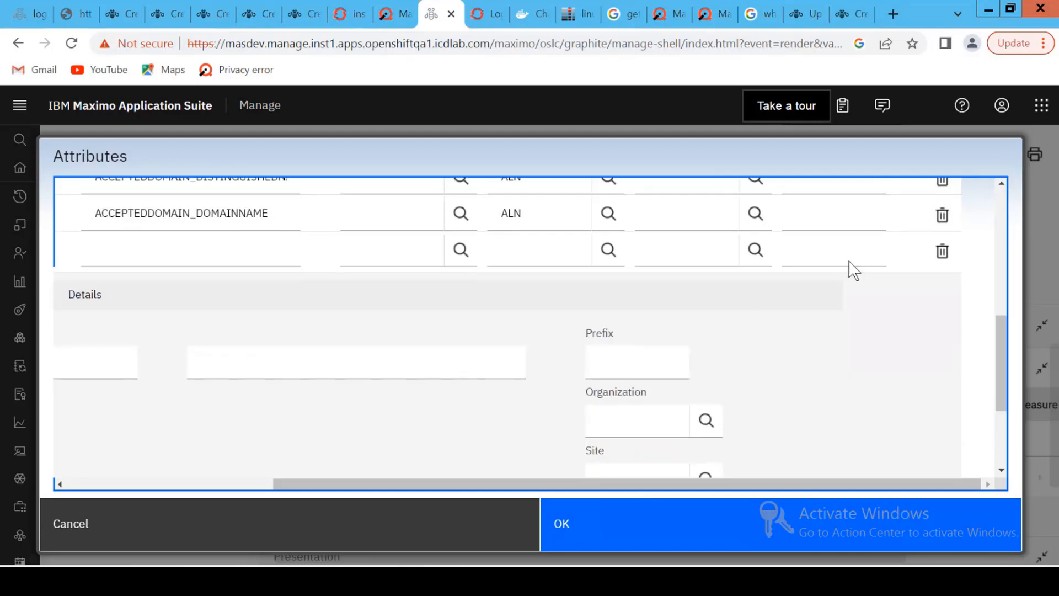
{"action": "left_click", "coordinate": [943, 251]}
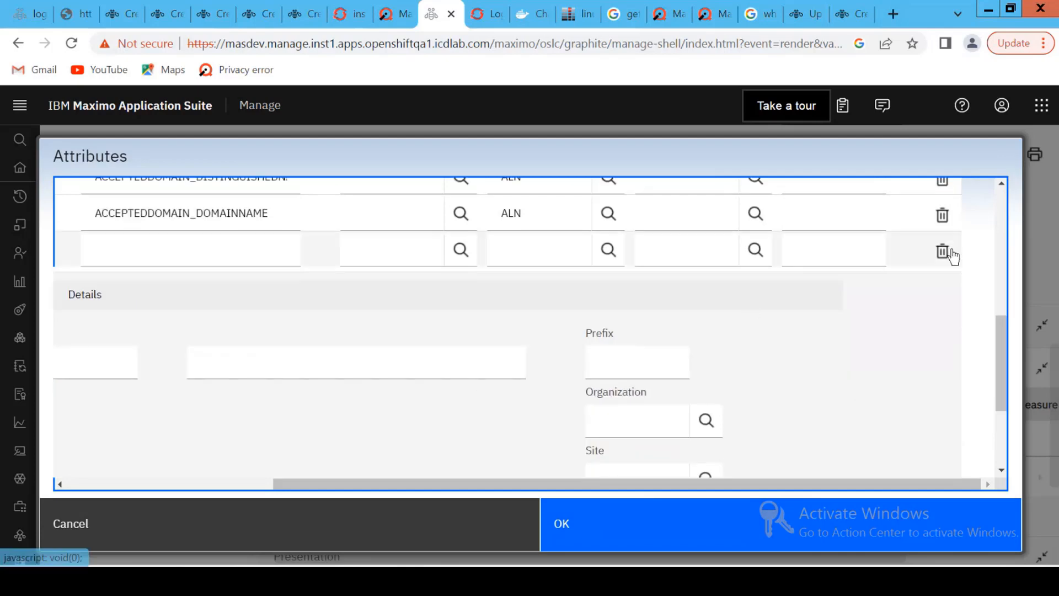
{"action": "left_click", "coordinate": [418, 545]}
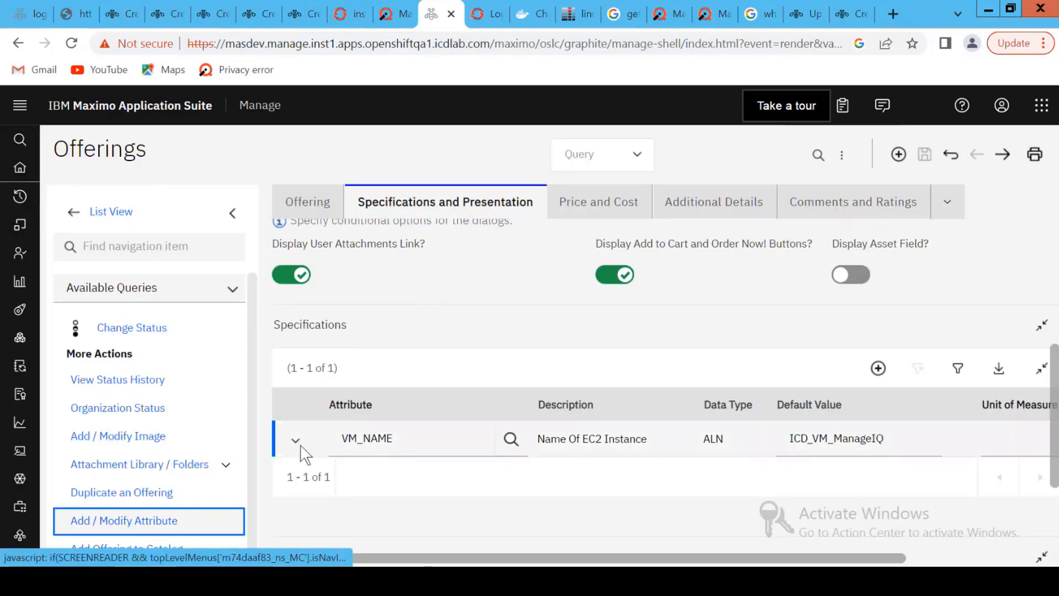
{"action": "left_click", "coordinate": [162, 524]}
{"action": "left_click", "coordinate": [738, 199]}
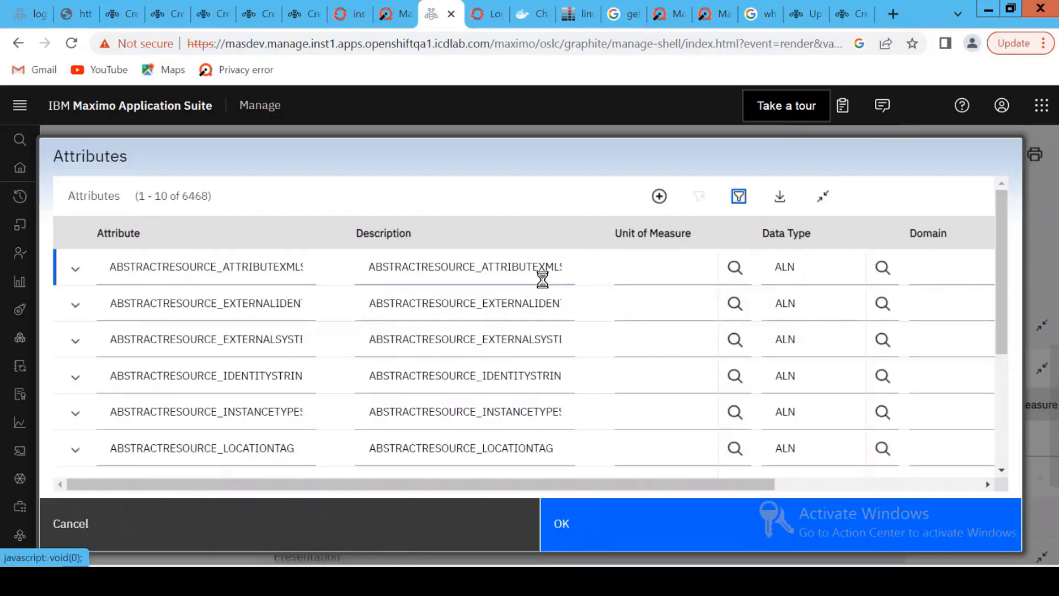
{"action": "left_click", "coordinate": [138, 275]}
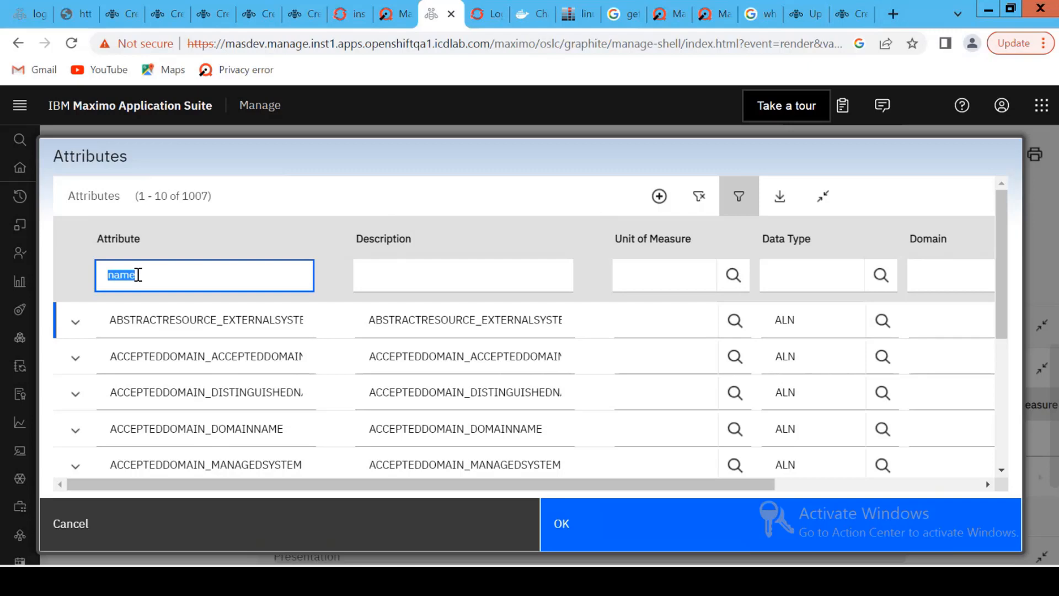
{"action": "type", "text": "M"}
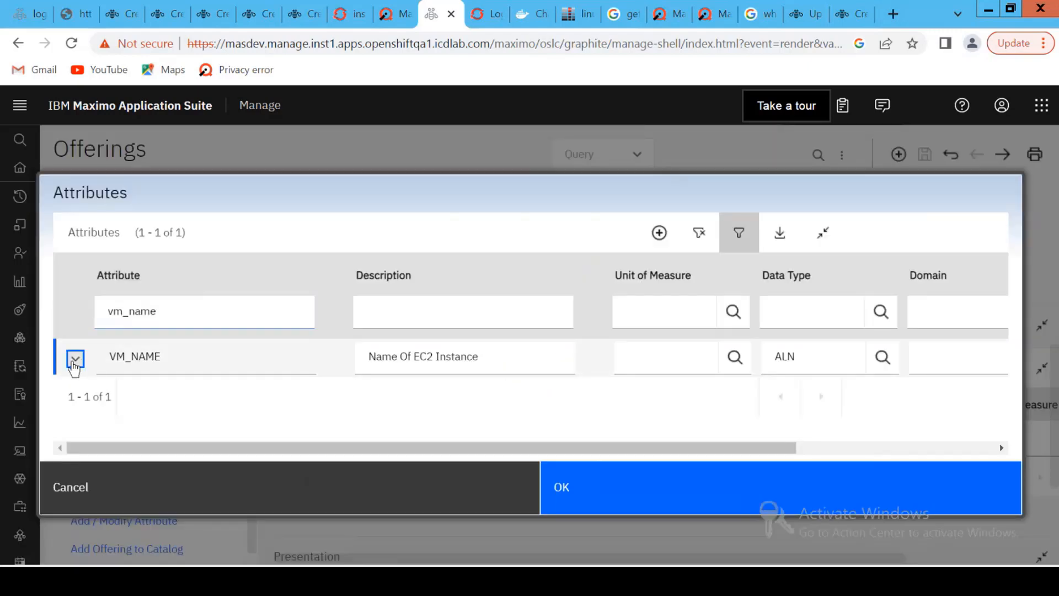
{"action": "left_click", "coordinate": [75, 357]}
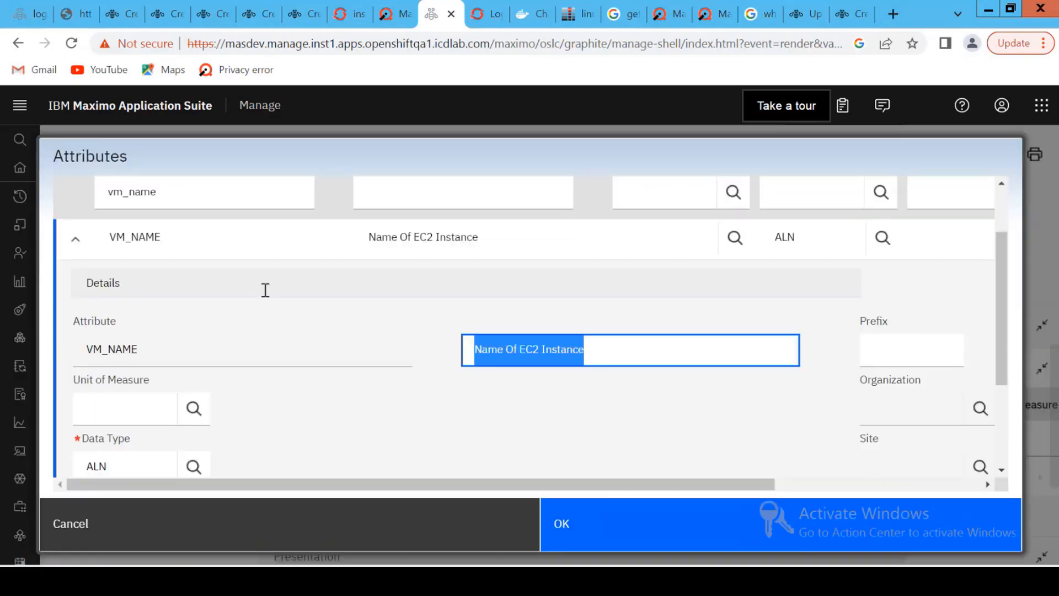
{"action": "scroll", "coordinate": [265, 290], "scroll_direction": "down", "scroll_amount": 1}
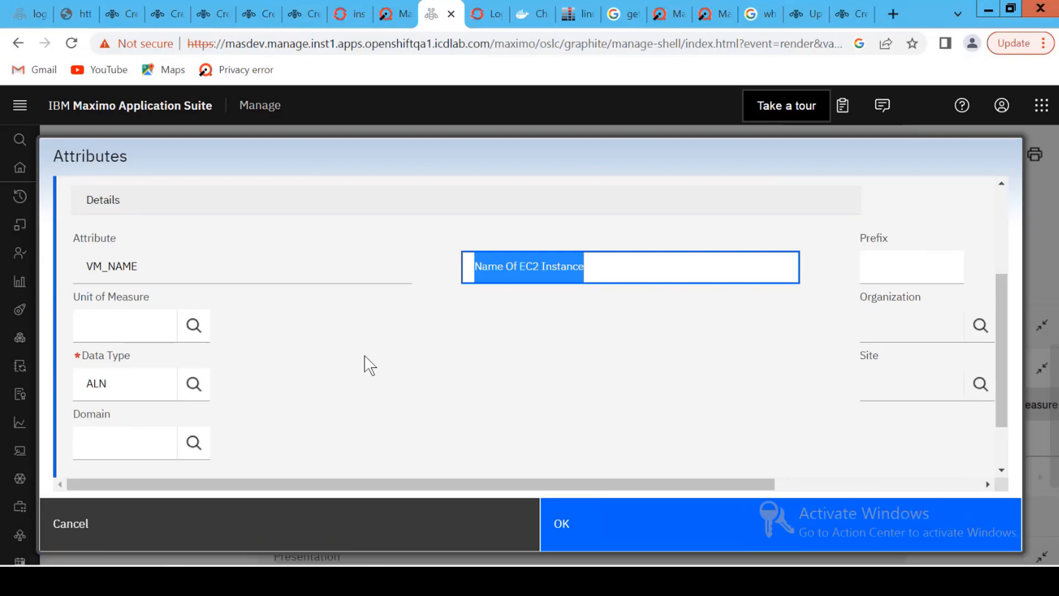
{"action": "scroll", "coordinate": [369, 365], "scroll_direction": "down", "scroll_amount": 1}
{"action": "left_click_drag", "start_coordinate": [277, 485], "coordinate": [339, 486]}
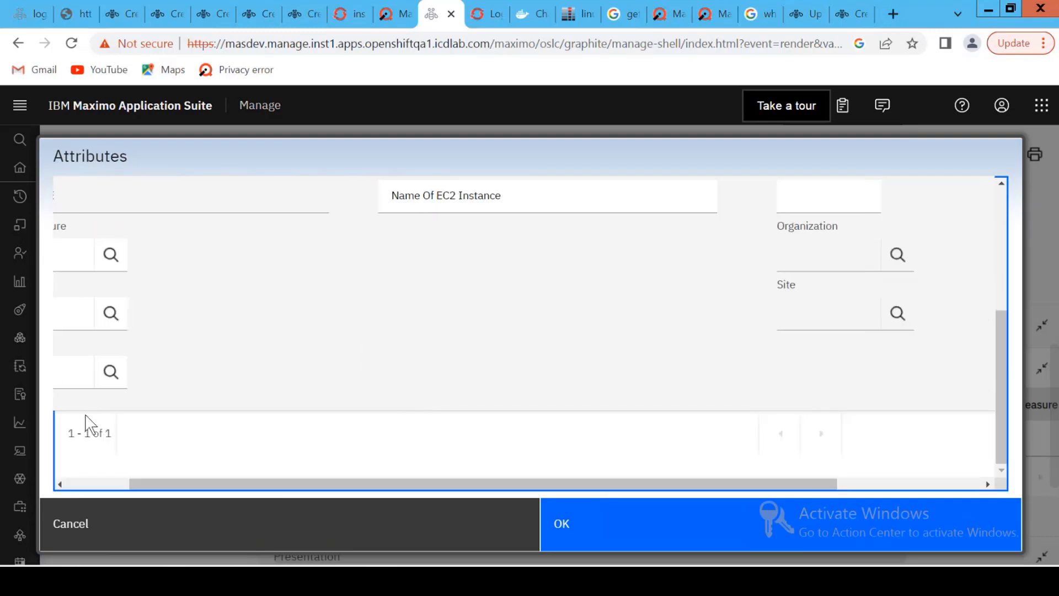
{"action": "left_click_drag", "start_coordinate": [193, 489], "coordinate": [92, 495]}
{"action": "scroll", "coordinate": [329, 383], "scroll_direction": "up", "scroll_amount": 3}
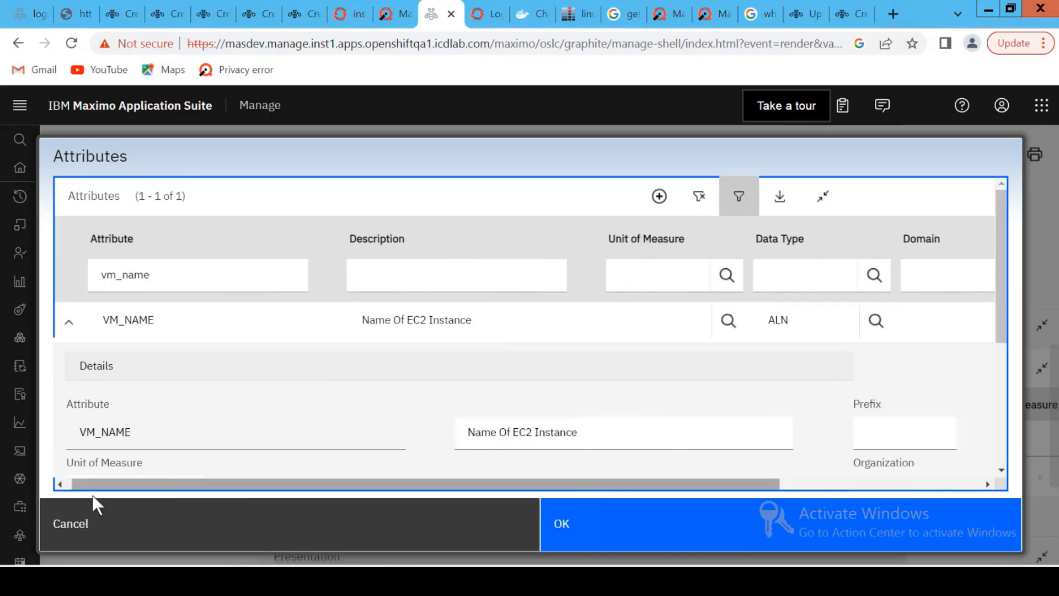
{"action": "left_click", "coordinate": [168, 518]}
{"action": "scroll", "coordinate": [548, 336], "scroll_direction": "down", "scroll_amount": 4}
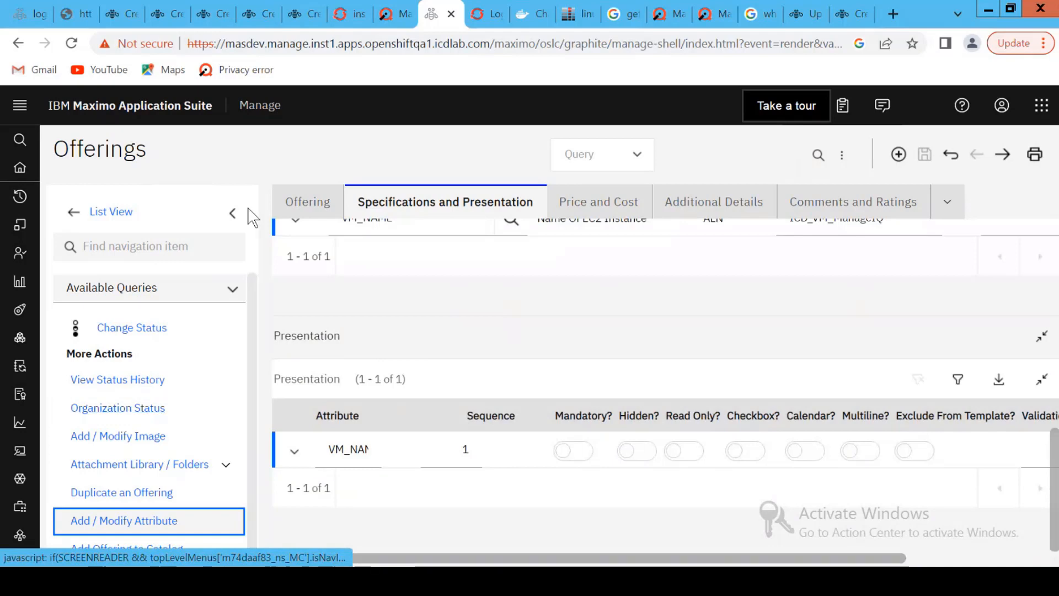
Go back to the offerings list and open the MIQ_STOP_INSTANCE offering.
{"action": "left_click", "coordinate": [306, 215]}
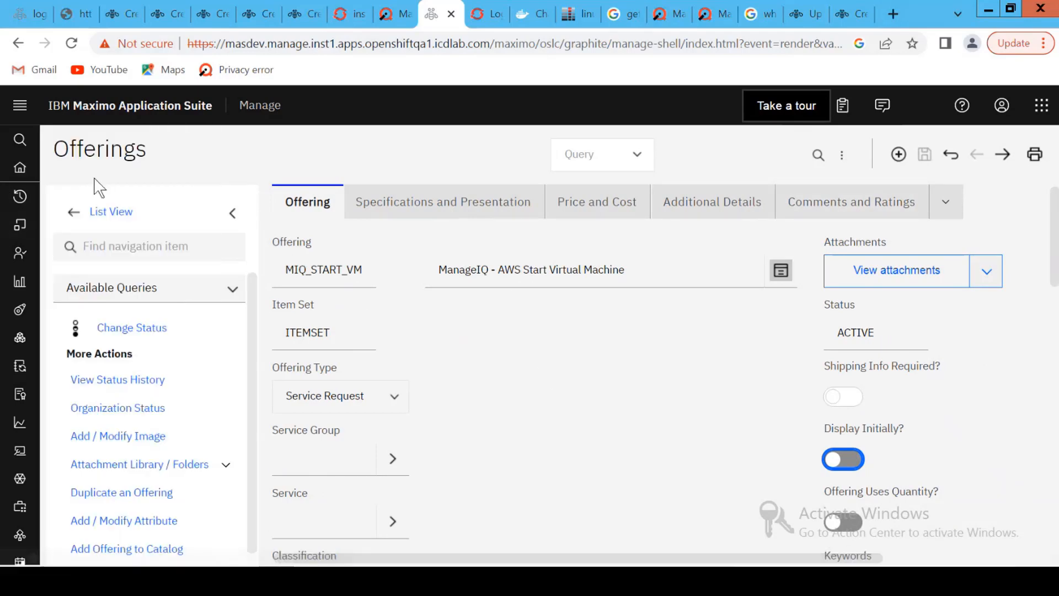
{"action": "mouse_move", "coordinate": [81, 224]}
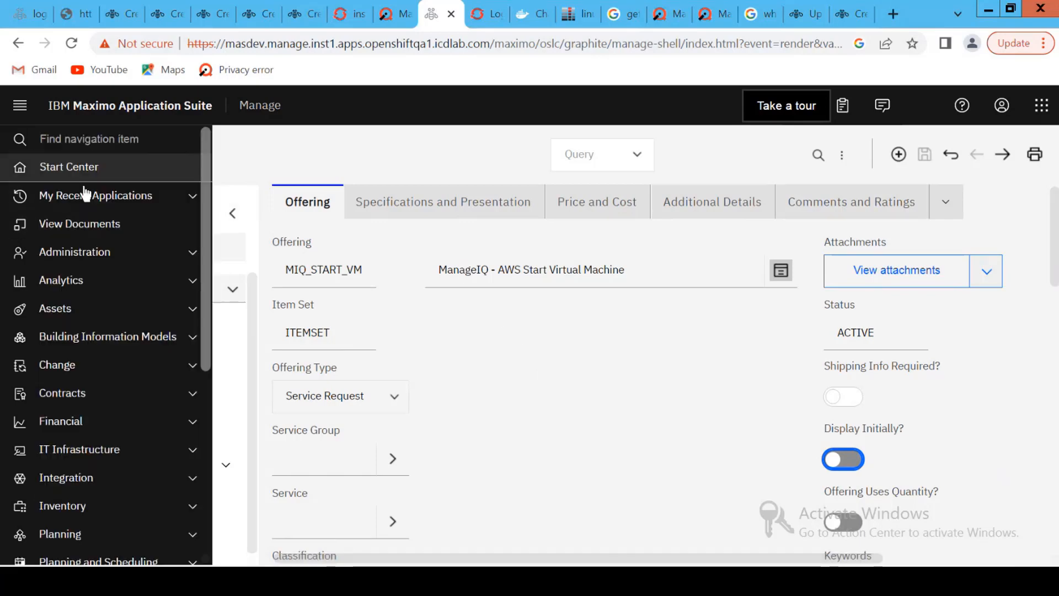
{"action": "left_click", "coordinate": [165, 227]}
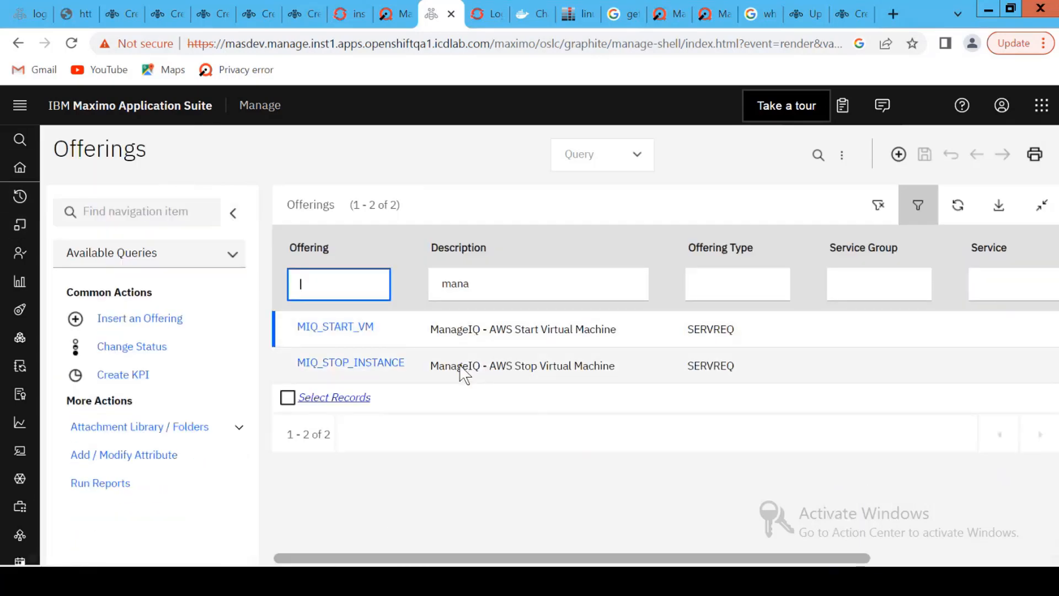
{"action": "left_click", "coordinate": [384, 364]}
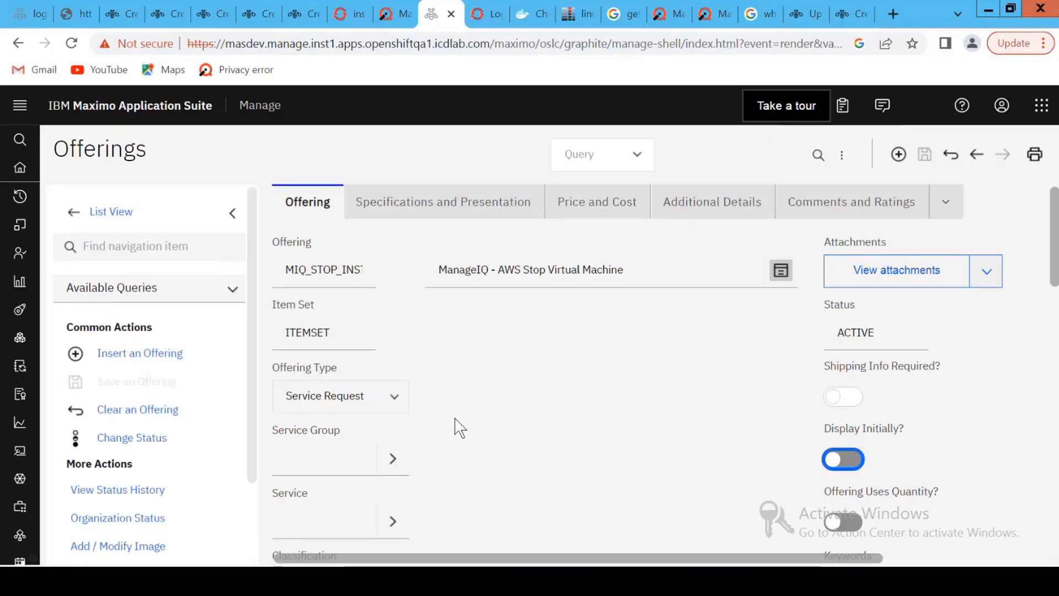
Review the Service Request Processing settings and bring up options for ticket template 1002.
{"action": "scroll", "coordinate": [554, 323], "scroll_direction": "down", "scroll_amount": 3}
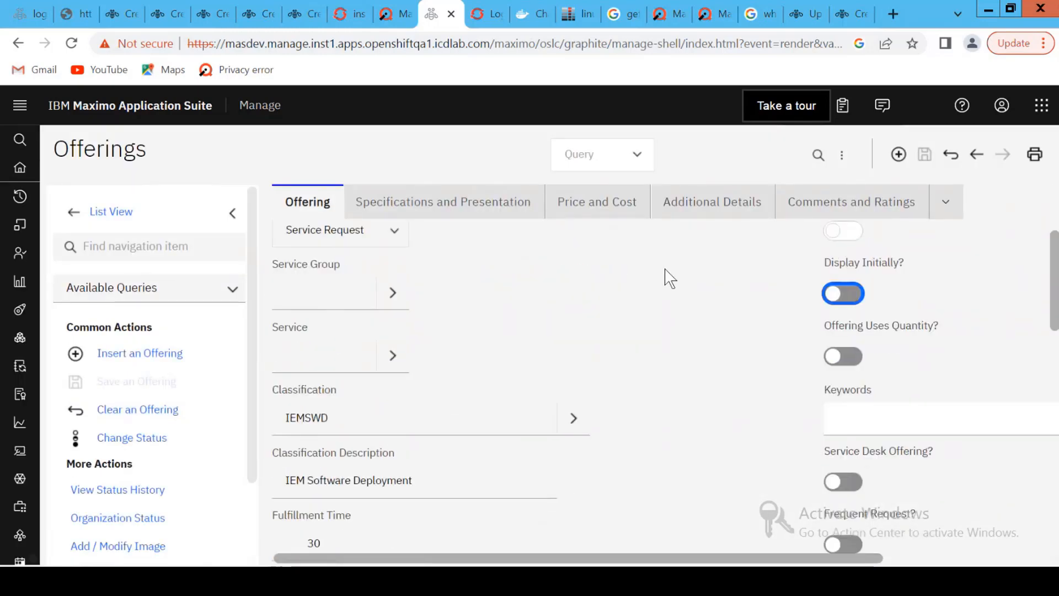
{"action": "scroll", "coordinate": [670, 293], "scroll_direction": "down", "scroll_amount": 10}
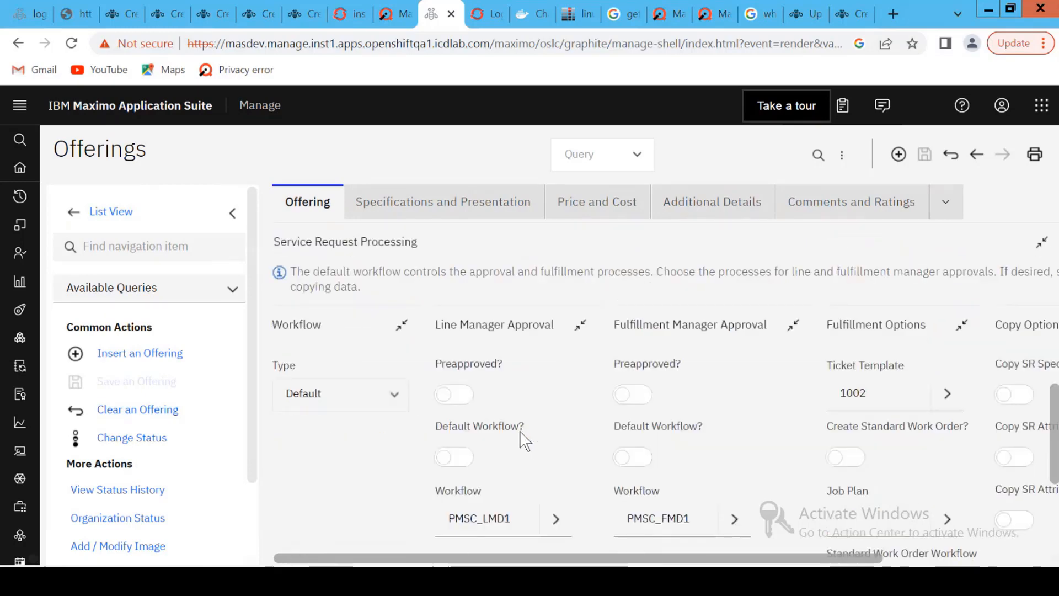
{"action": "scroll", "coordinate": [446, 526], "scroll_direction": "down", "scroll_amount": 3}
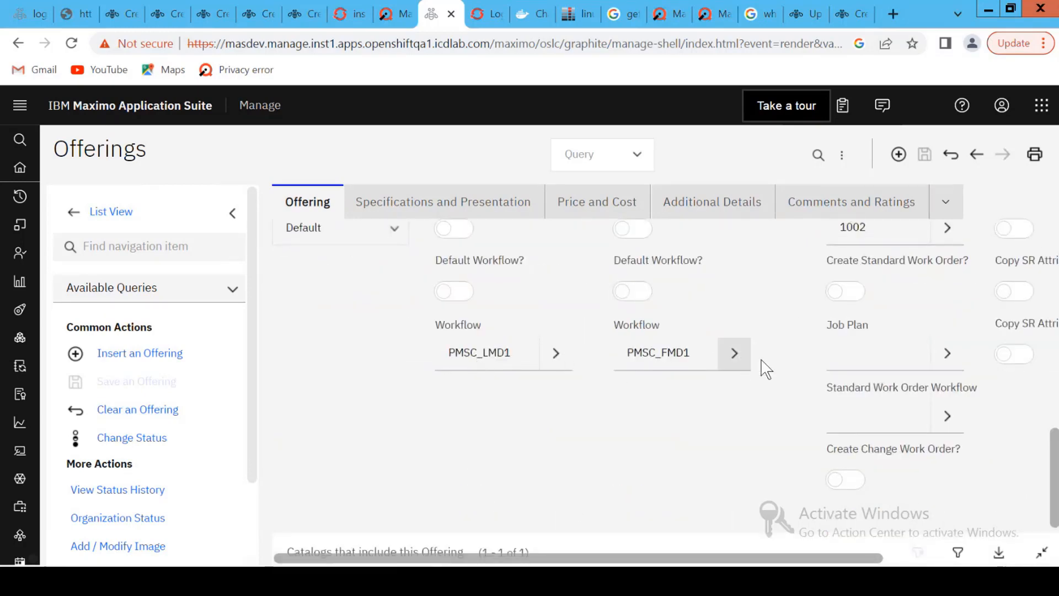
{"action": "scroll", "coordinate": [954, 255], "scroll_direction": "up", "scroll_amount": 3}
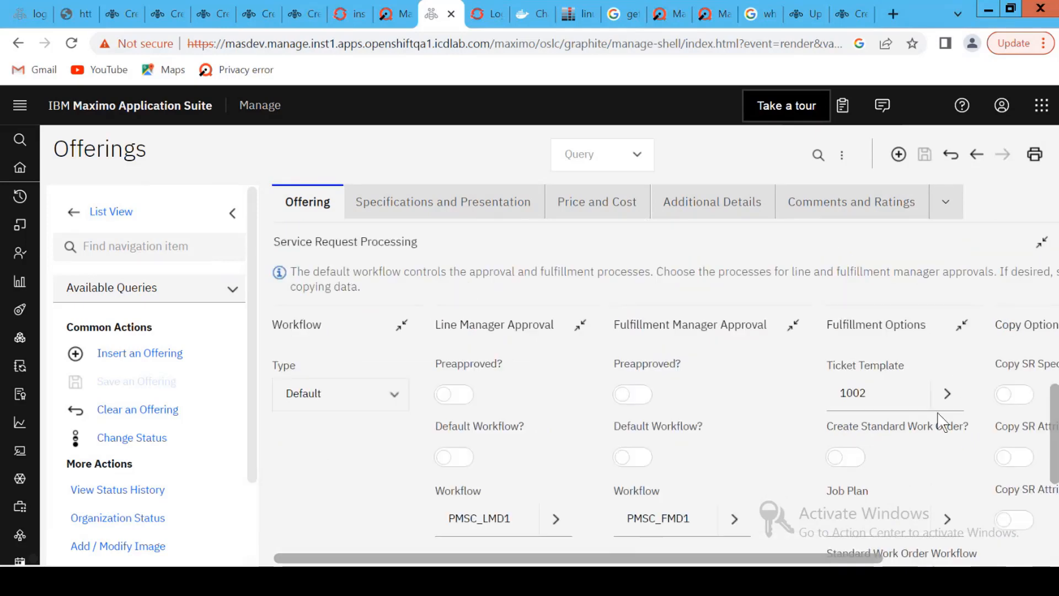
{"action": "left_click", "coordinate": [947, 393]}
Go to ticket template 1002's record and inspect its description.
{"action": "left_click", "coordinate": [951, 456]}
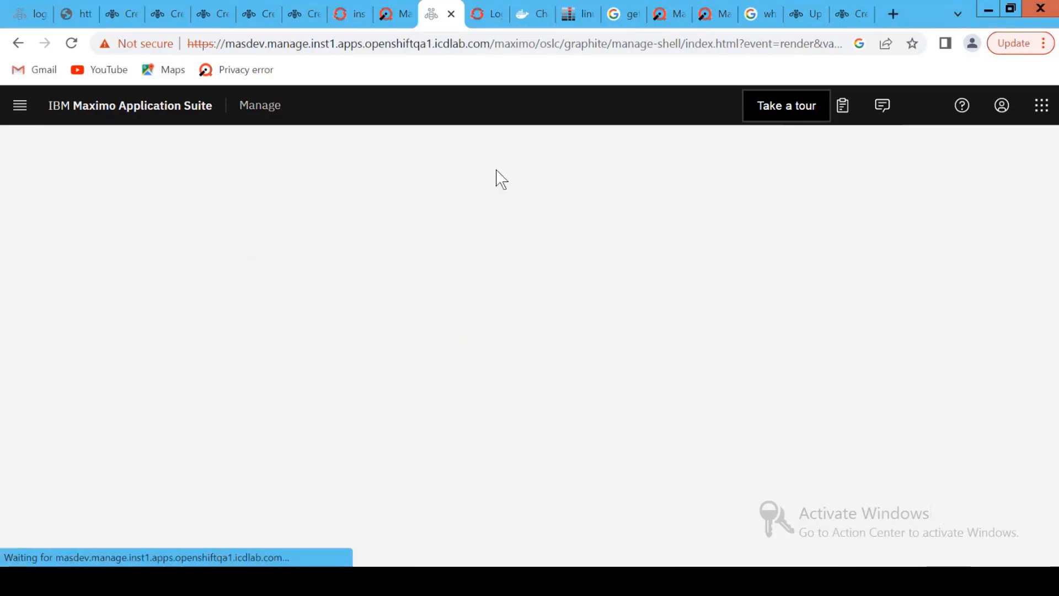
{"action": "left_click", "coordinate": [620, 300]}
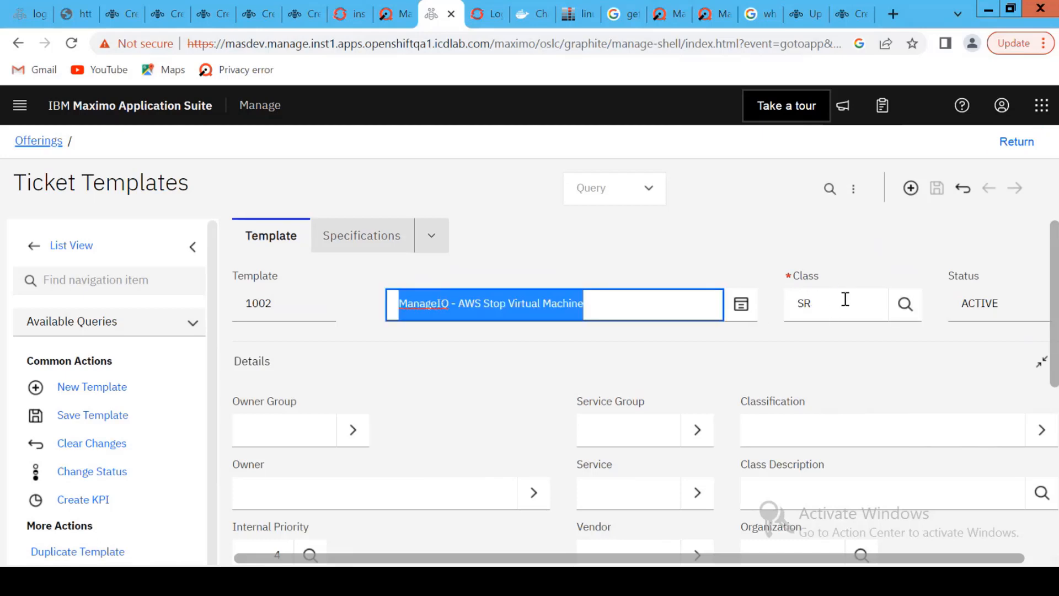
{"action": "scroll", "coordinate": [438, 451], "scroll_direction": "down", "scroll_amount": 3}
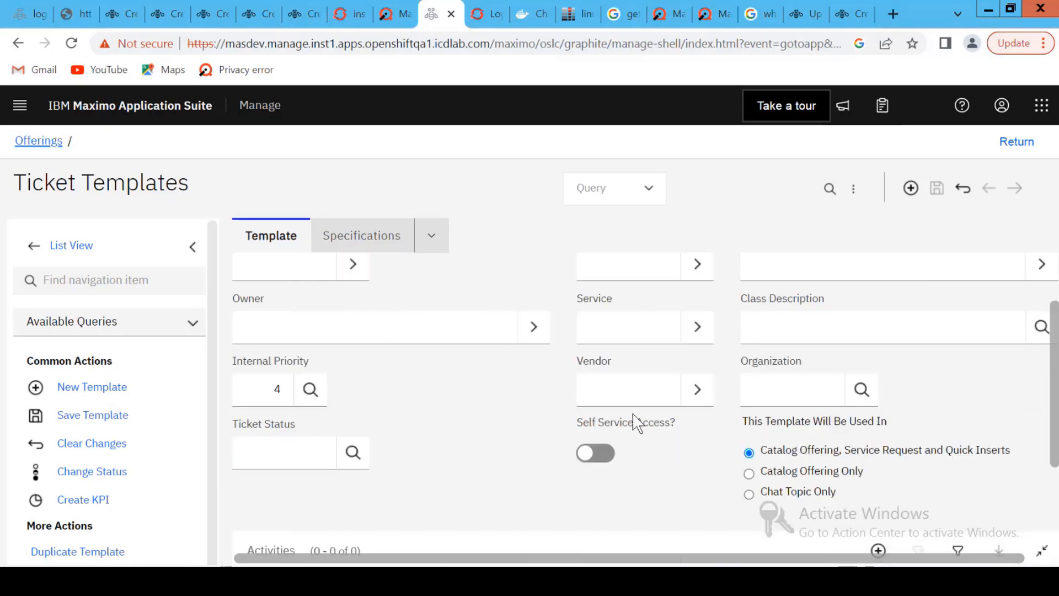
Return to MIQ_STOP_INSTANCE and view its Specifications and Presentation details (classification IEMSWD).
{"action": "left_click", "coordinate": [1041, 105]}
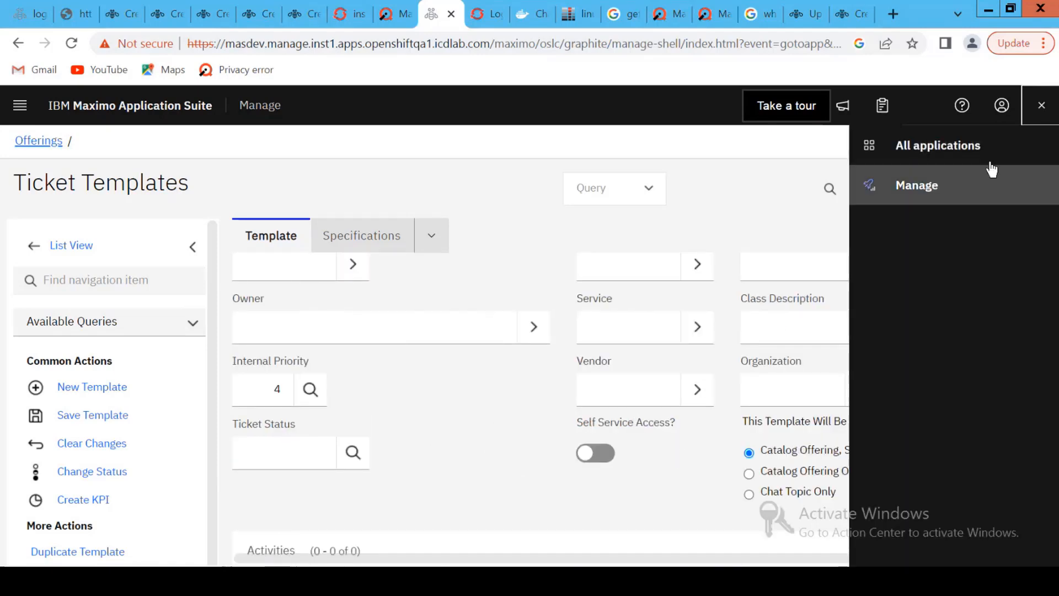
{"action": "left_click", "coordinate": [742, 234]}
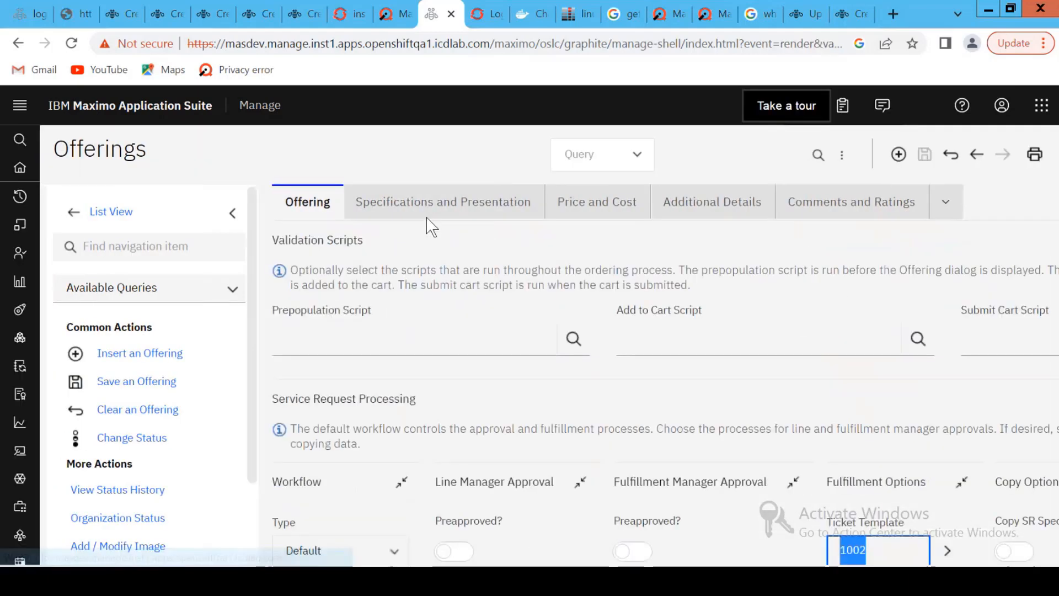
{"action": "left_click", "coordinate": [441, 218]}
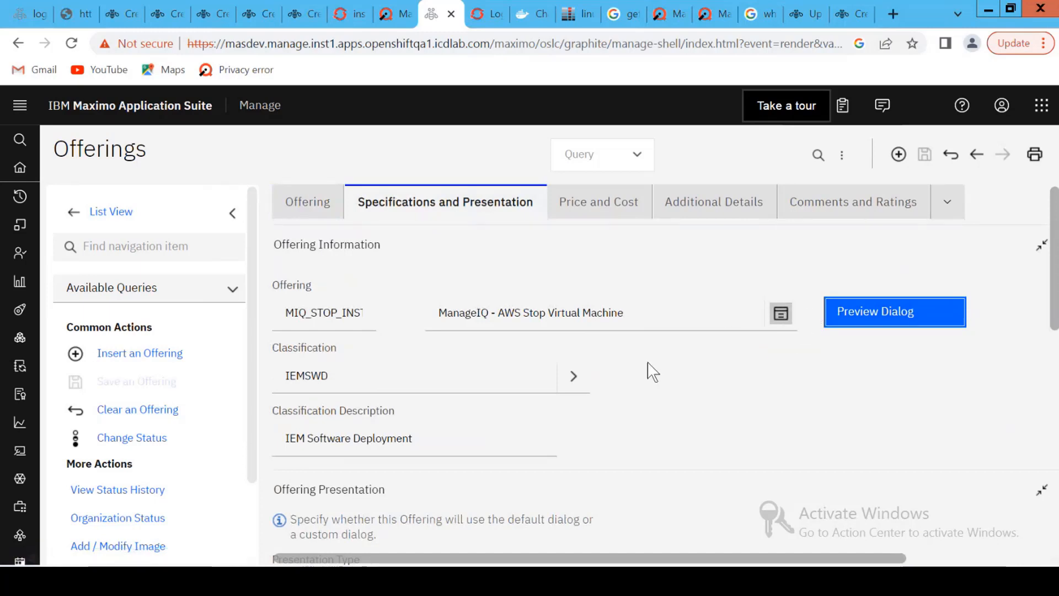
Return to the mana-filtered Offerings list and expand My Recent Applications in the side menu.
{"action": "scroll", "coordinate": [653, 371], "scroll_direction": "down", "scroll_amount": 8}
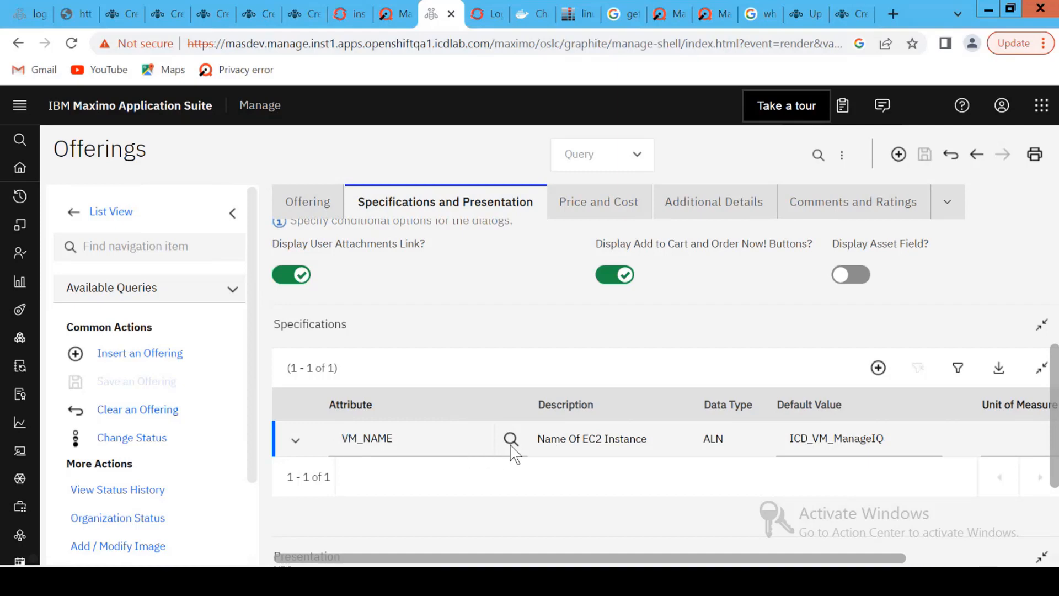
{"action": "scroll", "coordinate": [530, 314], "scroll_direction": "up", "scroll_amount": 8}
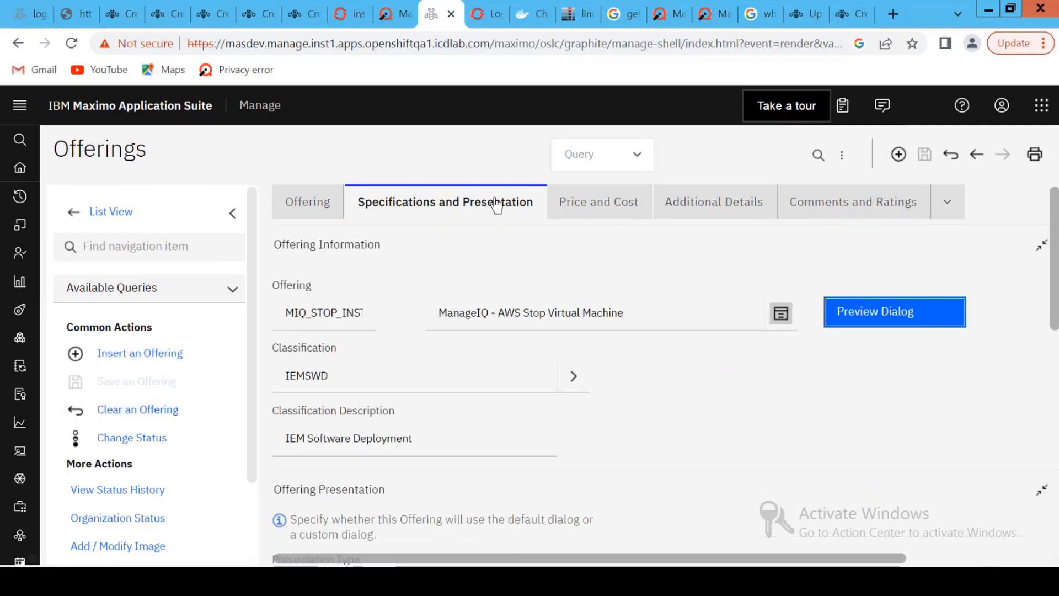
{"action": "left_click", "coordinate": [97, 212]}
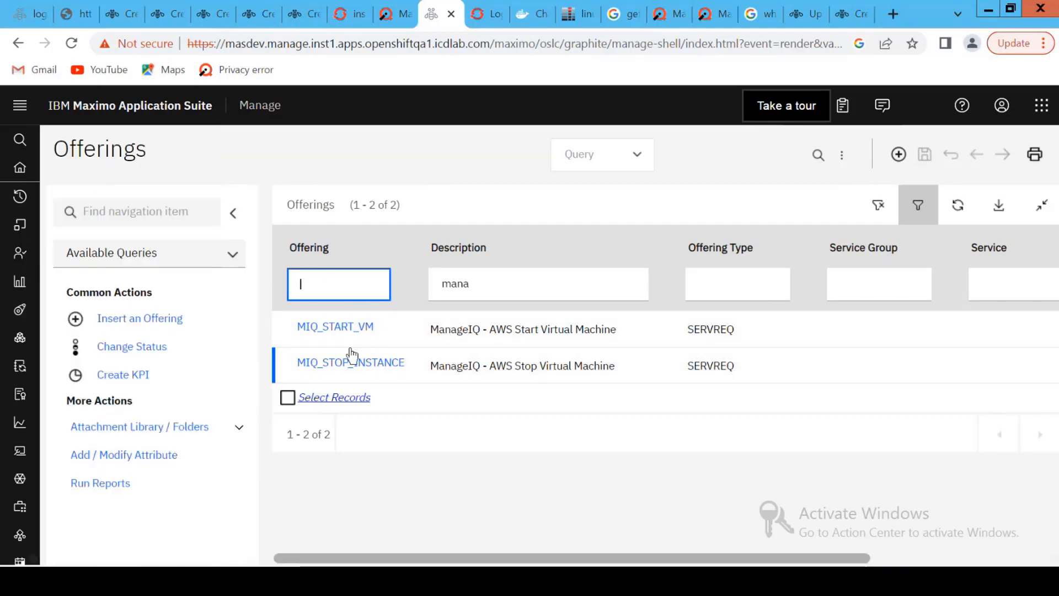
{"action": "mouse_move", "coordinate": [20, 196]}
{"action": "left_click", "coordinate": [99, 199]}
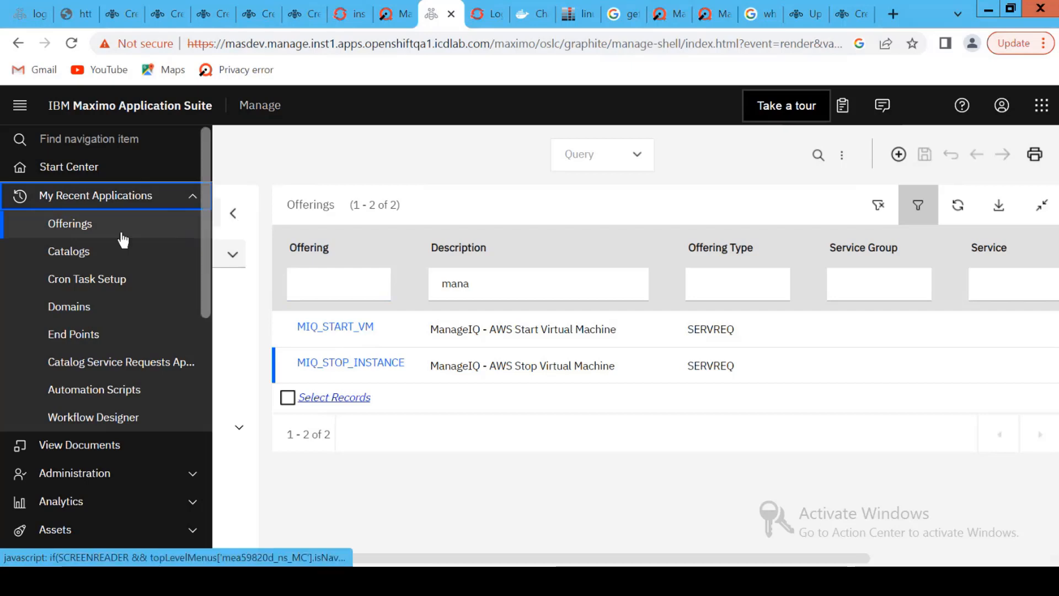
Filter Automation Scripts by description 'manageIQ' and open the CRONSCRIPT record.
{"action": "left_click", "coordinate": [116, 391]}
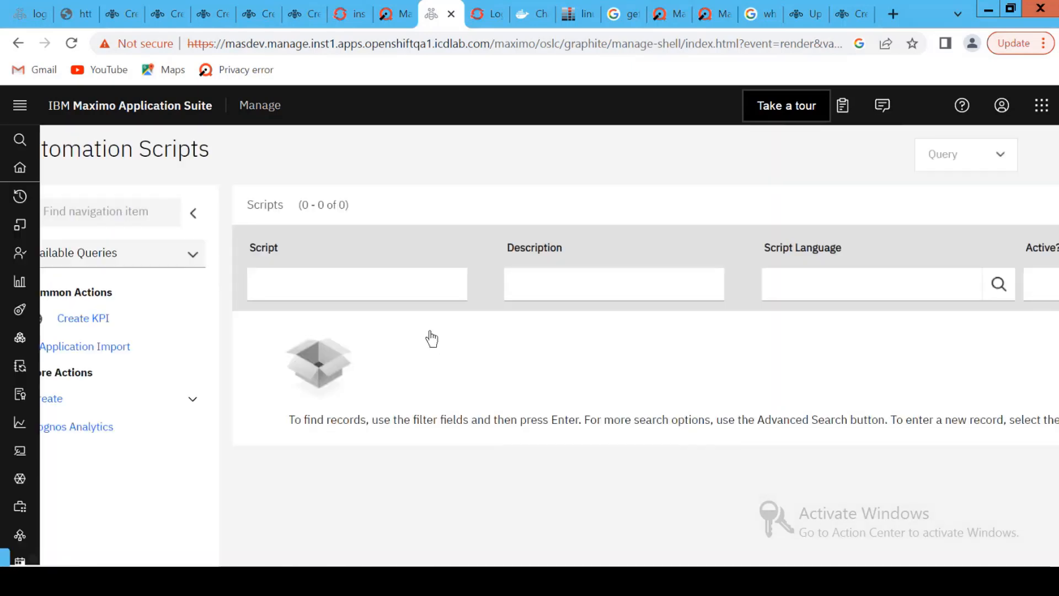
{"action": "left_click", "coordinate": [657, 291]}
{"action": "type", "text": "ma"}
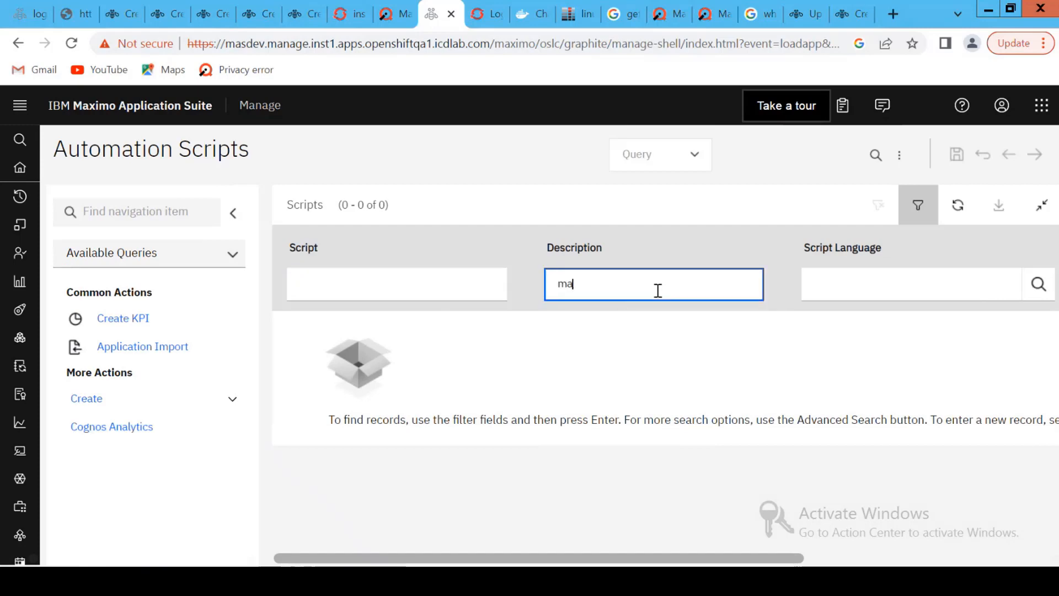
{"action": "type", "text": "nage"}
{"action": "key", "text": "Return"}
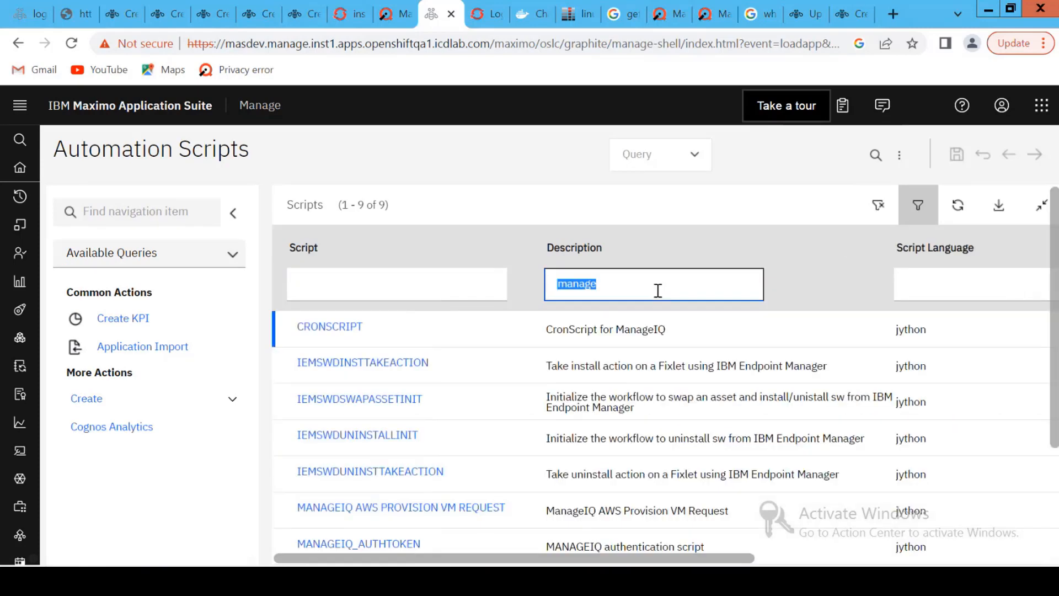
{"action": "left_click", "coordinate": [652, 278]}
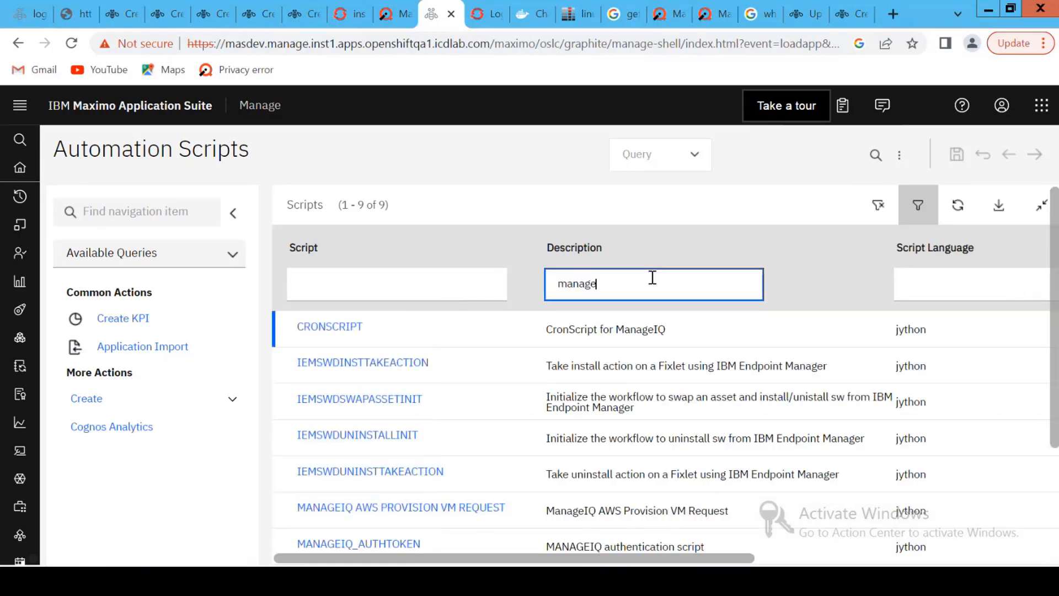
{"action": "key", "text": "Return"}
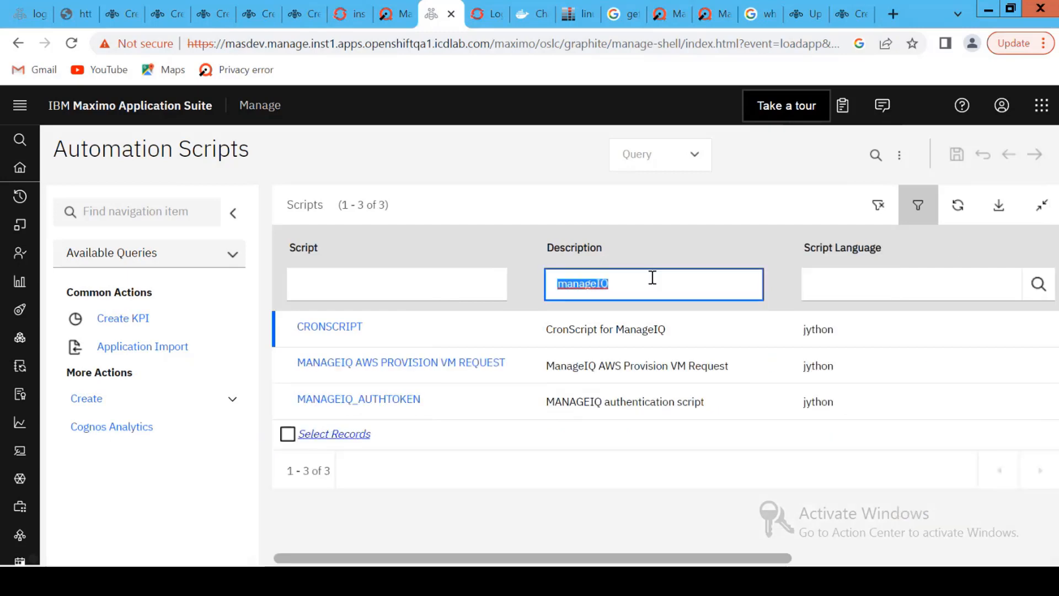
{"action": "left_click", "coordinate": [380, 326]}
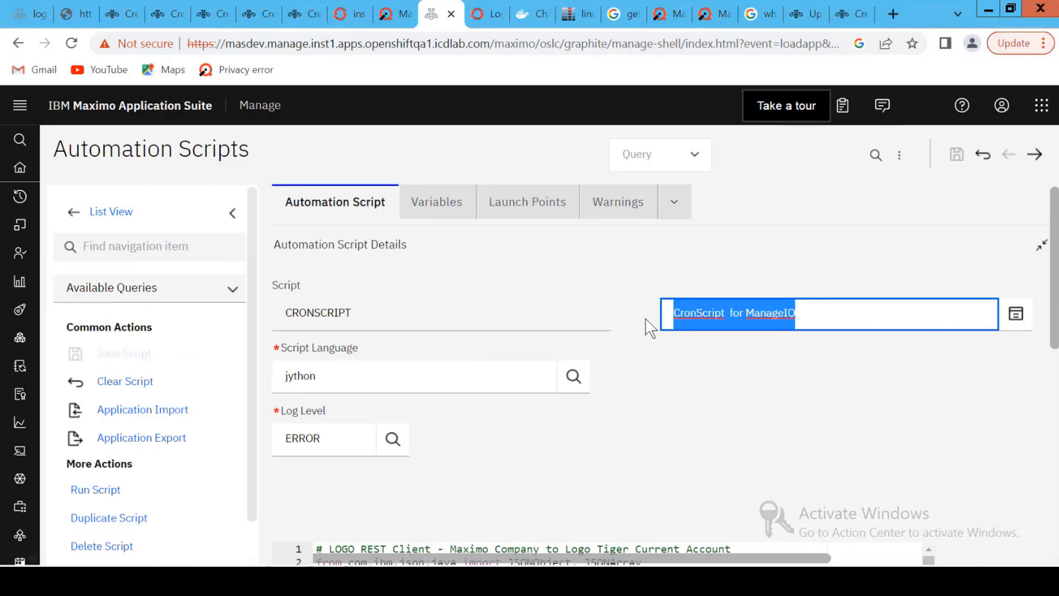
Read through the CRONSCRIPT jython code, then return to the three manageIQ scripts.
{"action": "scroll", "coordinate": [651, 329], "scroll_direction": "down", "scroll_amount": 2}
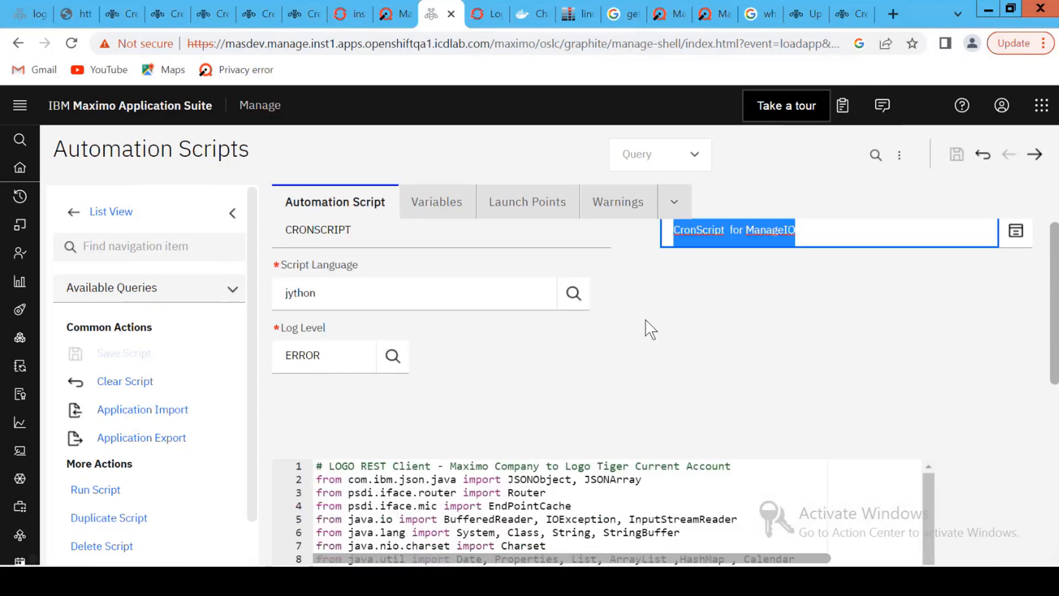
{"action": "scroll", "coordinate": [651, 329], "scroll_direction": "down", "scroll_amount": 3}
{"action": "scroll", "coordinate": [649, 325], "scroll_direction": "up", "scroll_amount": 3}
{"action": "scroll", "coordinate": [632, 353], "scroll_direction": "down", "scroll_amount": 5}
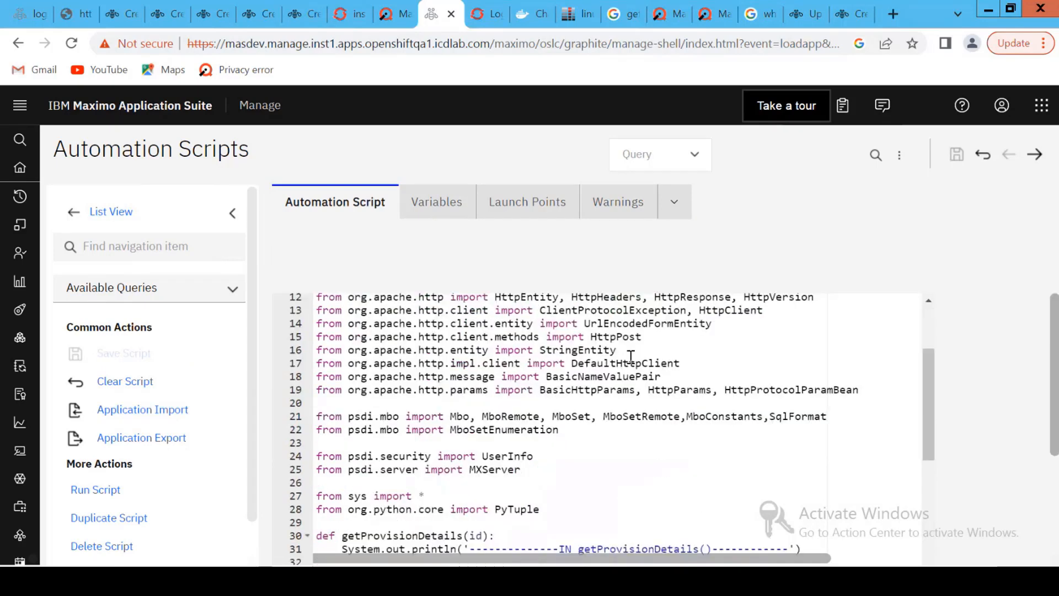
{"action": "scroll", "coordinate": [676, 386], "scroll_direction": "down", "scroll_amount": 3}
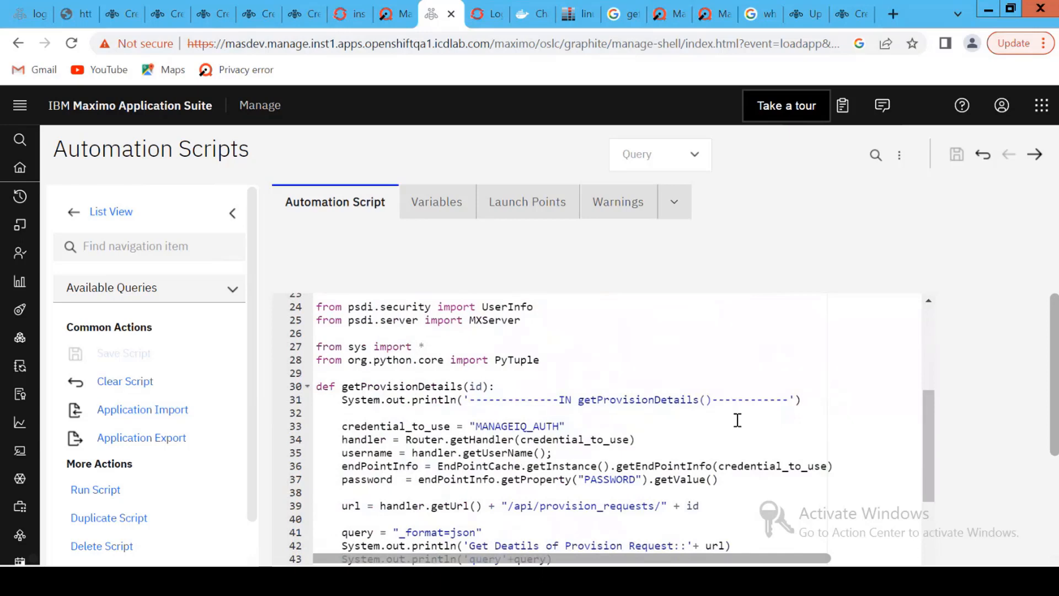
{"action": "scroll", "coordinate": [580, 364], "scroll_direction": "down", "scroll_amount": 7}
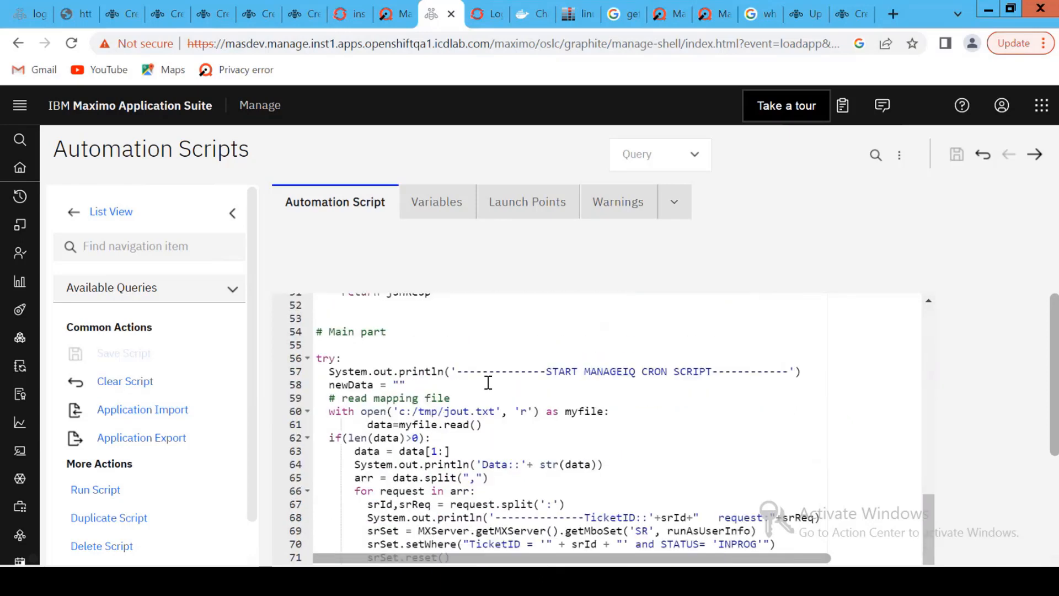
{"action": "scroll", "coordinate": [632, 416], "scroll_direction": "down", "scroll_amount": 10}
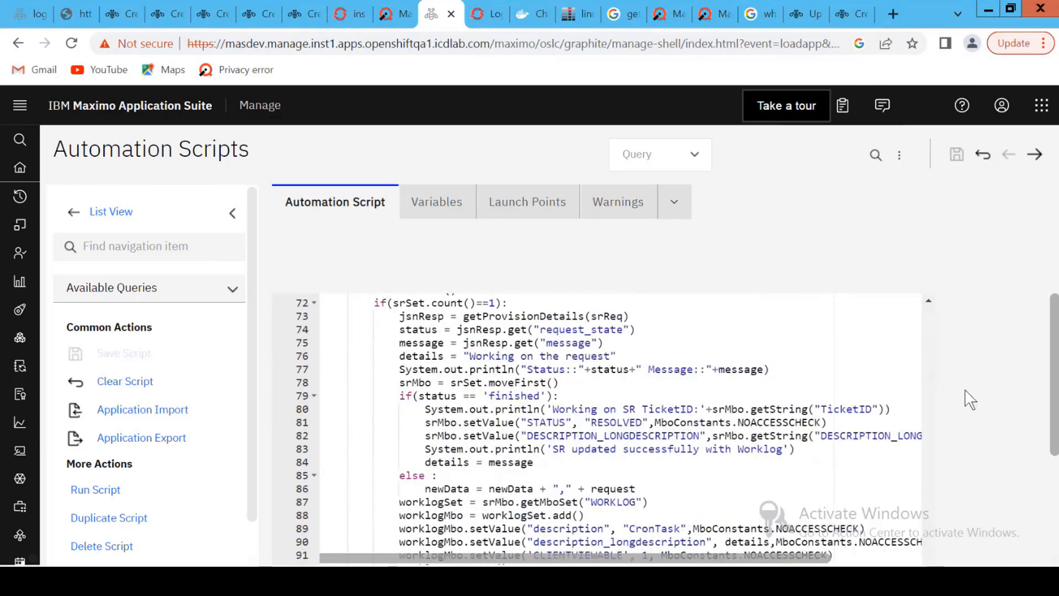
{"action": "scroll", "coordinate": [499, 394], "scroll_direction": "up", "scroll_amount": 20}
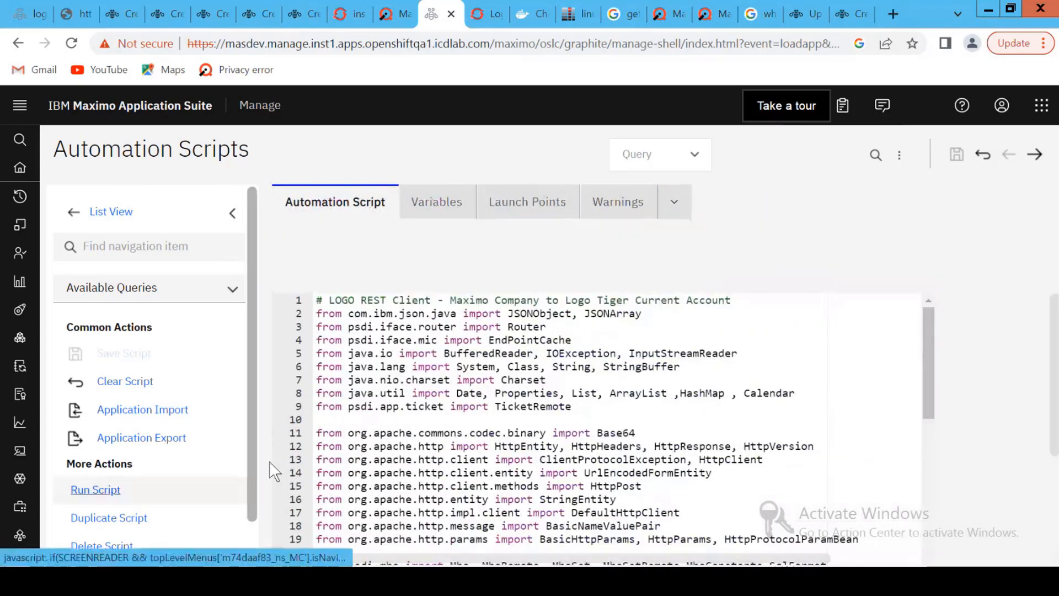
{"action": "scroll", "coordinate": [193, 367], "scroll_direction": "down", "scroll_amount": 1}
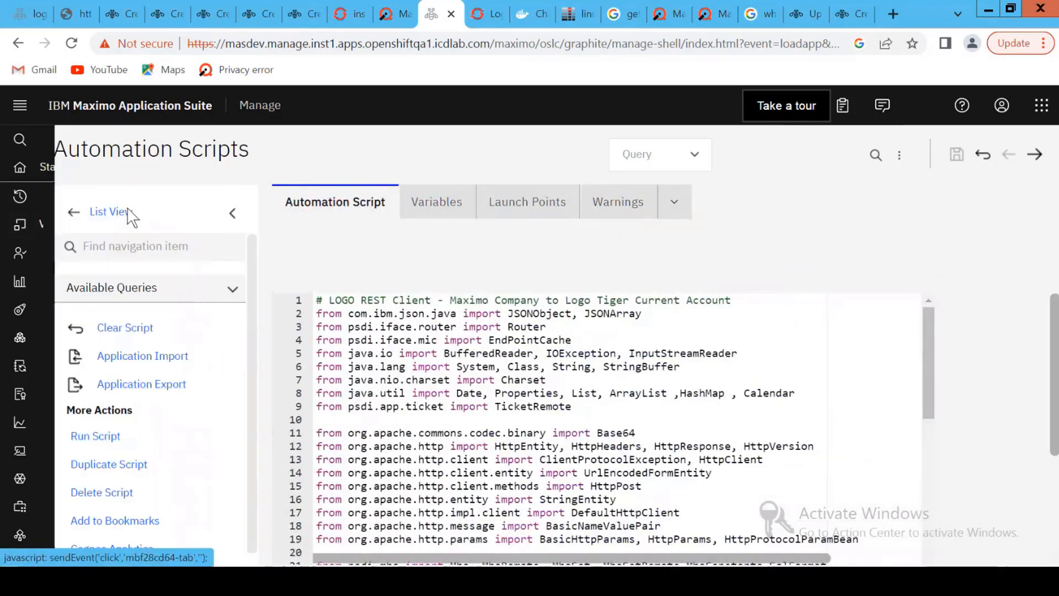
{"action": "left_click", "coordinate": [116, 212]}
Open MANAGEIQ_AUTHTOKEN and view its jython code setting credential_to_use to MANAGEIQ_AUTH.
{"action": "left_click", "coordinate": [216, 402]}
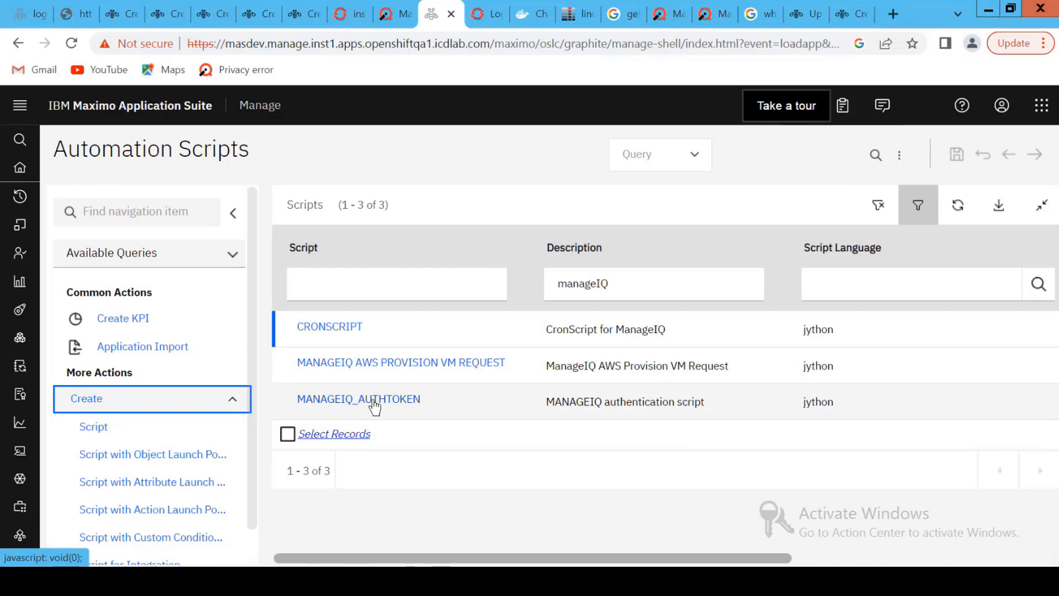
{"action": "left_click", "coordinate": [399, 17]}
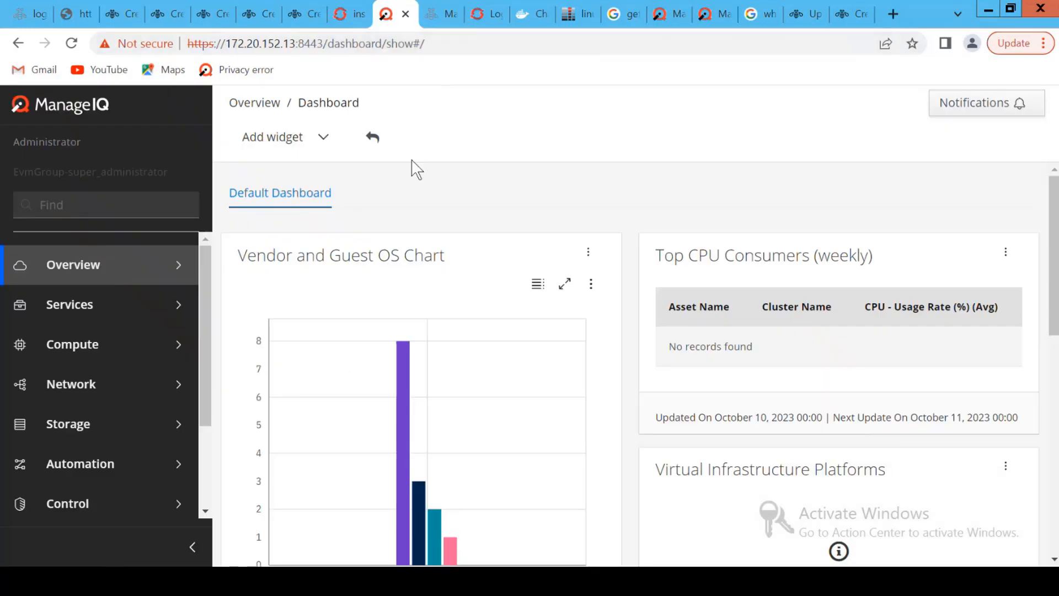
{"action": "left_click", "coordinate": [439, 12]}
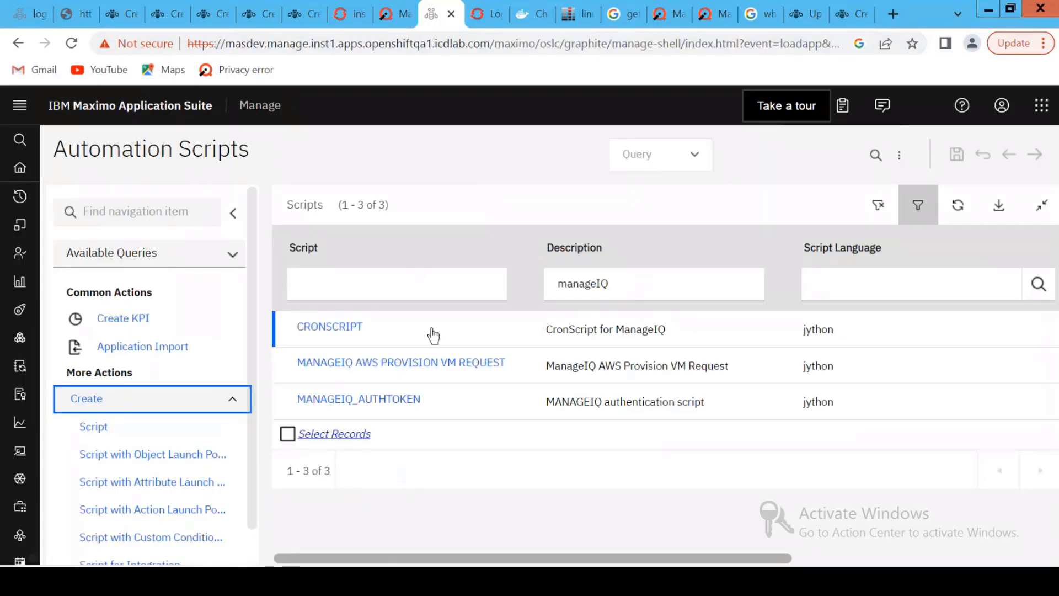
{"action": "left_click", "coordinate": [385, 398]}
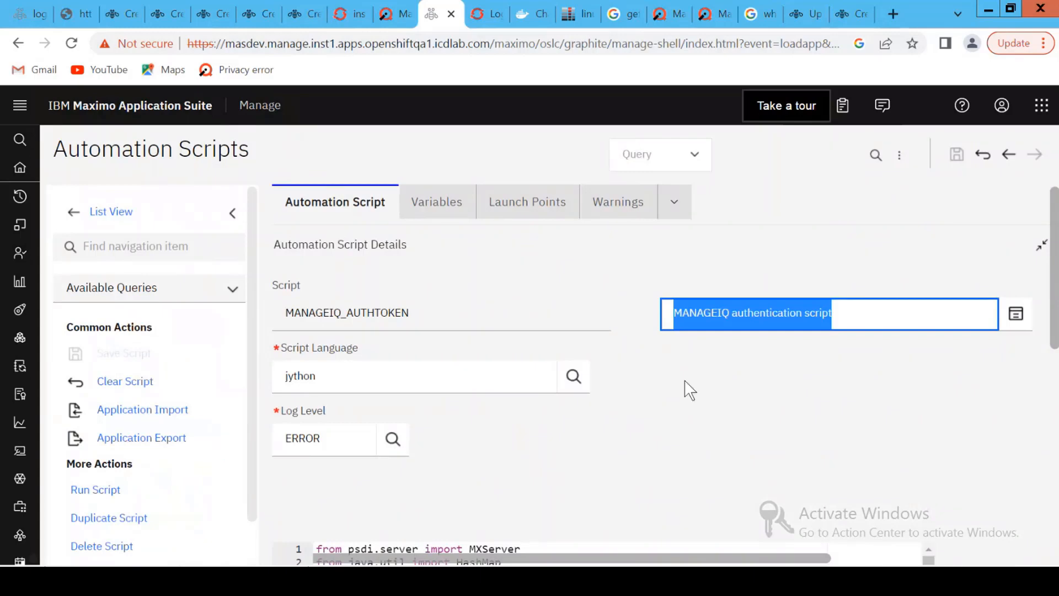
{"action": "scroll", "coordinate": [689, 390], "scroll_direction": "down", "scroll_amount": 5}
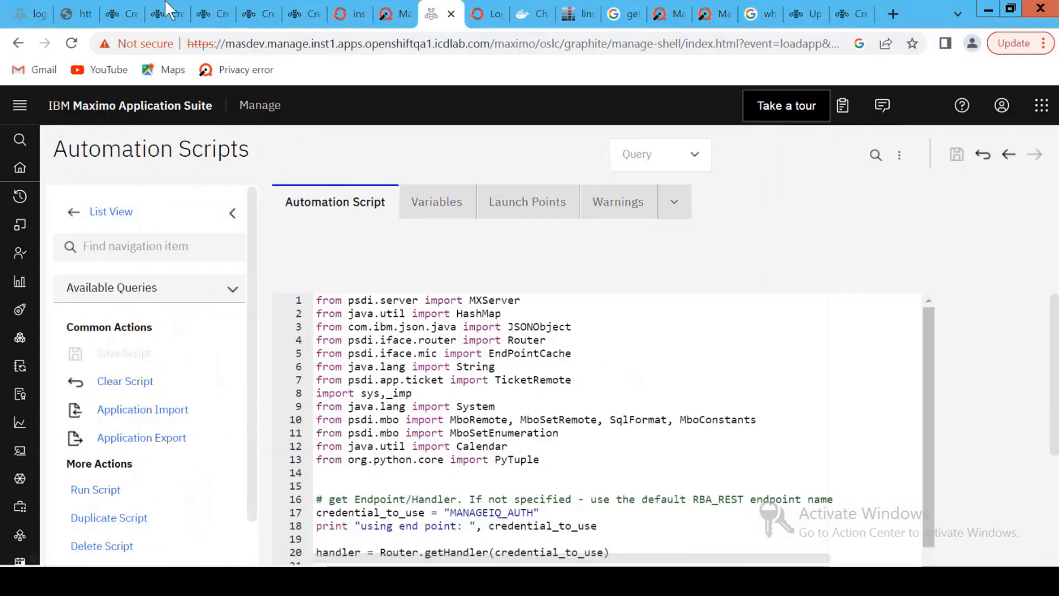
Browse the docs for the stop EC2, start EC2, provision request and cron task scripts.
{"action": "left_click", "coordinate": [108, 21]}
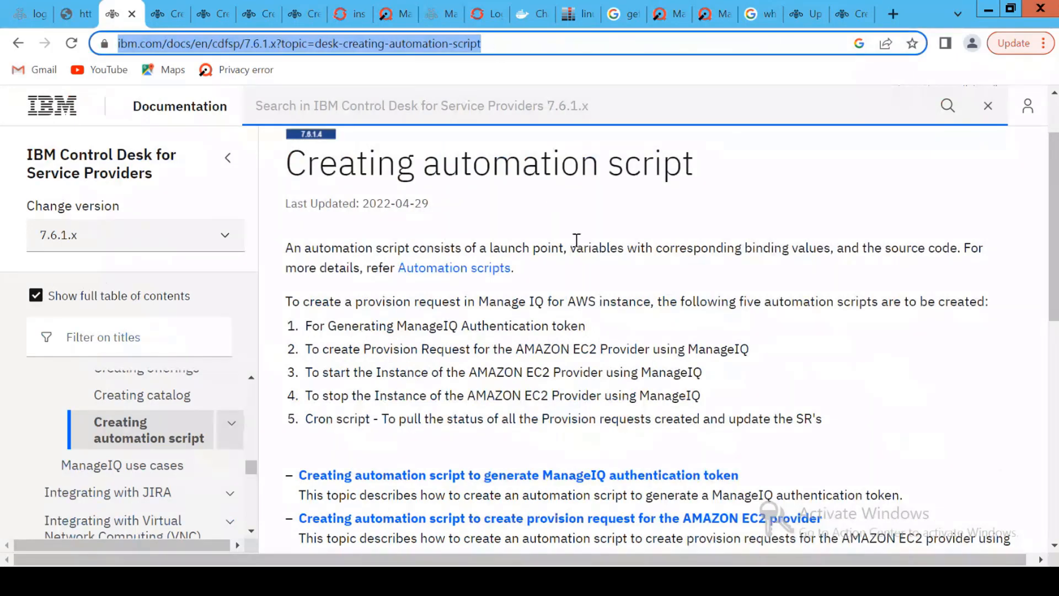
{"action": "scroll", "coordinate": [576, 240], "scroll_direction": "down", "scroll_amount": 3}
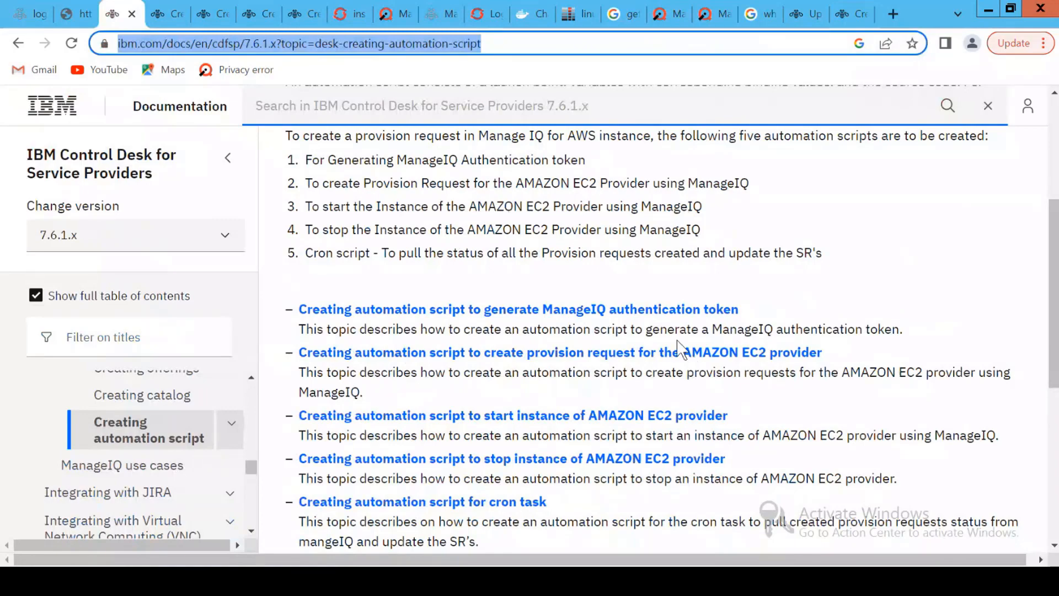
{"action": "left_click", "coordinate": [172, 16]}
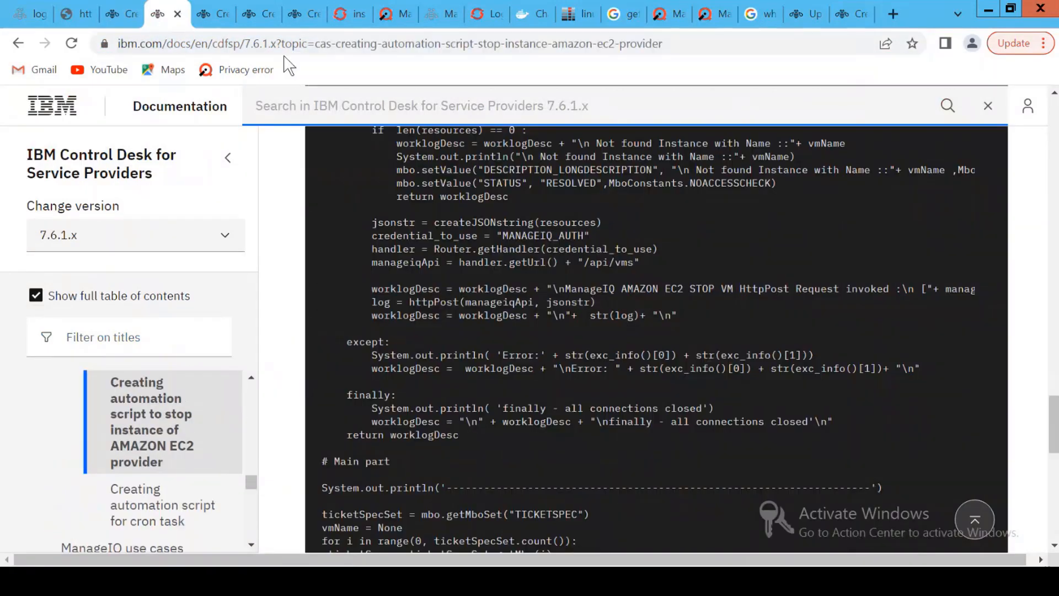
{"action": "scroll", "coordinate": [574, 226], "scroll_direction": "up", "scroll_amount": 10}
{"action": "scroll", "coordinate": [598, 221], "scroll_direction": "up", "scroll_amount": 10}
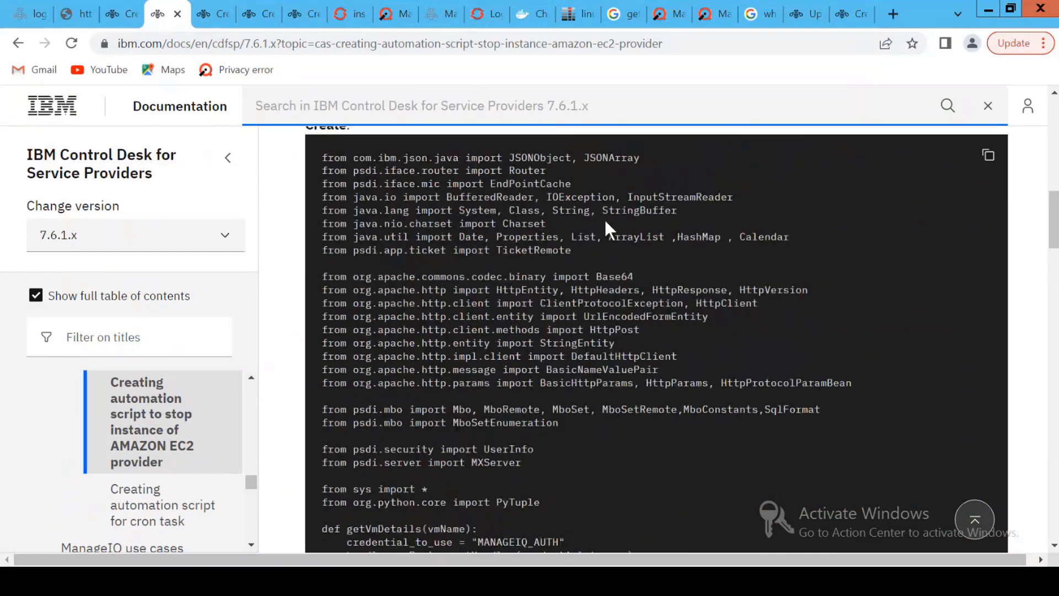
{"action": "left_click", "coordinate": [229, 17]}
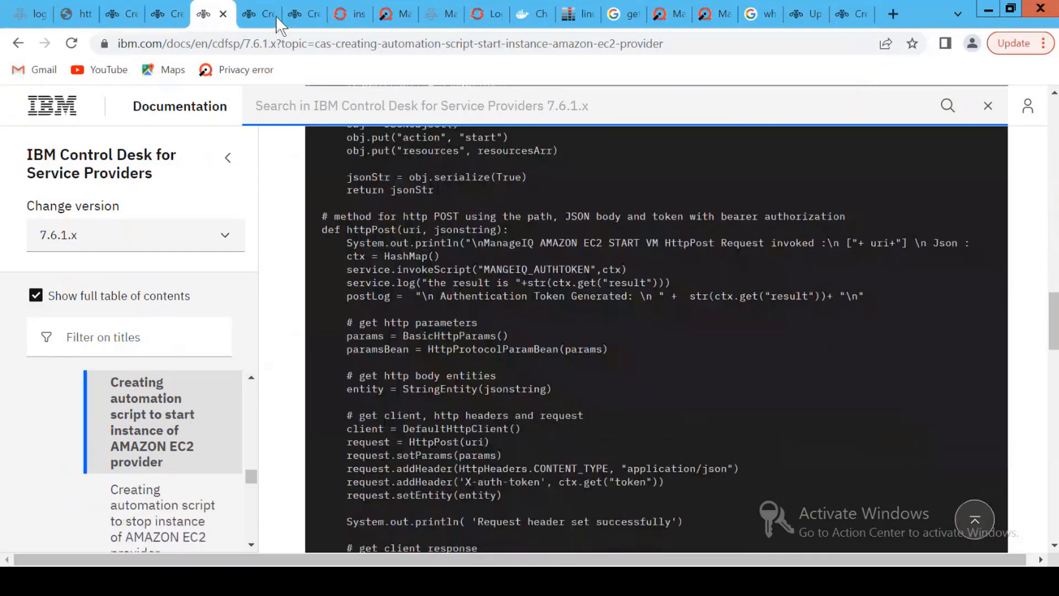
{"action": "scroll", "coordinate": [428, 184], "scroll_direction": "up", "scroll_amount": 10}
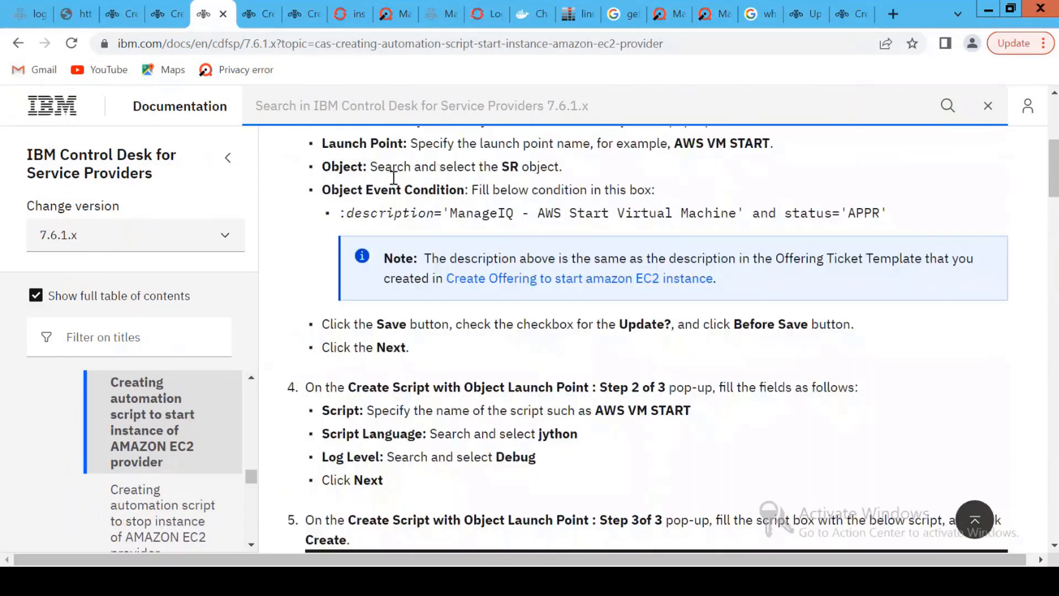
{"action": "left_click", "coordinate": [254, 18]}
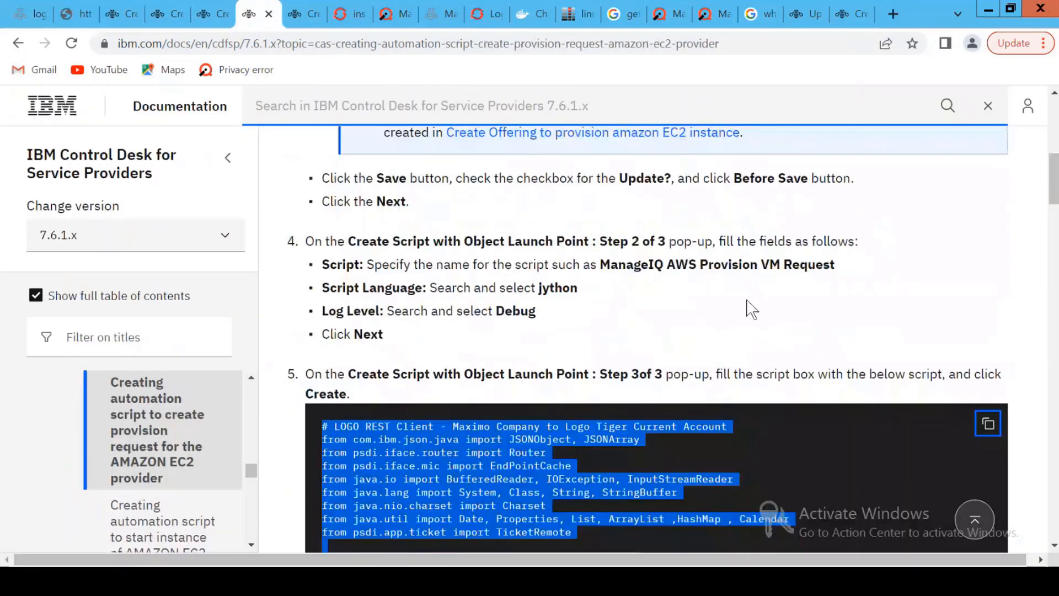
{"action": "left_click", "coordinate": [313, 21]}
{"action": "left_click", "coordinate": [118, 14]}
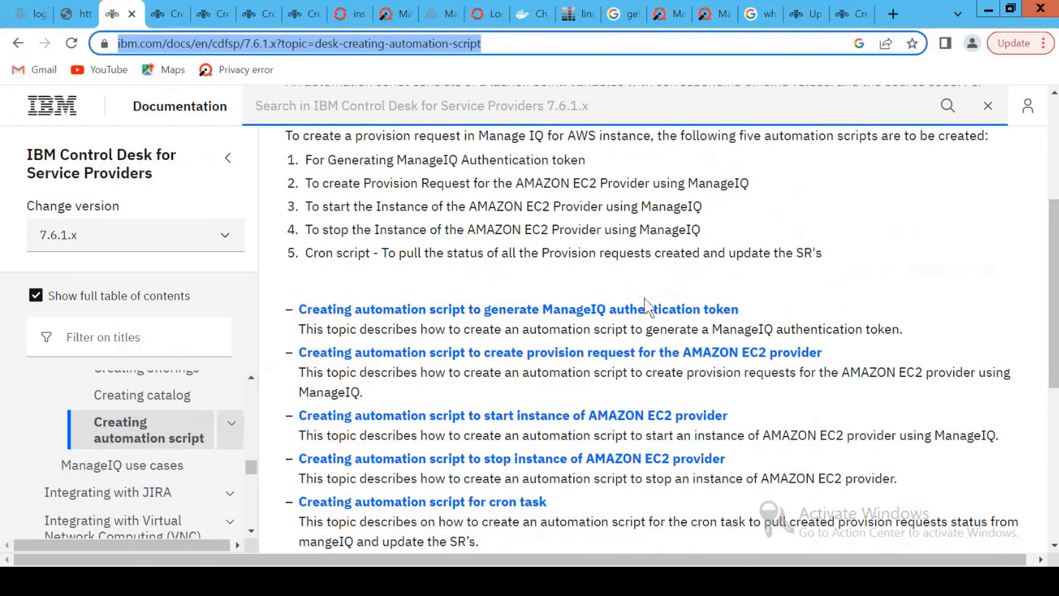
Open the authentication token script topic in a new tab, then go back to Maximo.
{"action": "middle_click", "coordinate": [640, 309]}
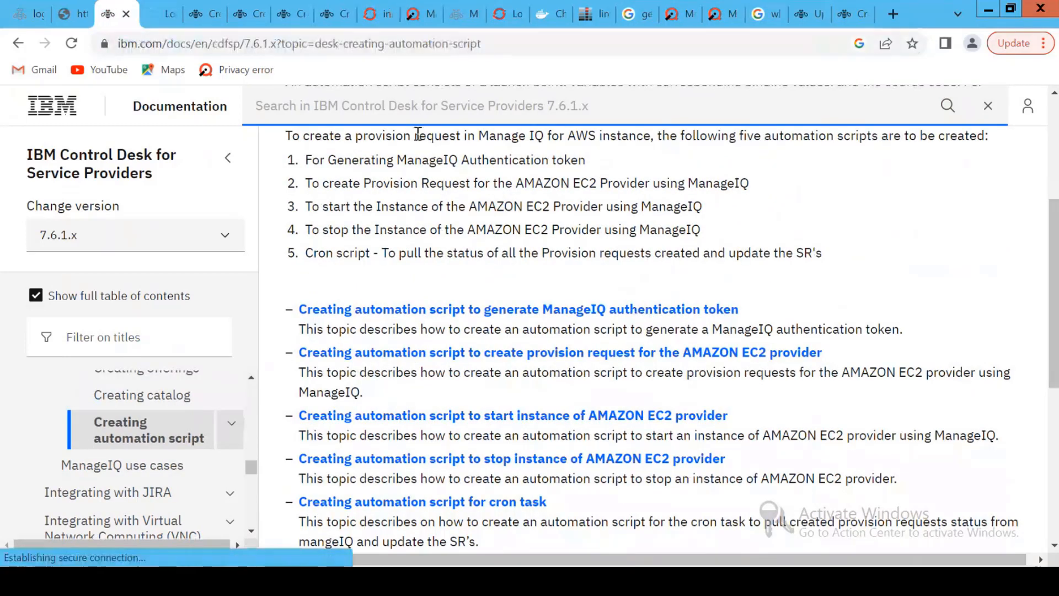
{"action": "left_click", "coordinate": [162, 15]}
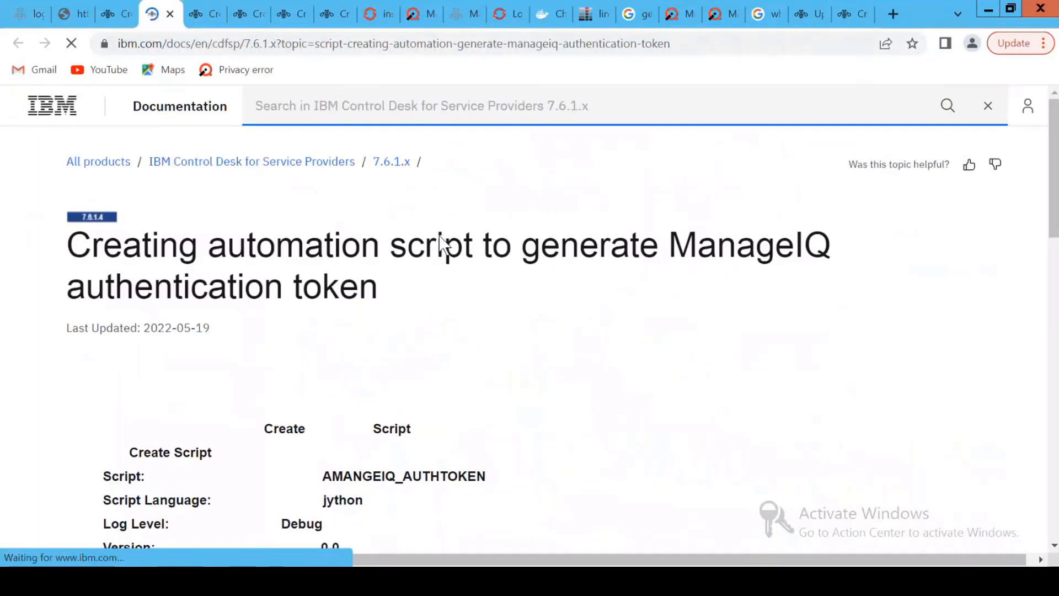
{"action": "scroll", "coordinate": [712, 362], "scroll_direction": "down", "scroll_amount": 8}
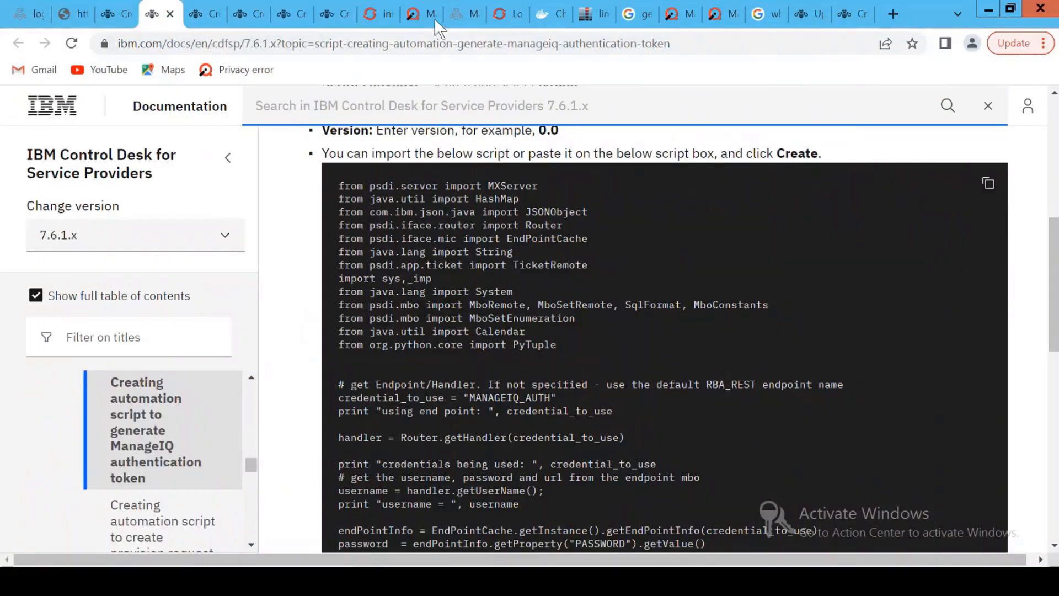
{"action": "left_click", "coordinate": [452, 16]}
Confirm MANAGEIQ_AUTHTOKEN has no launch points, then return to the scripts list and expand Create.
{"action": "scroll", "coordinate": [593, 316], "scroll_direction": "down", "scroll_amount": 10}
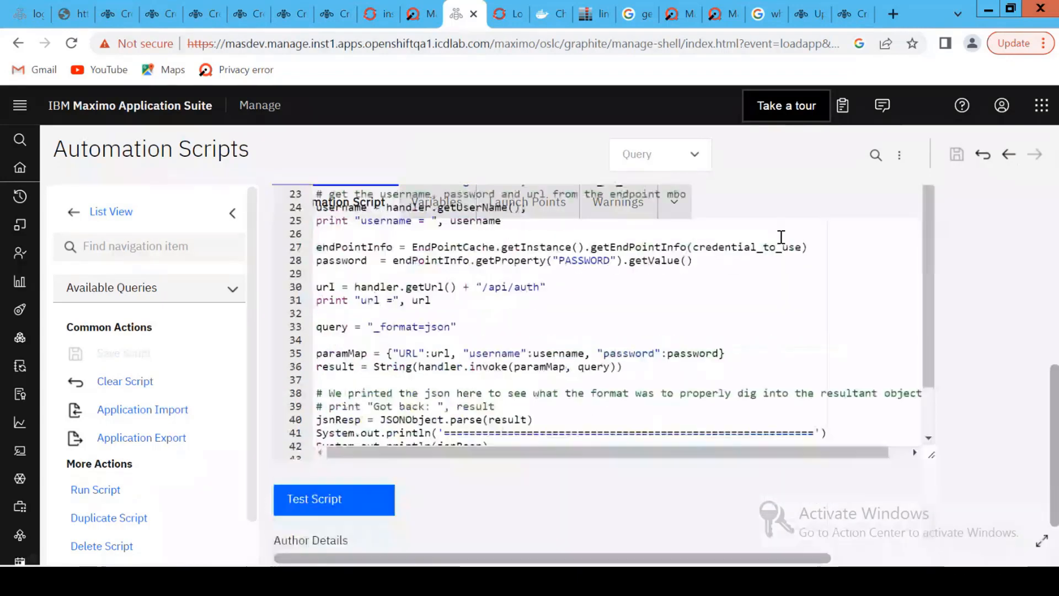
{"action": "scroll", "coordinate": [593, 316], "scroll_direction": "up", "scroll_amount": 6}
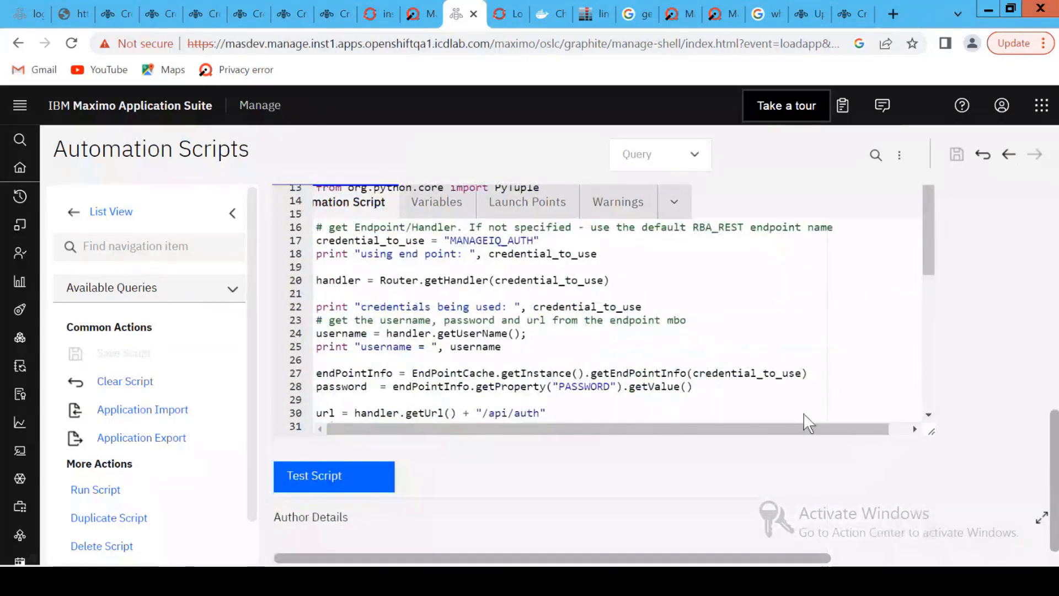
{"action": "scroll", "coordinate": [552, 375], "scroll_direction": "up", "scroll_amount": 5}
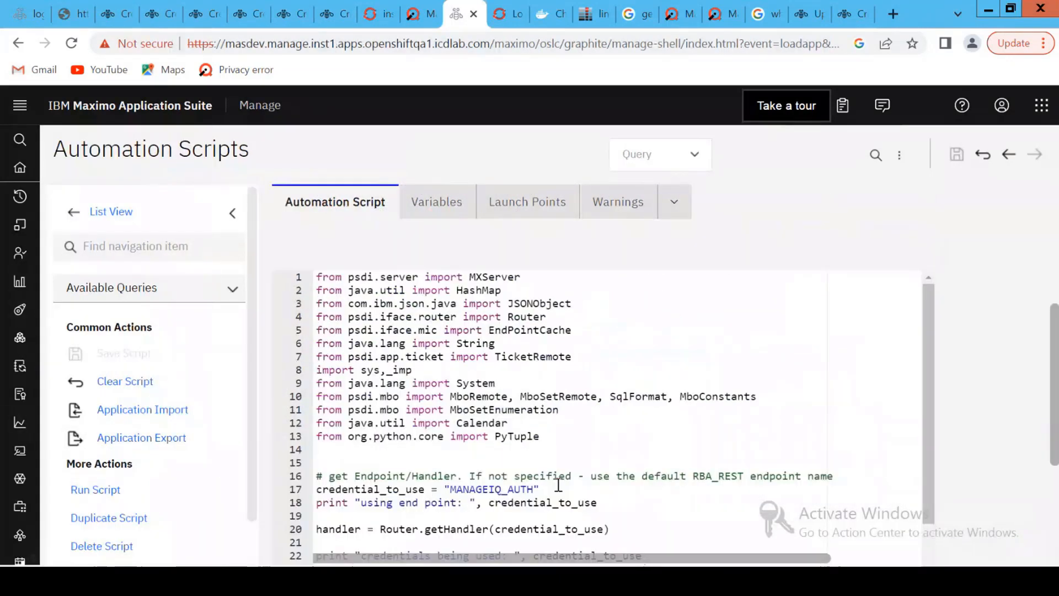
{"action": "scroll", "coordinate": [459, 288], "scroll_direction": "up", "scroll_amount": 4}
{"action": "left_click", "coordinate": [527, 203]}
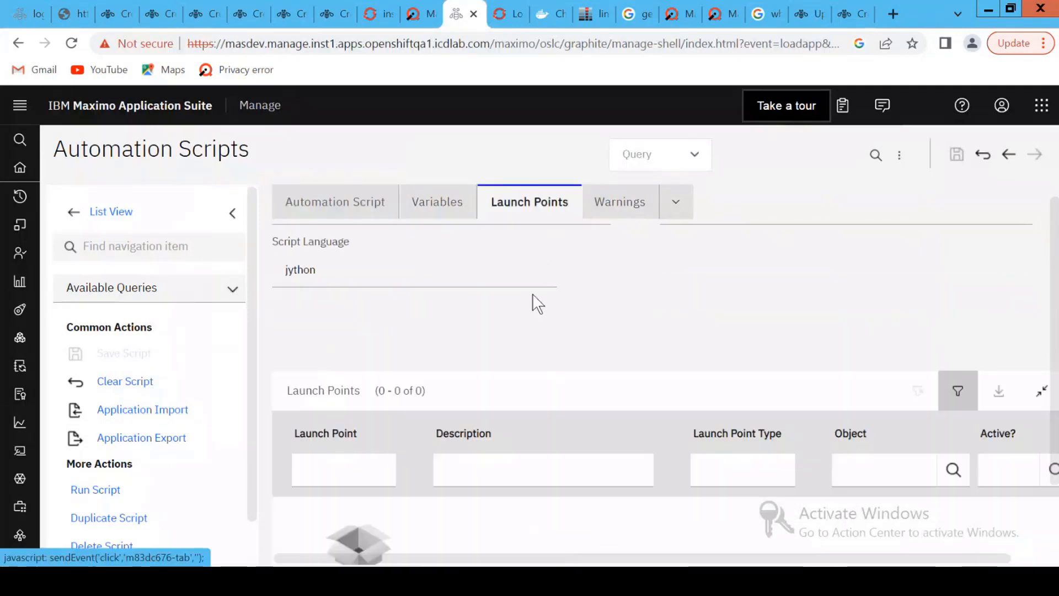
{"action": "scroll", "coordinate": [531, 347], "scroll_direction": "down", "scroll_amount": 3}
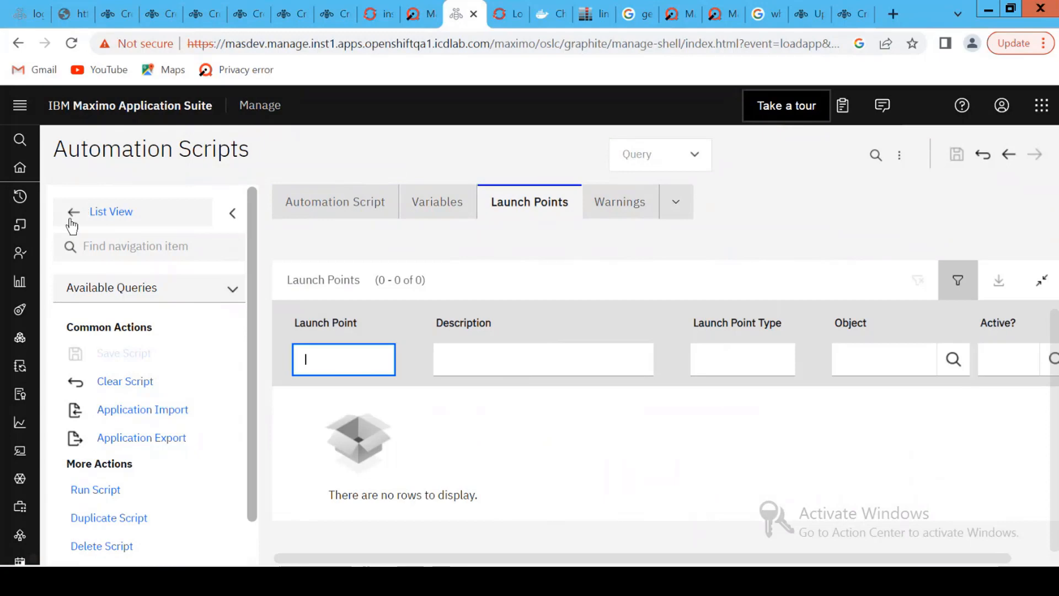
{"action": "left_click", "coordinate": [96, 211]}
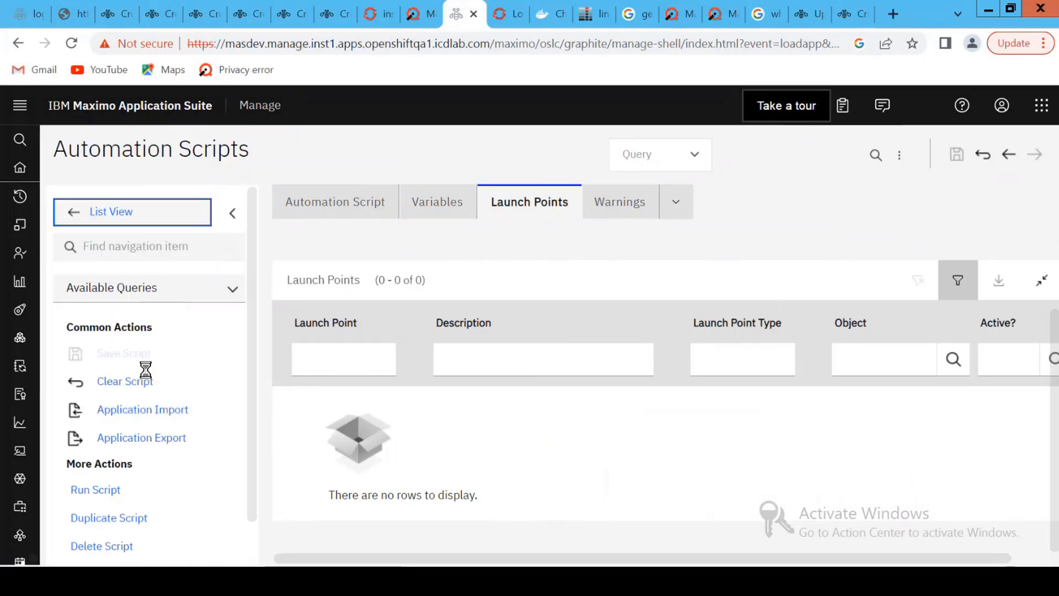
{"action": "left_click", "coordinate": [236, 399]}
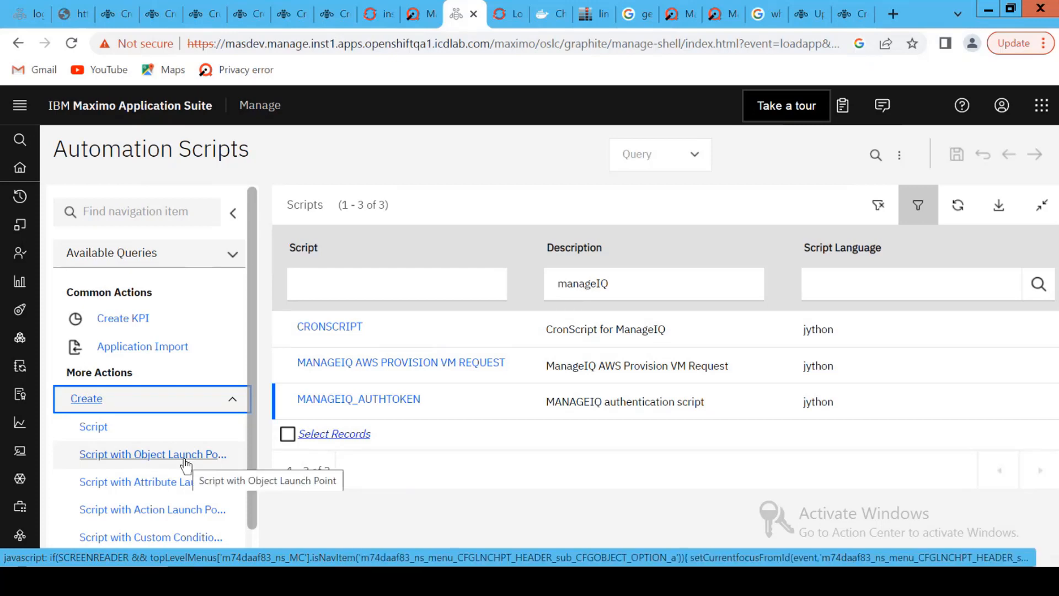
Open MANAGEIQ AWS PROVISION VM REQUEST and show its launch points.
{"action": "left_click", "coordinate": [448, 364]}
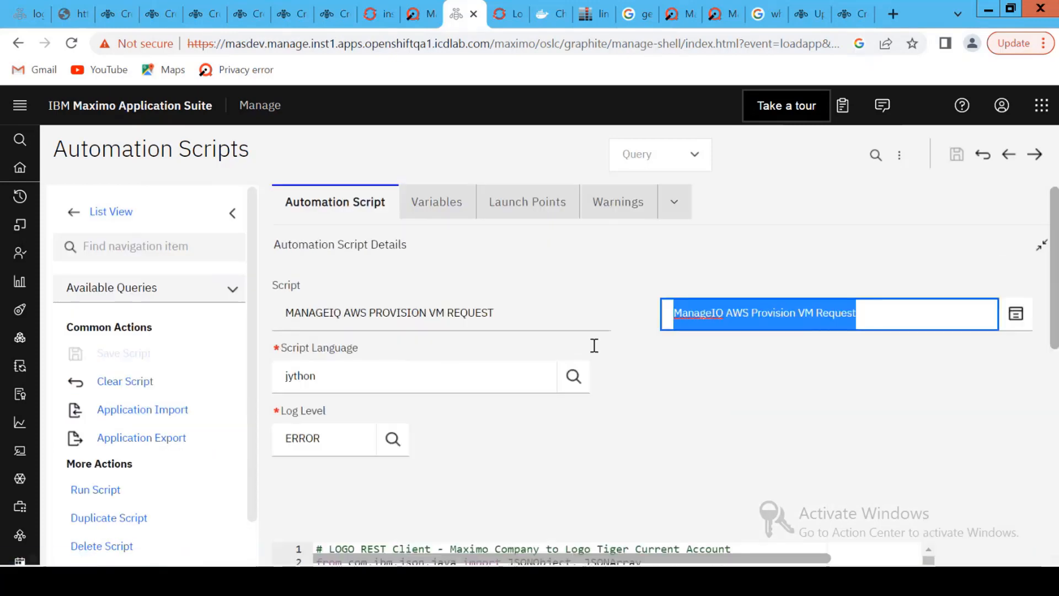
{"action": "scroll", "coordinate": [733, 353], "scroll_direction": "down", "scroll_amount": 3}
{"action": "scroll", "coordinate": [725, 331], "scroll_direction": "up", "scroll_amount": 3}
{"action": "left_click", "coordinate": [530, 193]}
{"action": "scroll", "coordinate": [591, 342], "scroll_direction": "down", "scroll_amount": 2}
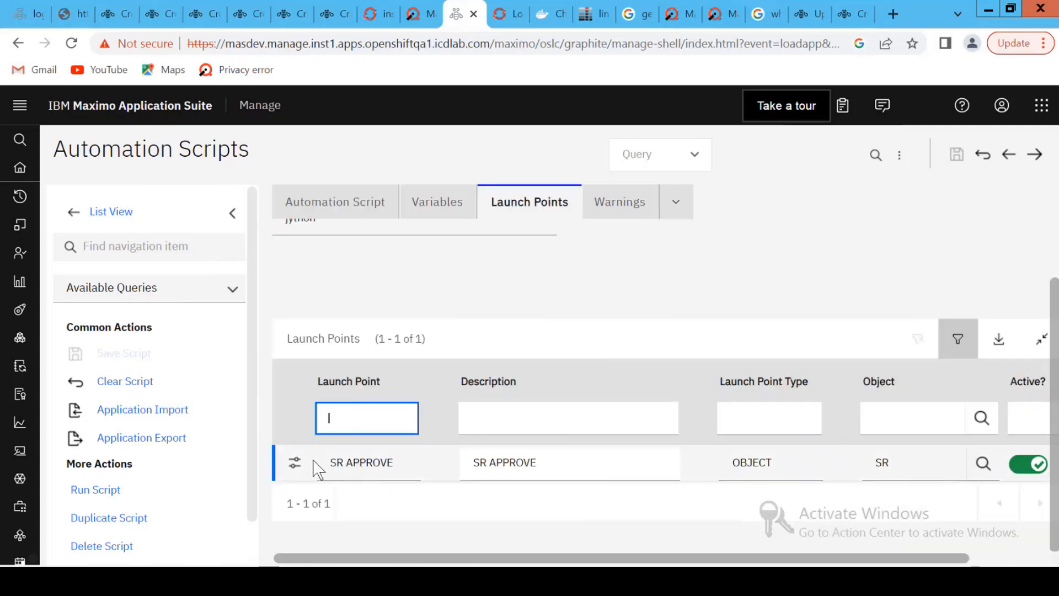
Open the SR APPROVE launch point and select the offering description in its event condition.
{"action": "left_click", "coordinate": [294, 462]}
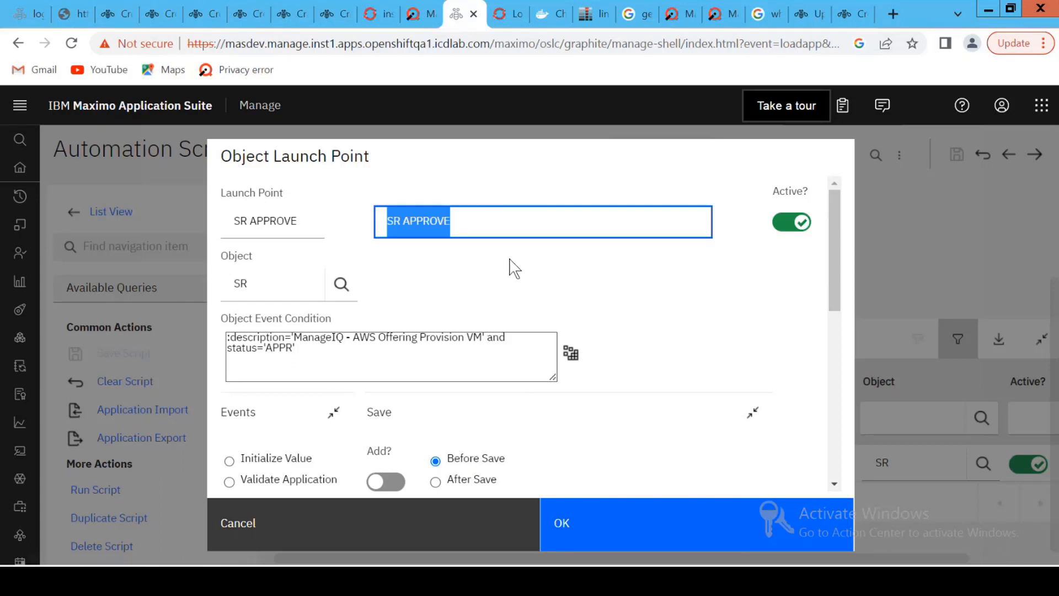
{"action": "double_click", "coordinate": [244, 340]}
{"action": "left_click_drag", "start_coordinate": [294, 340], "coordinate": [480, 341]}
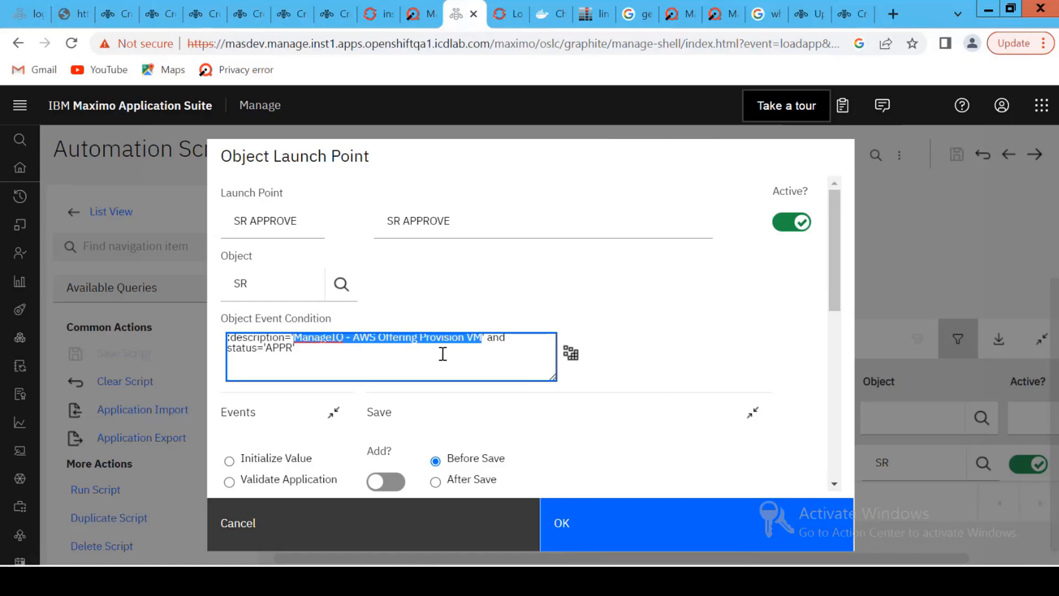
{"action": "left_click_drag", "start_coordinate": [477, 335], "coordinate": [481, 338]}
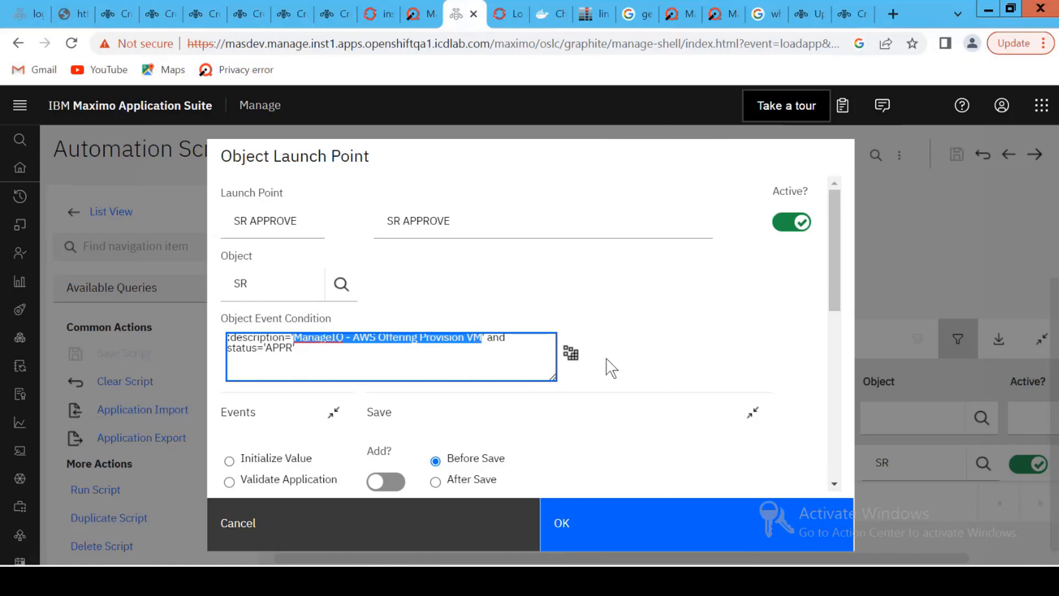
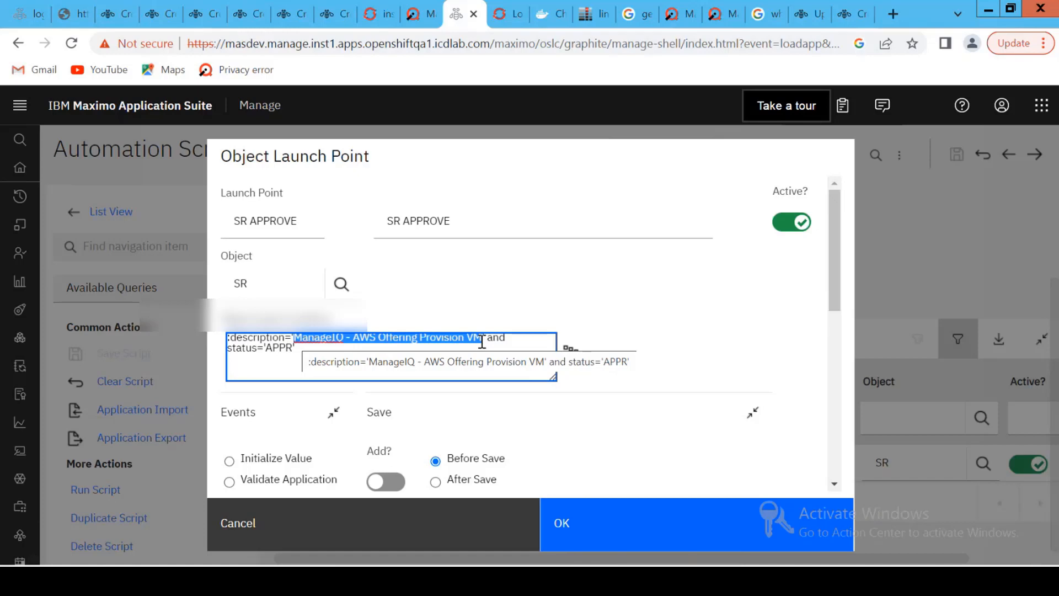
Close the SR APPROVE launch point and view the MANAGEIQ AWS PROVISION VM REQUEST Jython code.
{"action": "scroll", "coordinate": [407, 379], "scroll_direction": "down", "scroll_amount": 4}
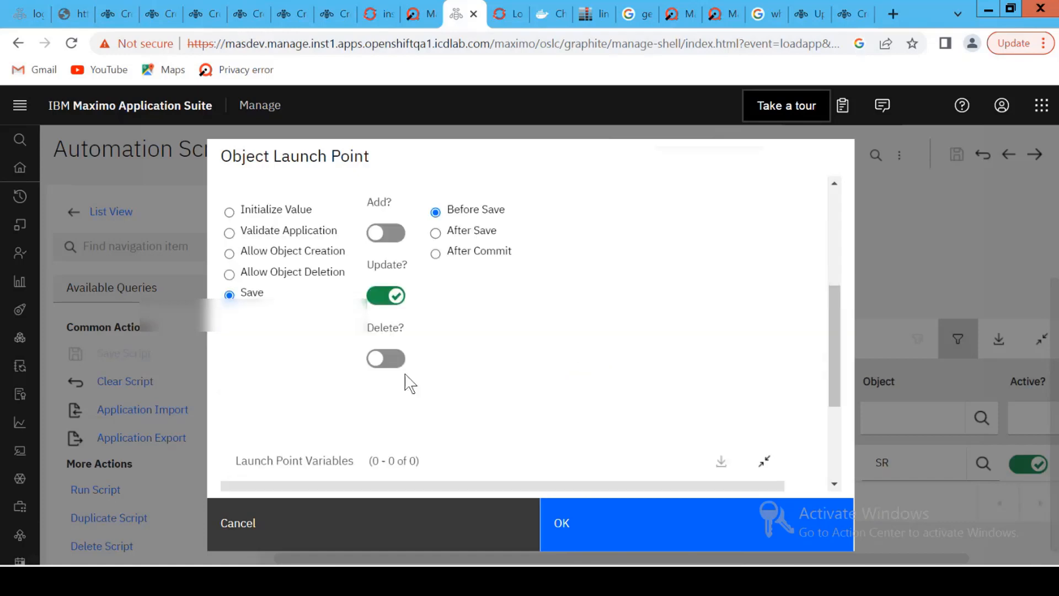
{"action": "scroll", "coordinate": [524, 325], "scroll_direction": "up", "scroll_amount": 3}
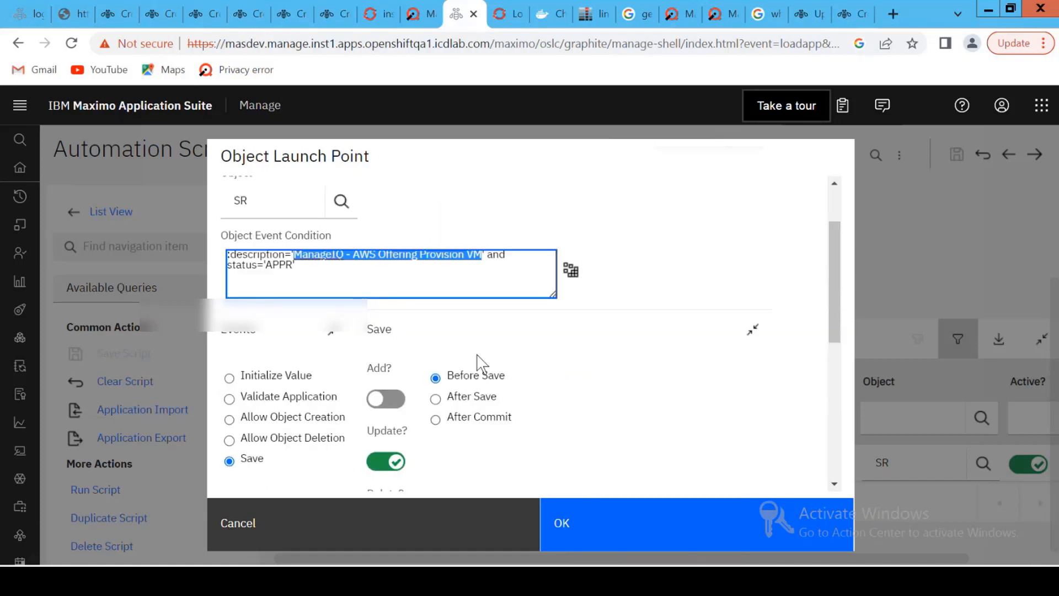
{"action": "scroll", "coordinate": [499, 397], "scroll_direction": "down", "scroll_amount": 2}
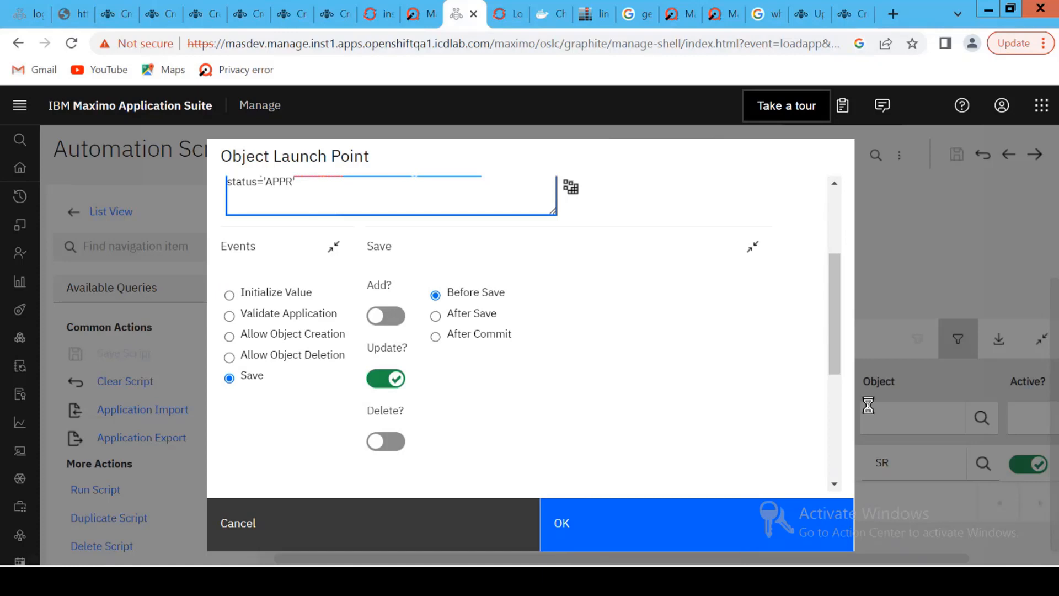
{"action": "left_click", "coordinate": [321, 522]}
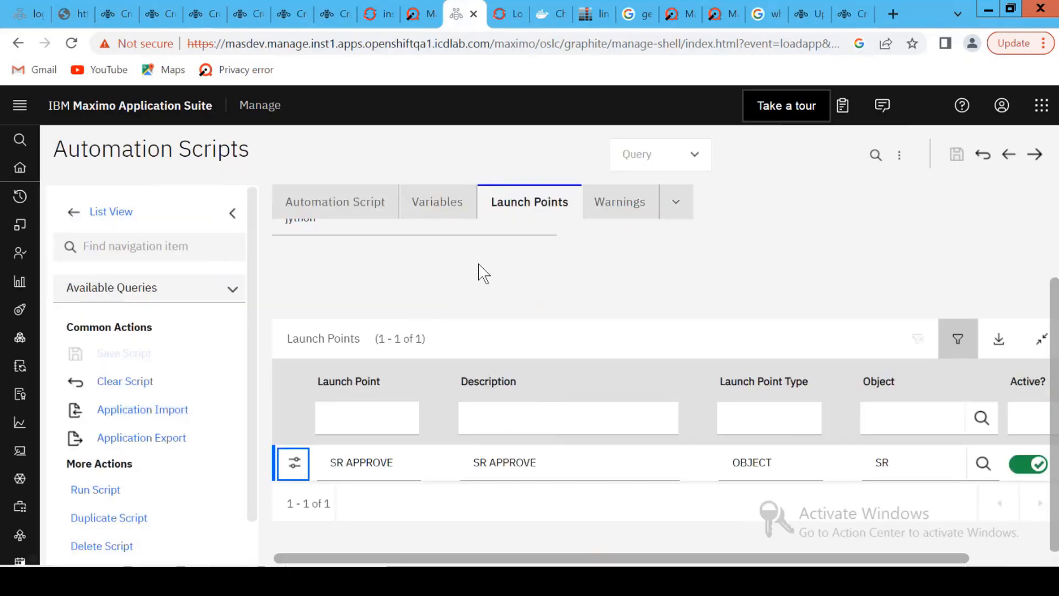
{"action": "left_click", "coordinate": [342, 205]}
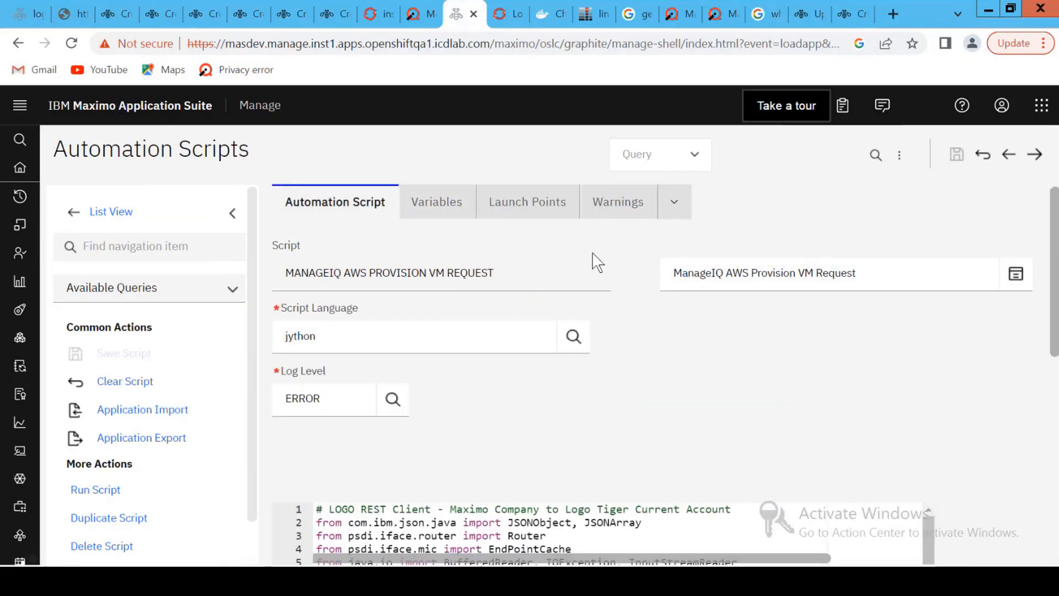
{"action": "scroll", "coordinate": [612, 342], "scroll_direction": "down", "scroll_amount": 3}
{"action": "scroll", "coordinate": [619, 375], "scroll_direction": "down", "scroll_amount": 3}
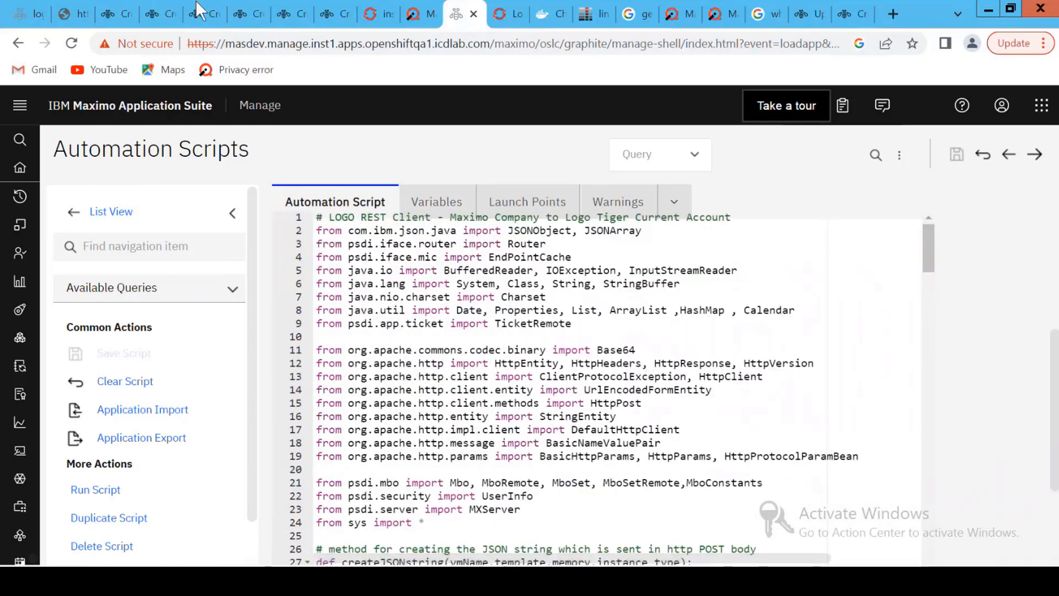
Browse the docs tabs to the EC2 provision request script page and its script name and language settings.
{"action": "left_click", "coordinate": [155, 14]}
{"action": "scroll", "coordinate": [662, 269], "scroll_direction": "up", "scroll_amount": 4}
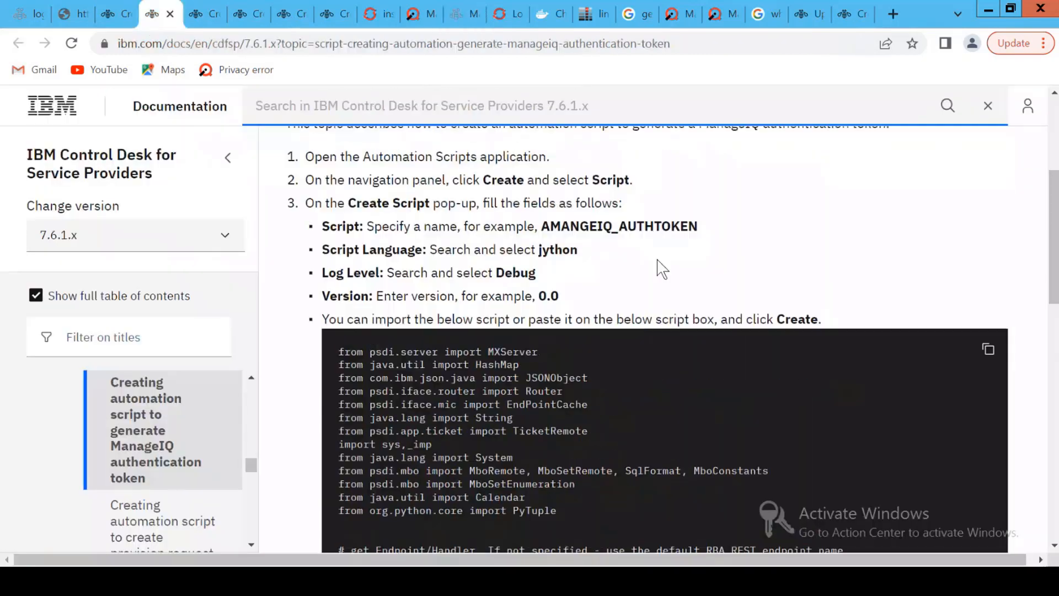
{"action": "left_click", "coordinate": [209, 15]}
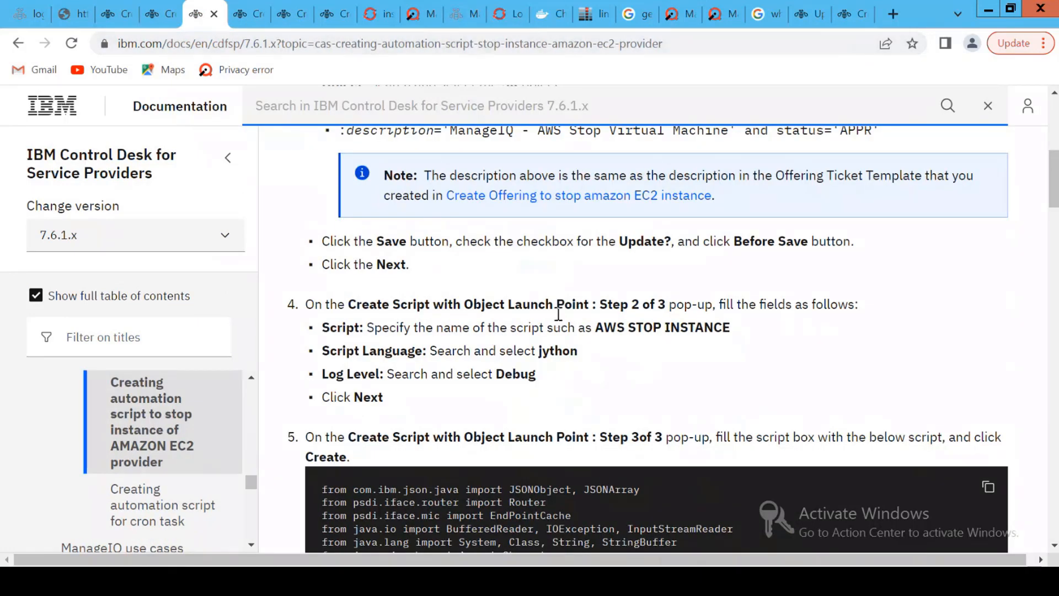
{"action": "left_click", "coordinate": [248, 15]}
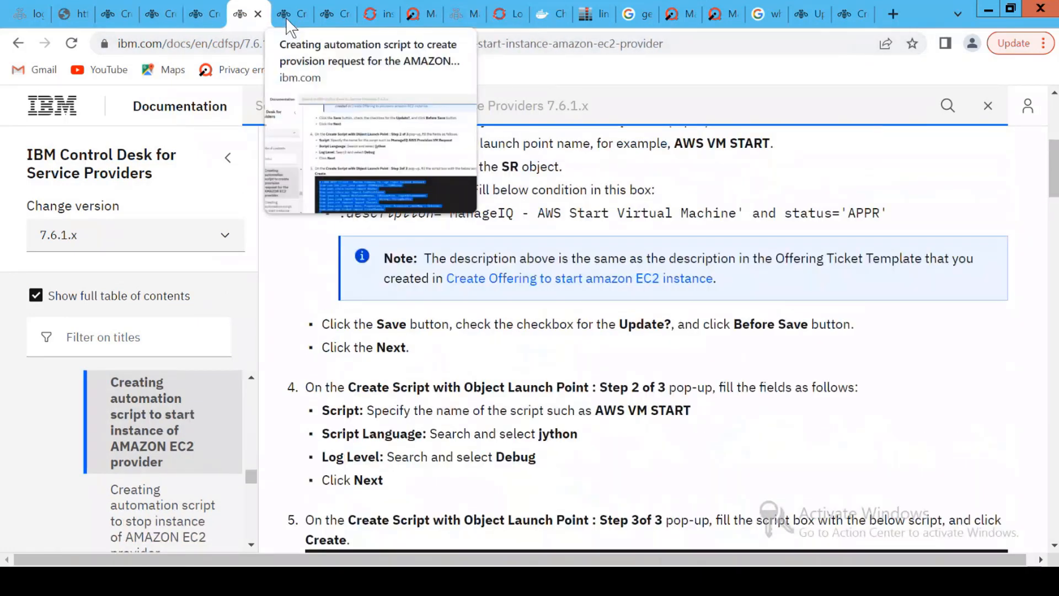
{"action": "left_click", "coordinate": [285, 18]}
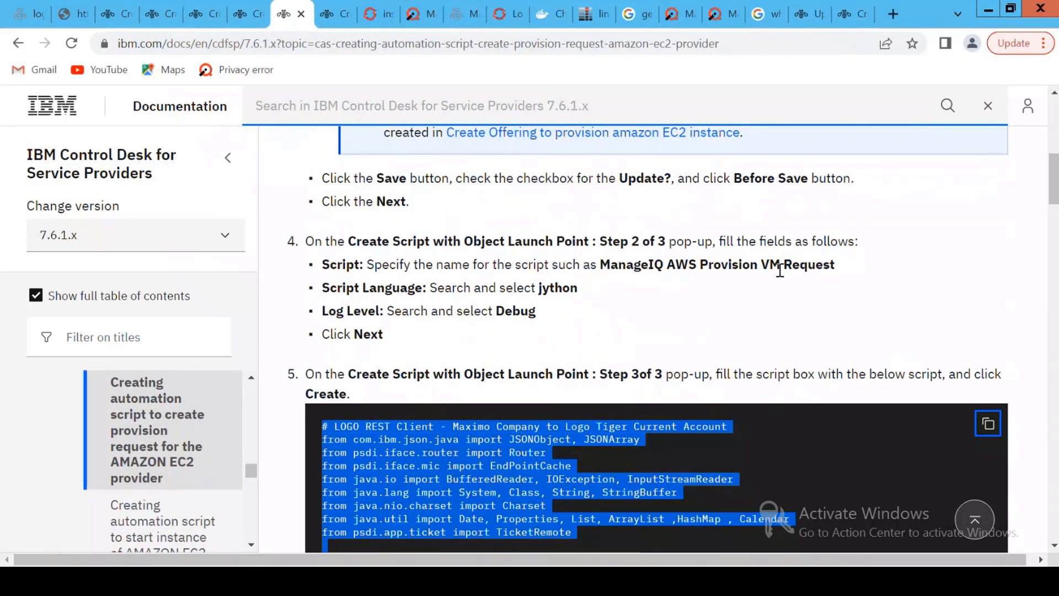
{"action": "left_click_drag", "start_coordinate": [611, 265], "coordinate": [894, 286]}
{"action": "left_click", "coordinate": [893, 288]}
{"action": "scroll", "coordinate": [947, 364], "scroll_direction": "down", "scroll_amount": 1}
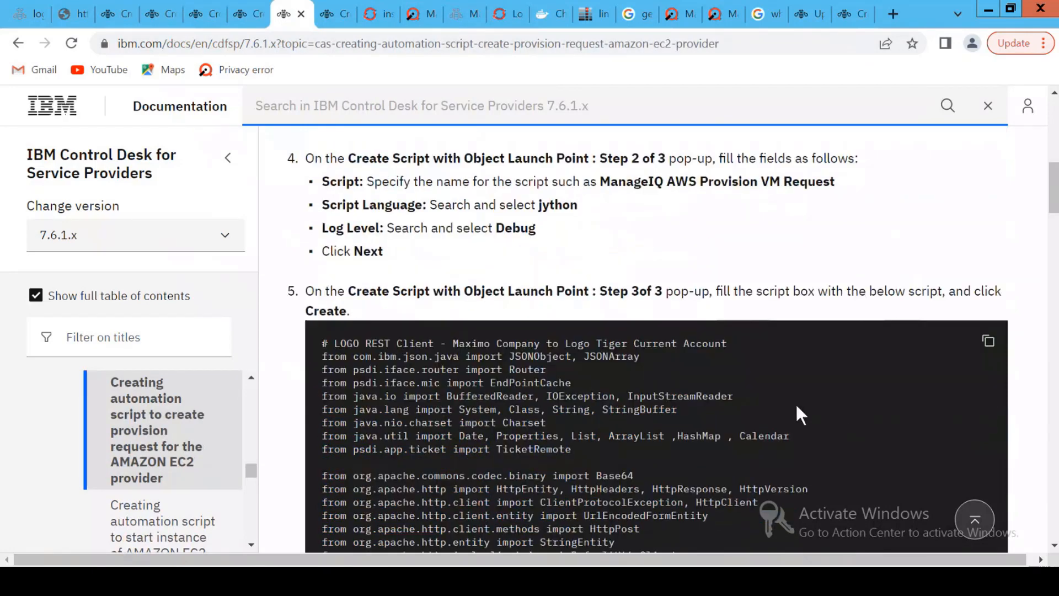
Return to the Maximo scripts list and clear the manageIQ description filter.
{"action": "left_click", "coordinate": [462, 16]}
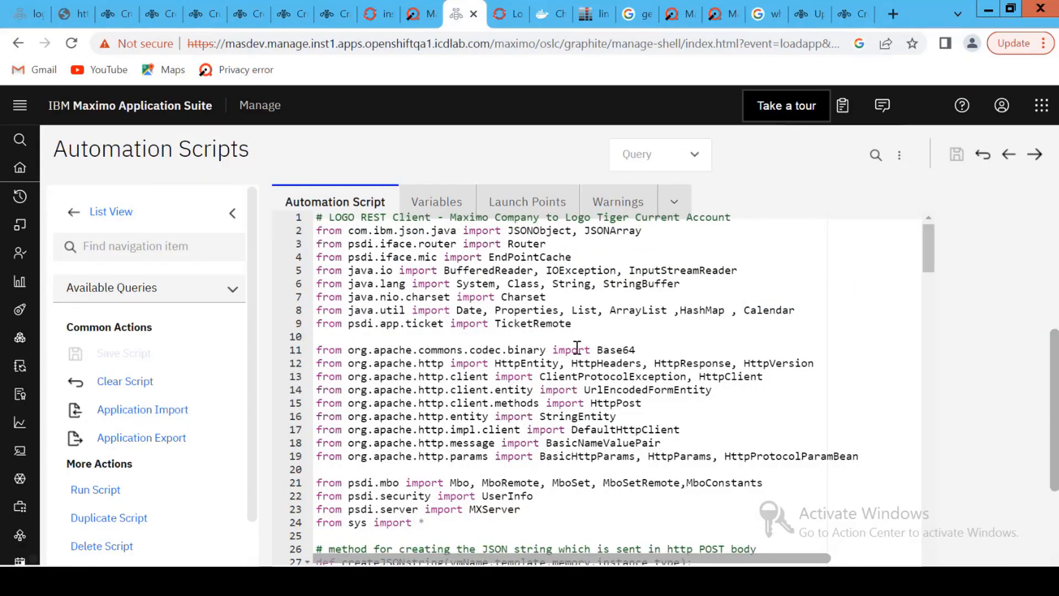
{"action": "scroll", "coordinate": [577, 347], "scroll_direction": "down", "scroll_amount": 7}
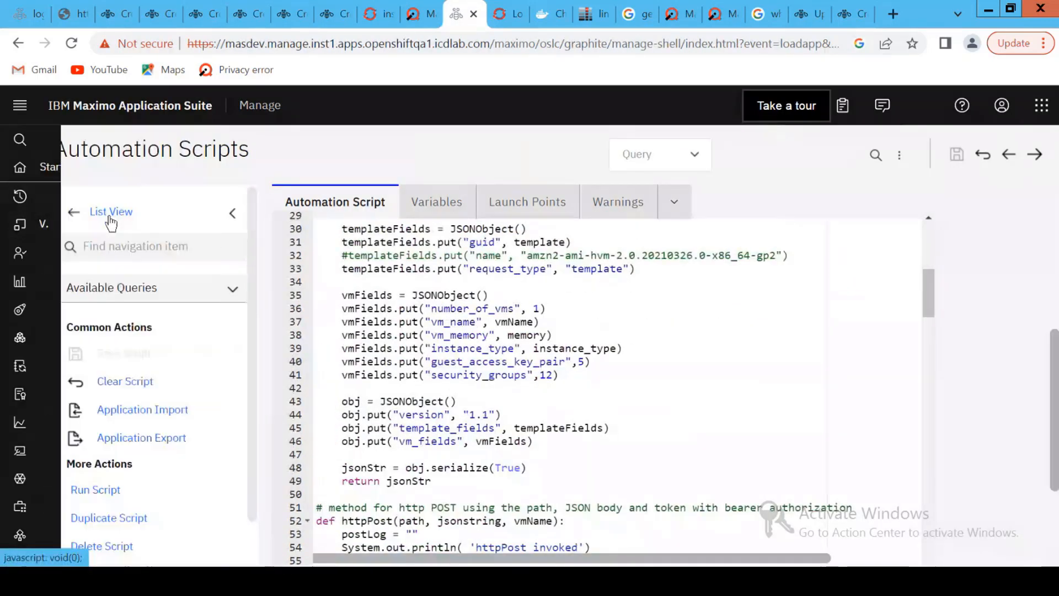
{"action": "left_click", "coordinate": [111, 213]}
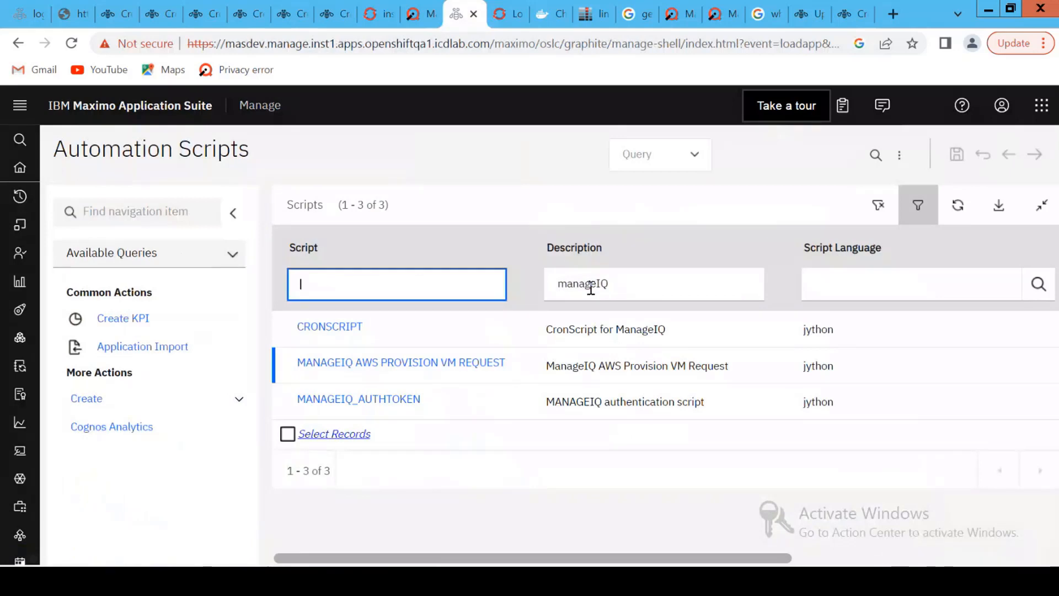
{"action": "double_click", "coordinate": [591, 287]}
{"action": "key", "text": "BackSpace"}
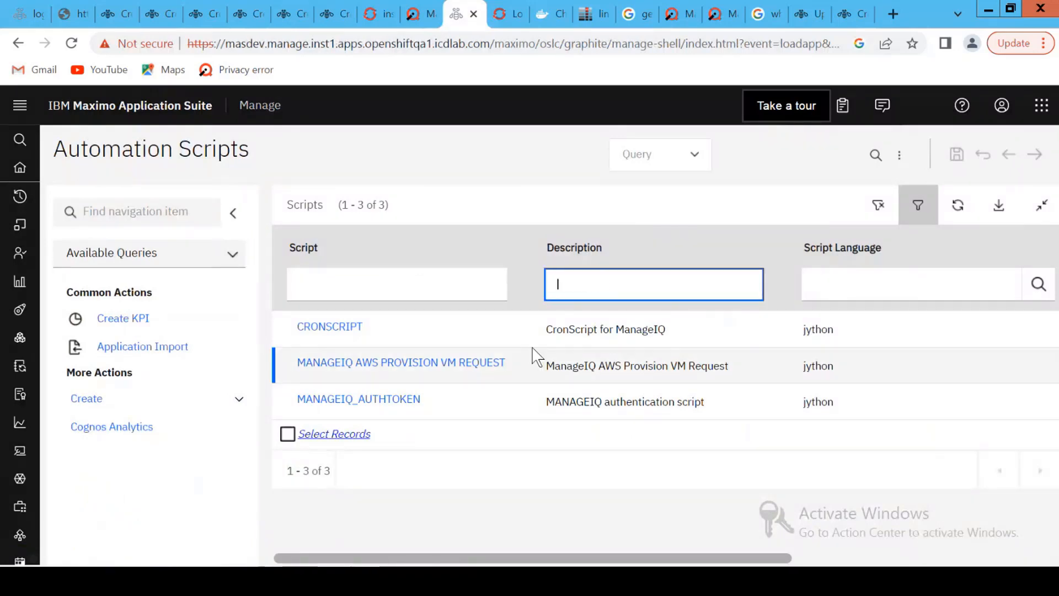
Filter the scripts by description 'aws' and open AWS VM START.
{"action": "left_click", "coordinate": [457, 284]}
{"action": "type", "text": "miq"}
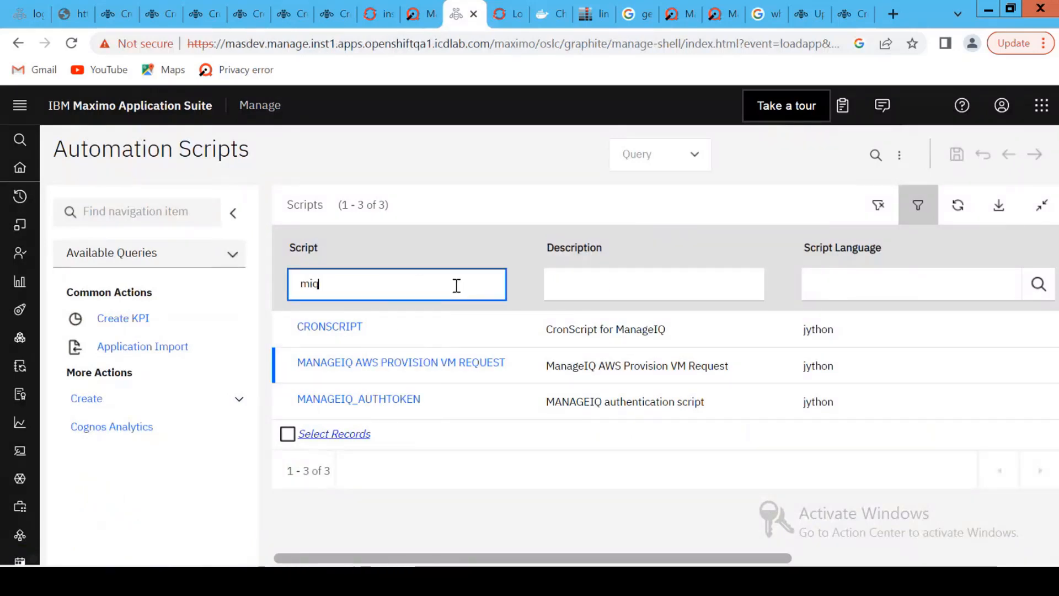
{"action": "key", "text": "Return"}
{"action": "key", "text": "BackSpace"}
{"action": "key", "text": "BackSpace"}
{"action": "key", "text": "BackSpace"}
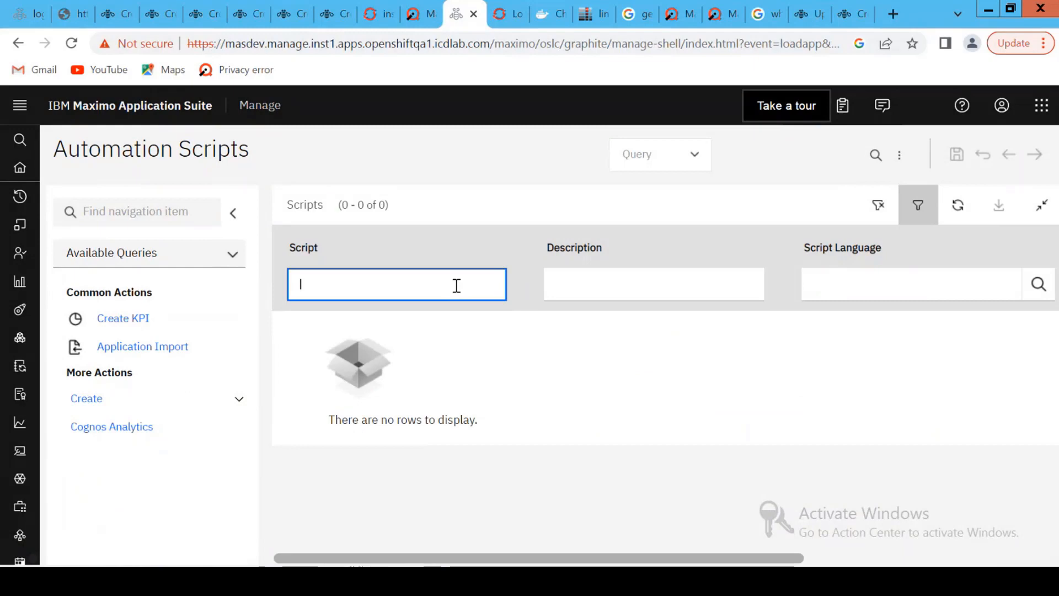
{"action": "left_click", "coordinate": [666, 278]}
{"action": "type", "text": "aws"}
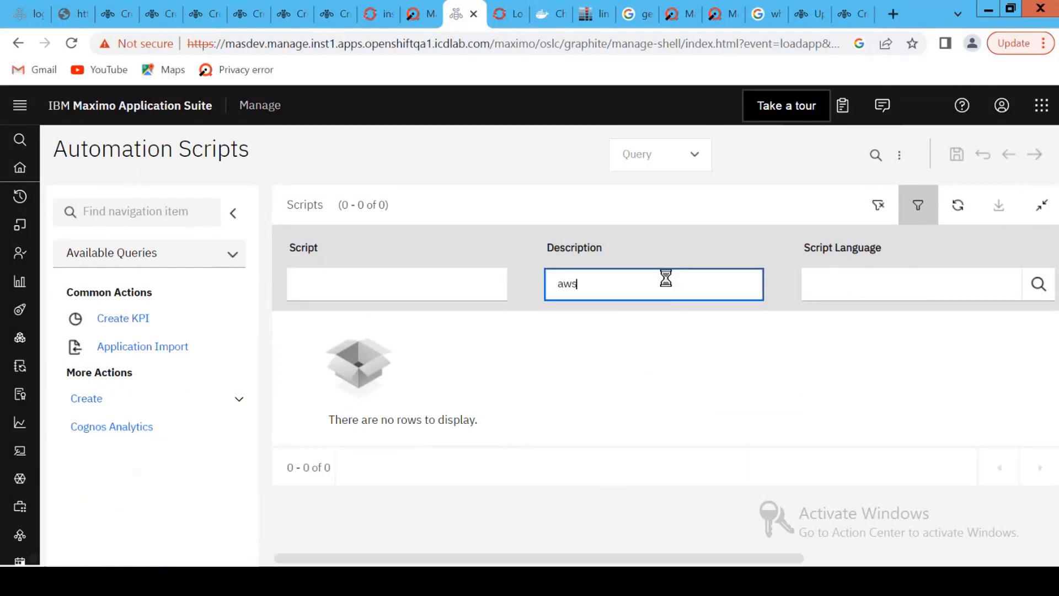
{"action": "key", "text": "Return"}
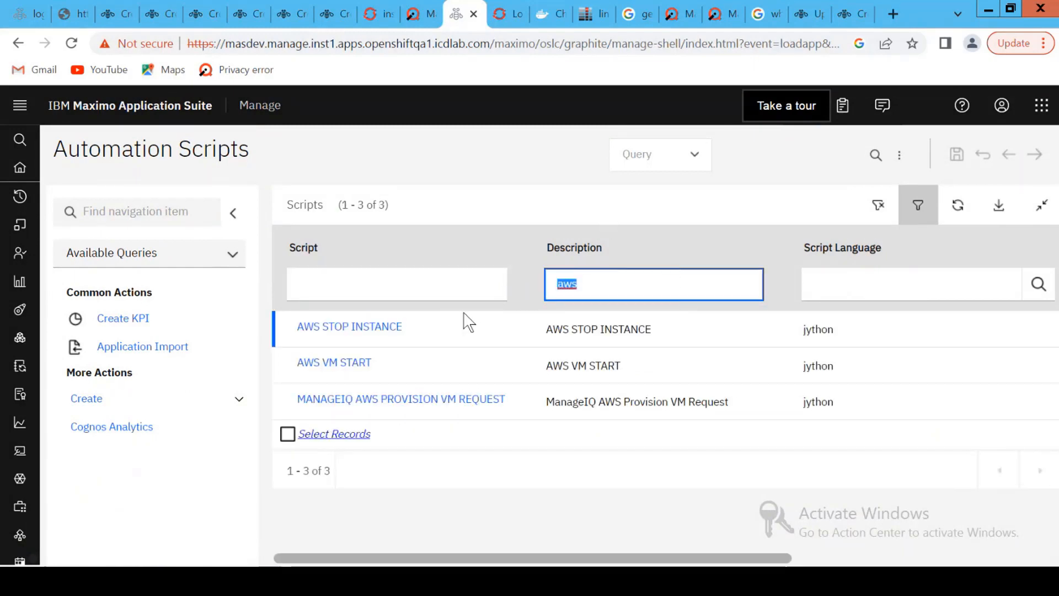
{"action": "left_click", "coordinate": [401, 359]}
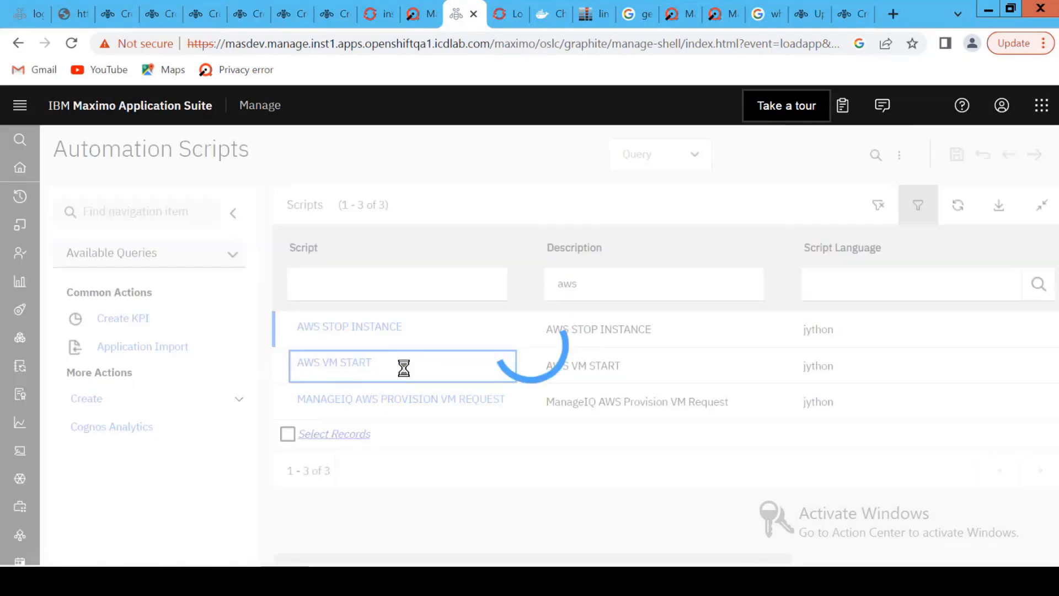
Review the event condition of AWS VM START's SR APPROVE launch point.
{"action": "left_click", "coordinate": [522, 210]}
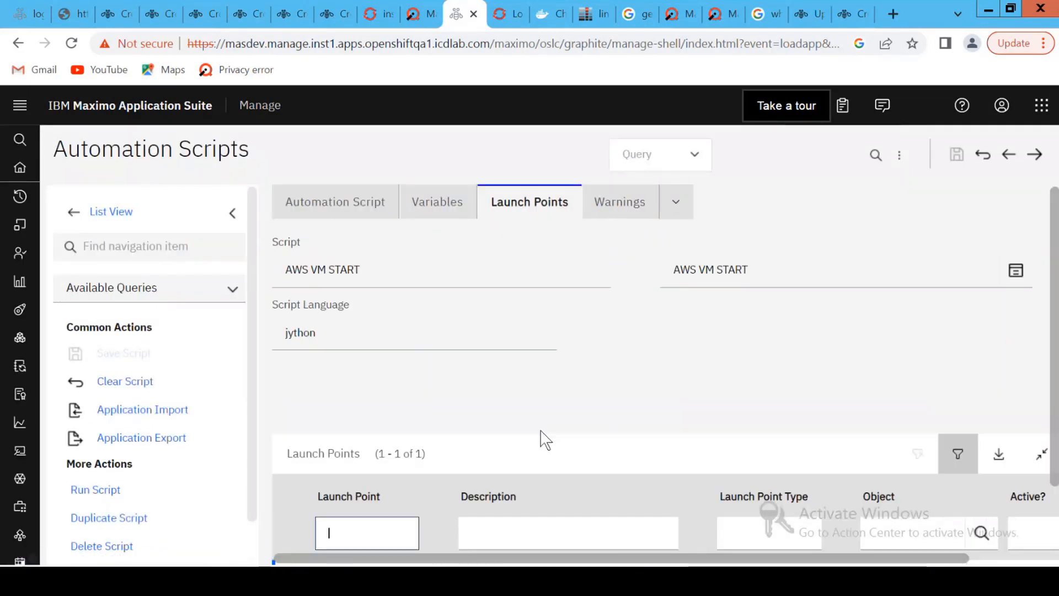
{"action": "scroll", "coordinate": [541, 439], "scroll_direction": "down", "scroll_amount": 2}
{"action": "left_click", "coordinate": [290, 463]}
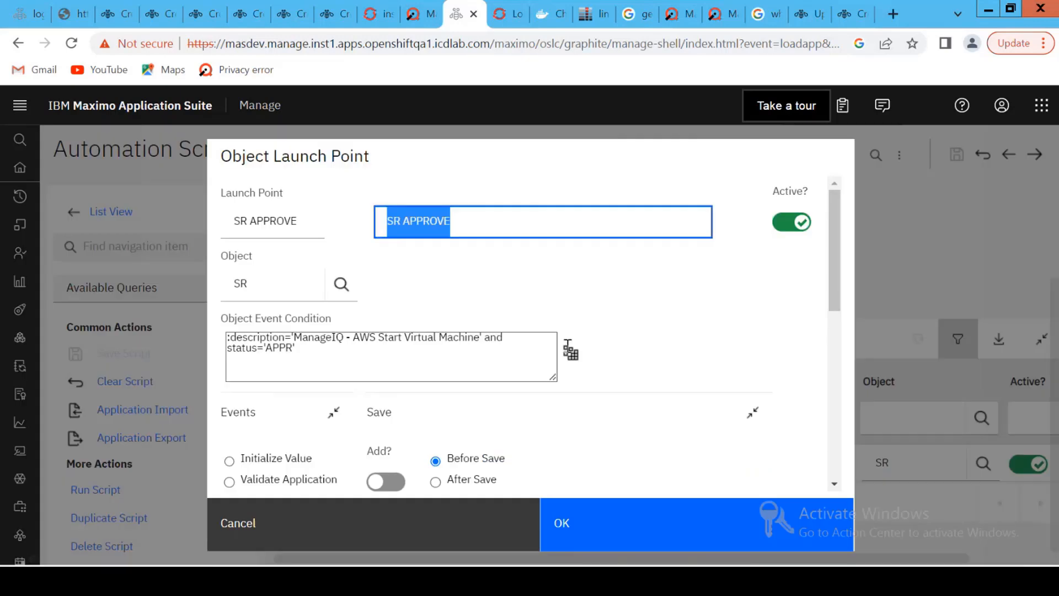
{"action": "triple_click", "coordinate": [308, 351]}
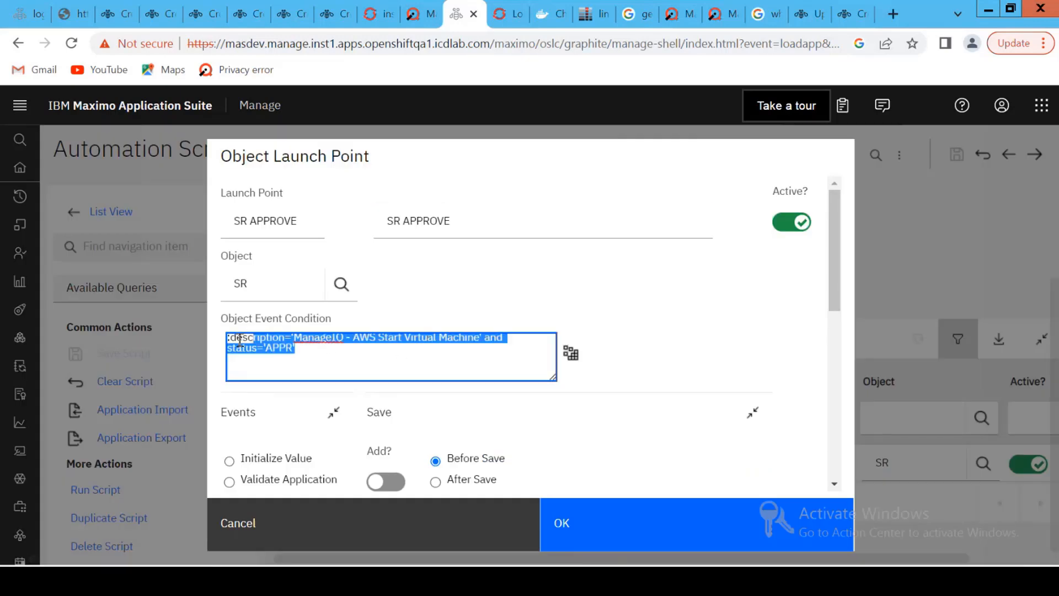
{"action": "left_click", "coordinate": [423, 368]}
{"action": "scroll", "coordinate": [804, 378], "scroll_direction": "down", "scroll_amount": 2}
{"action": "scroll", "coordinate": [515, 302], "scroll_direction": "down", "scroll_amount": 2}
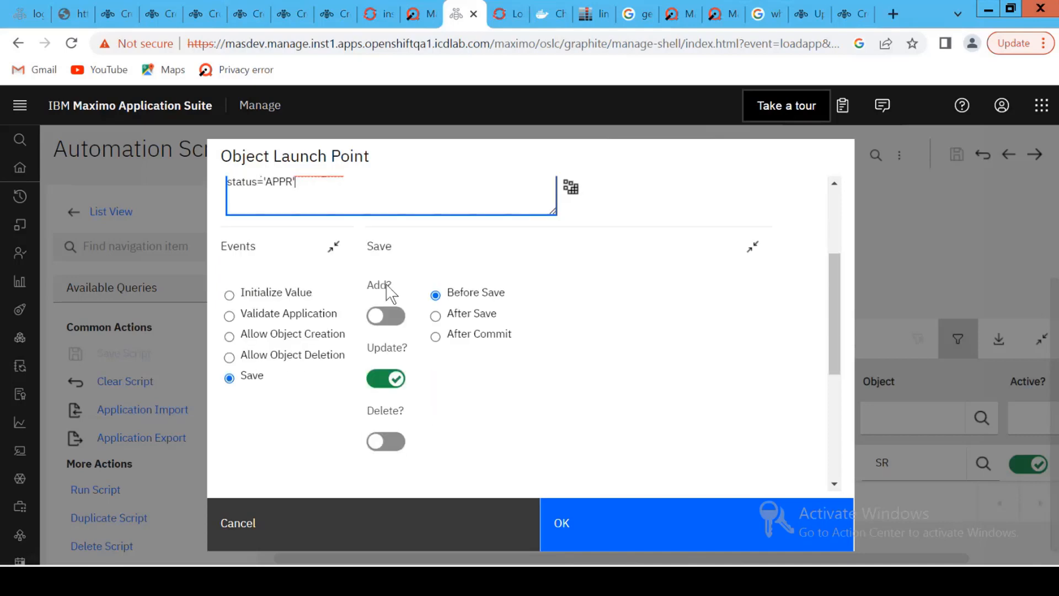
{"action": "left_click", "coordinate": [568, 539]}
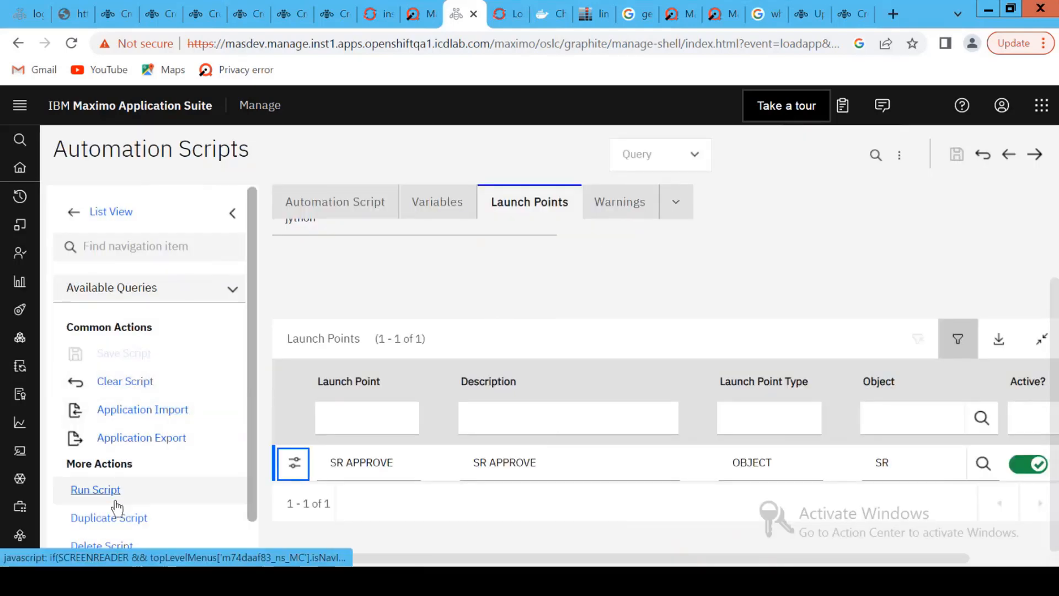
View AWS VM START's script code, then bring up the EC2 stop-instance script guide.
{"action": "left_click", "coordinate": [340, 201]}
{"action": "scroll", "coordinate": [683, 331], "scroll_direction": "down", "scroll_amount": 3}
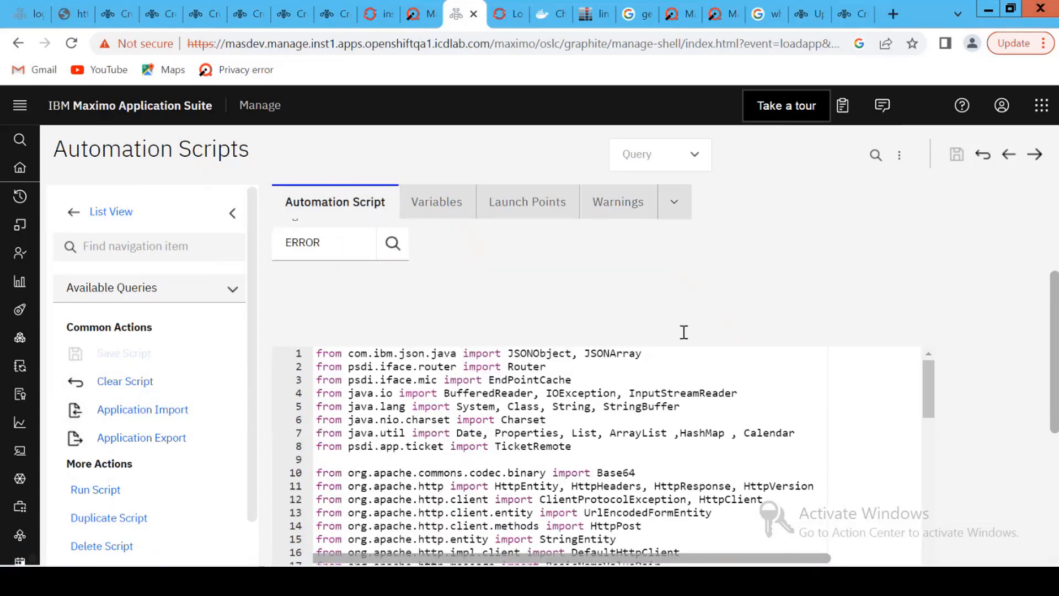
{"action": "scroll", "coordinate": [809, 373], "scroll_direction": "down", "scroll_amount": 3}
{"action": "left_click", "coordinate": [508, 425]}
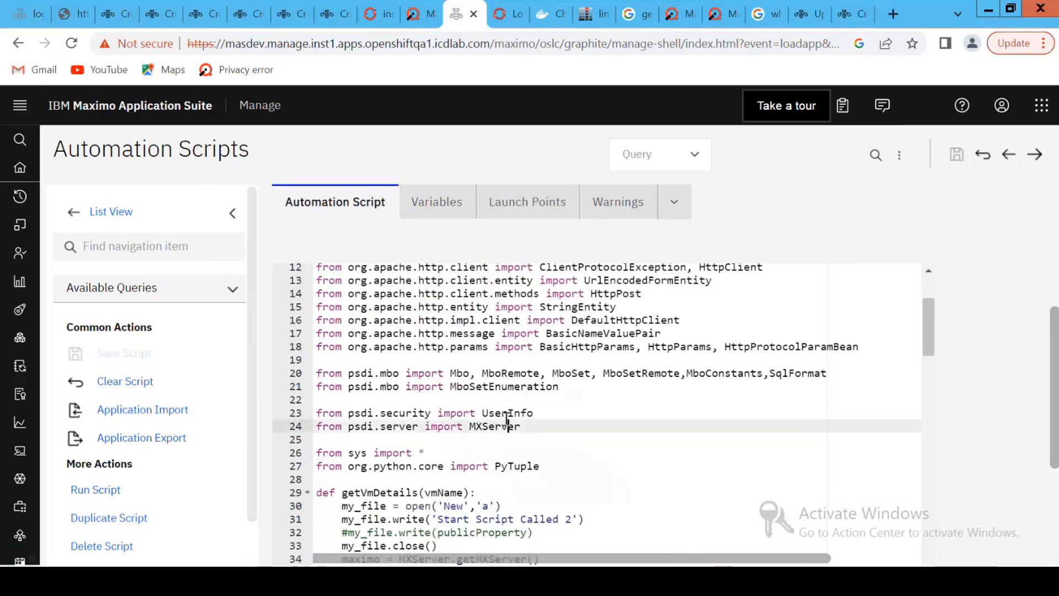
{"action": "left_click", "coordinate": [192, 18]}
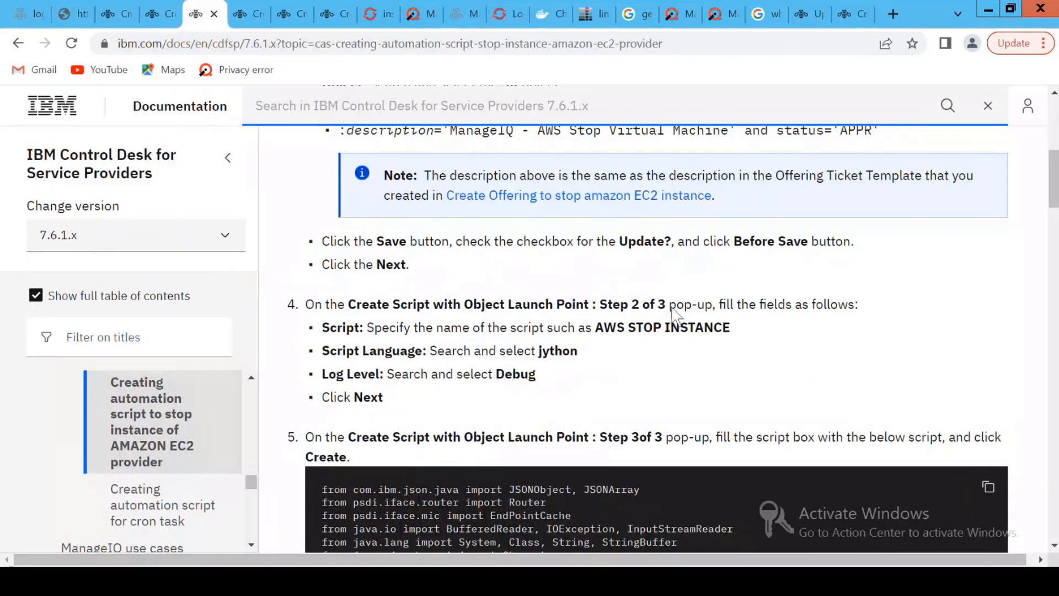
Compare the ManageIQ authentication token and EC2 start-instance documentation guides.
{"action": "left_click", "coordinate": [151, 16]}
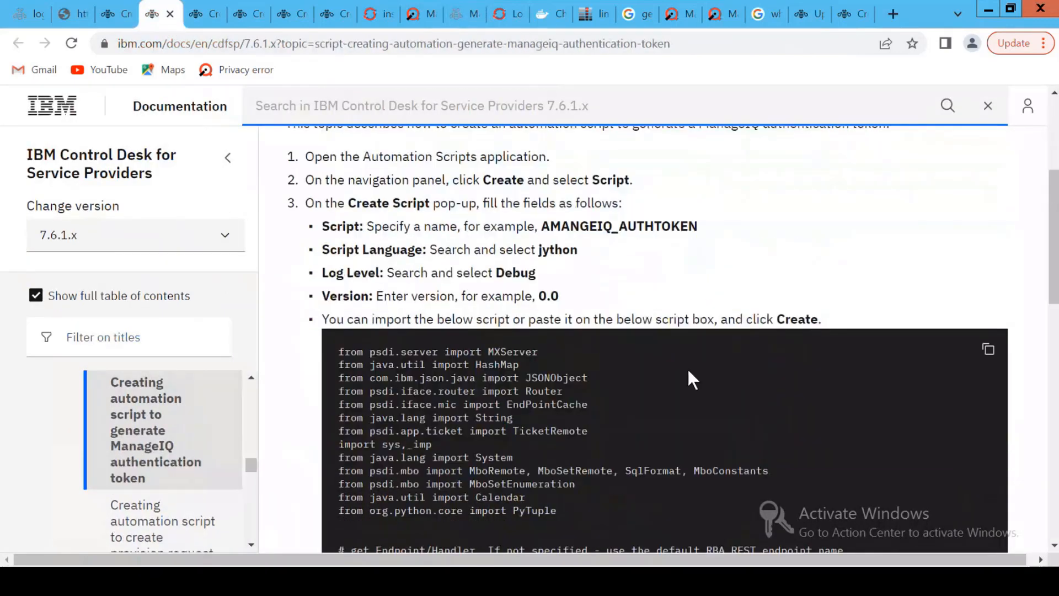
{"action": "left_click", "coordinate": [241, 16]}
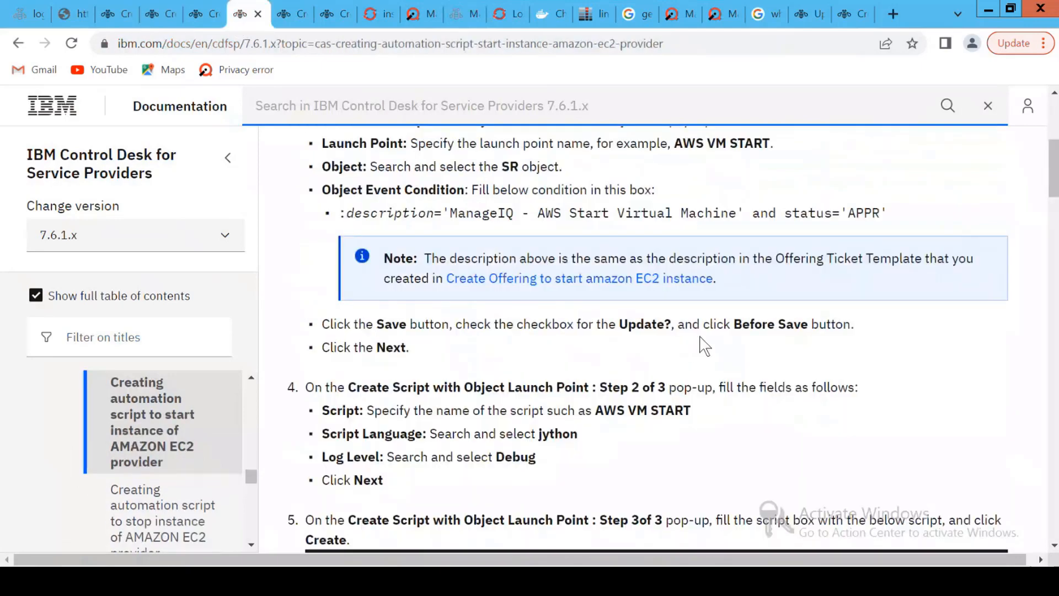
{"action": "scroll", "coordinate": [705, 346], "scroll_direction": "up", "scroll_amount": 3}
{"action": "scroll", "coordinate": [743, 310], "scroll_direction": "down", "scroll_amount": 12}
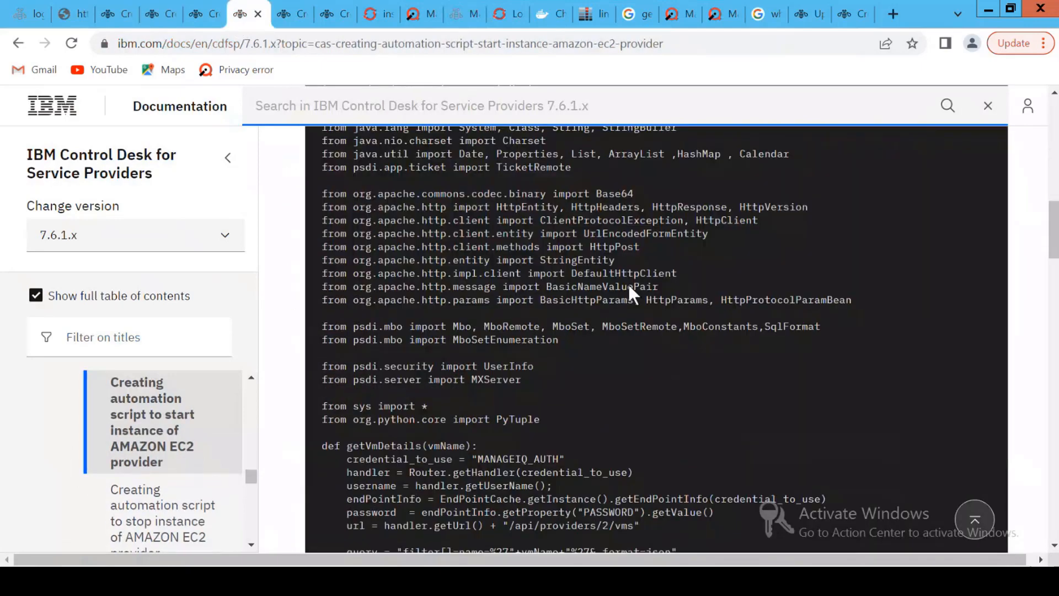
Back in Manage, open the AWS STOP INSTANCE script from the AWS scripts list.
{"action": "left_click", "coordinate": [458, 15]}
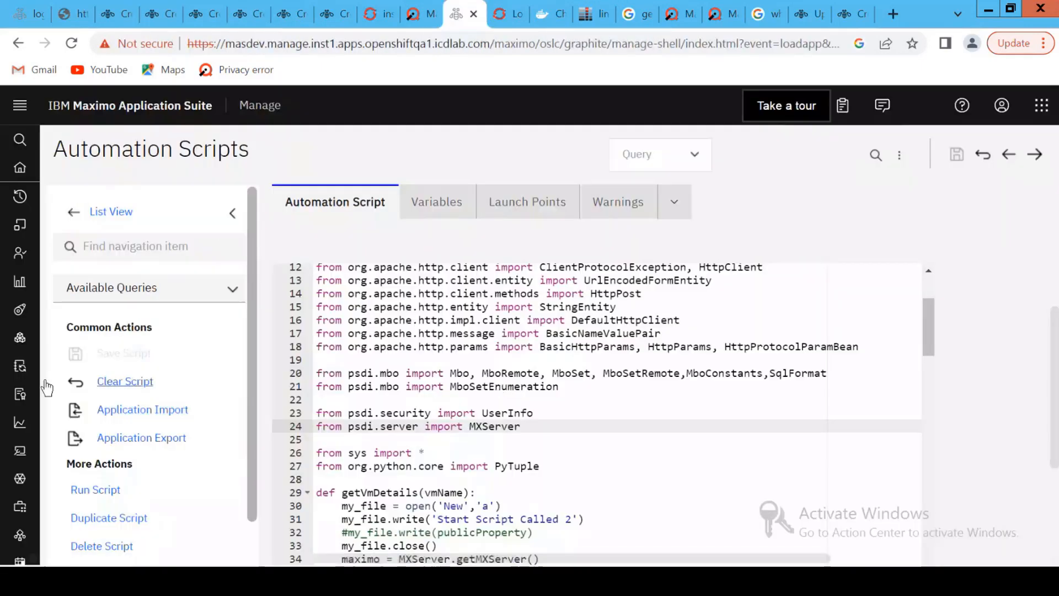
{"action": "mouse_move", "coordinate": [126, 253]}
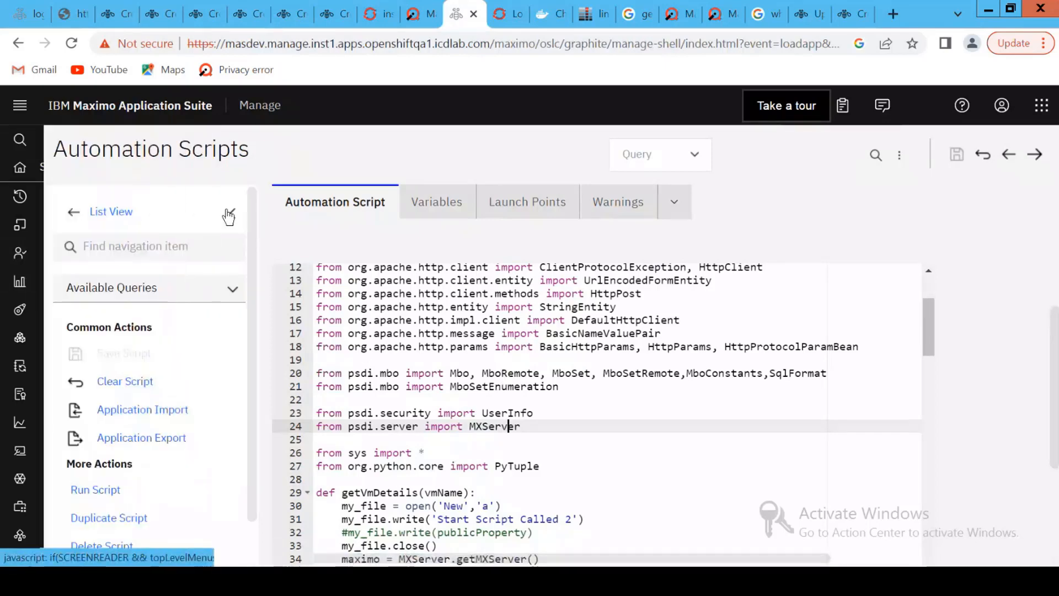
{"action": "left_click", "coordinate": [226, 215]}
{"action": "left_click", "coordinate": [395, 326]}
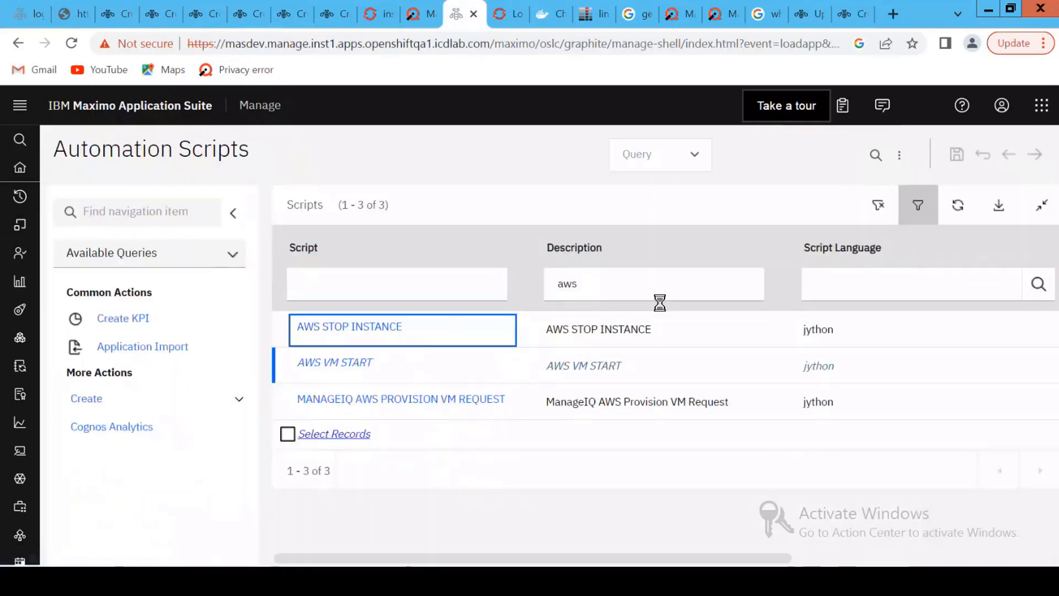
{"action": "scroll", "coordinate": [671, 395], "scroll_direction": "down", "scroll_amount": 3}
{"action": "scroll", "coordinate": [607, 375], "scroll_direction": "up", "scroll_amount": 3}
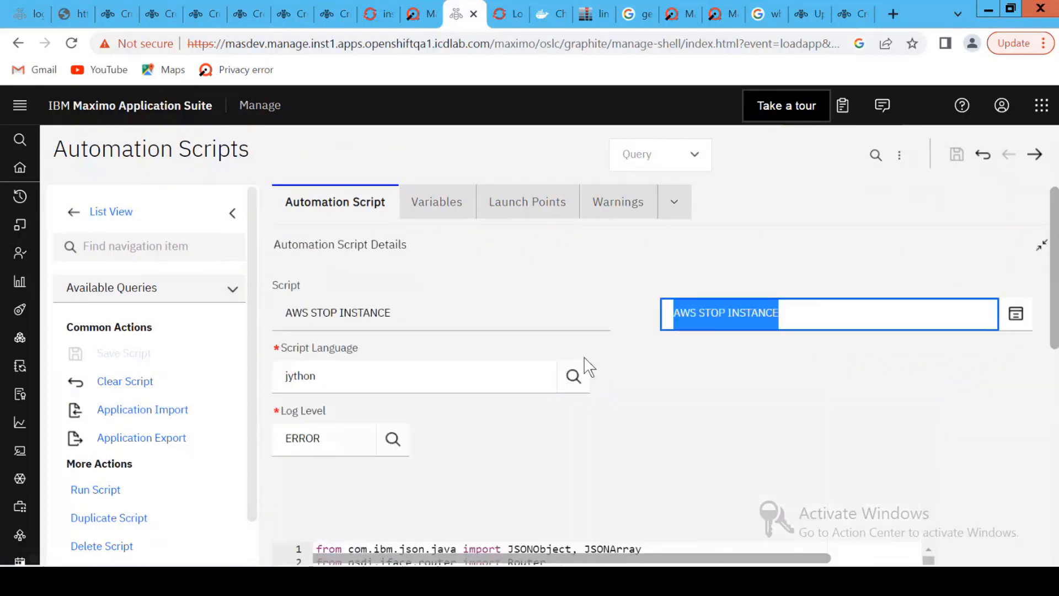
Inspect AWS STOP INSTANCE's SR APPROVE launch point event condition, then return to its code.
{"action": "left_click", "coordinate": [533, 202]}
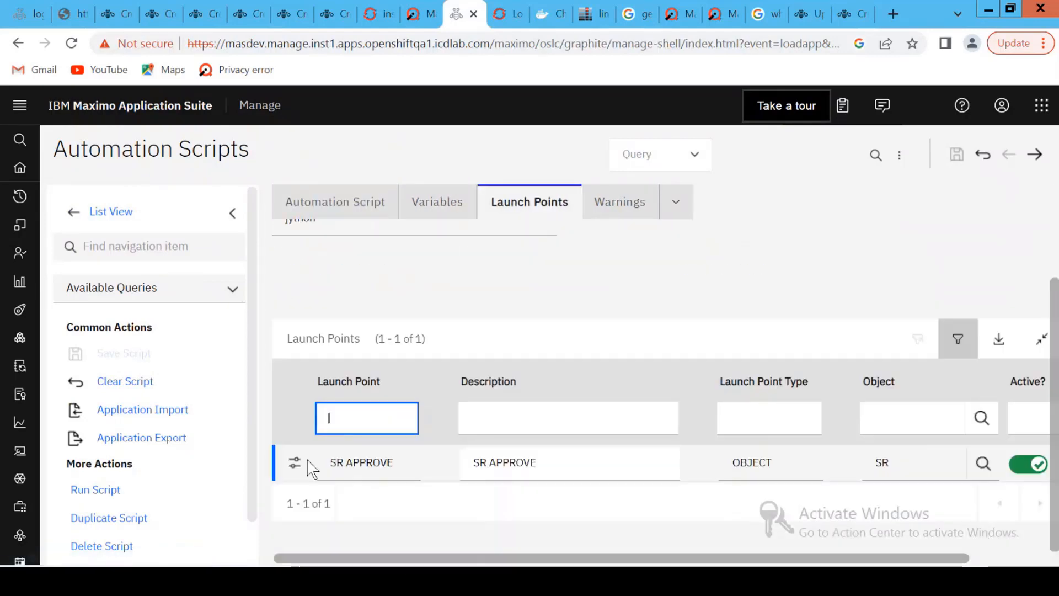
{"action": "left_click", "coordinate": [338, 463]}
{"action": "left_click", "coordinate": [344, 353]}
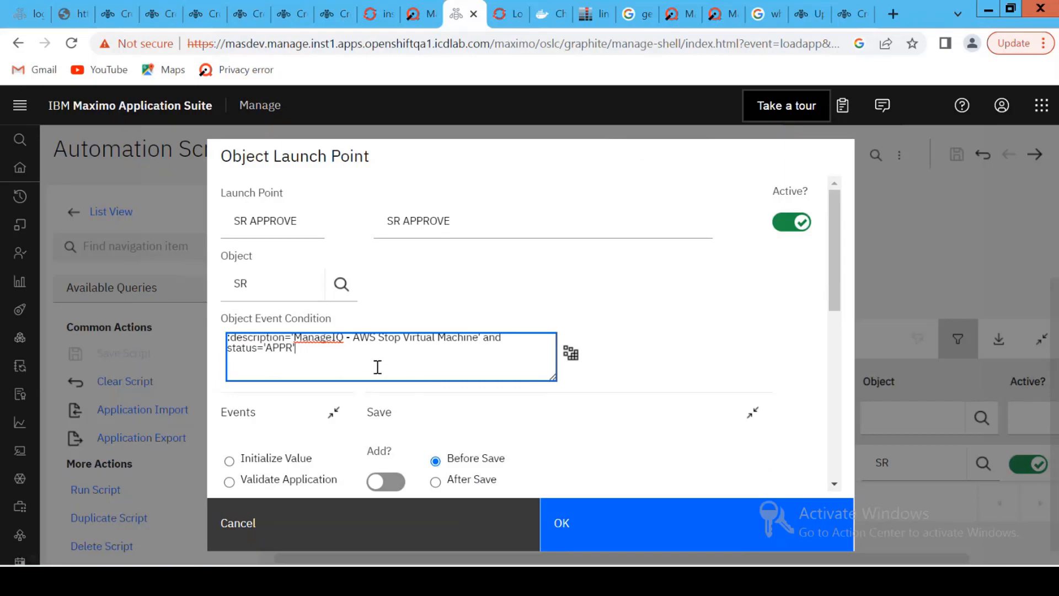
{"action": "scroll", "coordinate": [536, 277], "scroll_direction": "down", "scroll_amount": 5}
{"action": "left_click", "coordinate": [653, 519]}
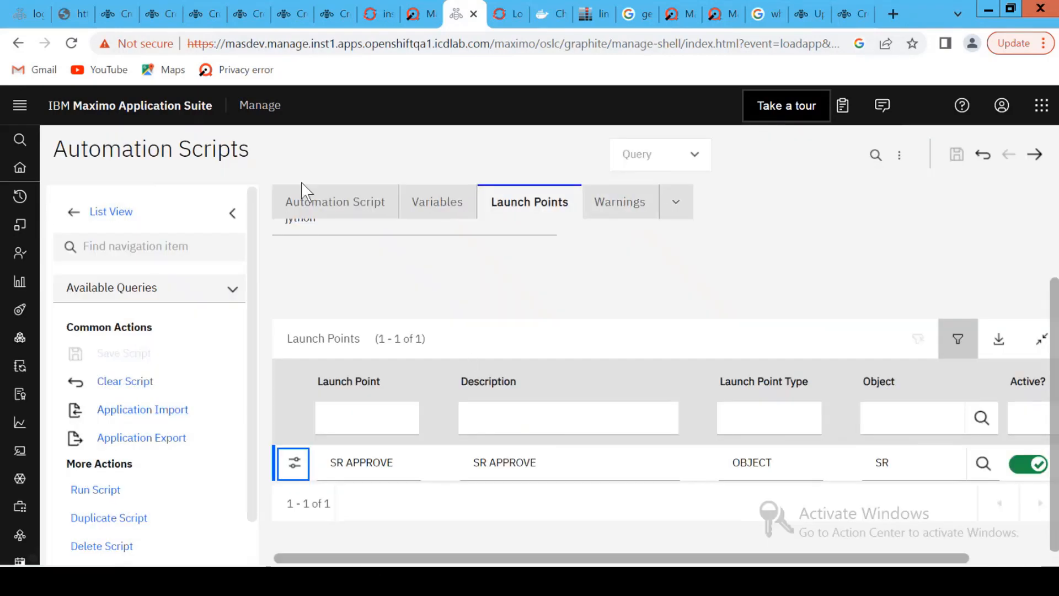
{"action": "left_click", "coordinate": [315, 202]}
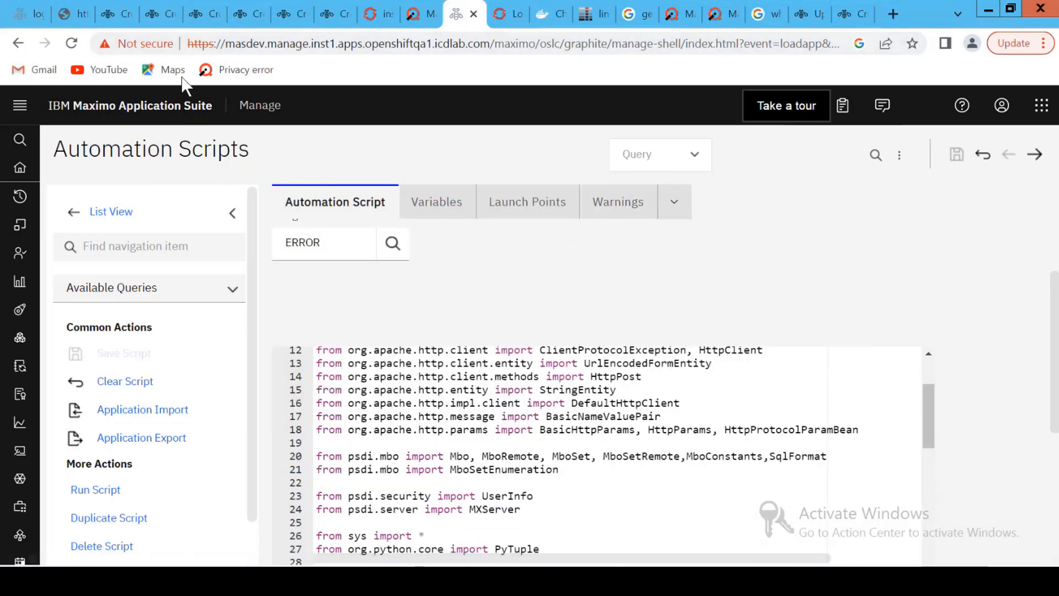
Check the stop-instance guide against the script's Jython code in Manage.
{"action": "left_click", "coordinate": [200, 16]}
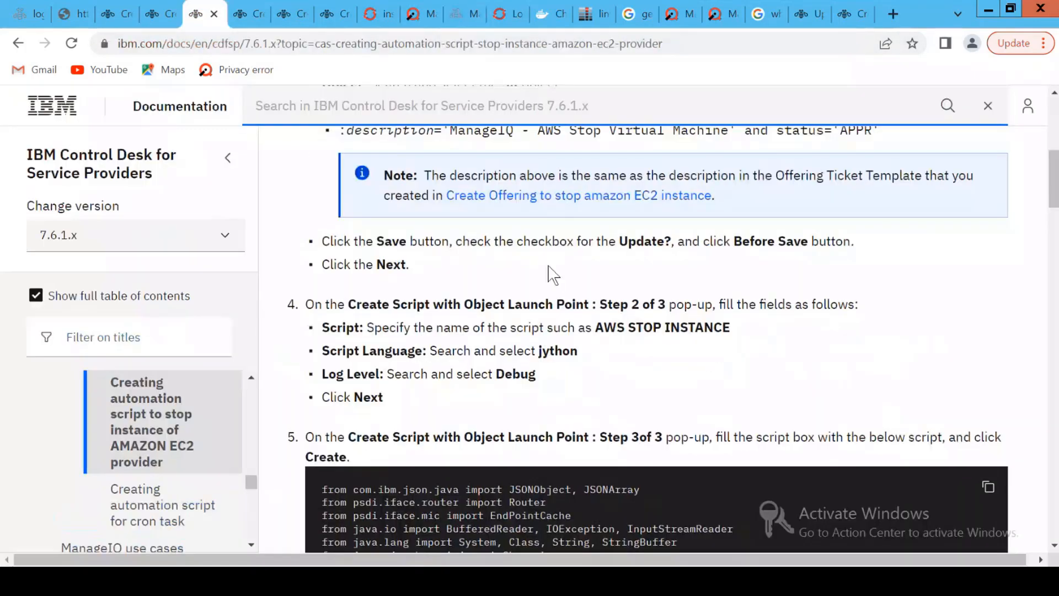
{"action": "scroll", "coordinate": [595, 360], "scroll_direction": "down", "scroll_amount": 4}
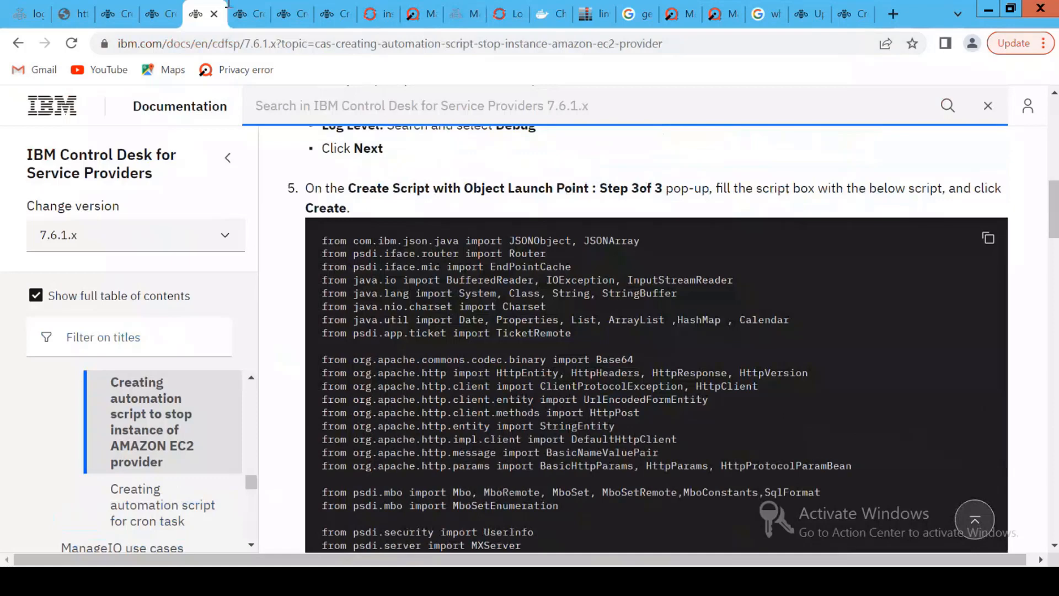
{"action": "left_click", "coordinate": [459, 13]}
{"action": "scroll", "coordinate": [469, 398], "scroll_direction": "down", "scroll_amount": 2}
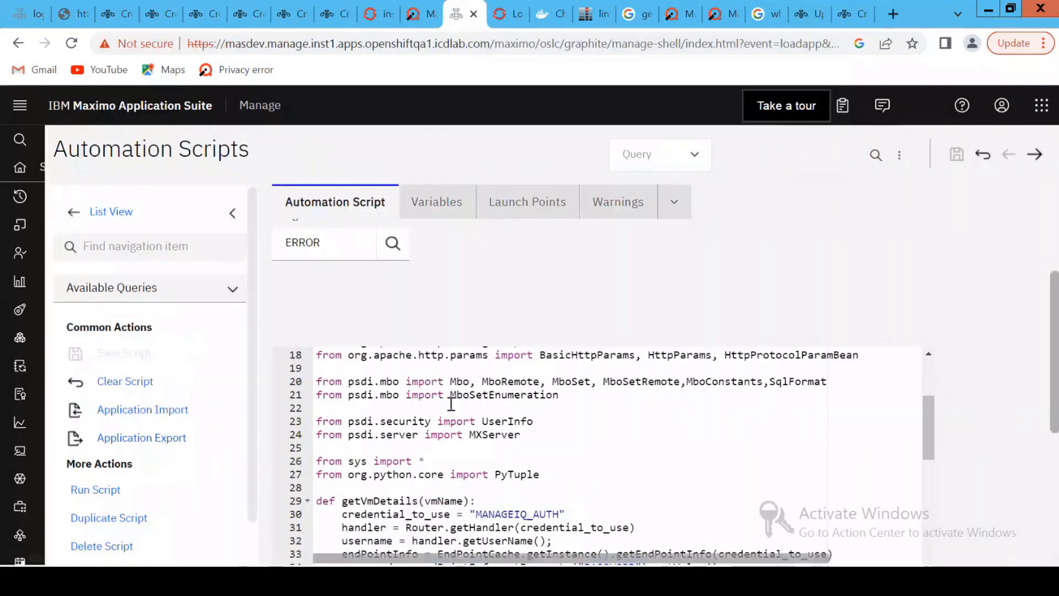
{"action": "mouse_move", "coordinate": [175, 215]}
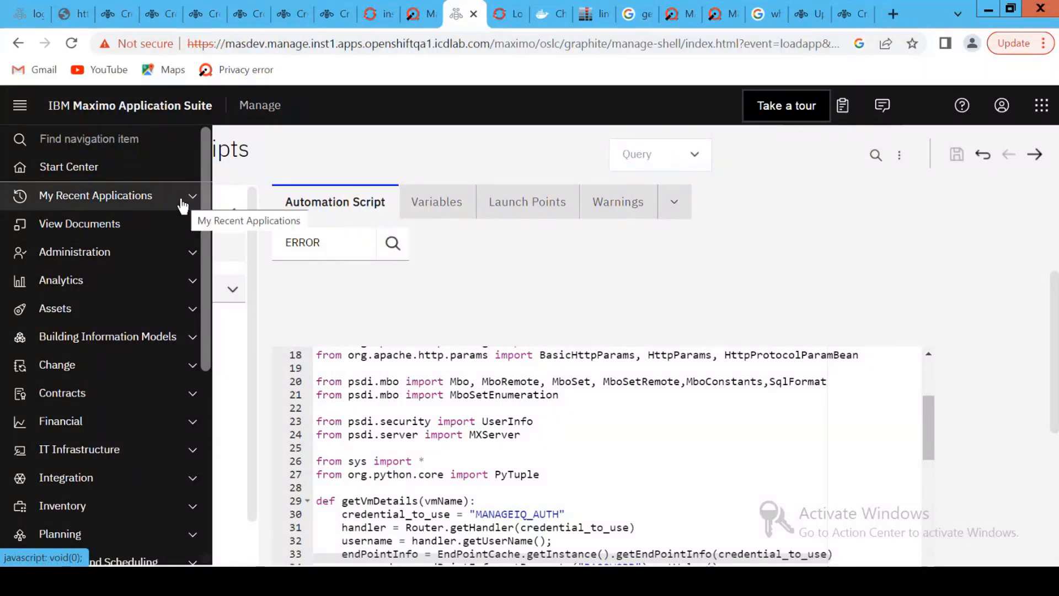
Request a new service under IEM Software Deployment: the ManageIQ - AWS Start Virtual Machine offering.
{"action": "left_click", "coordinate": [182, 197]}
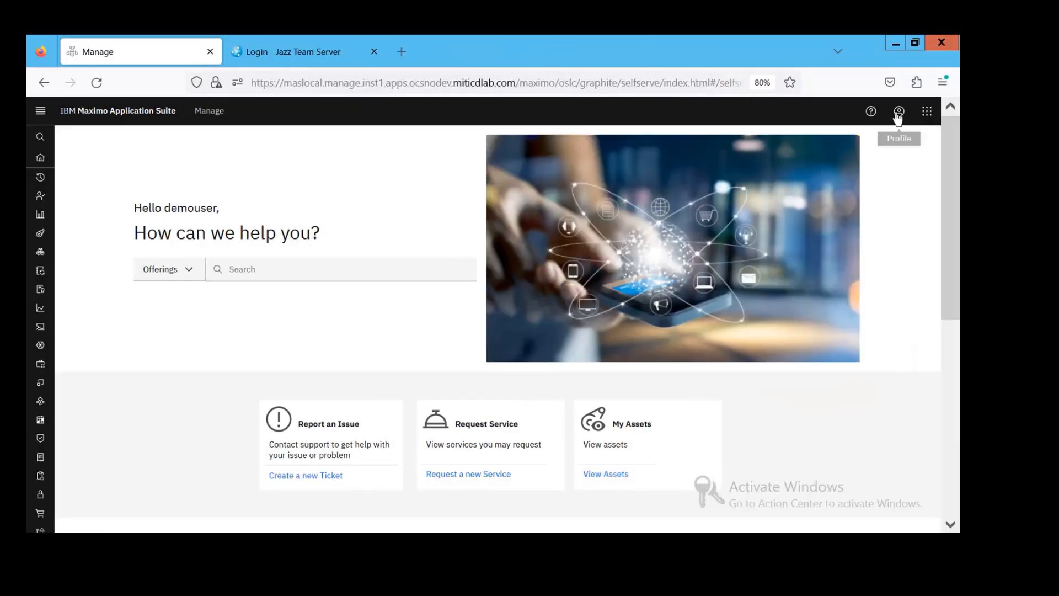
{"action": "left_click", "coordinate": [899, 111]}
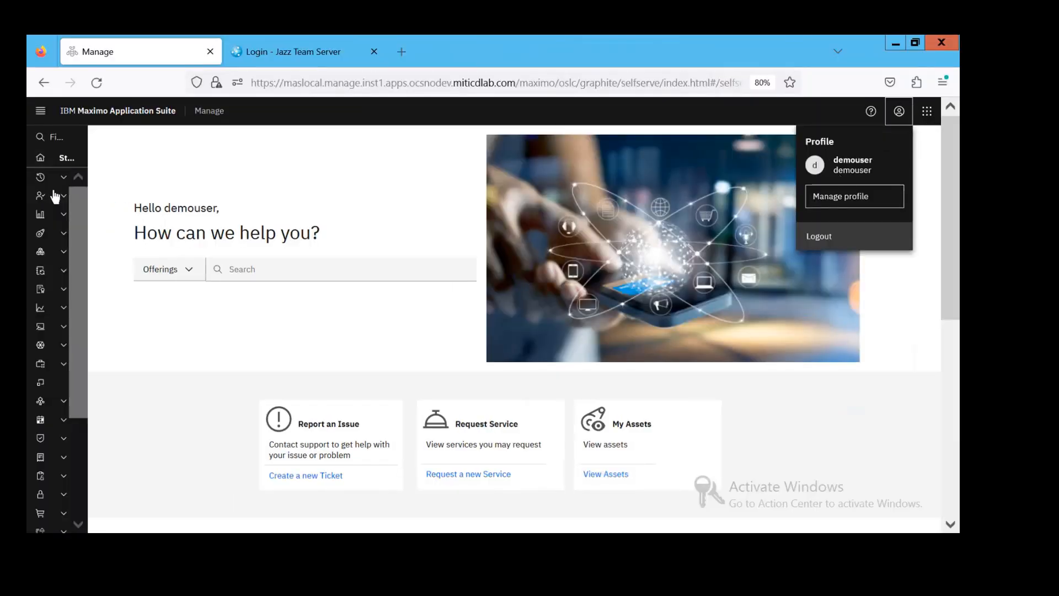
{"action": "left_click", "coordinate": [56, 196]}
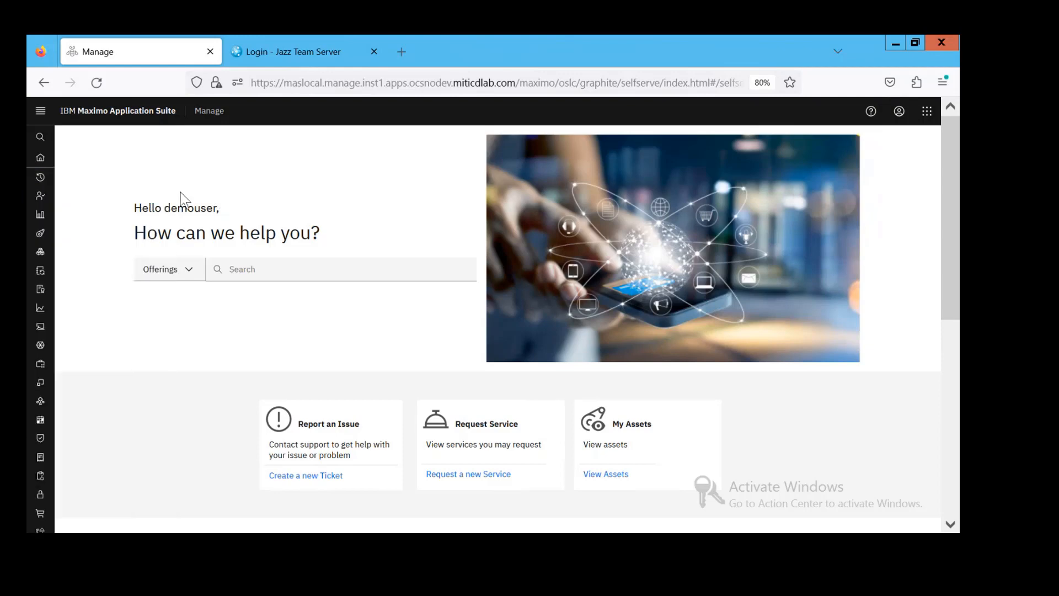
{"action": "scroll", "coordinate": [312, 208], "scroll_direction": "down", "scroll_amount": 3}
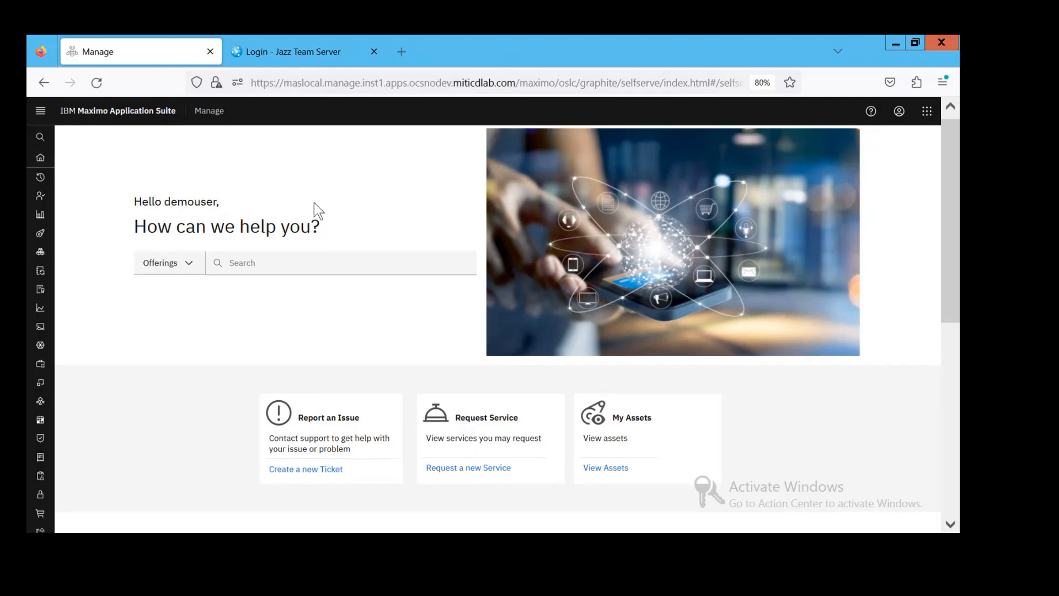
{"action": "scroll", "coordinate": [419, 279], "scroll_direction": "up", "scroll_amount": 3}
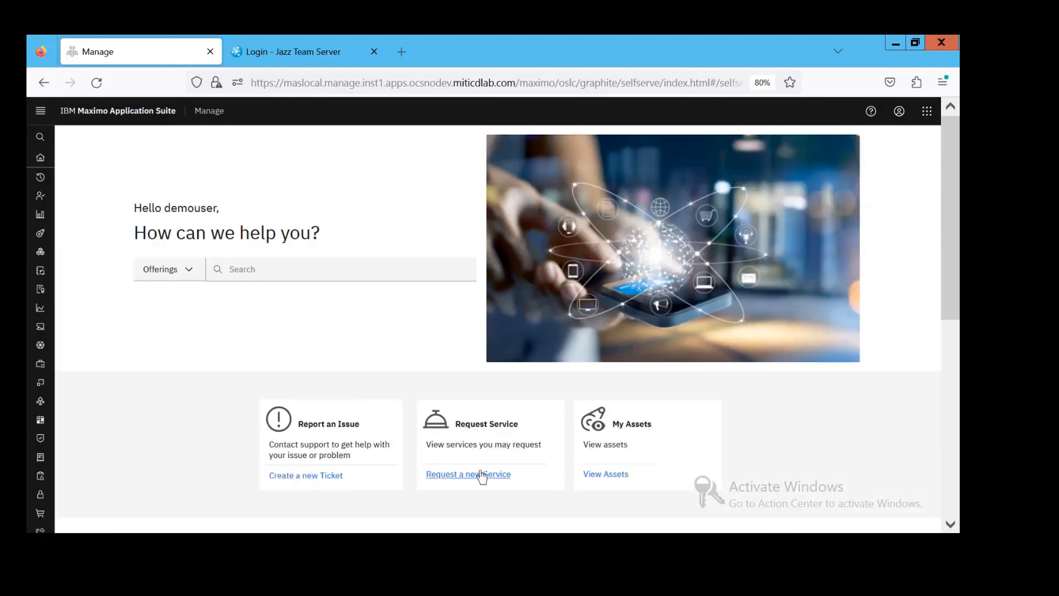
{"action": "left_click", "coordinate": [457, 475]}
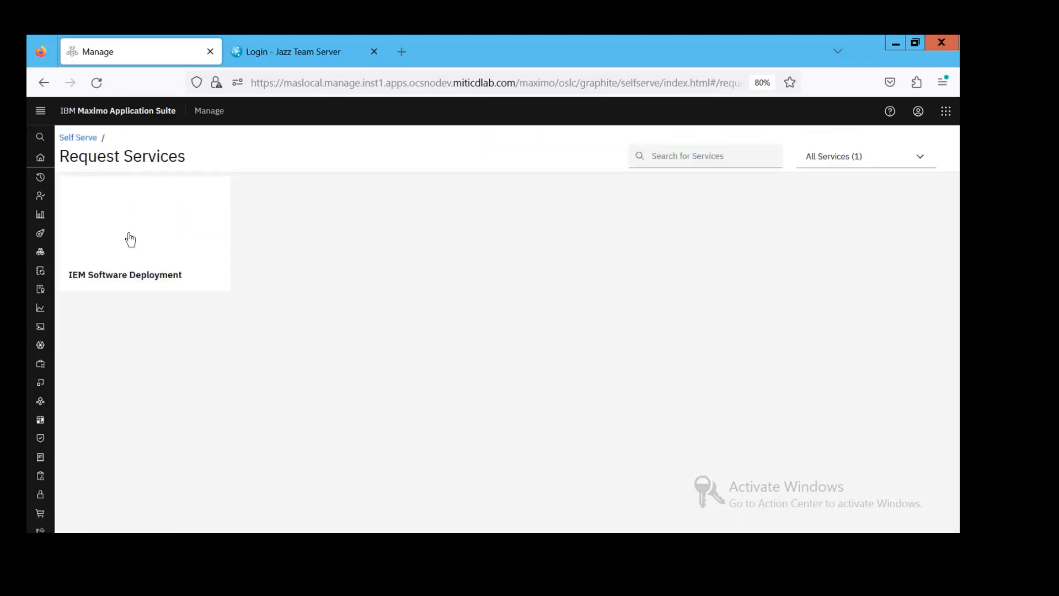
{"action": "left_click", "coordinate": [131, 239]}
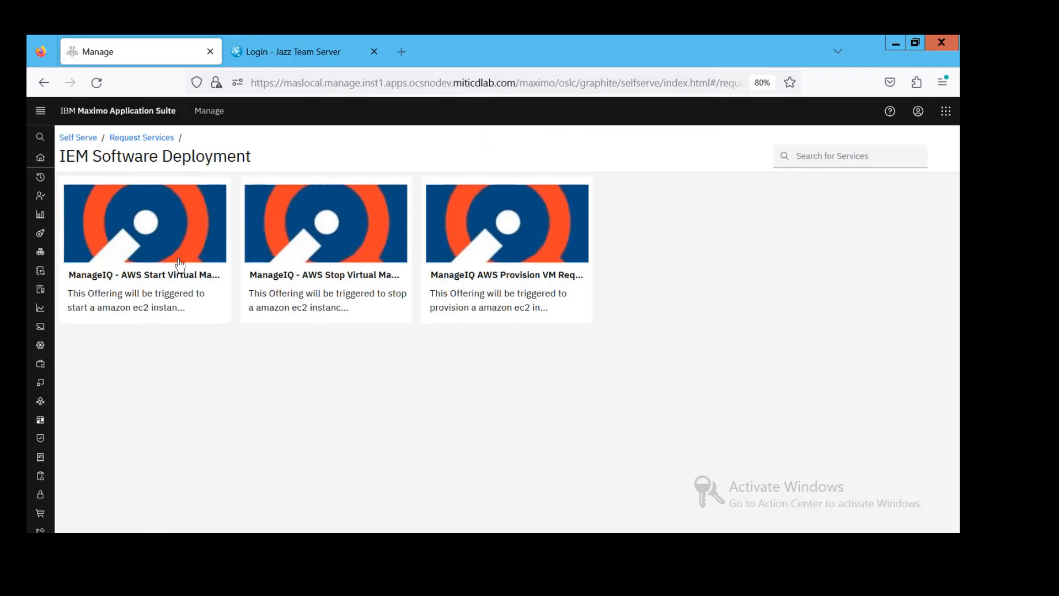
{"action": "left_click", "coordinate": [156, 237]}
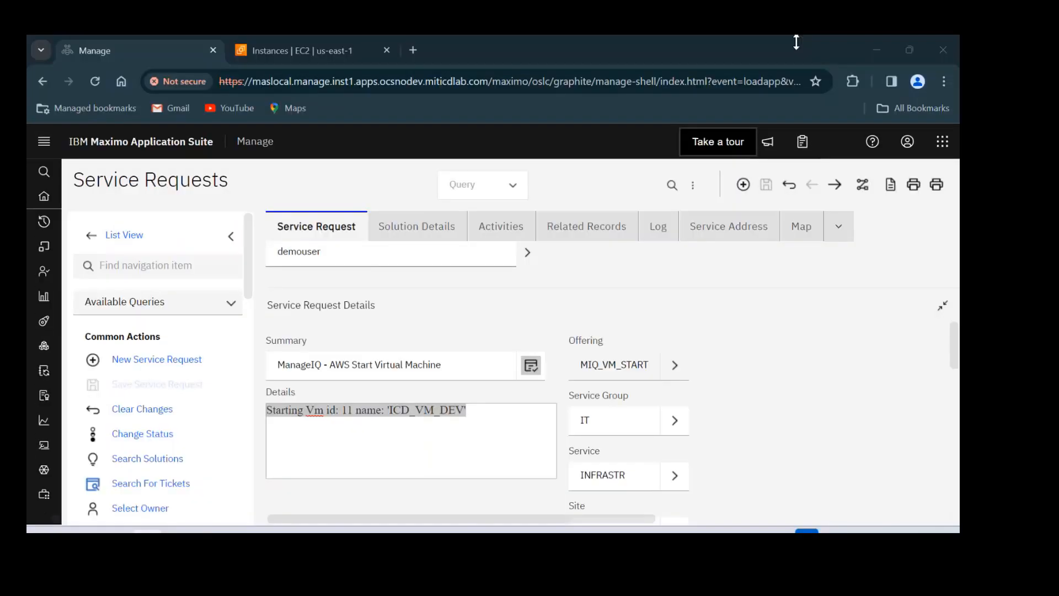
In the EC2 Instances list, select the ICD_VM_QA instance name without renaming it.
{"action": "key", "text": "ctrl+a"}
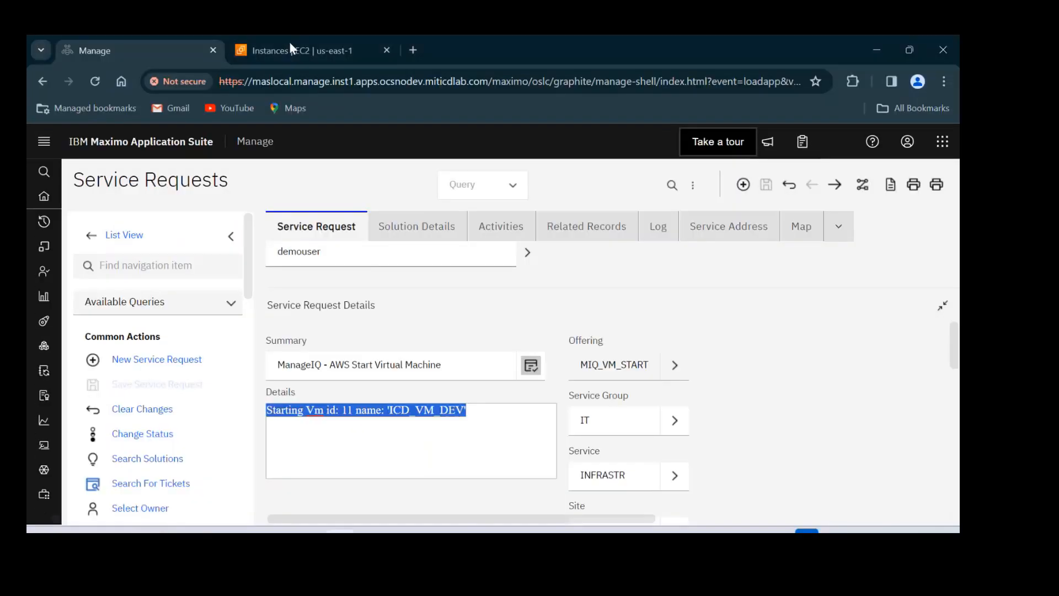
{"action": "left_click", "coordinate": [292, 48]}
{"action": "left_click_drag", "start_coordinate": [308, 297], "coordinate": [255, 296]}
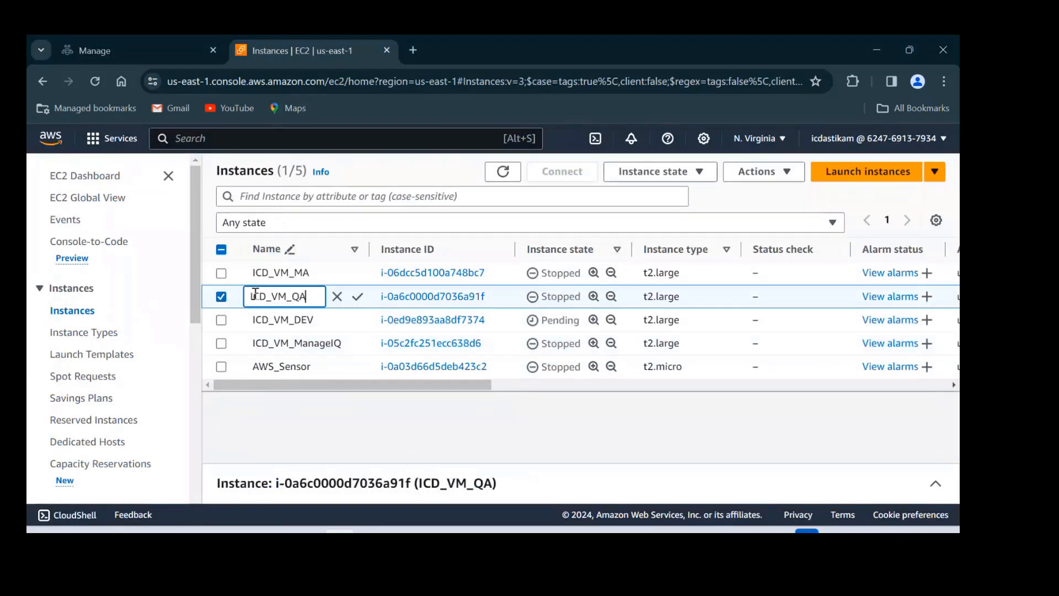
{"action": "double_click", "coordinate": [289, 298]}
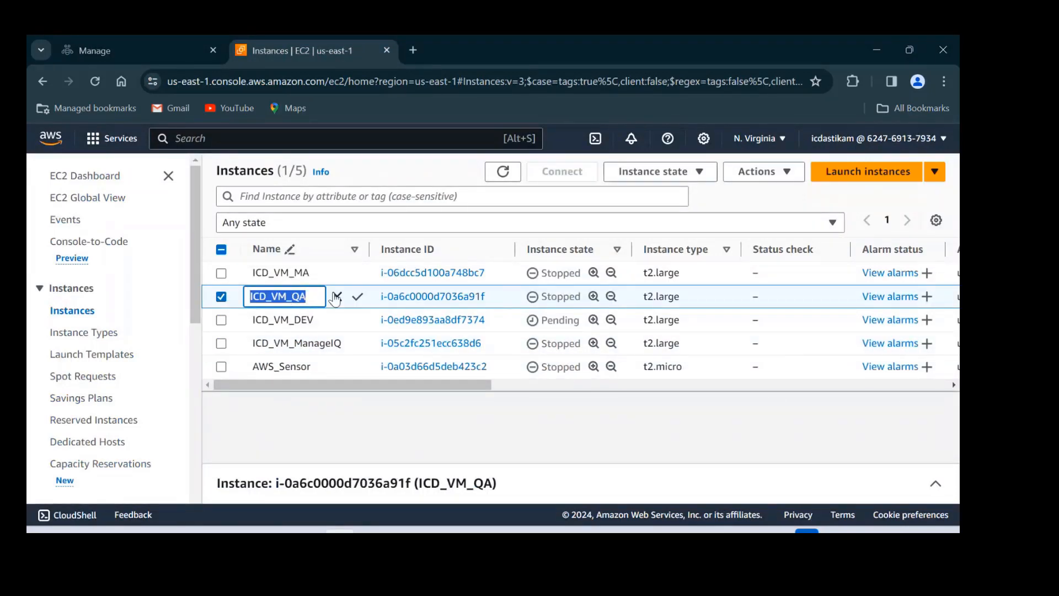
{"action": "left_click", "coordinate": [318, 403]}
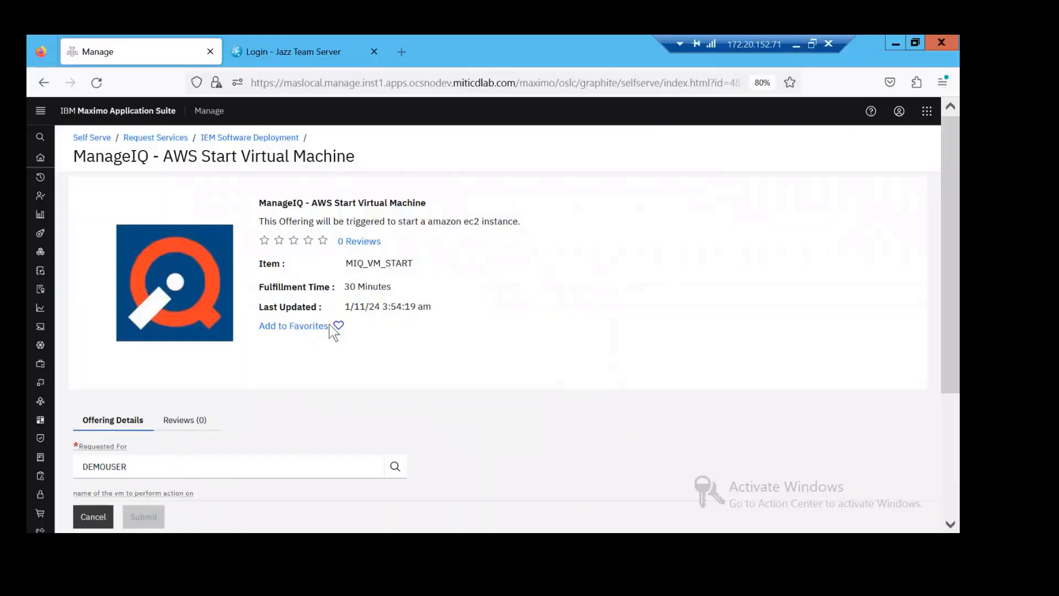
Set the VM name to ICD_VM_QA and submit the start request.
{"action": "scroll", "coordinate": [331, 331], "scroll_direction": "down", "scroll_amount": 5}
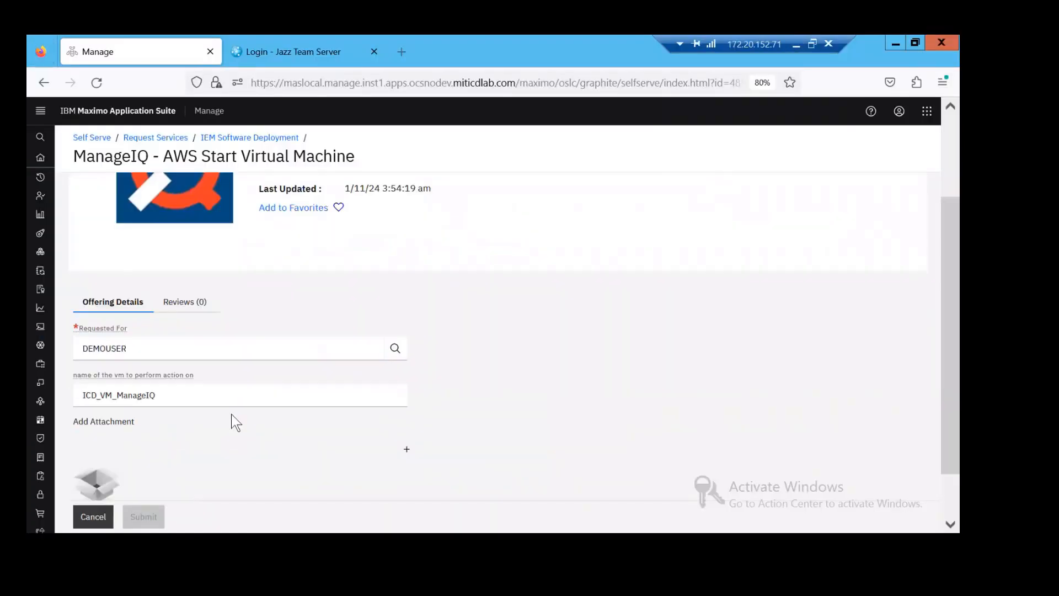
{"action": "left_click", "coordinate": [165, 338]}
{"action": "key", "text": "ctrl+a"}
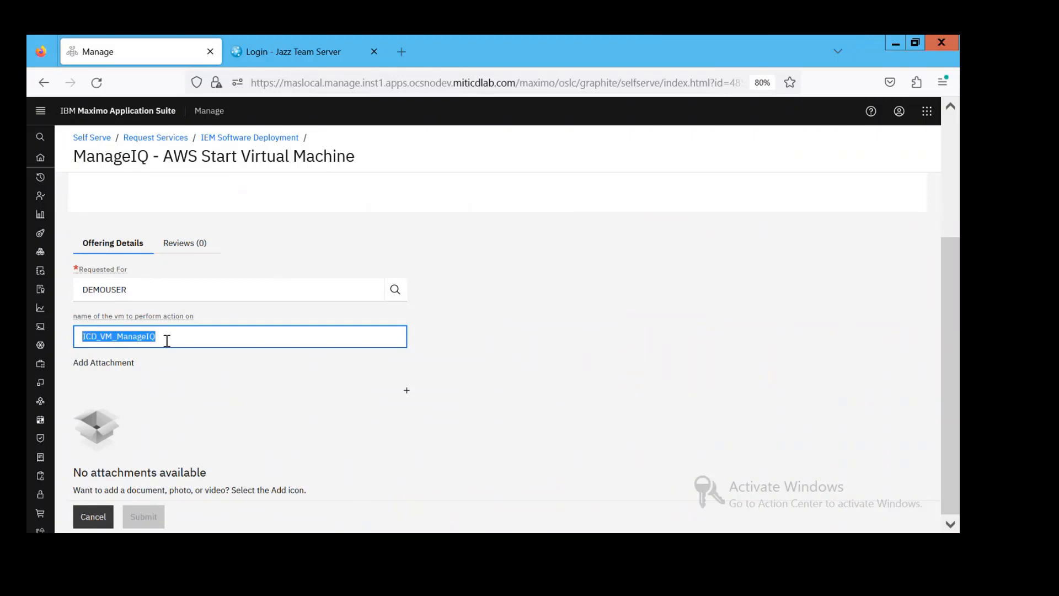
{"action": "type", "text": "ICD_VM_QA"}
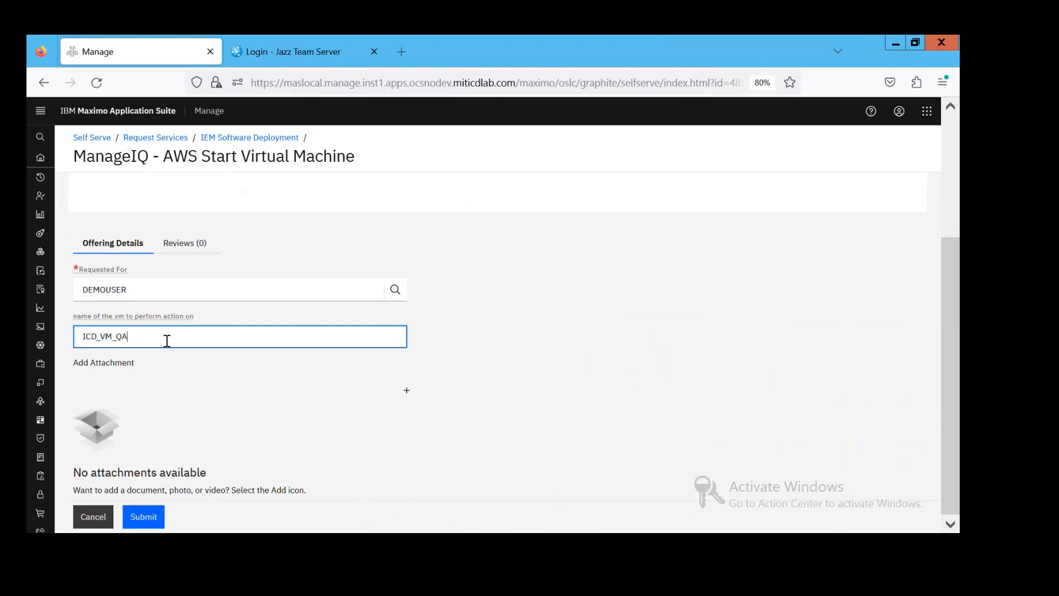
{"action": "left_click", "coordinate": [144, 517]}
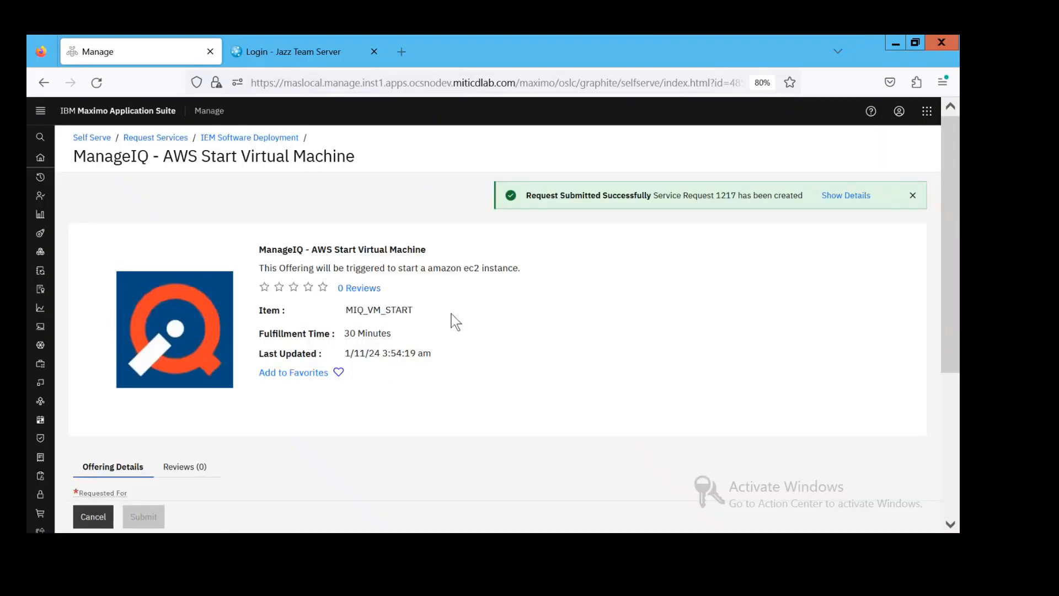
Return to the Self Serve home and reload to see new Ticket 1217 under My Items.
{"action": "scroll", "coordinate": [458, 310], "scroll_direction": "down", "scroll_amount": 4}
{"action": "scroll", "coordinate": [419, 227], "scroll_direction": "up", "scroll_amount": 2}
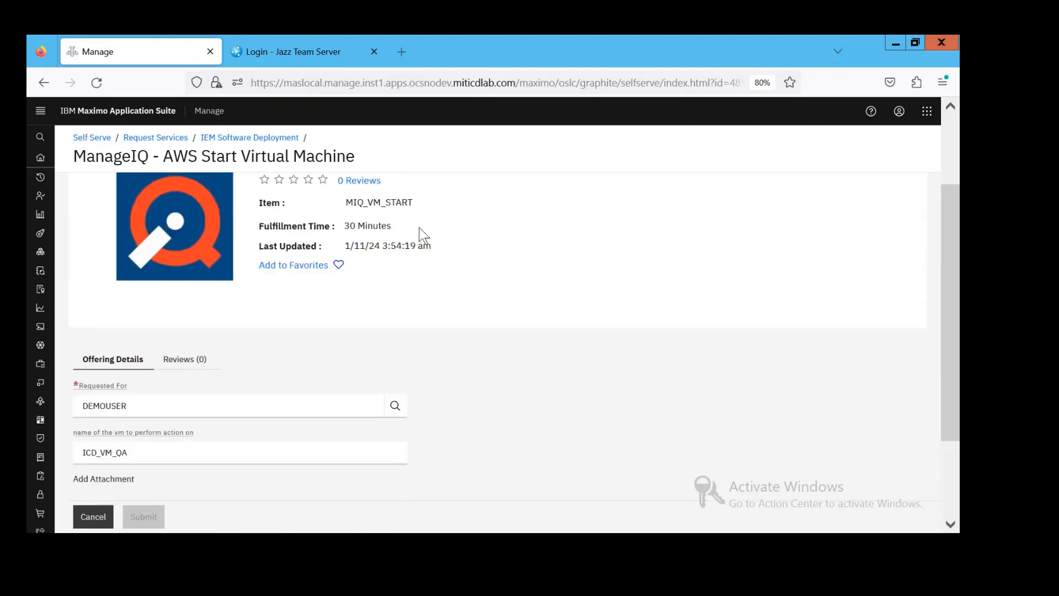
{"action": "scroll", "coordinate": [303, 297], "scroll_direction": "up", "scroll_amount": 2}
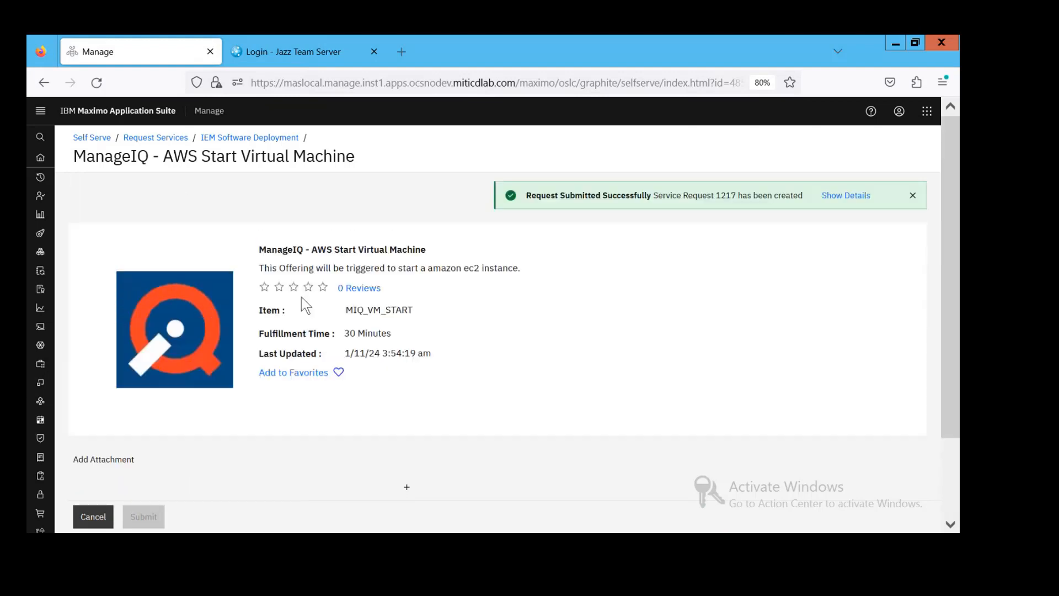
{"action": "left_click", "coordinate": [114, 138]}
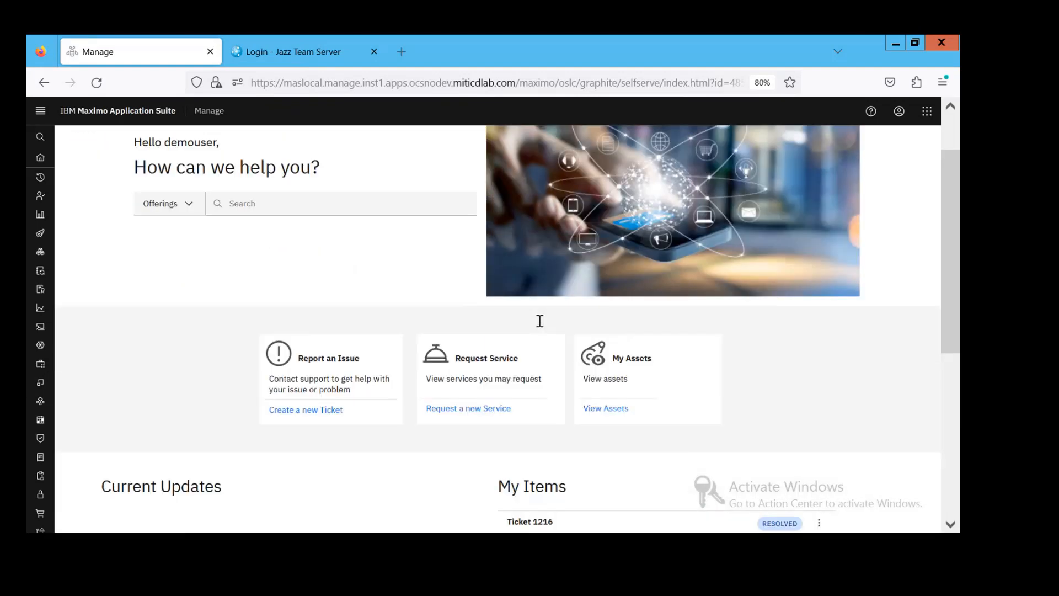
{"action": "scroll", "coordinate": [746, 416], "scroll_direction": "down", "scroll_amount": 3}
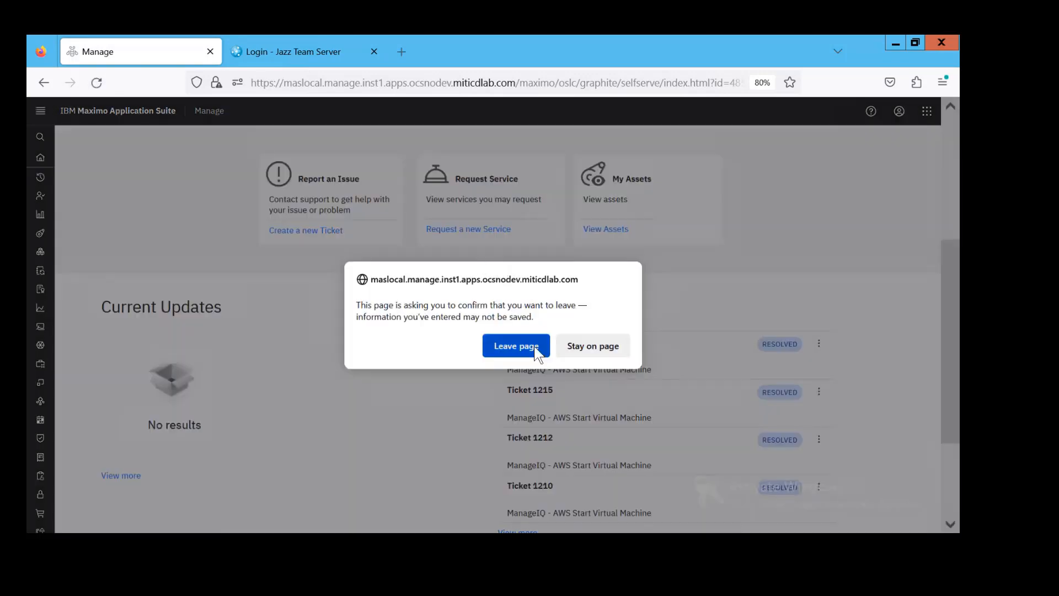
{"action": "left_click", "coordinate": [531, 346]}
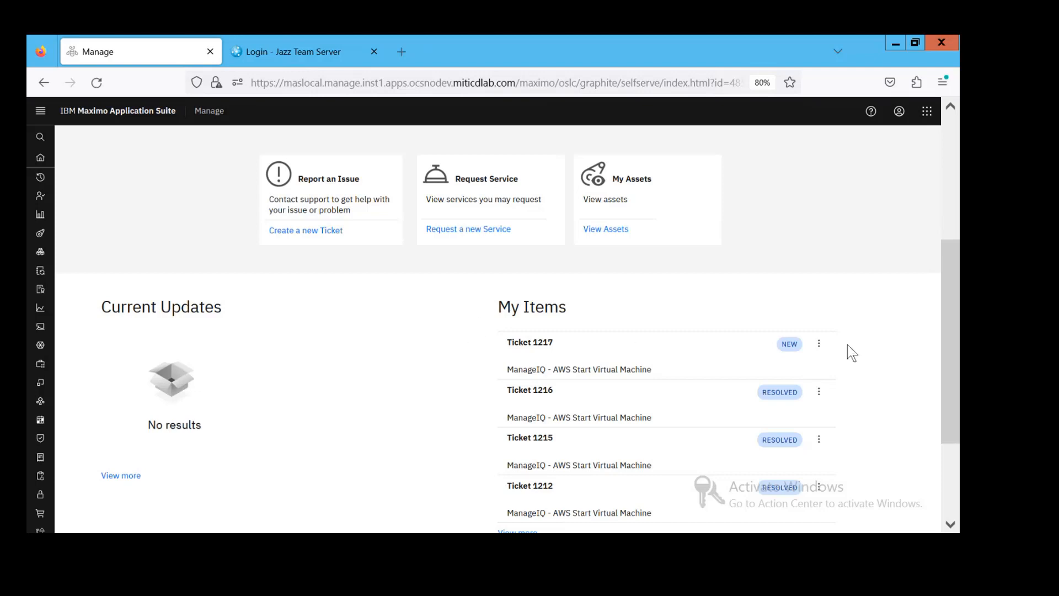
{"action": "scroll", "coordinate": [310, 132], "scroll_direction": "up", "scroll_amount": 3}
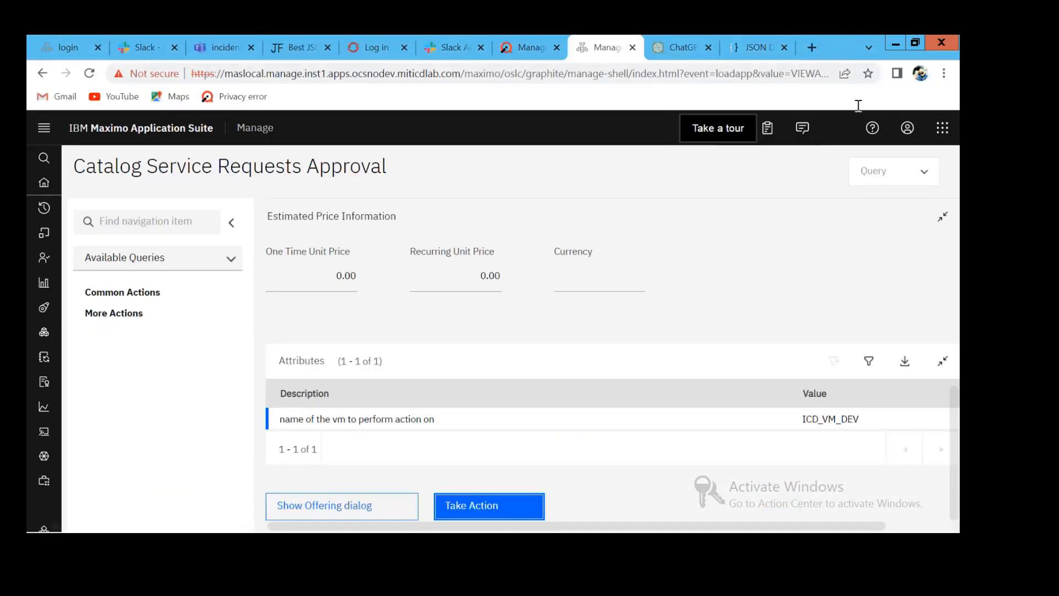
From the Start Center, open the Manager Approval assignment for request 1217 and dismiss Workflow Help.
{"action": "left_click", "coordinate": [910, 134]}
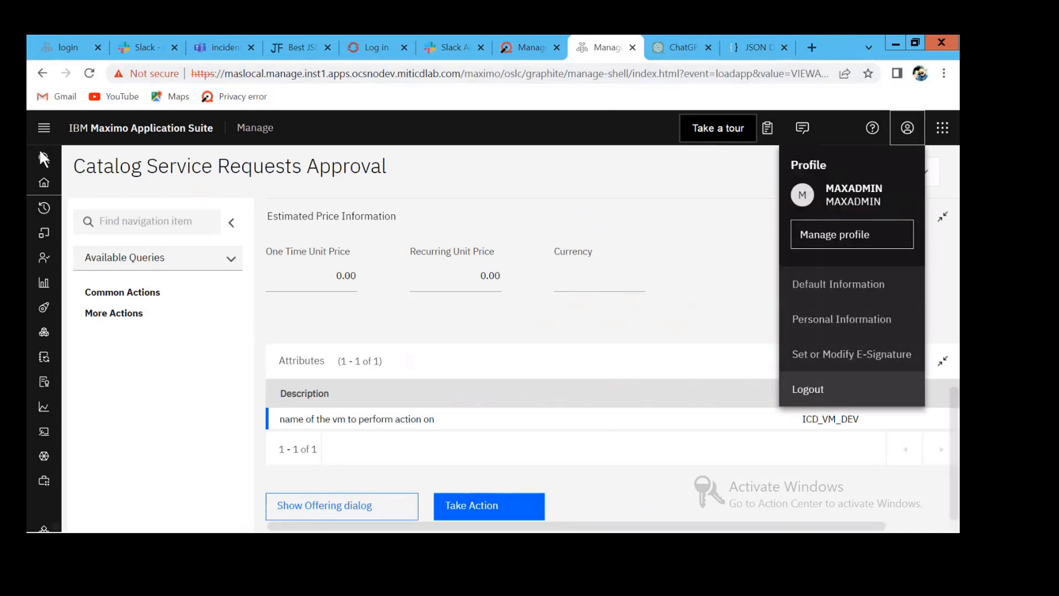
{"action": "left_click", "coordinate": [48, 182]}
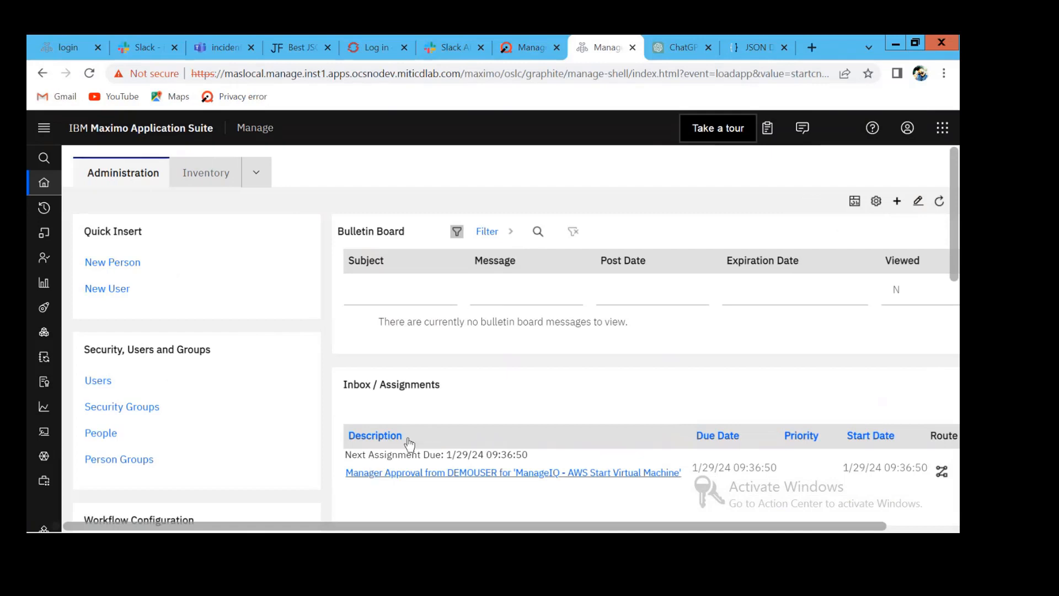
{"action": "left_click", "coordinate": [470, 476]}
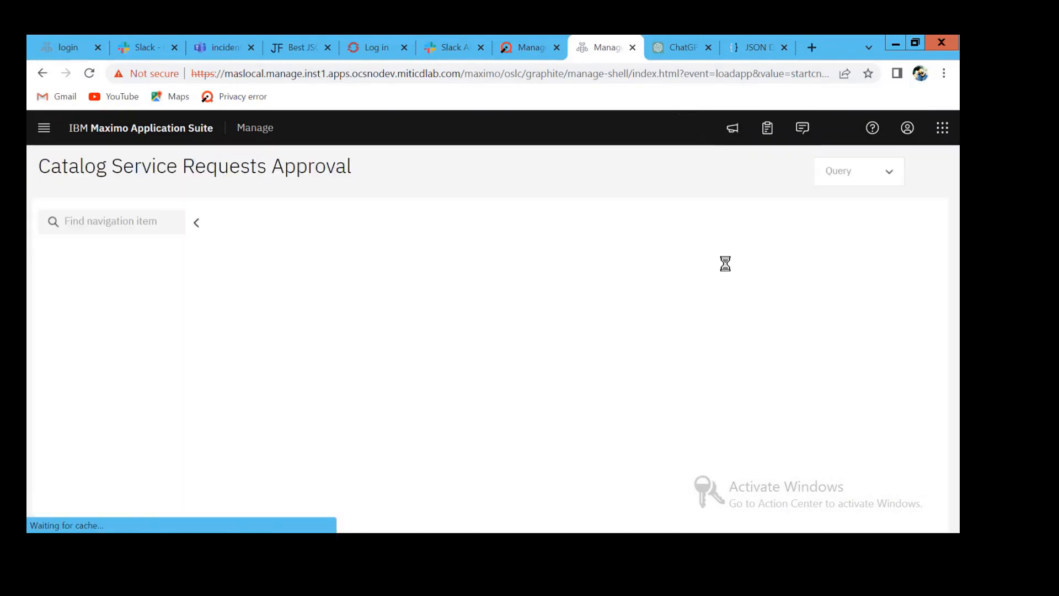
{"action": "scroll", "coordinate": [510, 414], "scroll_direction": "down", "scroll_amount": 5}
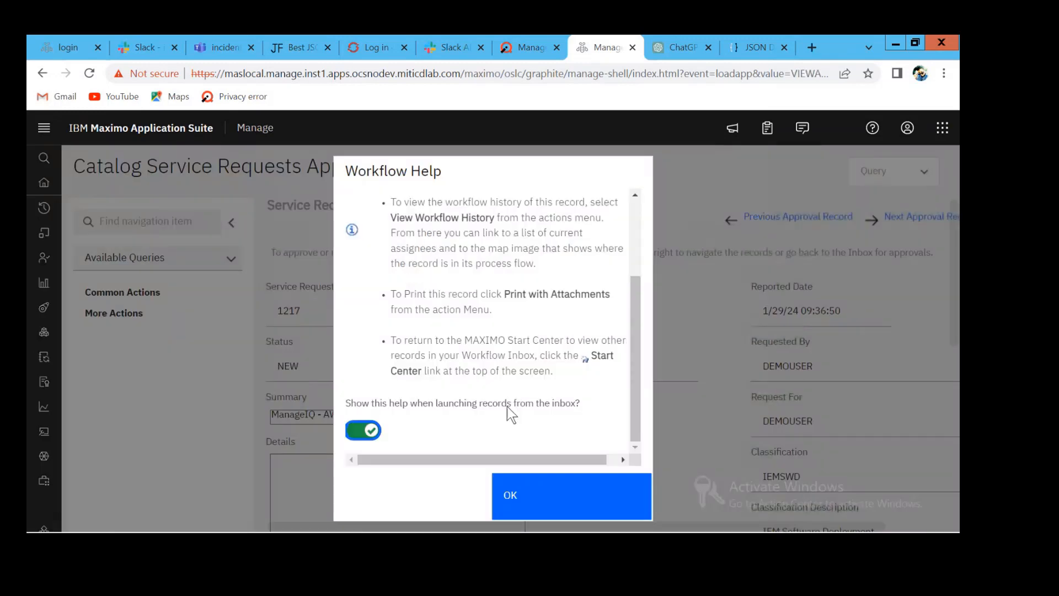
{"action": "left_click", "coordinate": [534, 506]}
Accept the manager approval so the request moves to status APPLM.
{"action": "scroll", "coordinate": [566, 345], "scroll_direction": "down", "scroll_amount": 3}
{"action": "scroll", "coordinate": [305, 230], "scroll_direction": "up", "scroll_amount": 3}
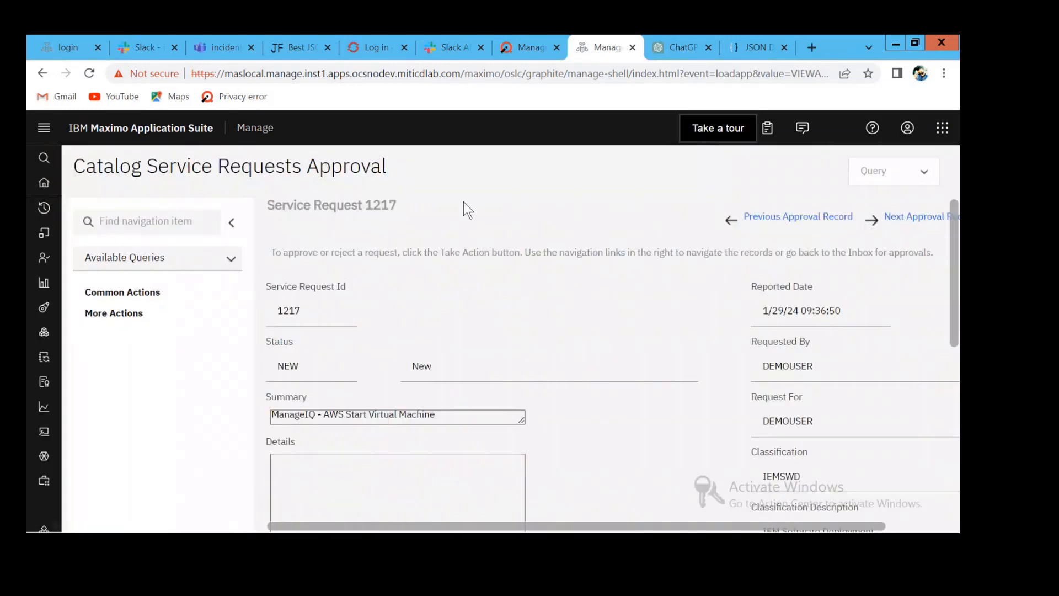
{"action": "scroll", "coordinate": [552, 304], "scroll_direction": "down", "scroll_amount": 3}
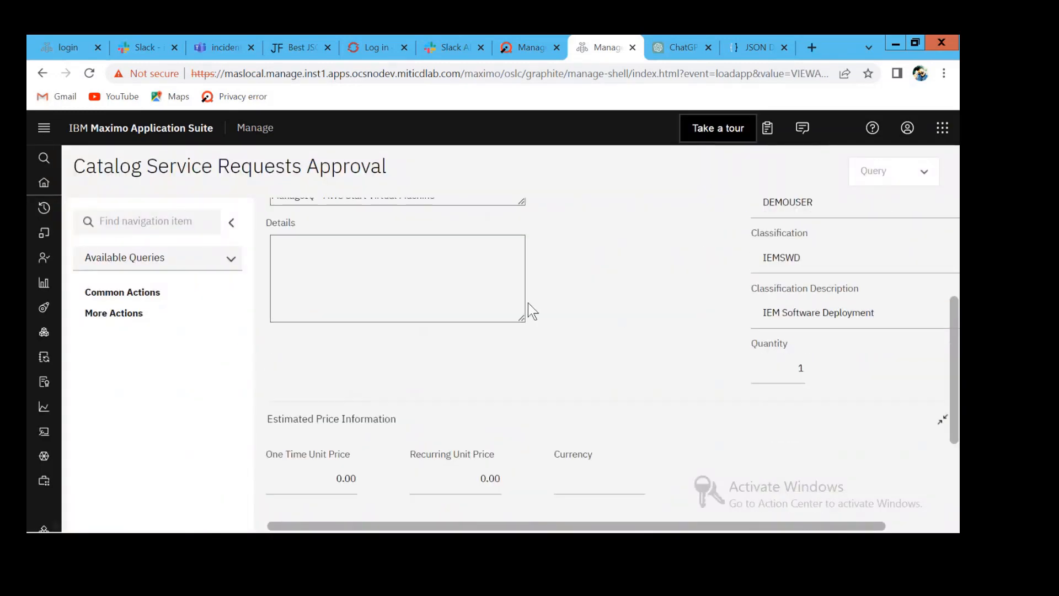
{"action": "scroll", "coordinate": [607, 326], "scroll_direction": "down", "scroll_amount": 2}
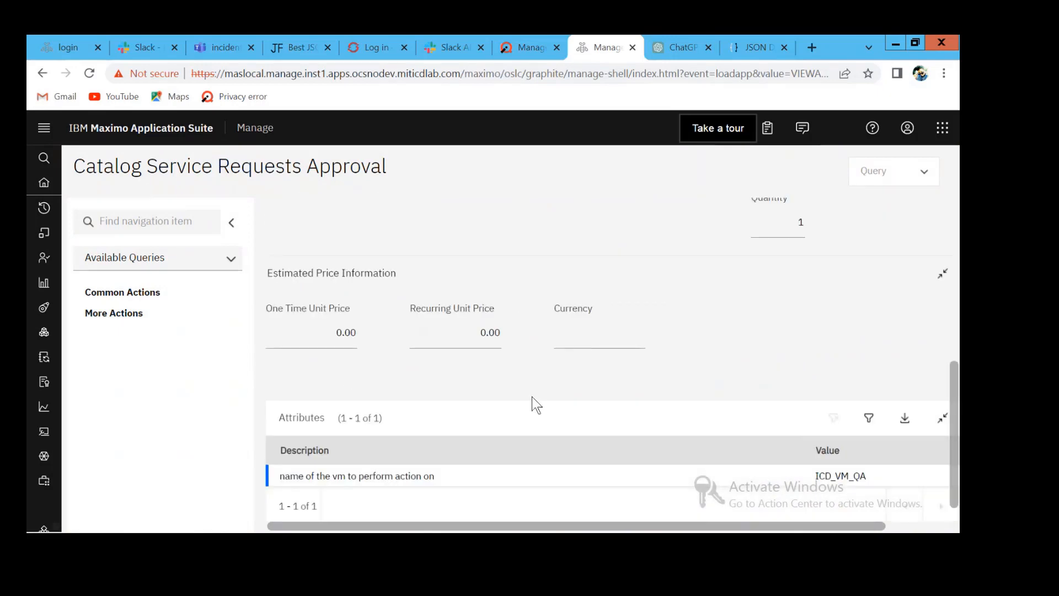
{"action": "scroll", "coordinate": [533, 398], "scroll_direction": "down", "scroll_amount": 1}
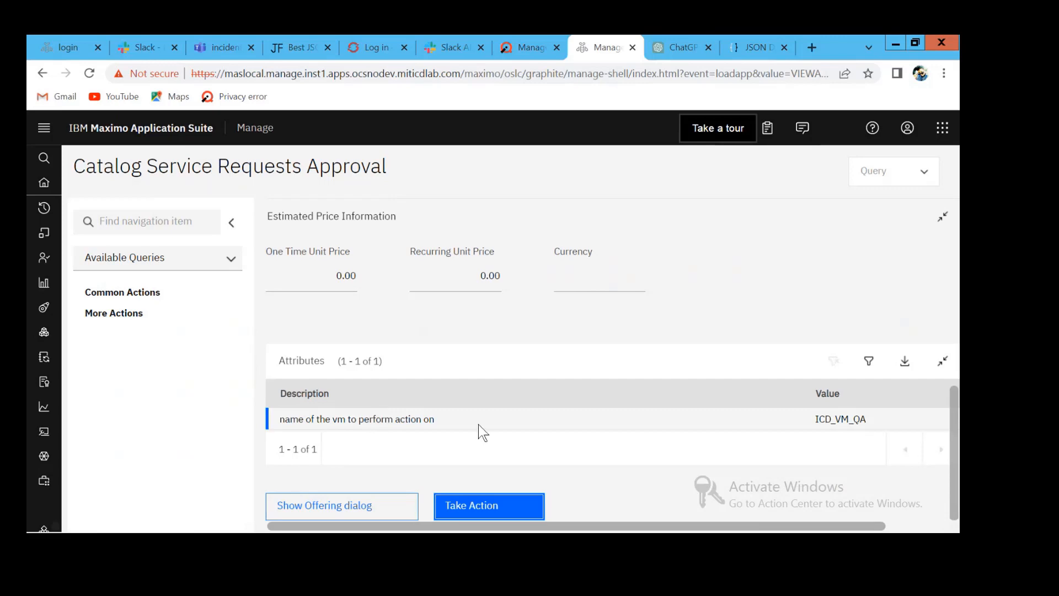
{"action": "left_click", "coordinate": [490, 505]}
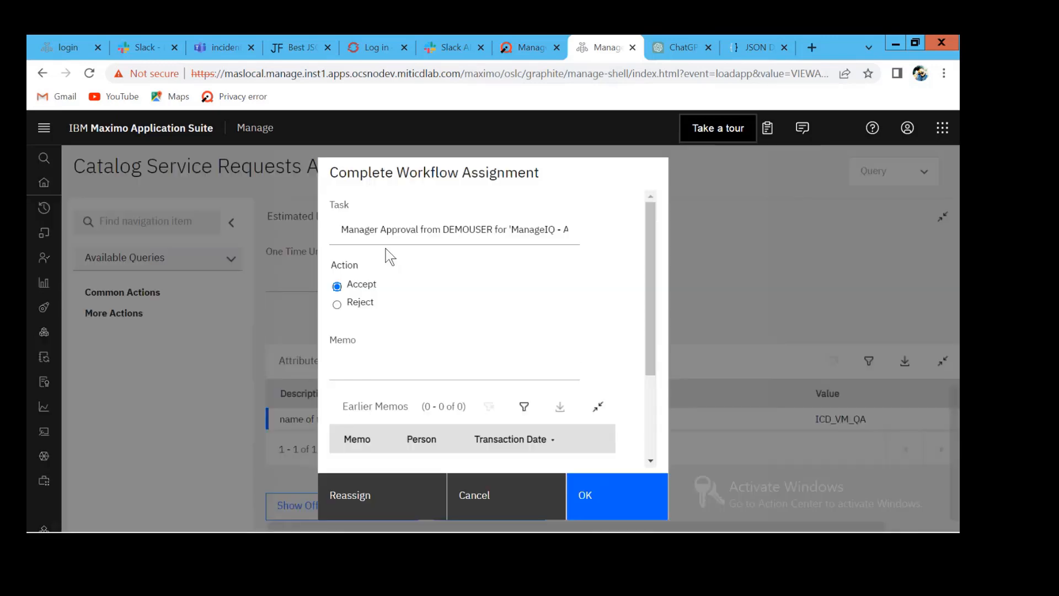
{"action": "left_click", "coordinate": [601, 499]}
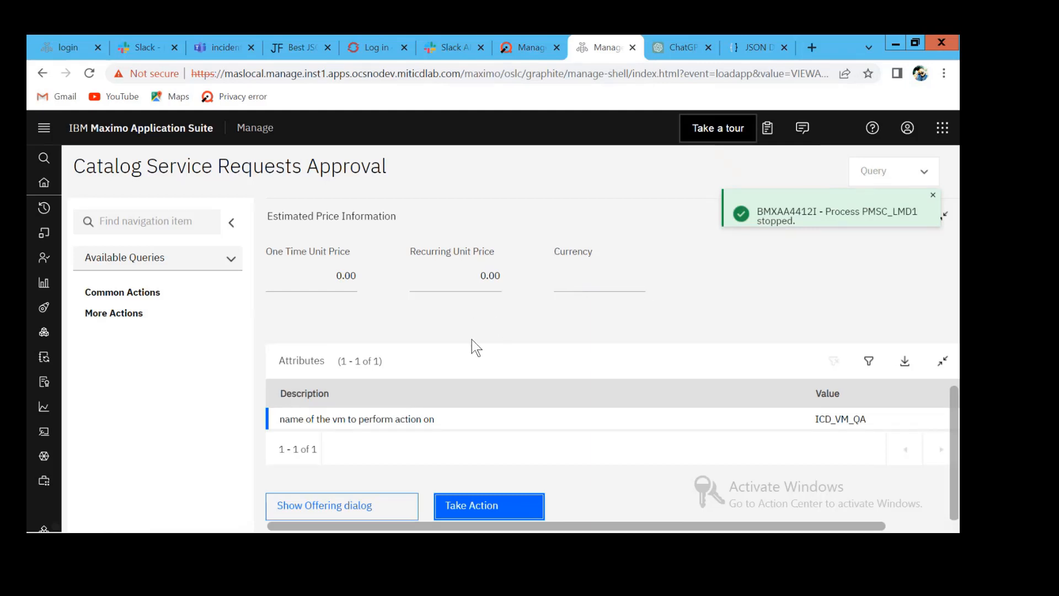
{"action": "scroll", "coordinate": [640, 315], "scroll_direction": "up", "scroll_amount": 7}
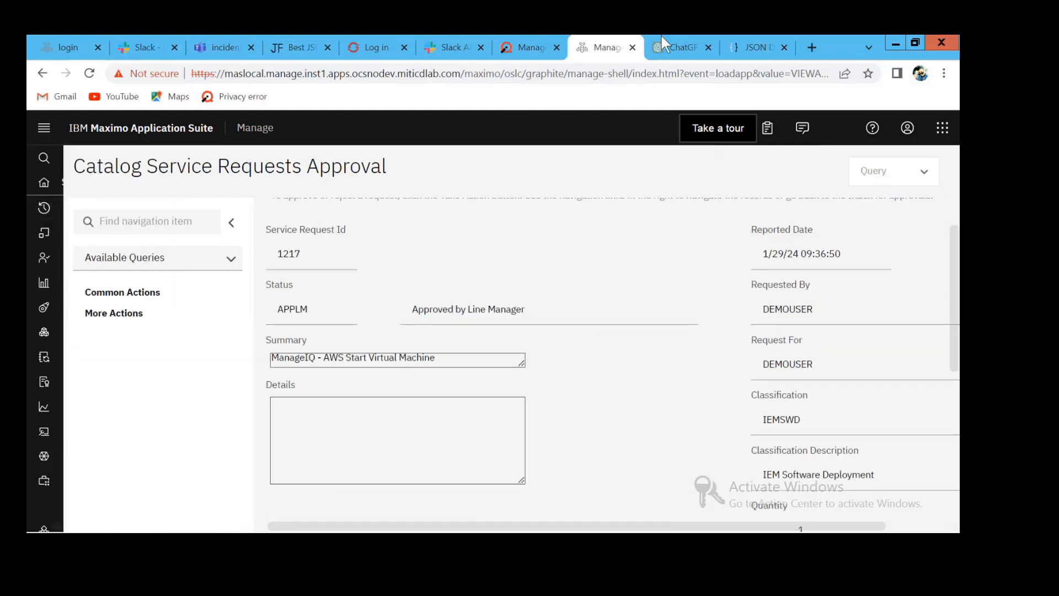
Return to Manage, verify the signed-in user, and open the Start Center with its Fulfillment Manager Approval.
{"action": "left_click", "coordinate": [817, 41]}
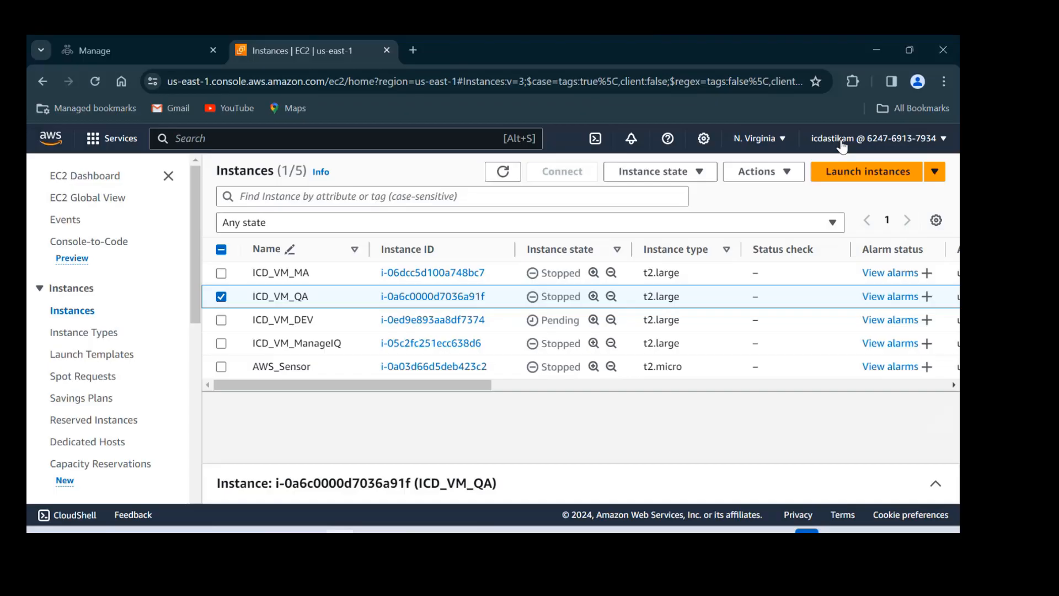
{"action": "left_click", "coordinate": [132, 50]}
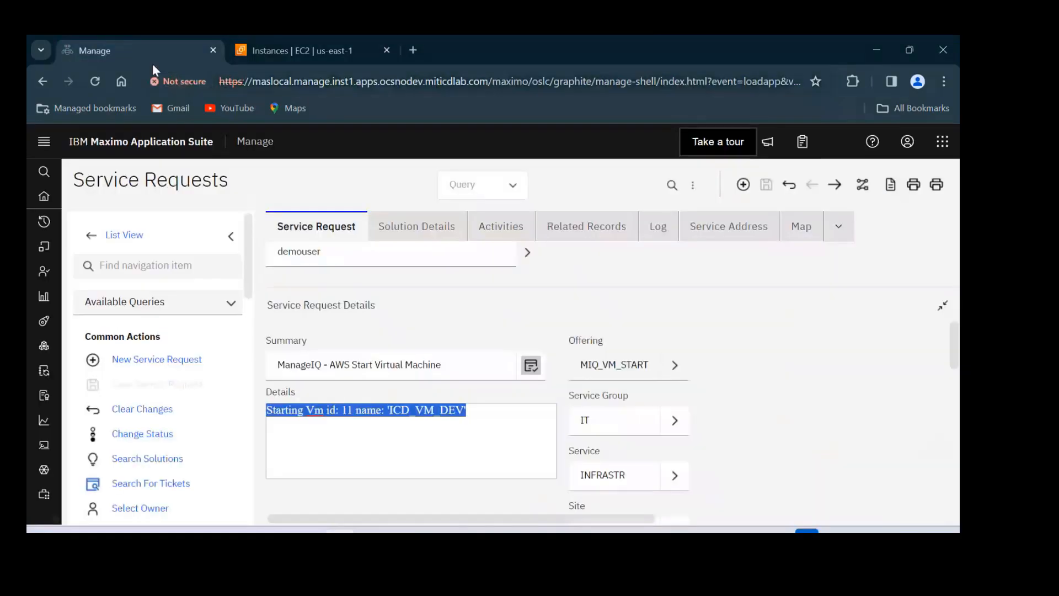
{"action": "left_click", "coordinate": [907, 142]}
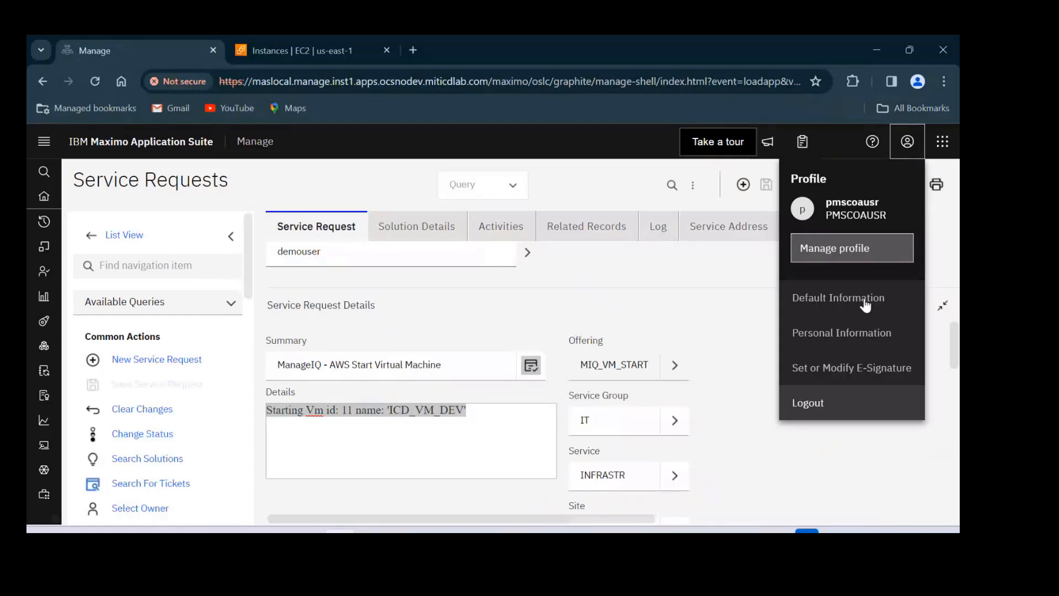
{"action": "left_click", "coordinate": [44, 141]}
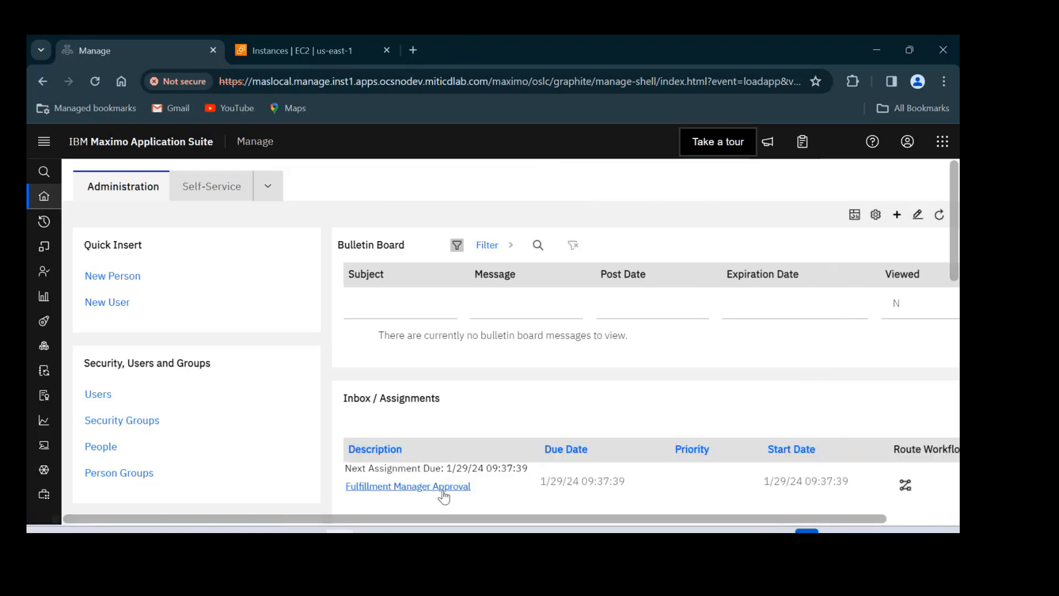
Accept the Fulfillment Manager Approval assignment for service request 1217, routing it to Resolved.
{"action": "left_click", "coordinate": [415, 487]}
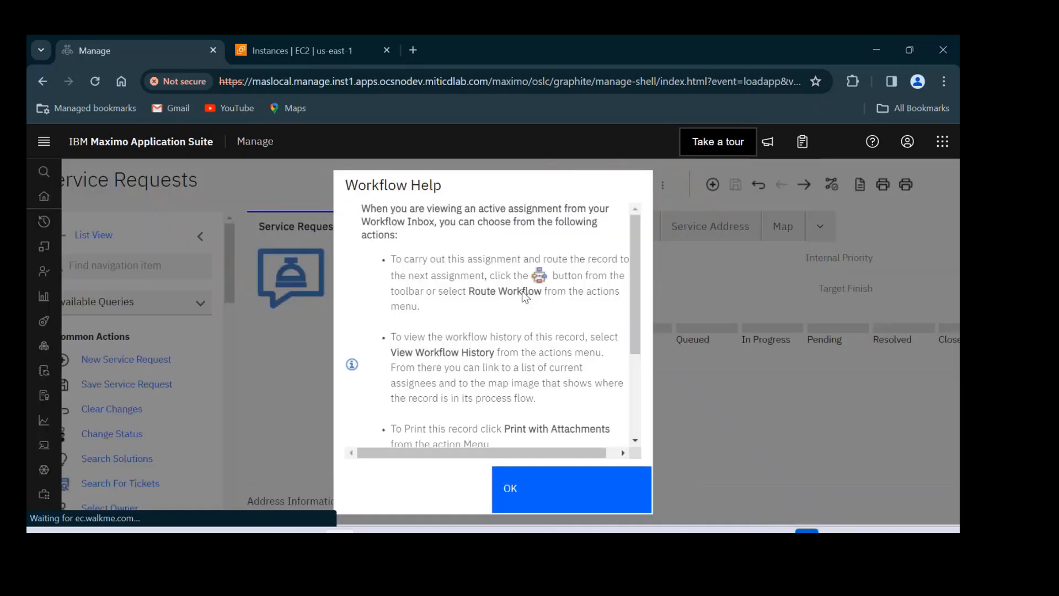
{"action": "left_click", "coordinate": [574, 476]}
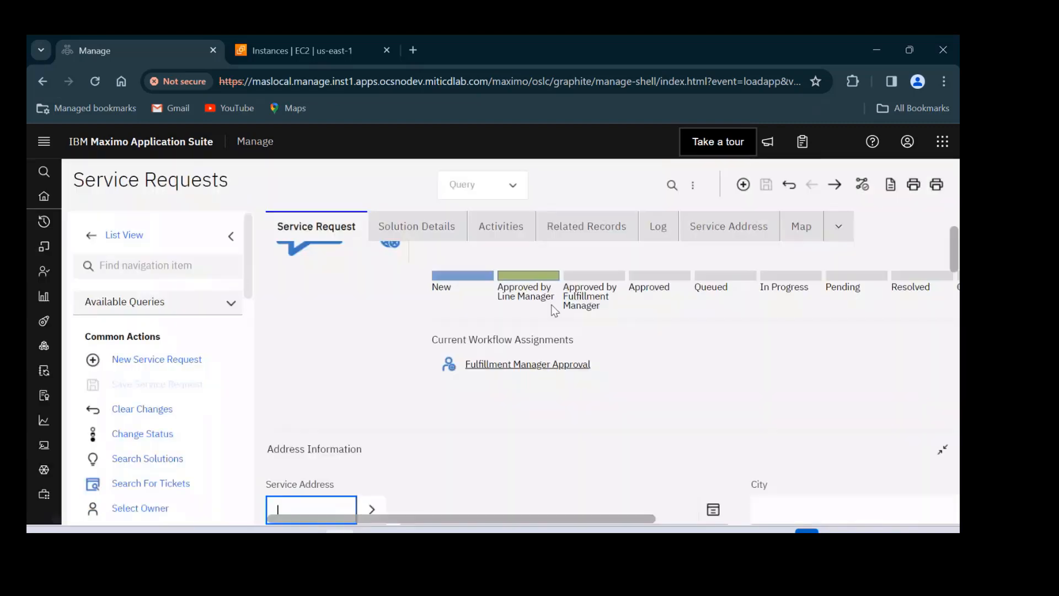
{"action": "scroll", "coordinate": [553, 307], "scroll_direction": "up", "scroll_amount": 2}
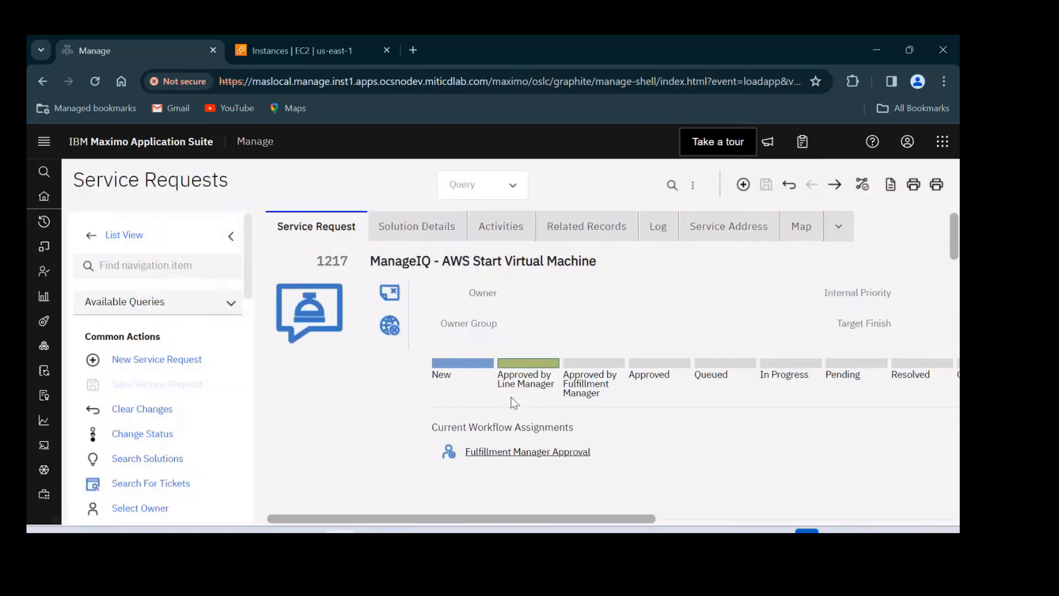
{"action": "scroll", "coordinate": [408, 450], "scroll_direction": "down", "scroll_amount": 4}
{"action": "scroll", "coordinate": [481, 448], "scroll_direction": "up", "scroll_amount": 4}
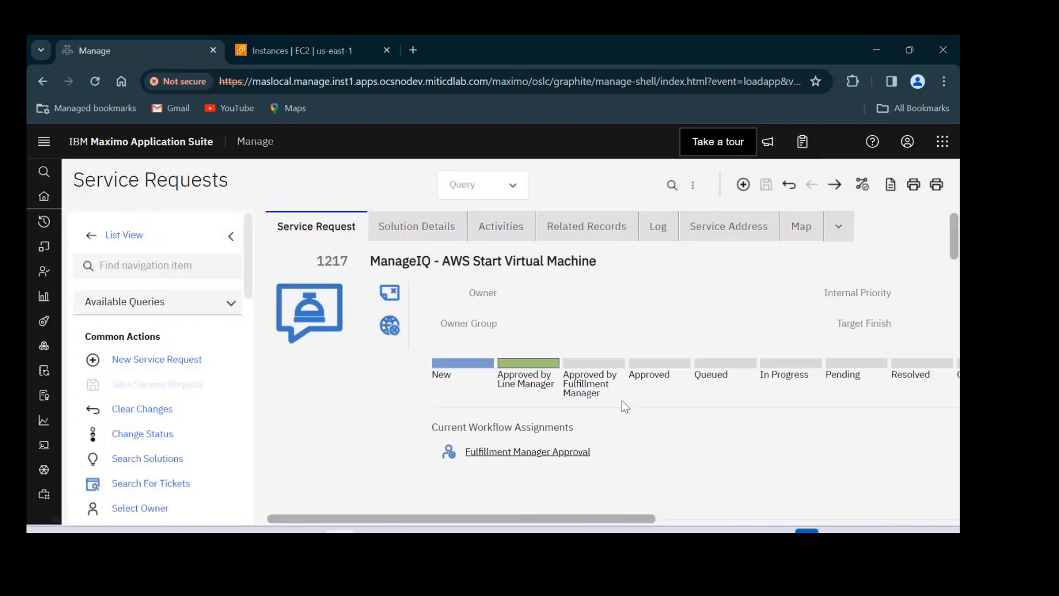
{"action": "left_click", "coordinate": [507, 452]}
{"action": "scroll", "coordinate": [464, 313], "scroll_direction": "down", "scroll_amount": 3}
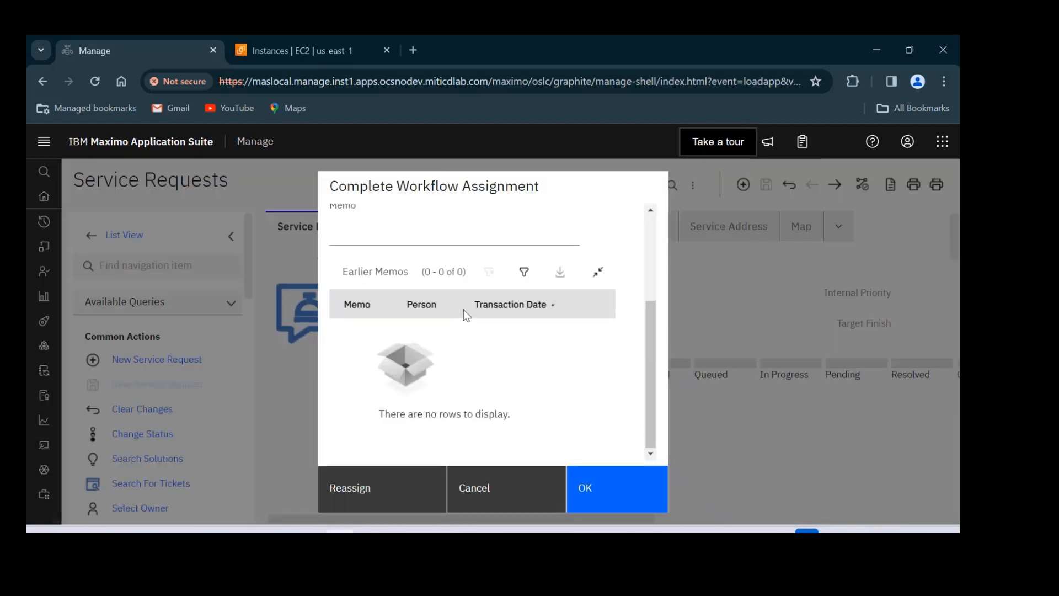
{"action": "scroll", "coordinate": [458, 313], "scroll_direction": "up", "scroll_amount": 3}
{"action": "left_click", "coordinate": [615, 493]}
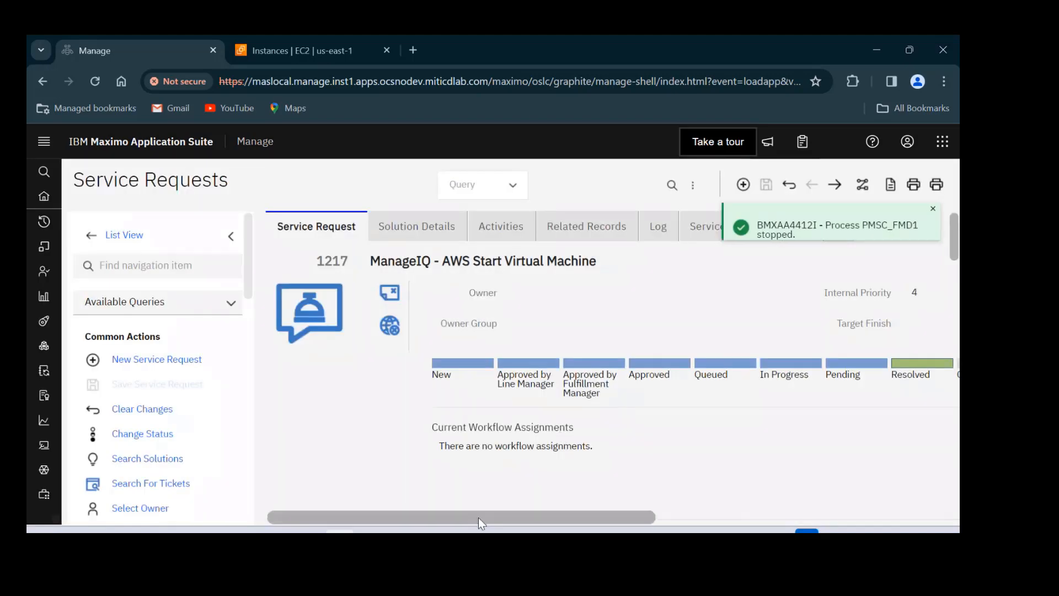
Show service request 1217's Log tab with its client-note work log entry.
{"action": "left_click_drag", "start_coordinate": [472, 517], "coordinate": [684, 519]}
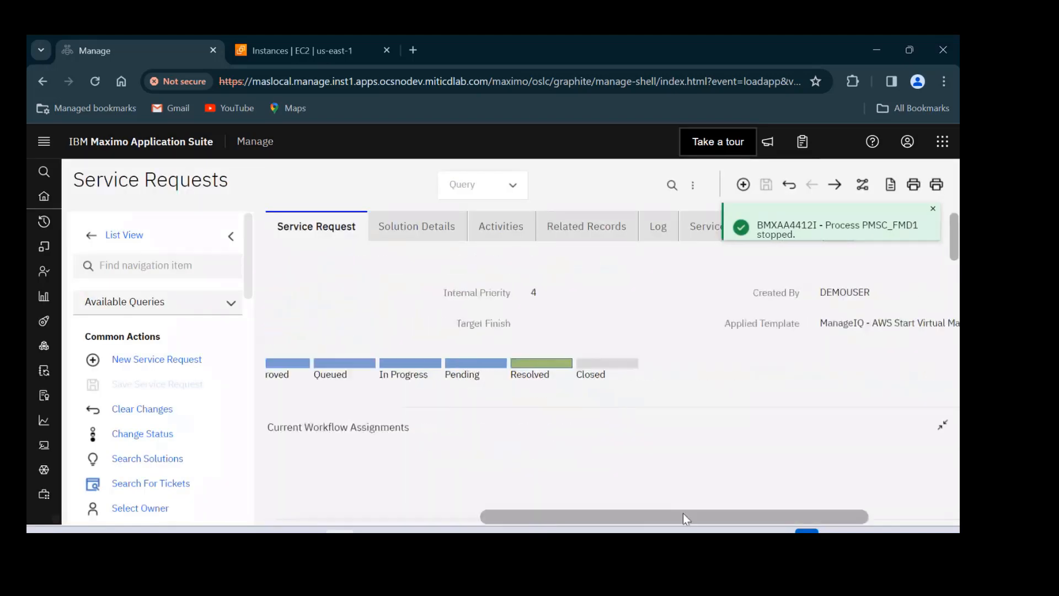
{"action": "scroll", "coordinate": [528, 487], "scroll_direction": "left", "scroll_amount": 3}
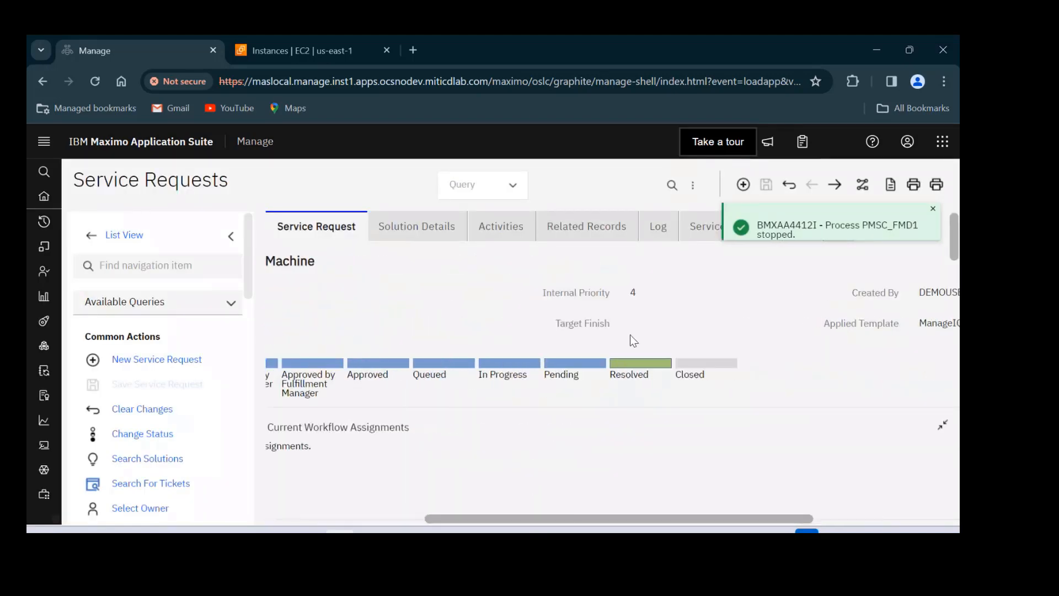
{"action": "left_click_drag", "start_coordinate": [670, 519], "coordinate": [600, 518]}
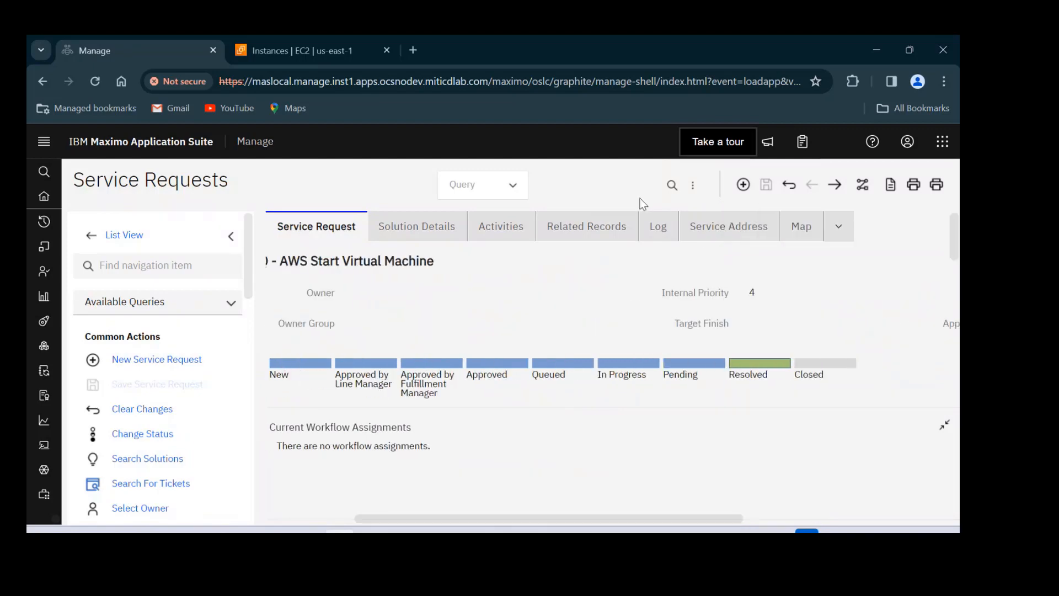
{"action": "left_click", "coordinate": [655, 231]}
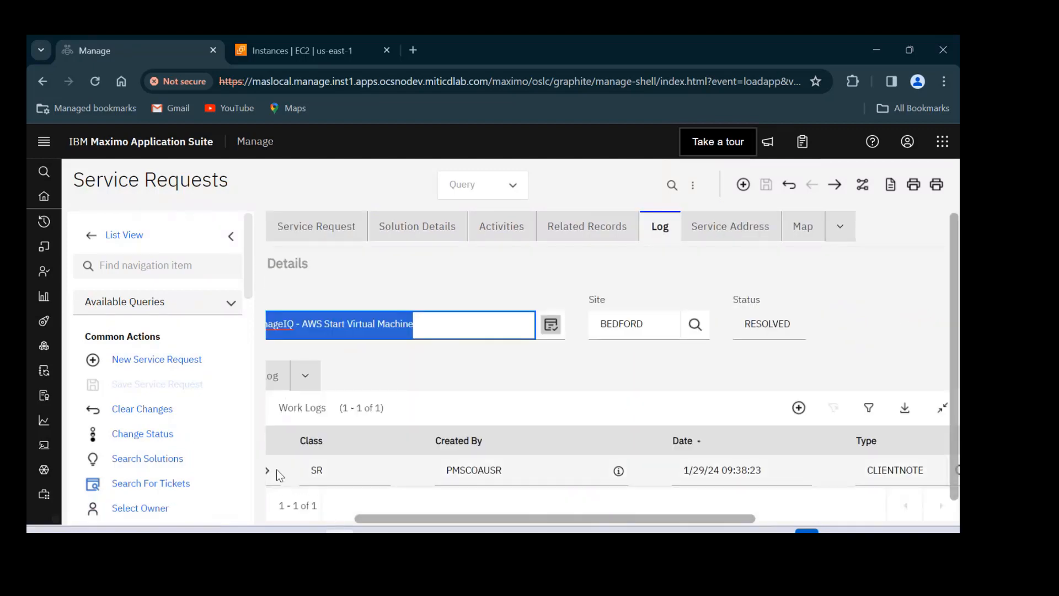
Expand the work log entry and select its final line about starting ICD_VM_QA.
{"action": "left_click", "coordinate": [293, 471]}
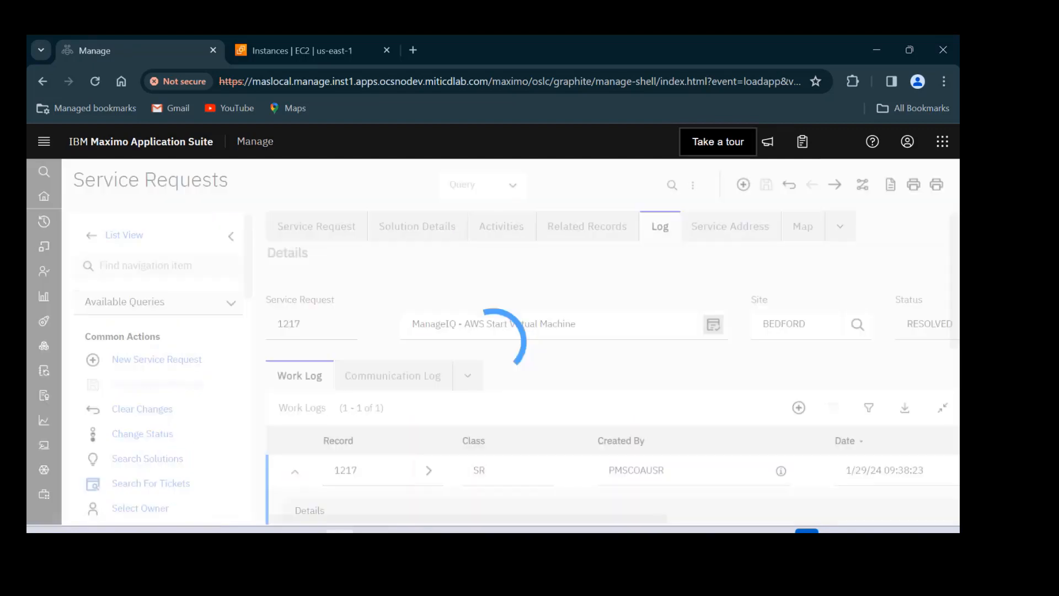
{"action": "scroll", "coordinate": [818, 432], "scroll_direction": "right", "scroll_amount": 5}
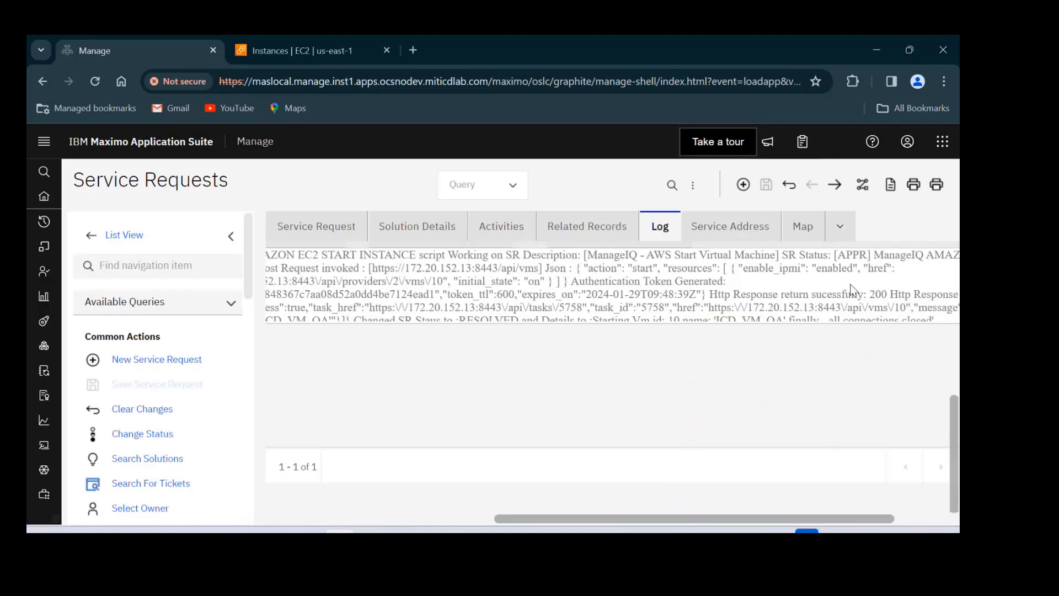
{"action": "scroll", "coordinate": [851, 289], "scroll_direction": "down", "scroll_amount": 1}
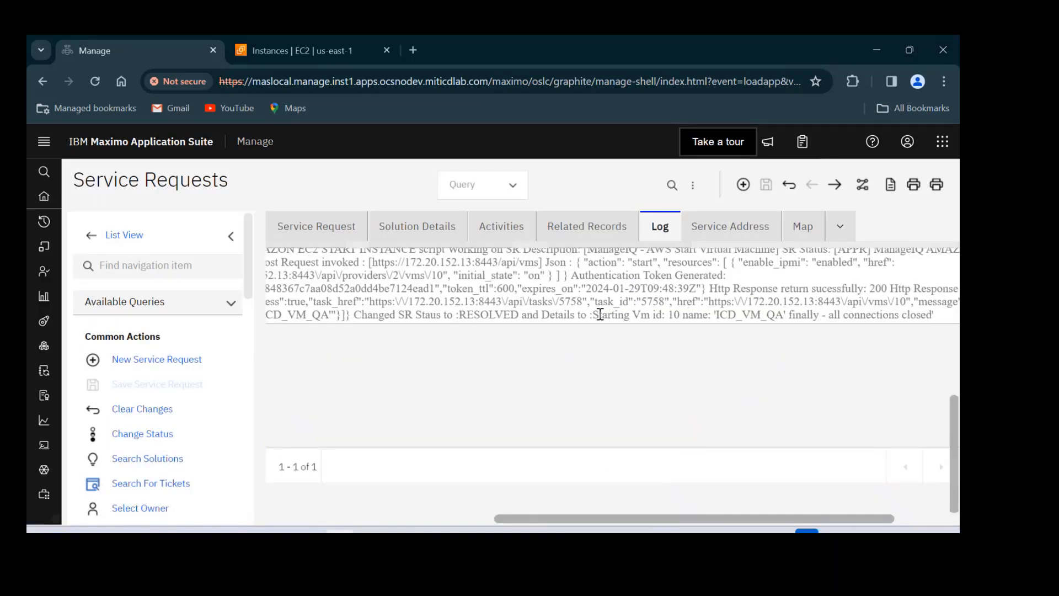
{"action": "left_click_drag", "start_coordinate": [600, 314], "coordinate": [936, 316]}
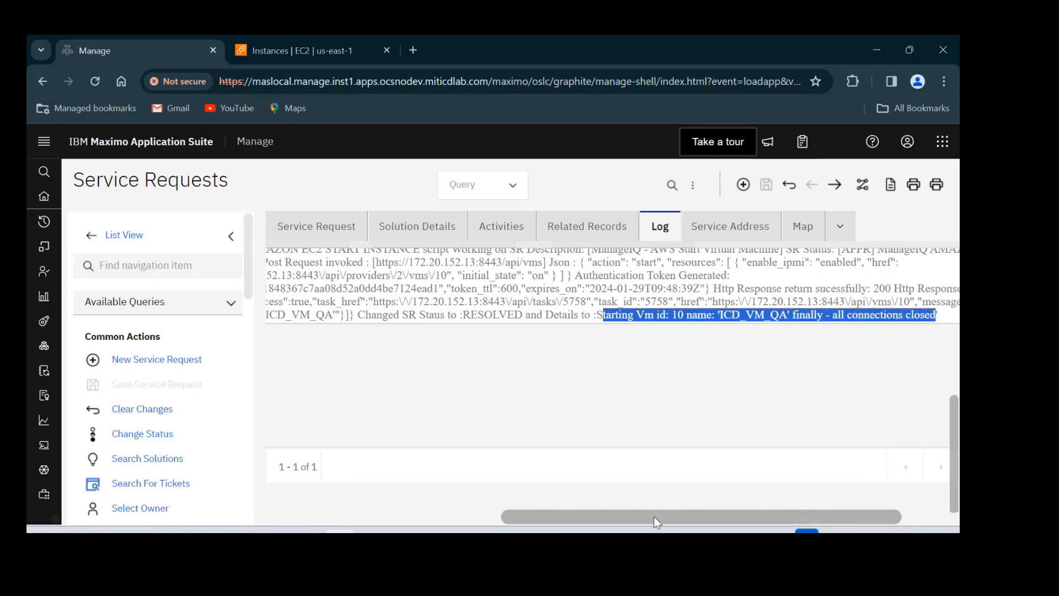
{"action": "left_click_drag", "start_coordinate": [656, 521], "coordinate": [437, 517]}
{"action": "scroll", "coordinate": [354, 392], "scroll_direction": "up", "scroll_amount": 5}
Return to Service Request Details, which read "Starting Vm id: 10 name: 'ICD_VM_QA'".
{"action": "left_click", "coordinate": [319, 228]}
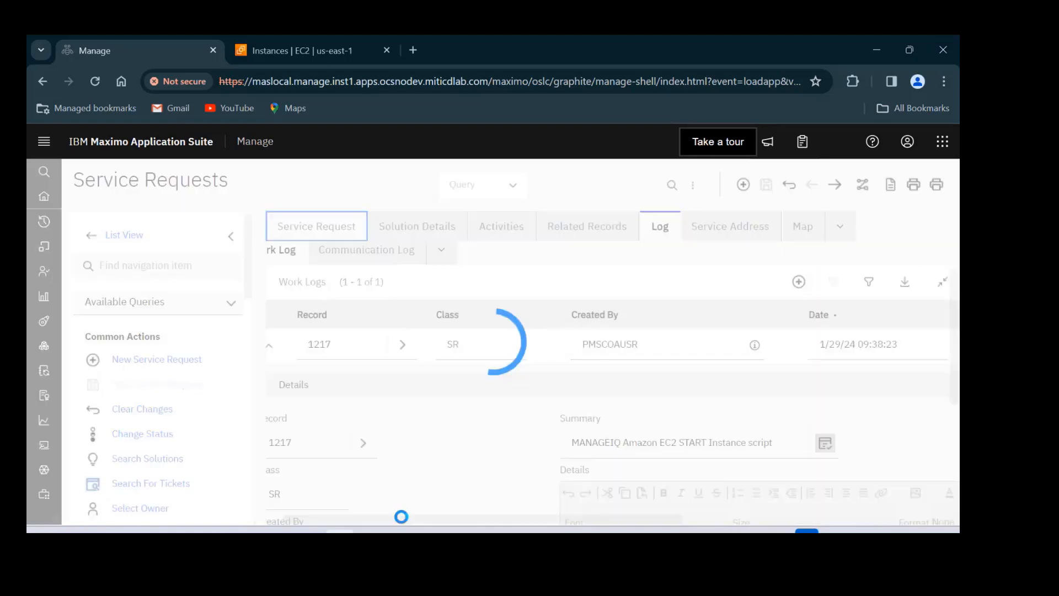
{"action": "scroll", "coordinate": [395, 425], "scroll_direction": "down", "scroll_amount": 6}
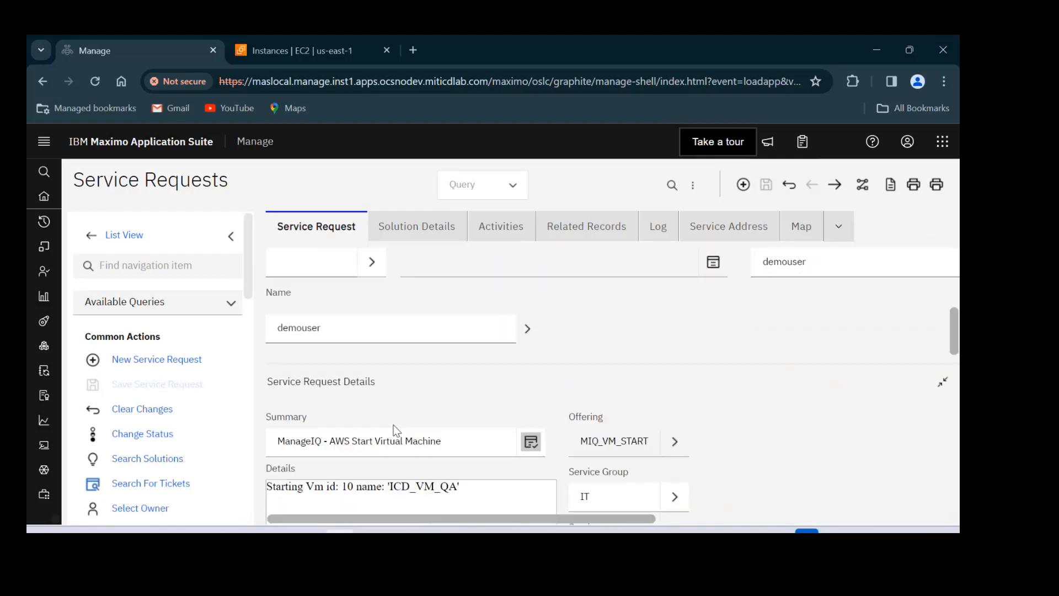
{"action": "scroll", "coordinate": [396, 429], "scroll_direction": "down", "scroll_amount": 1}
{"action": "left_click_drag", "start_coordinate": [491, 415], "coordinate": [259, 415]}
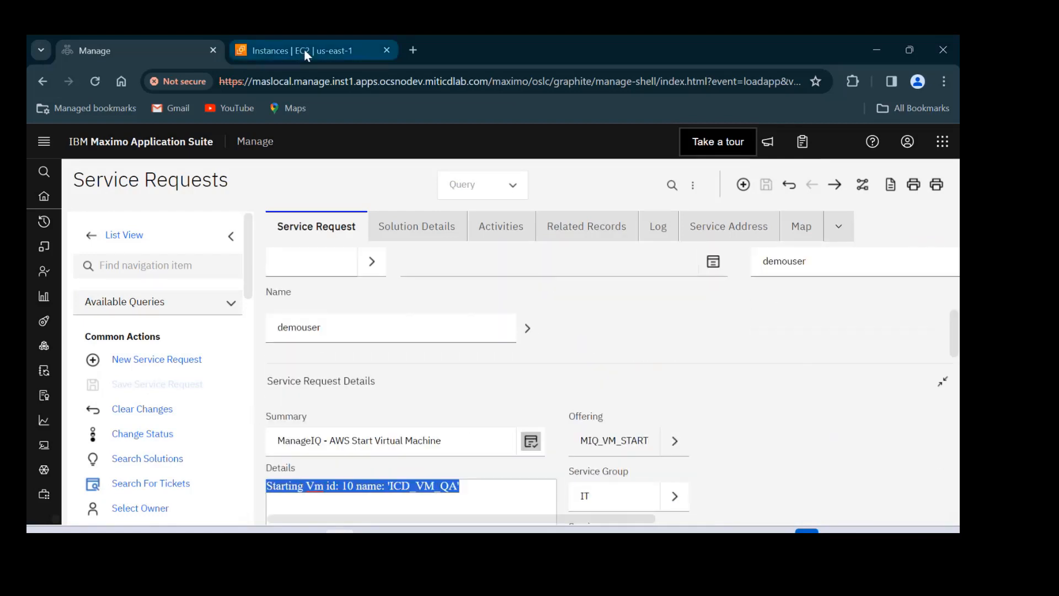
Refresh the EC2 instance list to see ICD_VM_QA Pending, then return to Resolved request 1217.
{"action": "left_click", "coordinate": [303, 48]}
{"action": "left_click", "coordinate": [504, 180]}
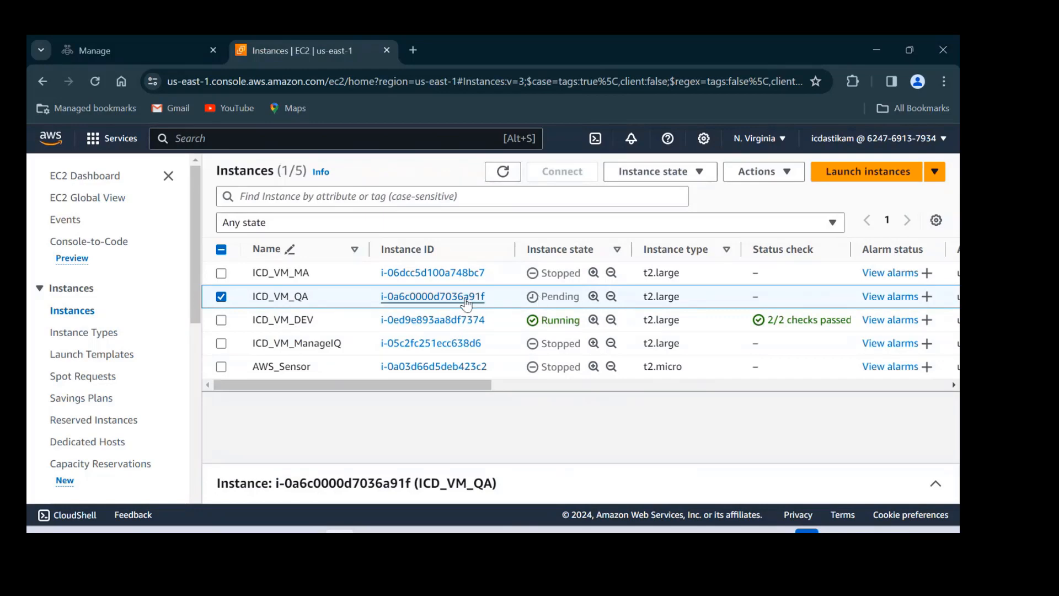
{"action": "left_click", "coordinate": [136, 49]}
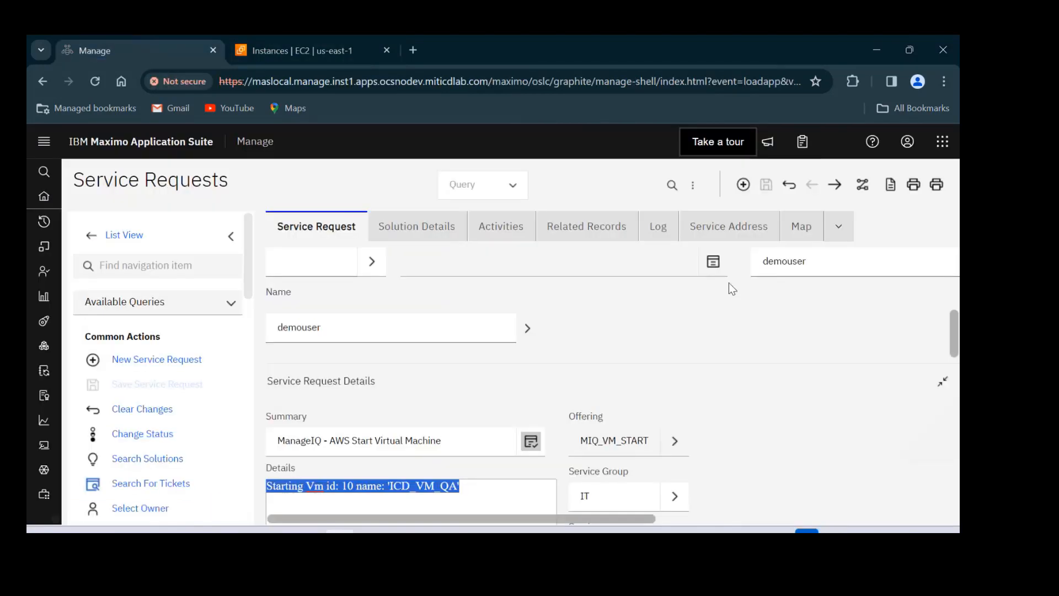
{"action": "scroll", "coordinate": [454, 365], "scroll_direction": "up", "scroll_amount": 10}
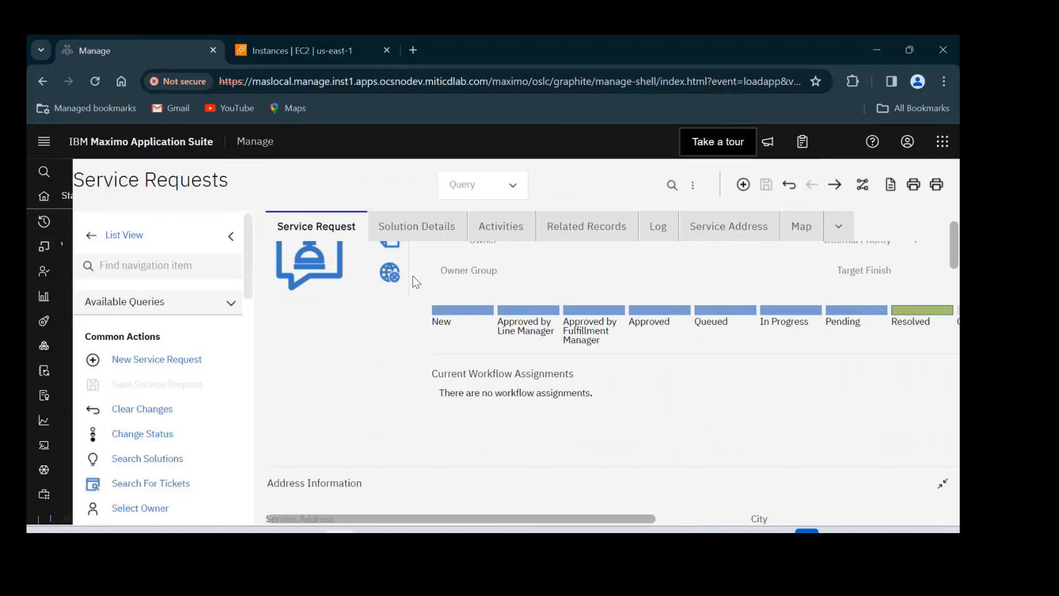
{"action": "scroll", "coordinate": [369, 283], "scroll_direction": "up", "scroll_amount": 1}
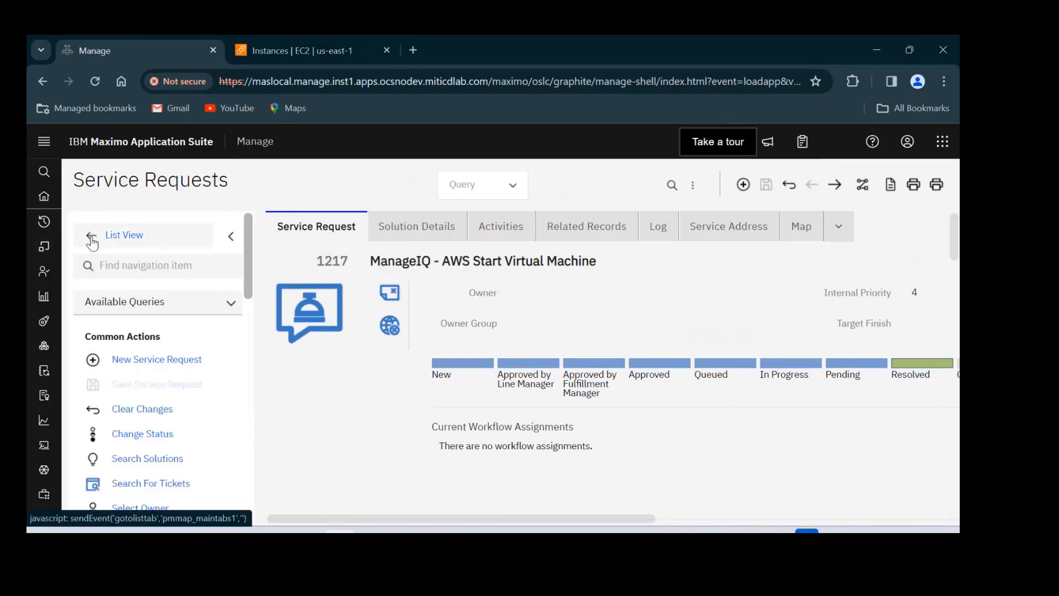